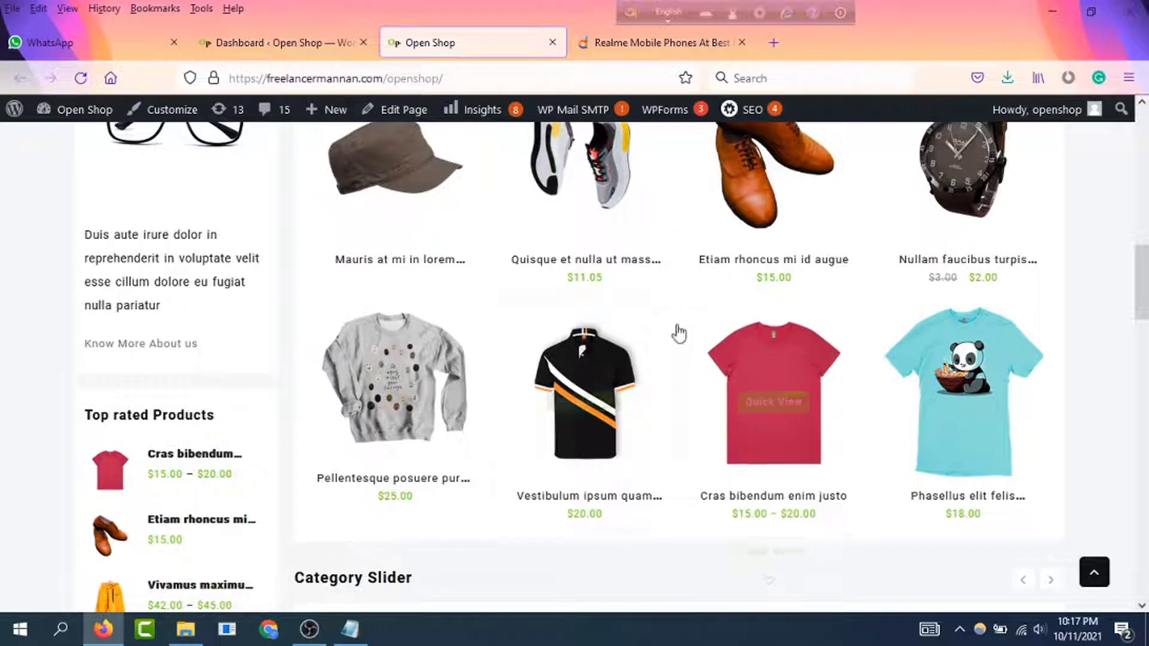
Step: Look over the storefront's product slider and open the full product list in the Open Shop WordPress dashboard
scroll(681, 330, up, 3)
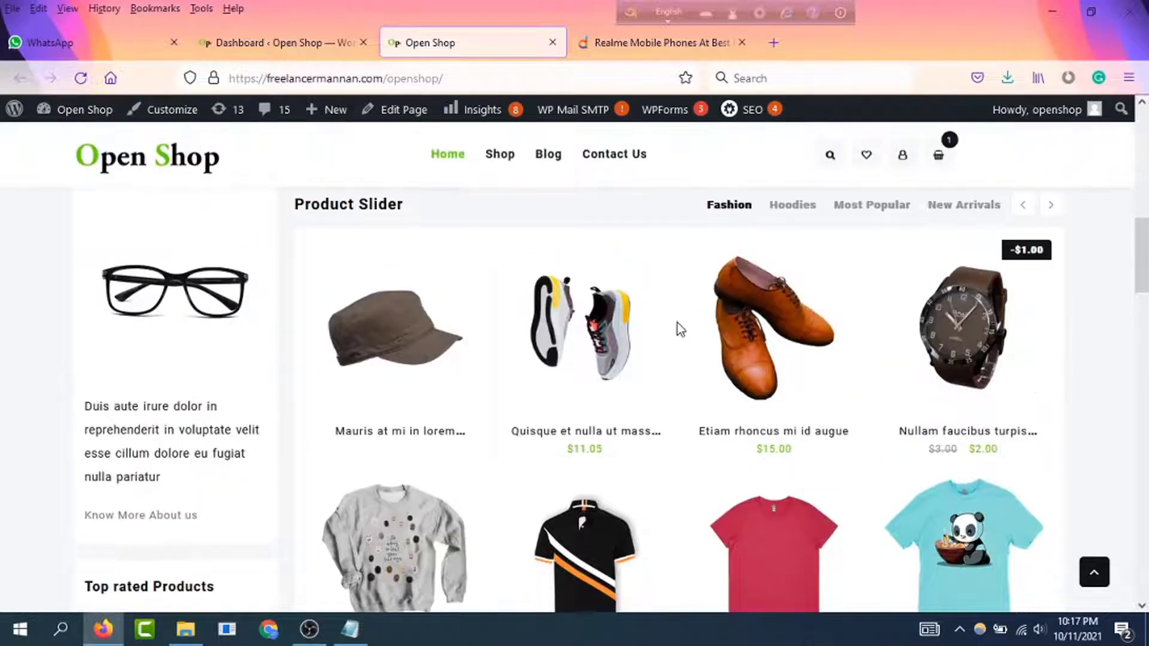
mouse_move(551, 293)
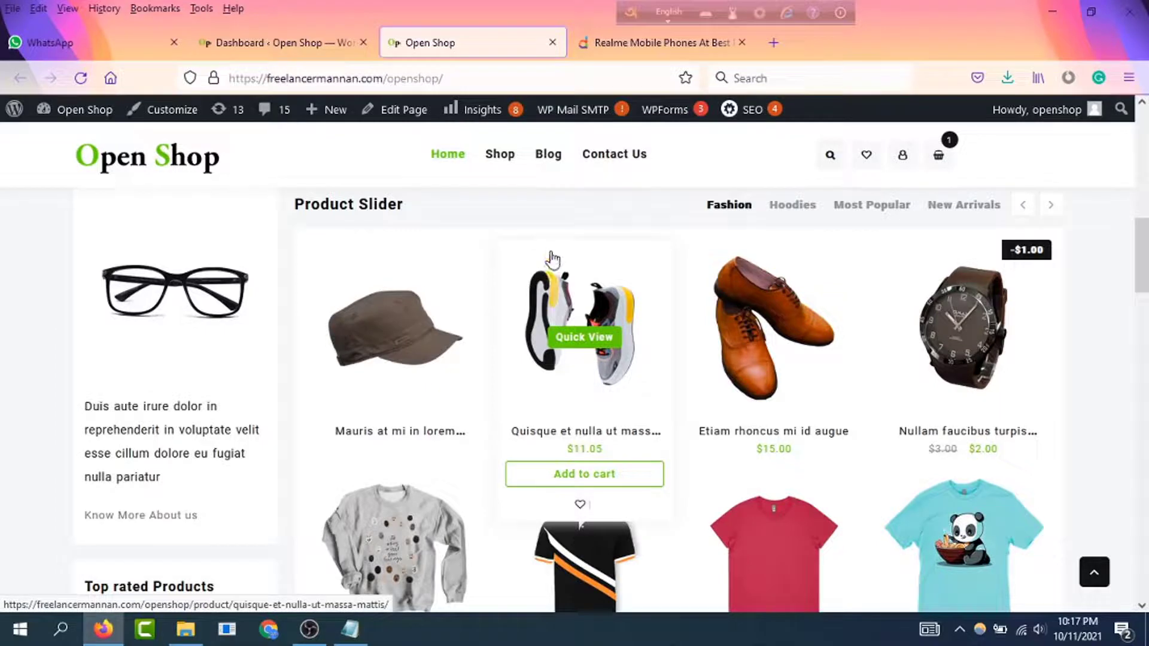
scroll(547, 240, up, 5)
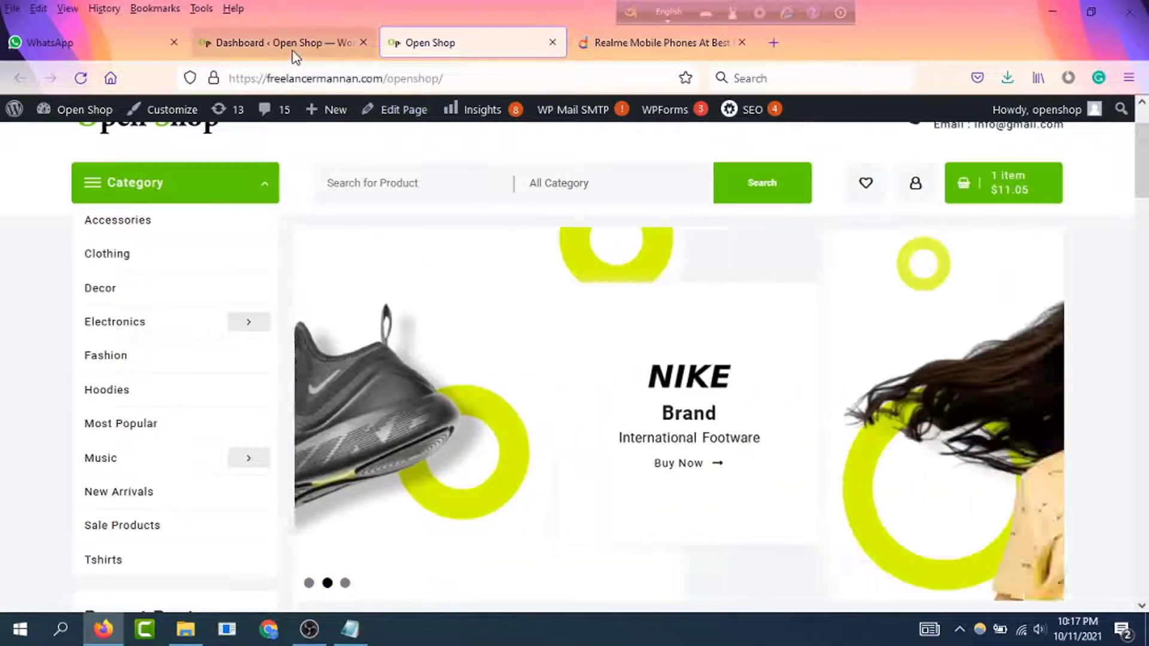
click(296, 57)
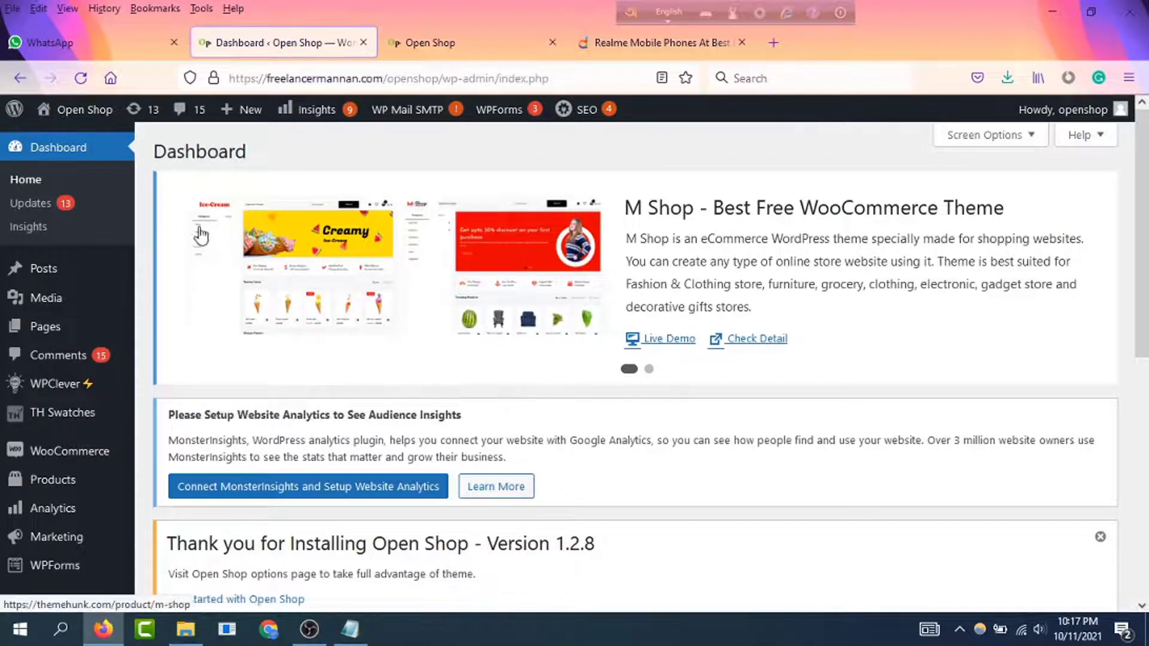
scroll(111, 335, down, 5)
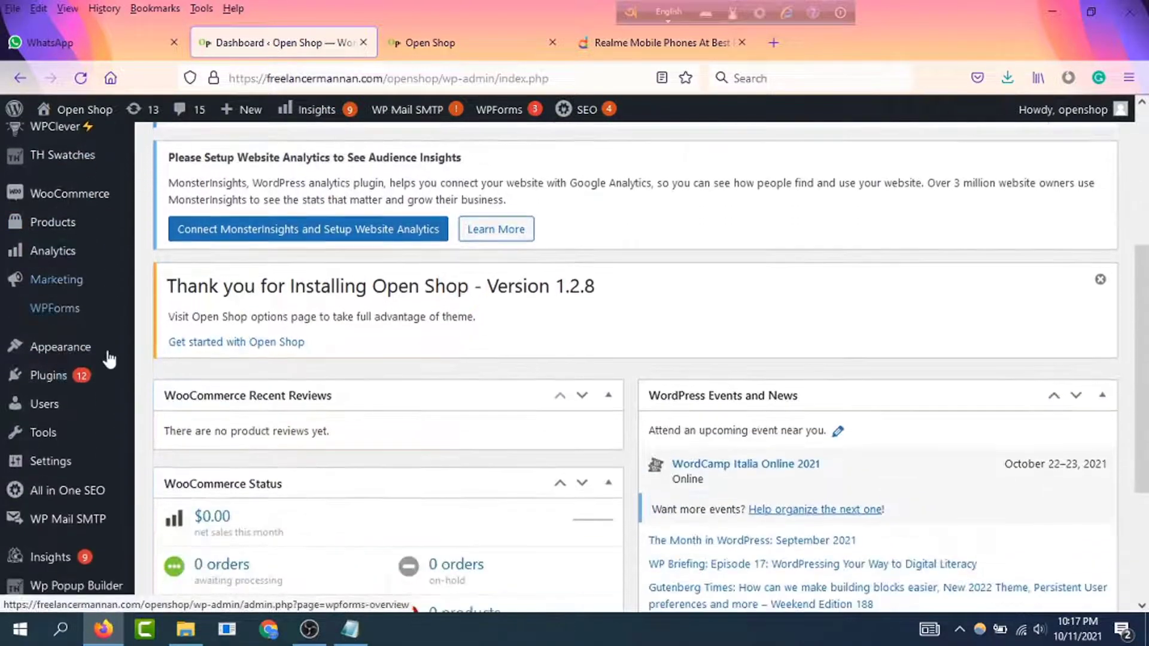
mouse_move(70, 225)
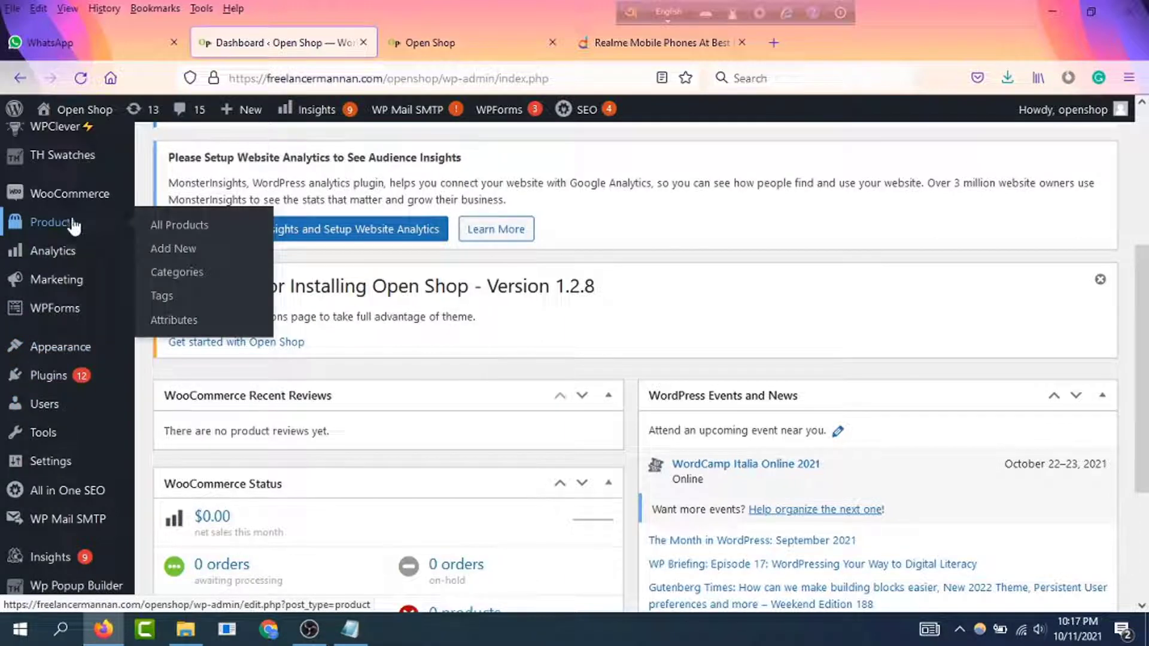
click(191, 227)
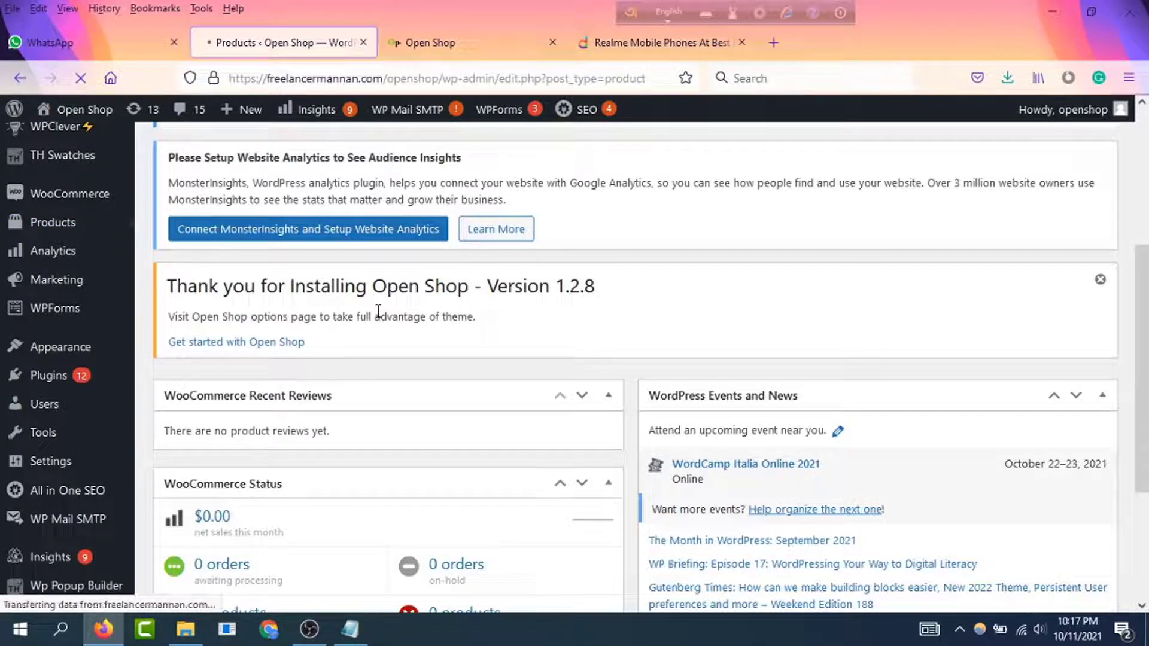
Step: Look through the existing products and start a new product
scroll(411, 339, down, 6)
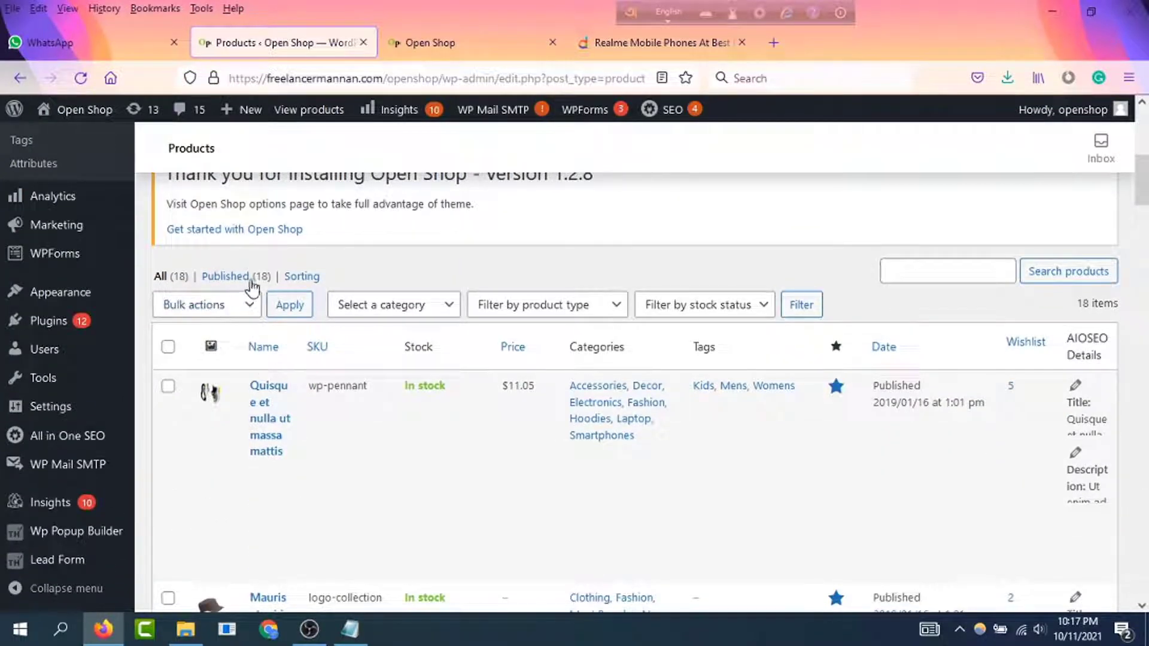
scroll(322, 402, down, 3)
scroll(323, 403, down, 15)
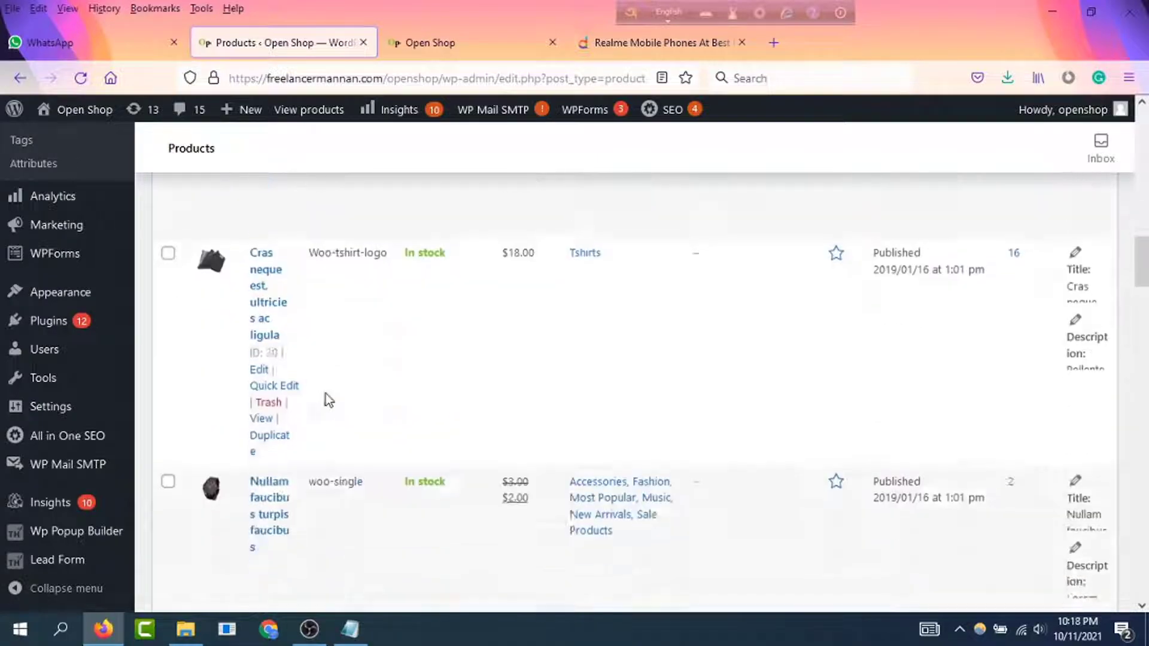
scroll(328, 396, up, 20)
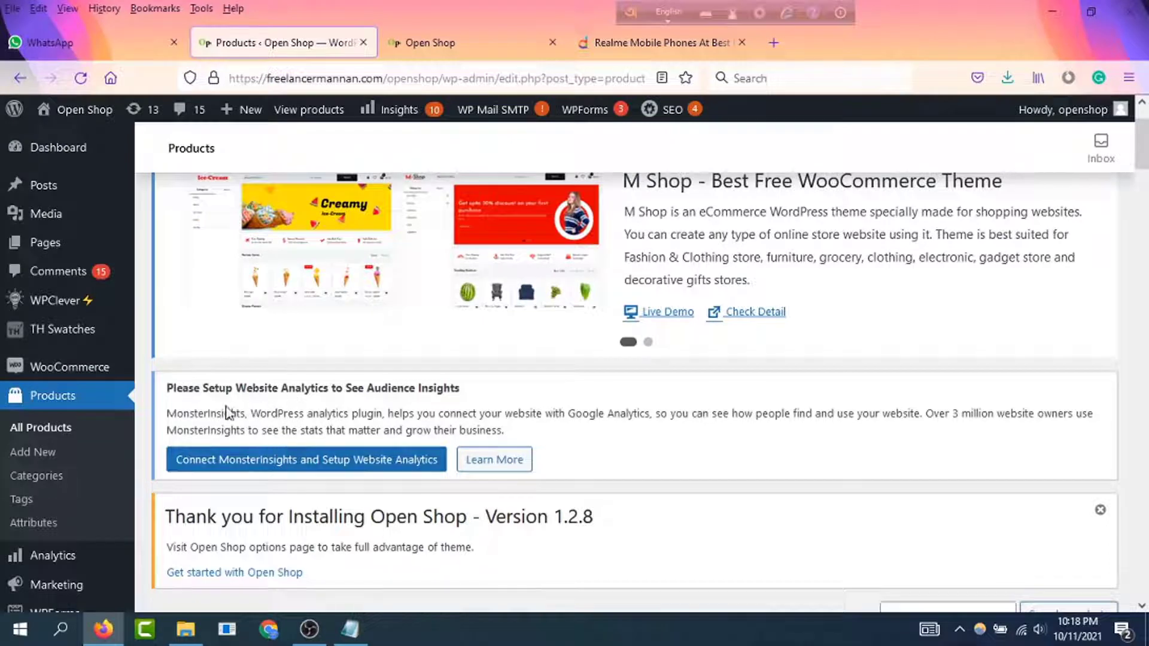
scroll(24, 454, up, 2)
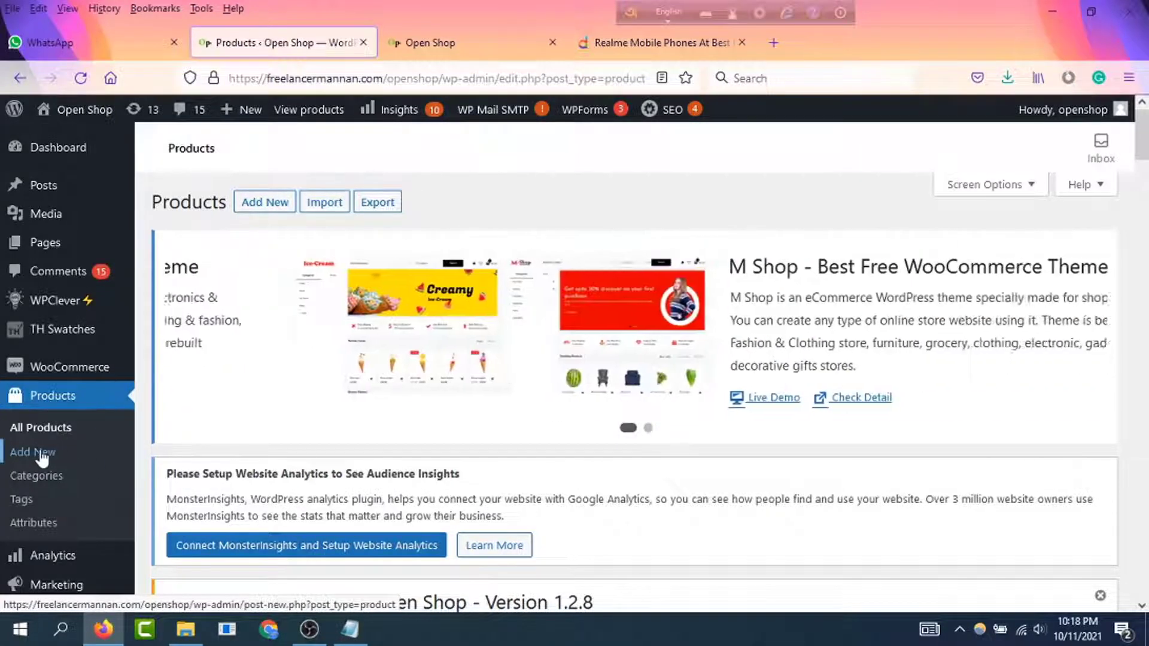
click(41, 455)
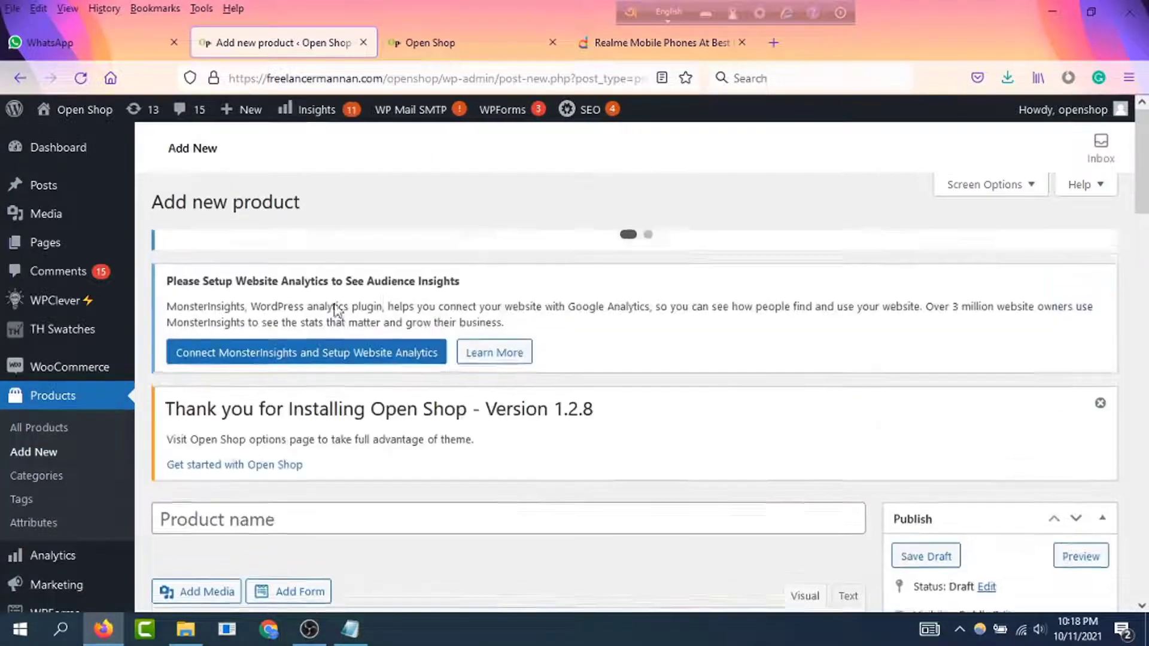
Step: Move the AIOSEO Settings box below the Product data box on the new product form
scroll(332, 382, down, 5)
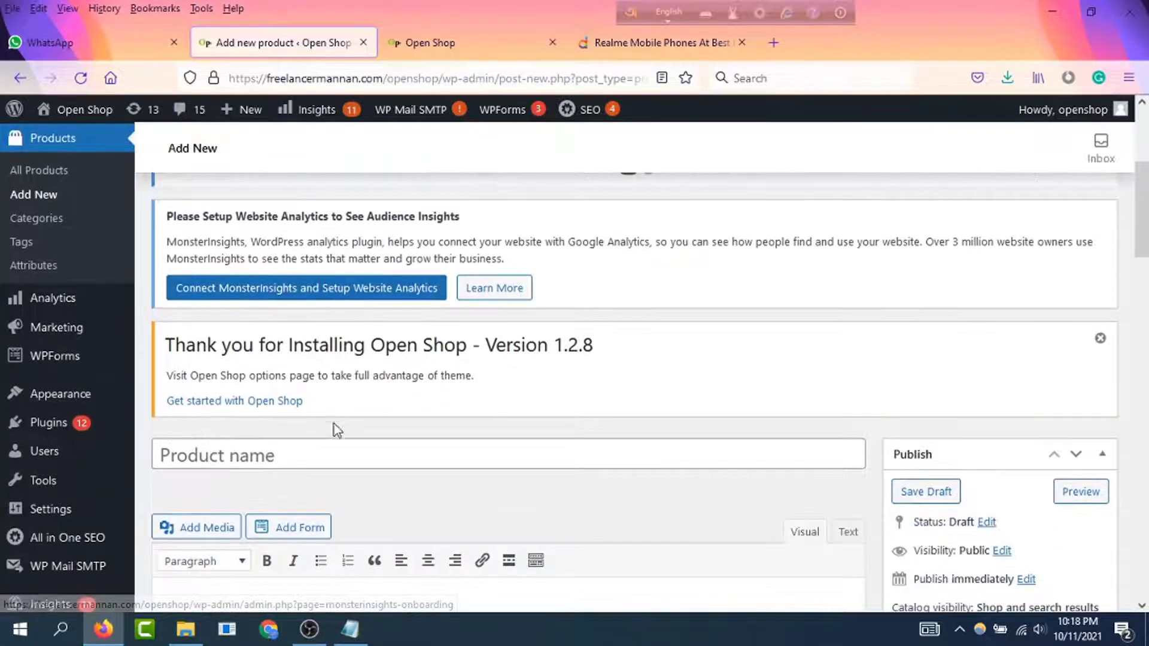
scroll(250, 455, down, 5)
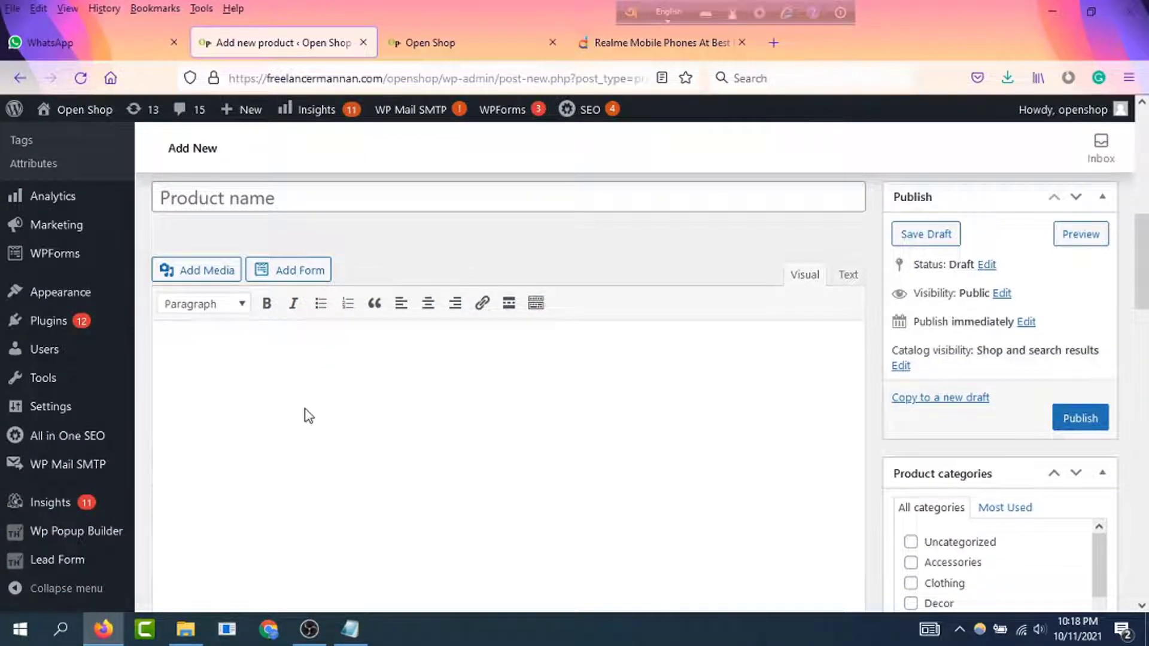
scroll(307, 416, down, 7)
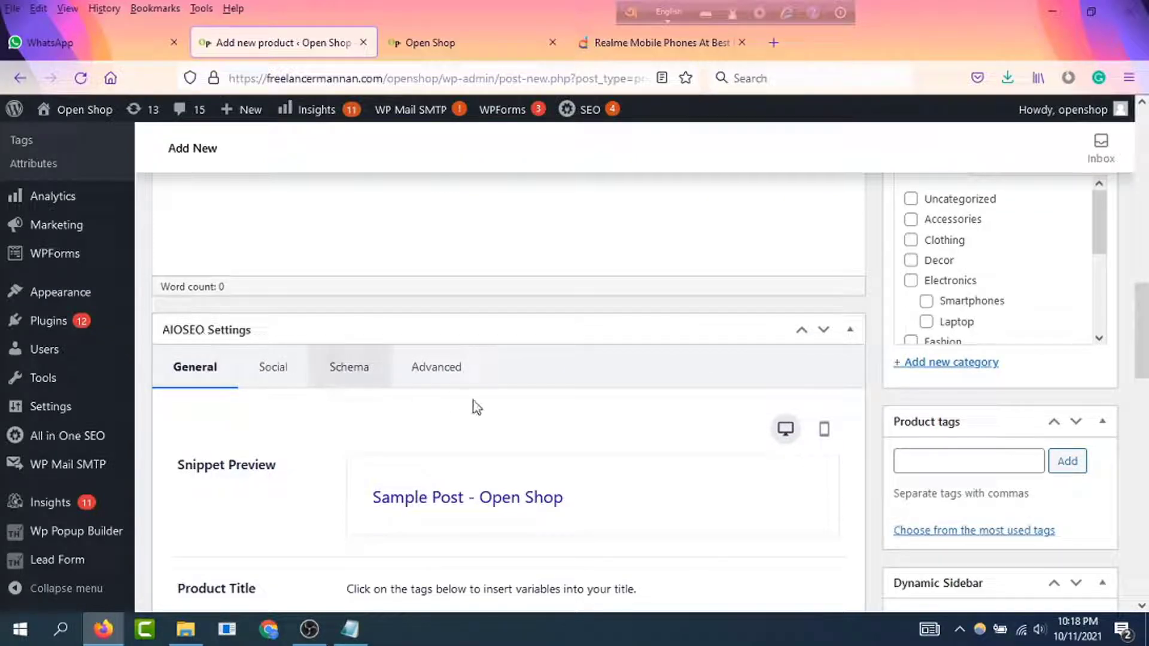
click(825, 334)
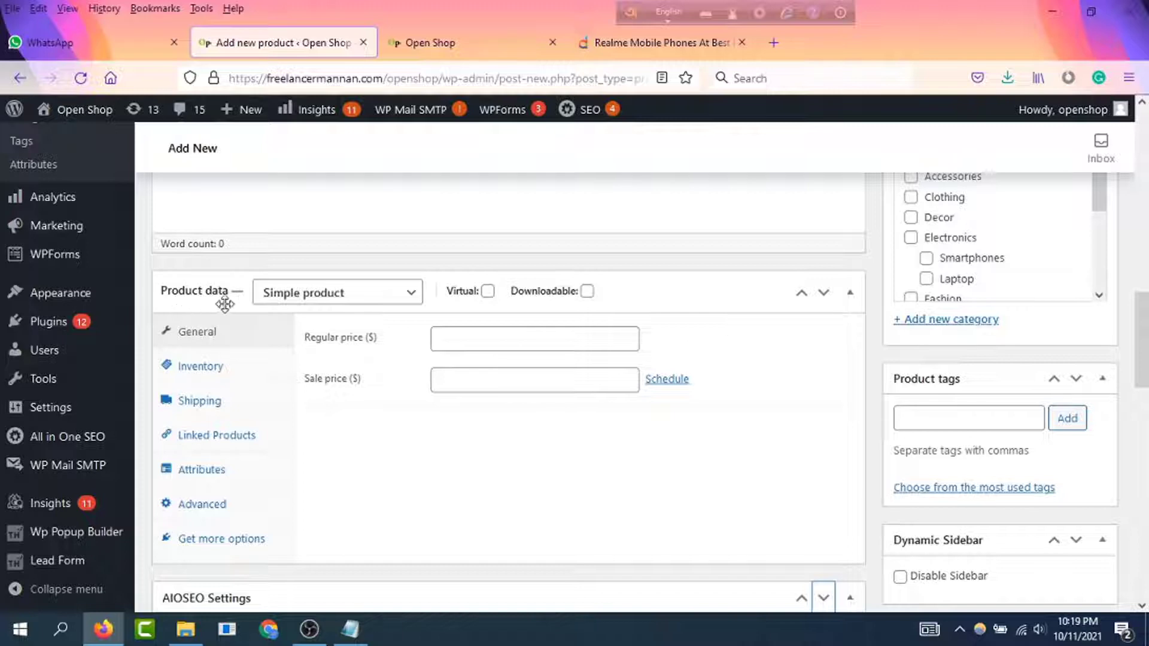
Step: Examine the available product types and the short description, categories, tags, image and gallery sections of the new product form
click(412, 296)
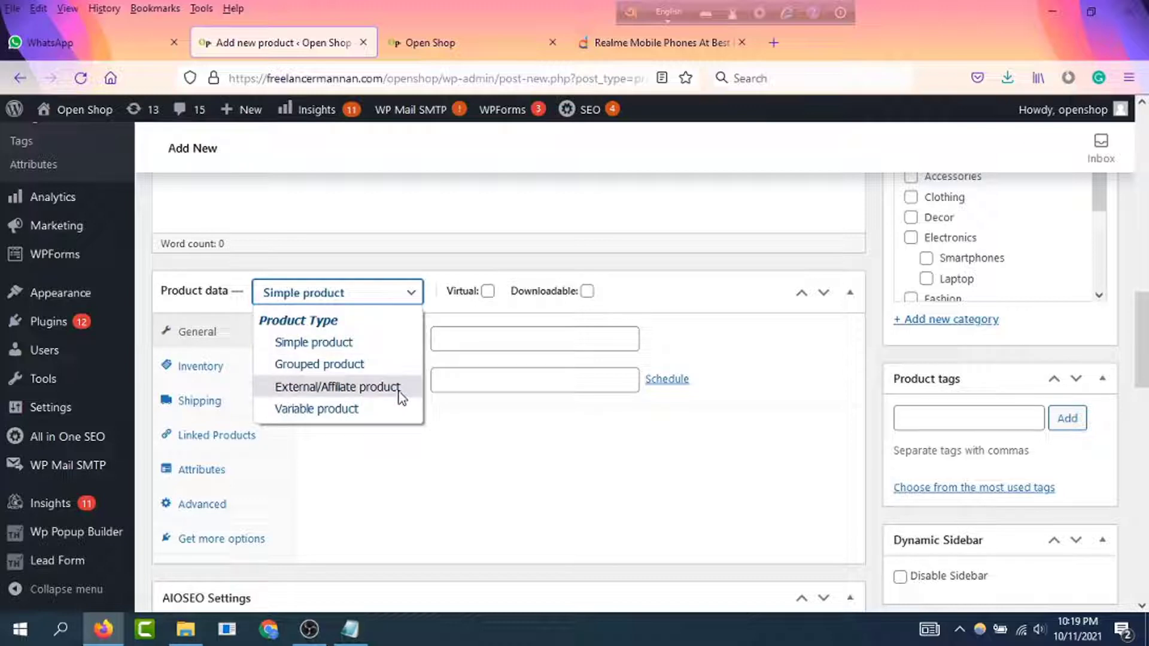
scroll(430, 446, down, 5)
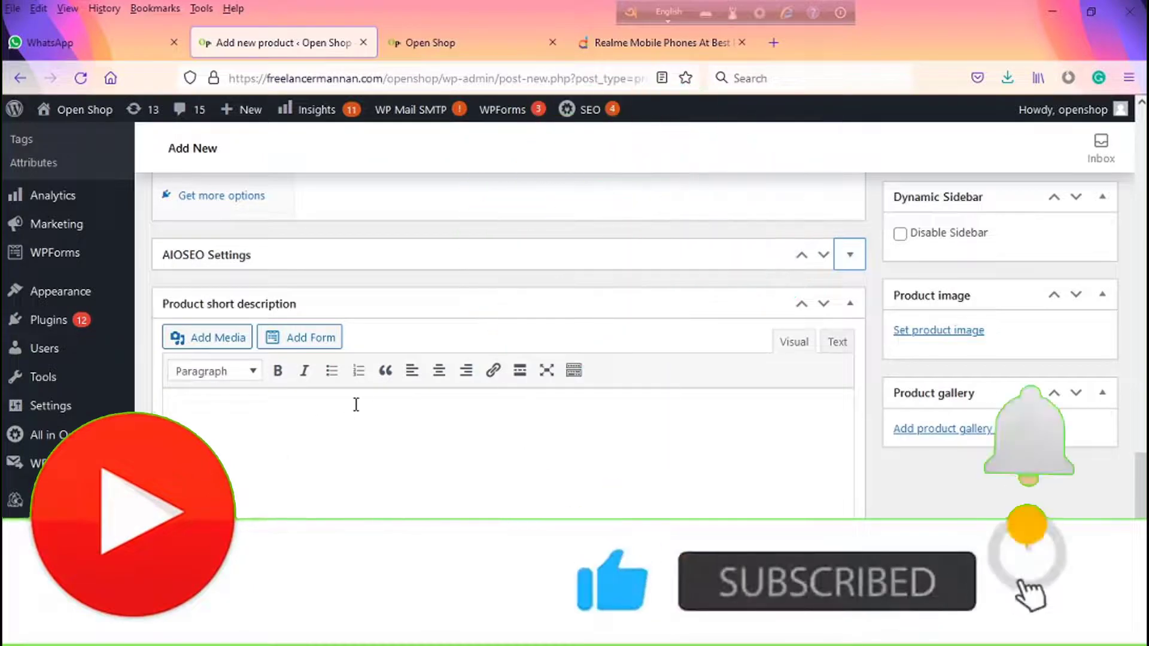
scroll(608, 447, up, 10)
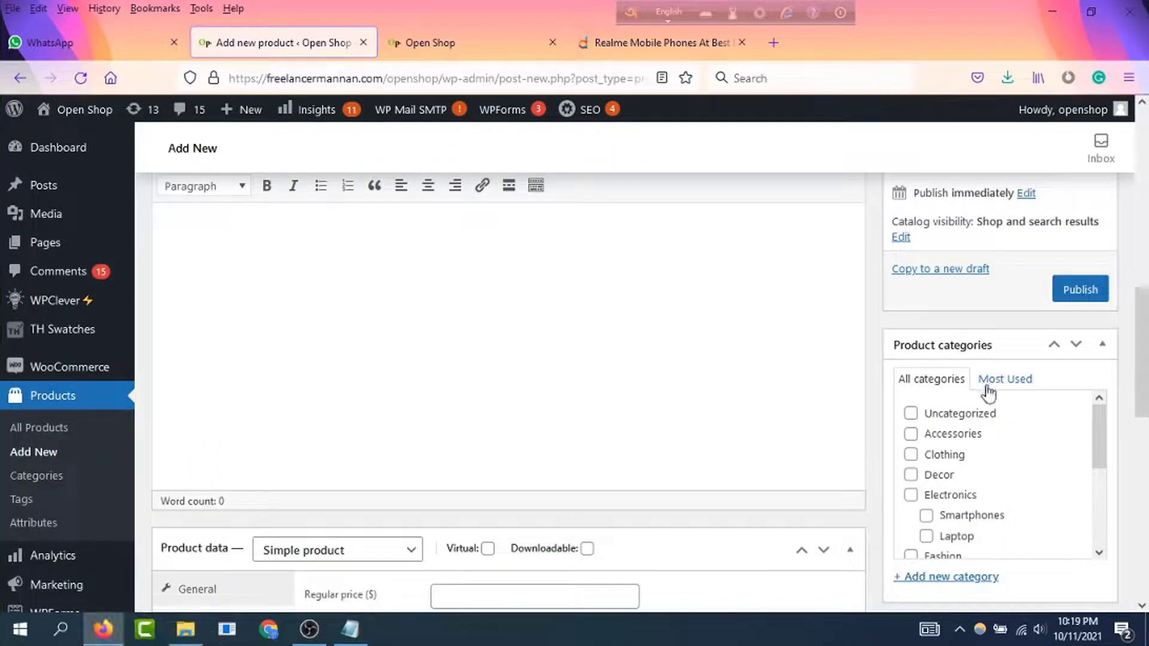
scroll(978, 401, down, 3)
scroll(978, 401, down, 4)
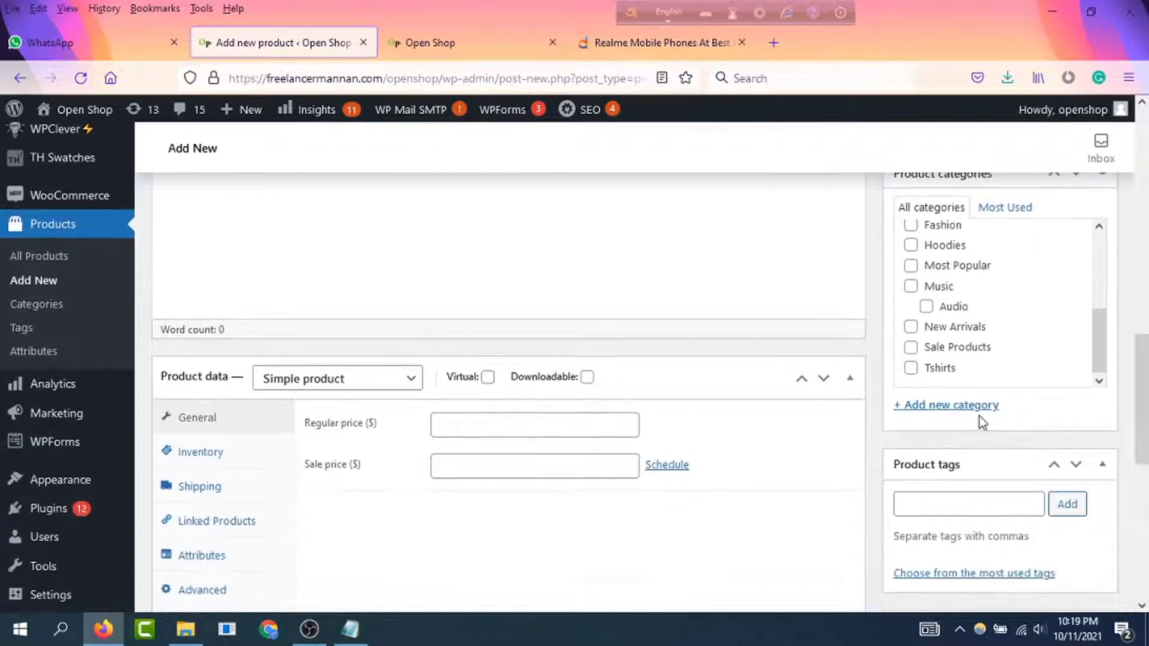
scroll(988, 422, down, 3)
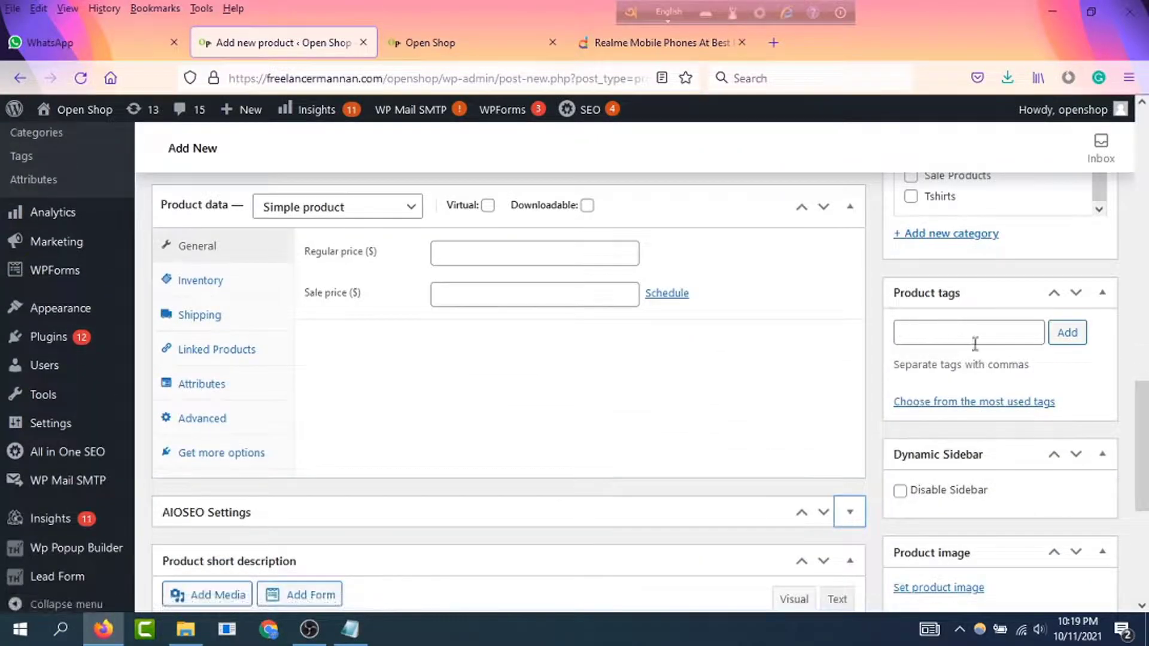
scroll(975, 400, down, 3)
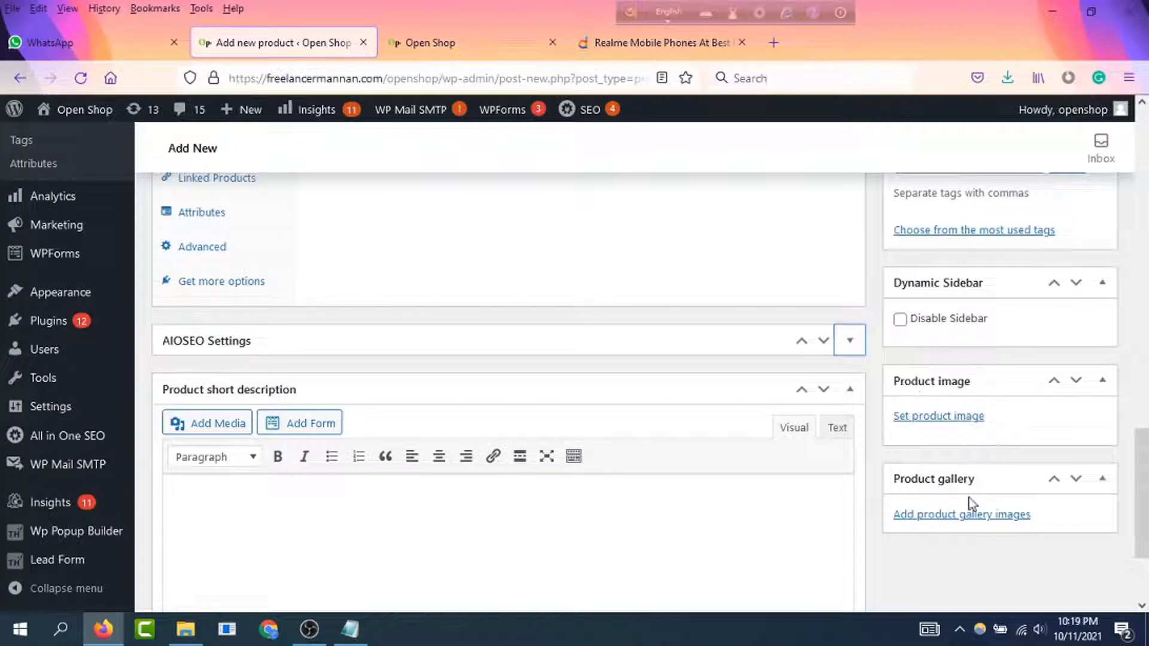
scroll(567, 316, up, 15)
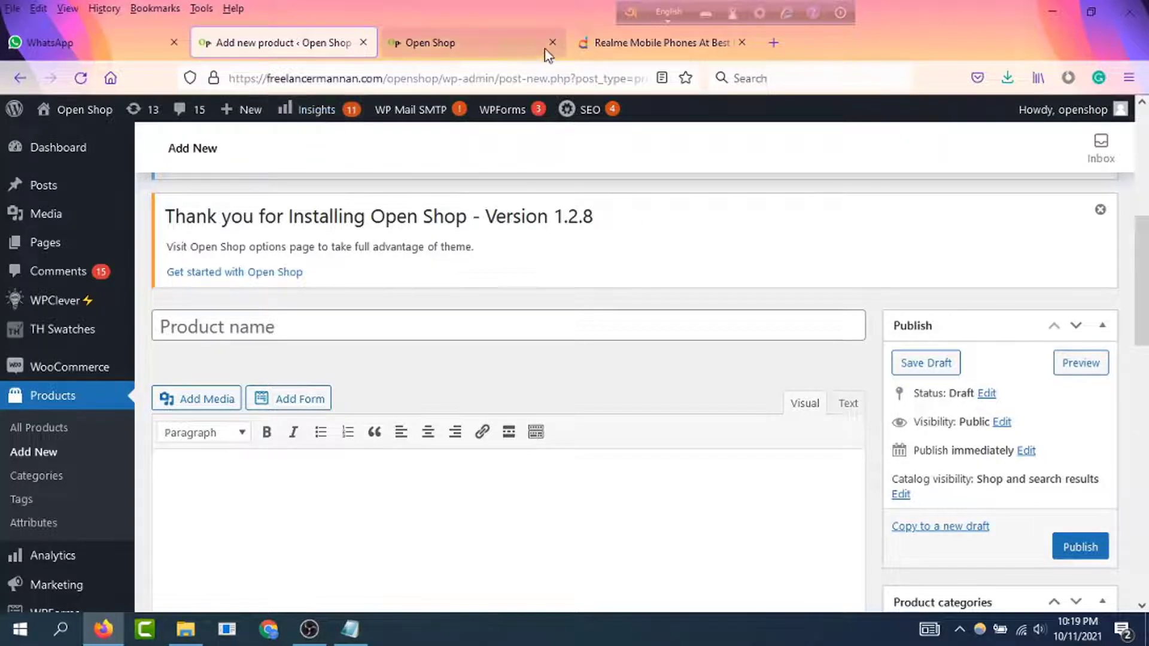
Step: Switch to the Daraz Realme phone listing and try to save the Realme GT Master Edition image to Downloads
click(631, 52)
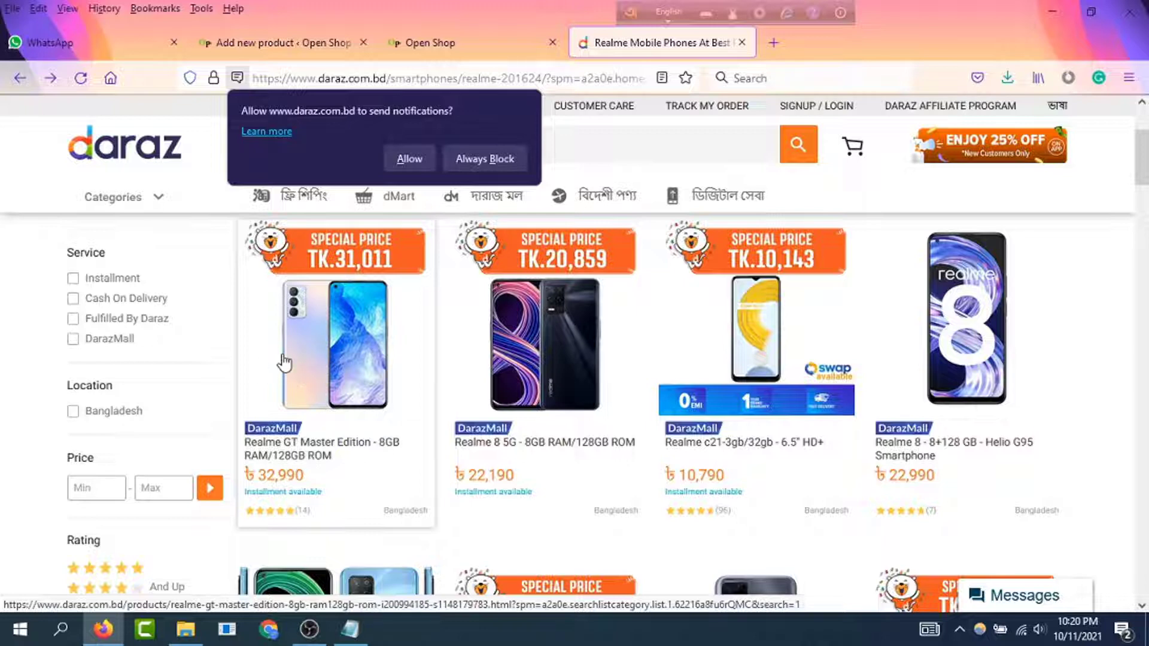
right_click(331, 326)
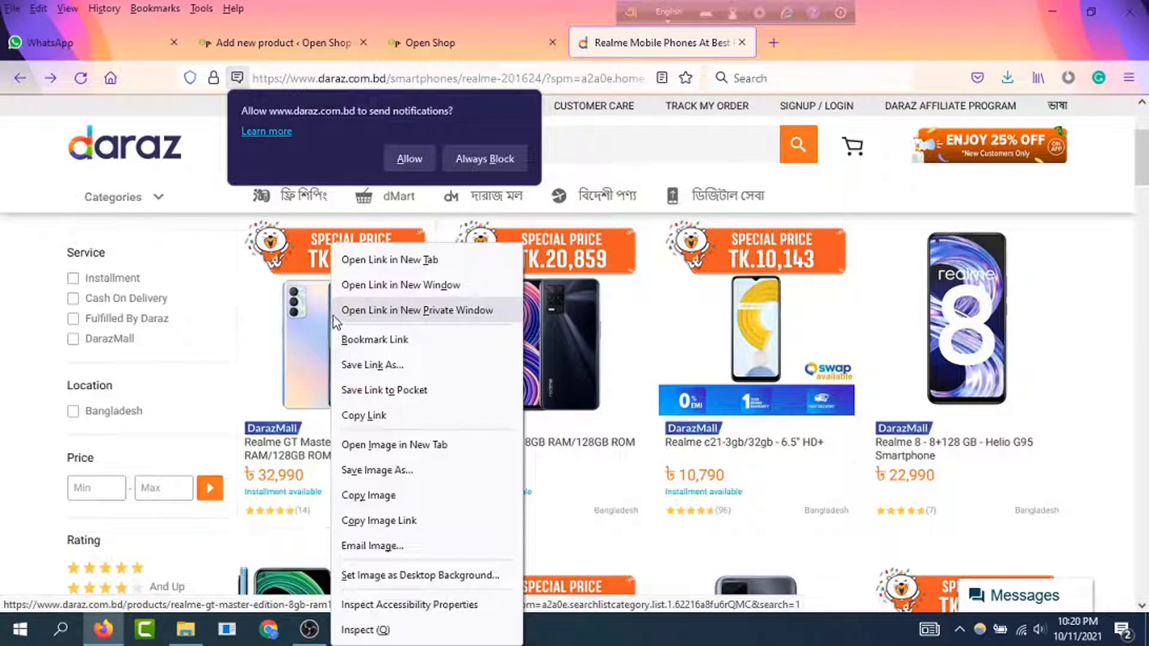
click(379, 473)
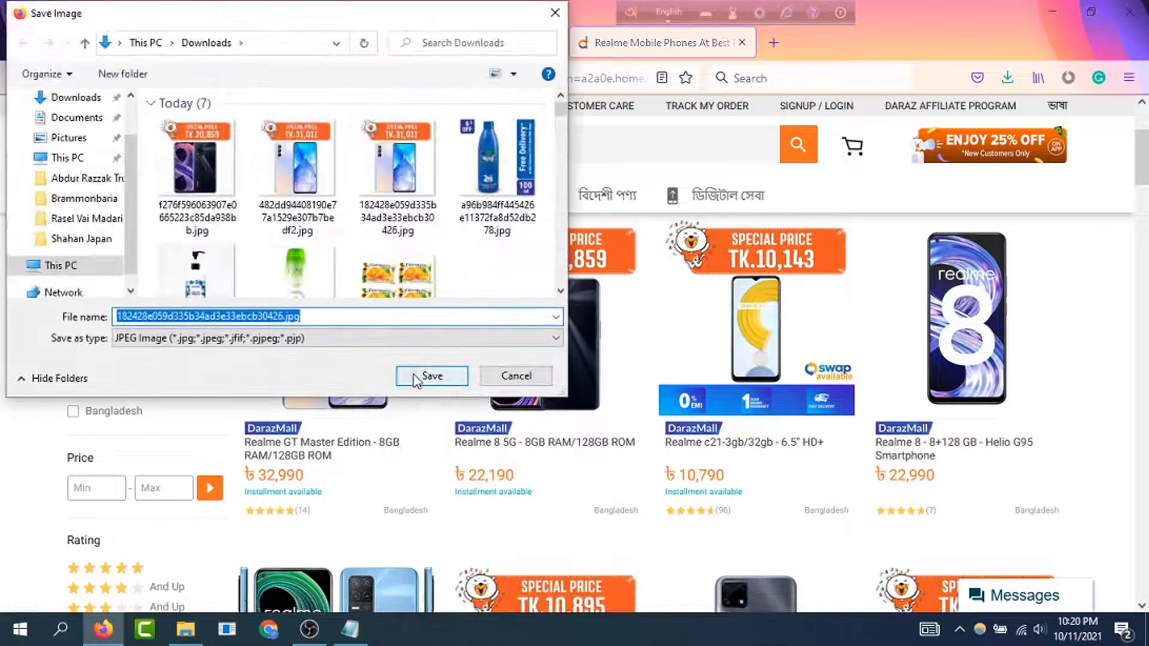
key(Return)
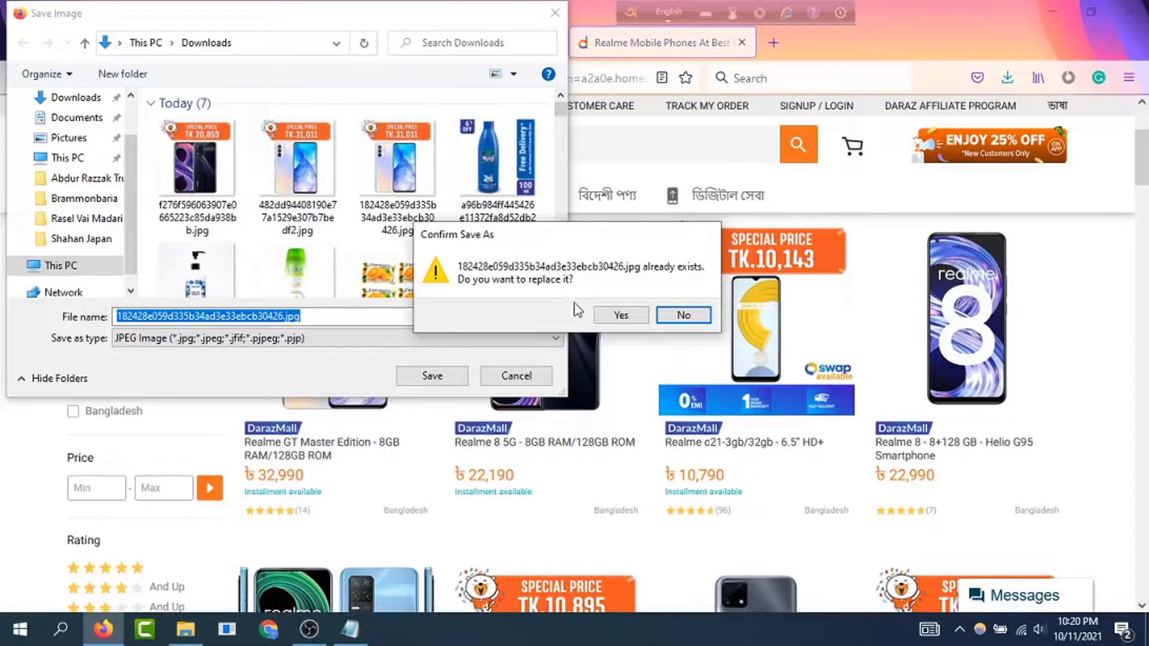
click(683, 317)
click(516, 376)
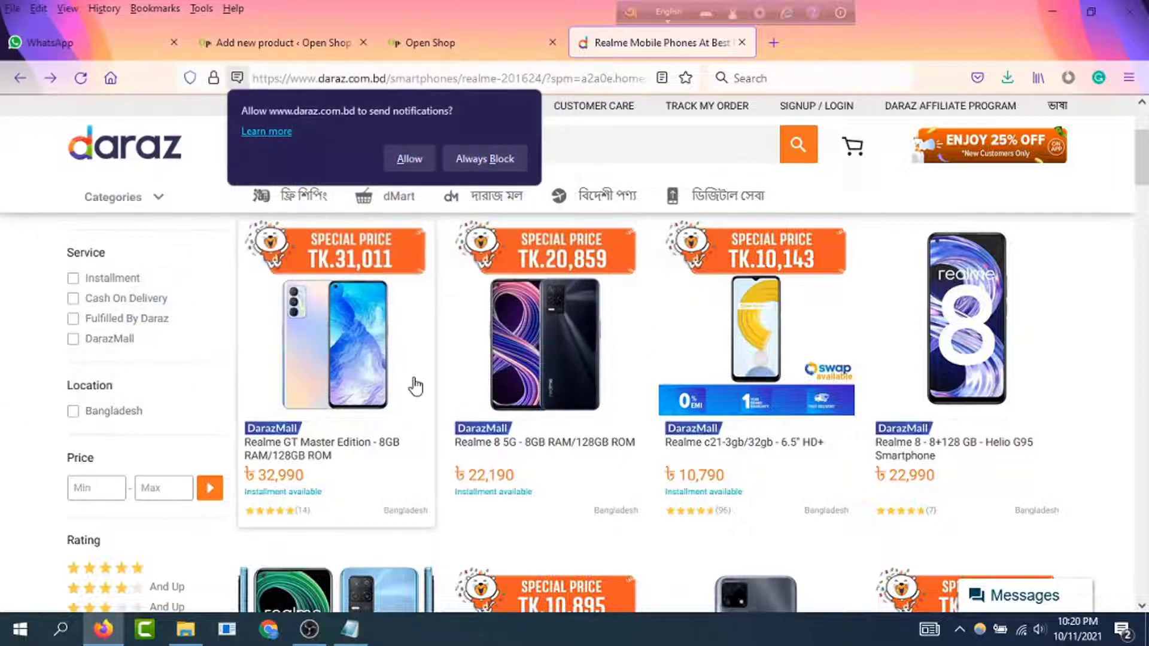
Step: Copy the title "Realme GT Master Edition - 8GB RAM/128GB ROM" from its Daraz product page into the new product's name
click(331, 458)
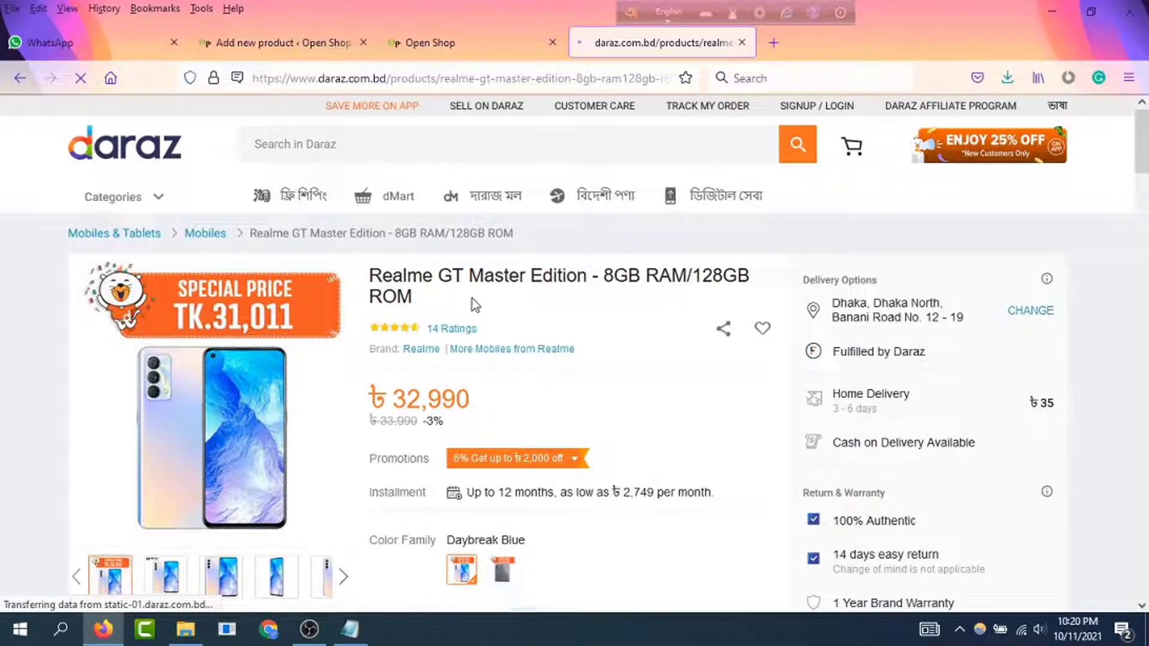
drag(438, 299, 366, 276)
key(ctrl+c)
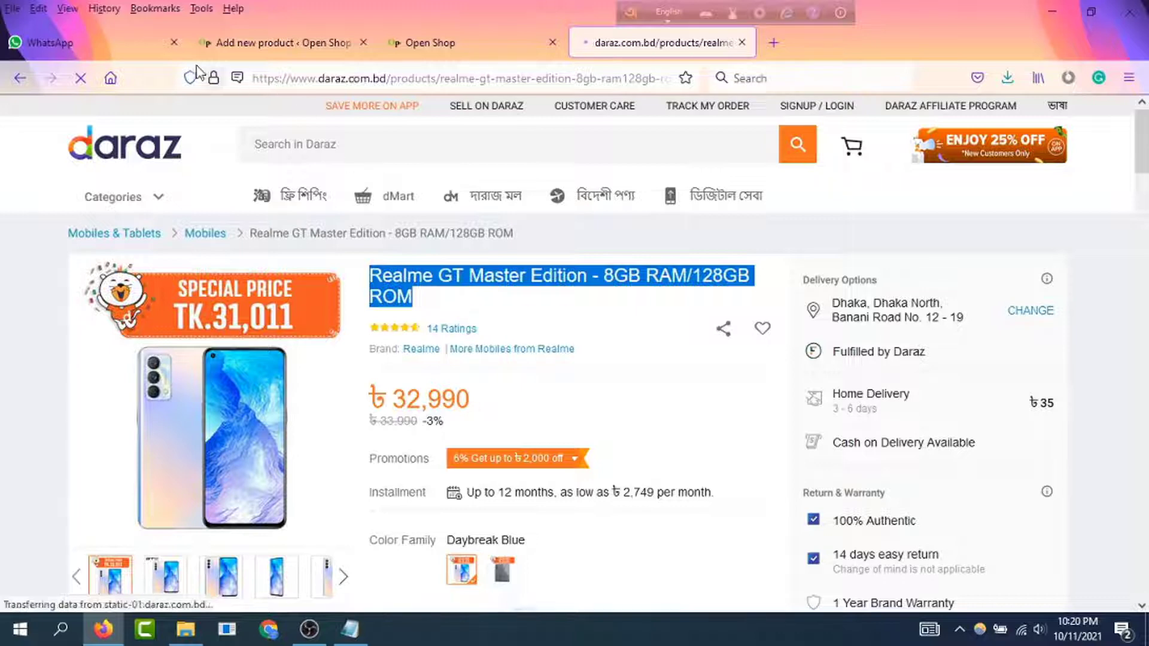
click(255, 39)
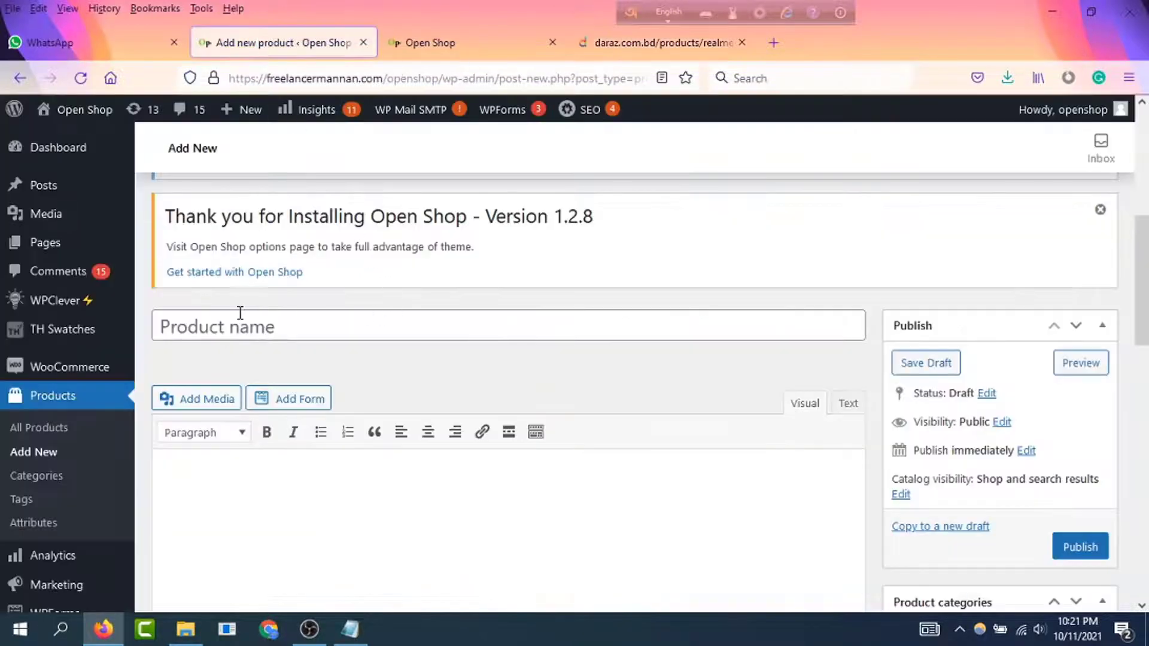
click(264, 313)
key(ctrl+v)
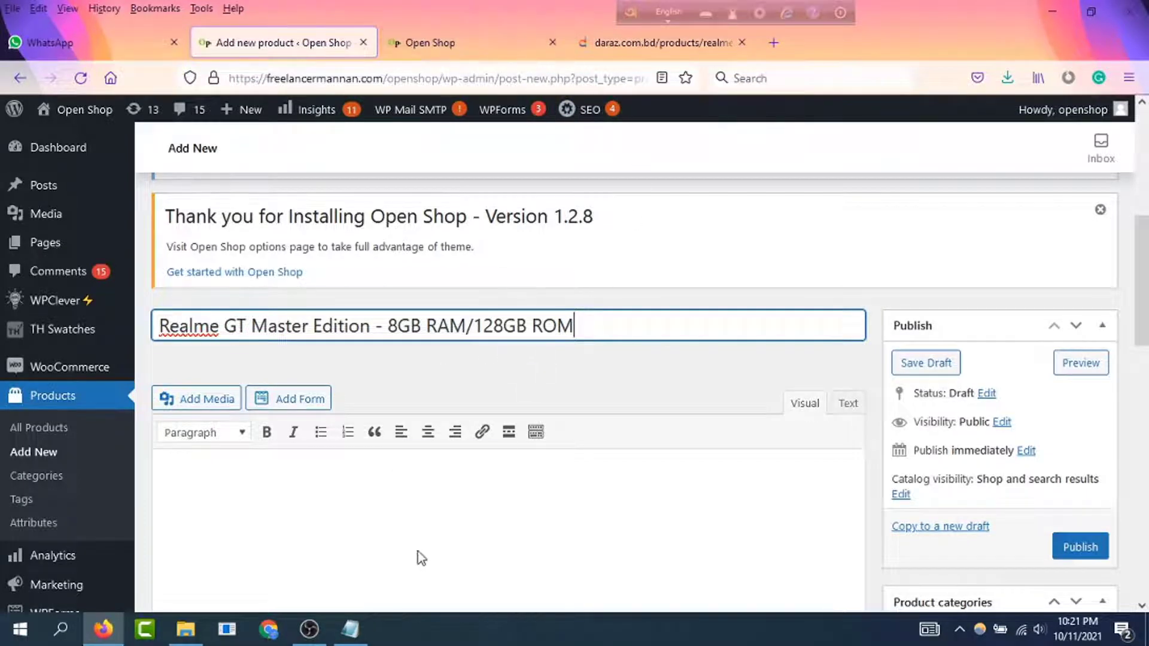
Step: Copy the full "Product details of Realme GT Master Edition - 8GB RAM/128GB ROM" section from the Daraz page into the new product's description
scroll(331, 508, down, 3)
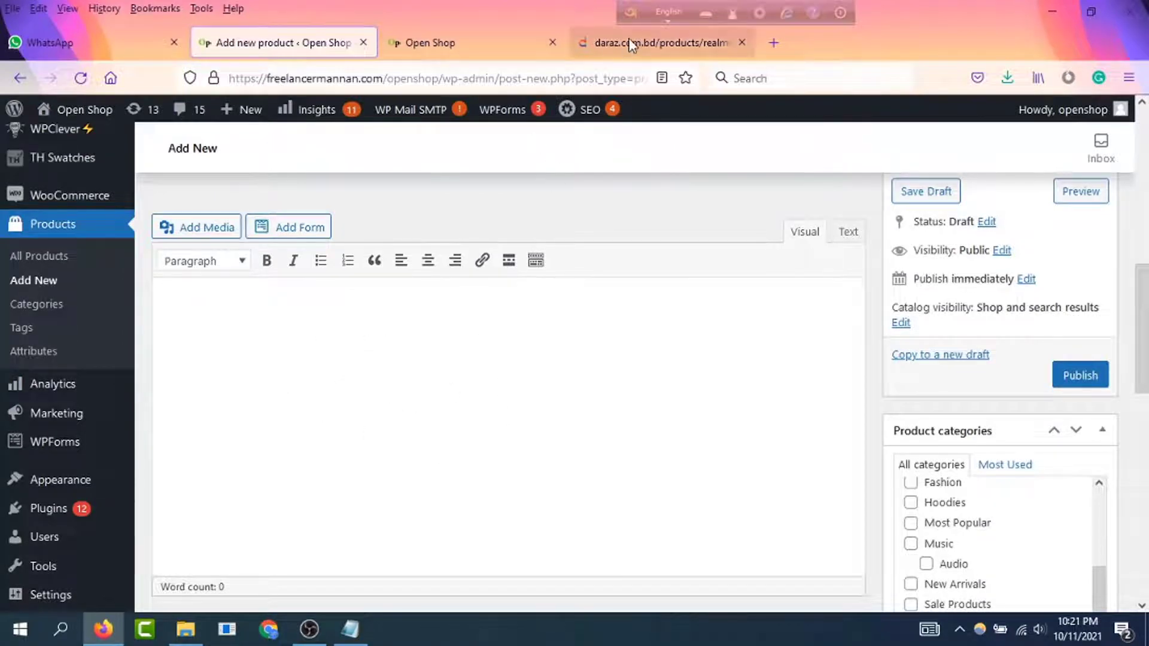
click(610, 45)
scroll(440, 422, down, 5)
scroll(440, 425, down, 3)
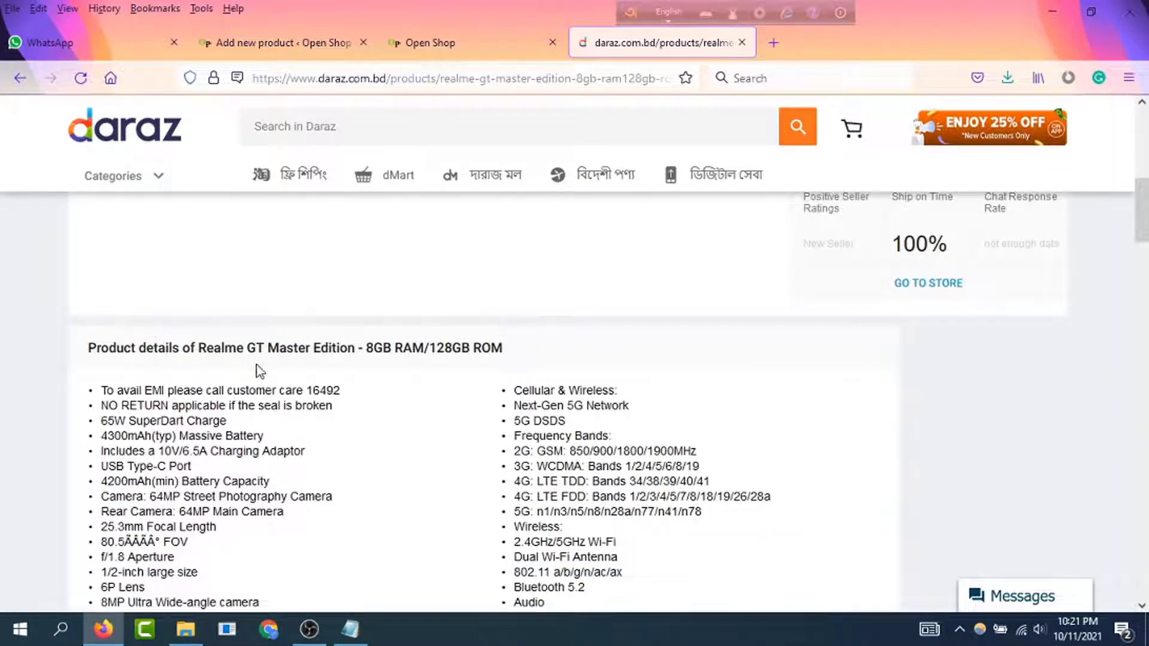
scroll(313, 392, down, 6)
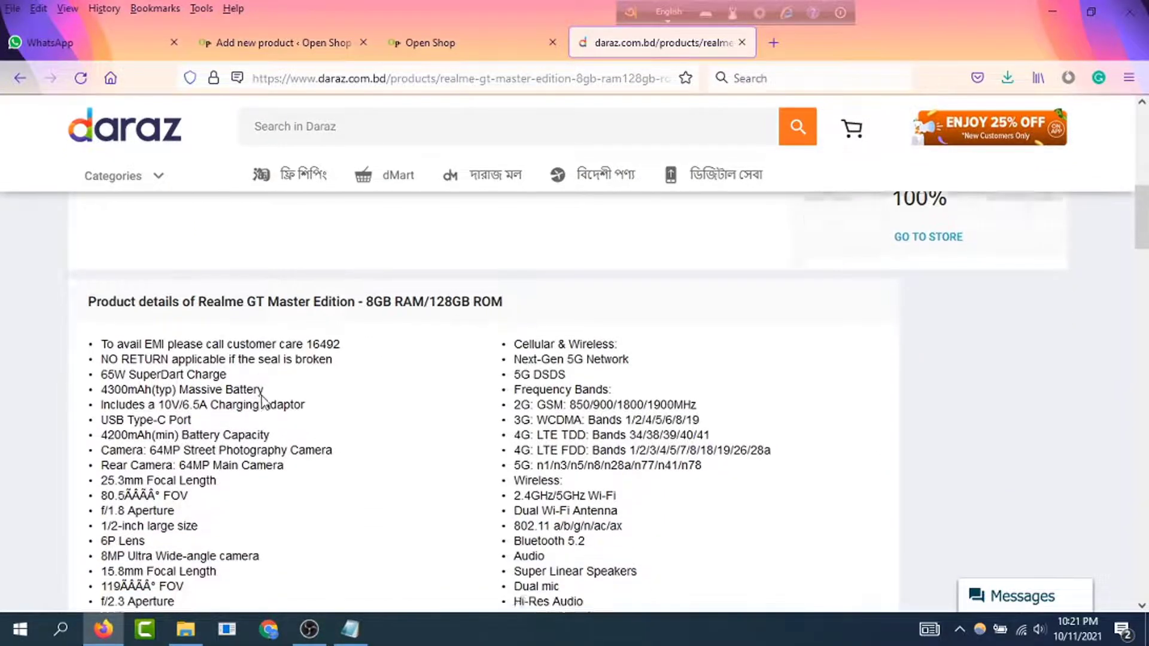
scroll(354, 484, up, 2)
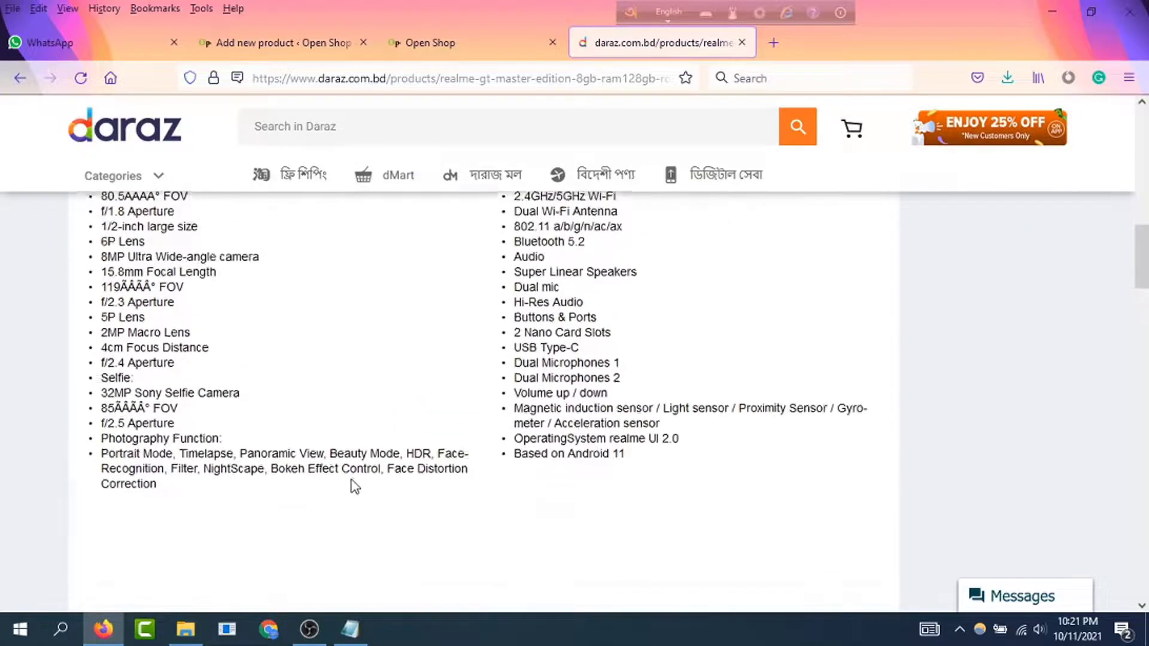
scroll(351, 486, down, 4)
scroll(421, 433, up, 5)
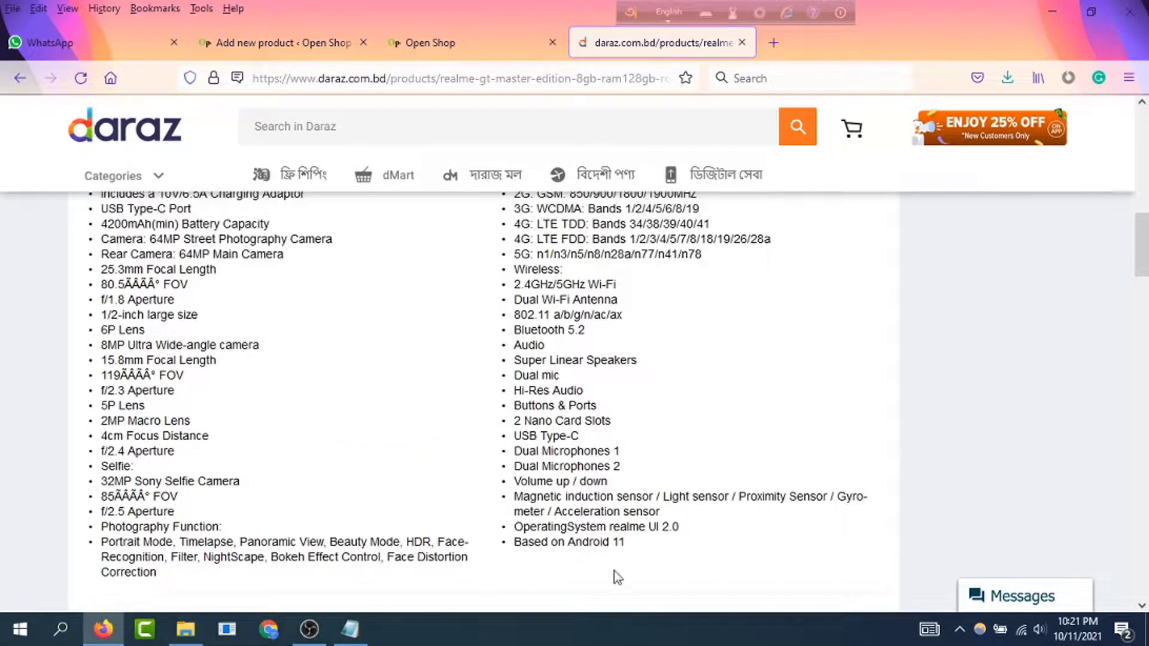
scroll(705, 556, up, 4)
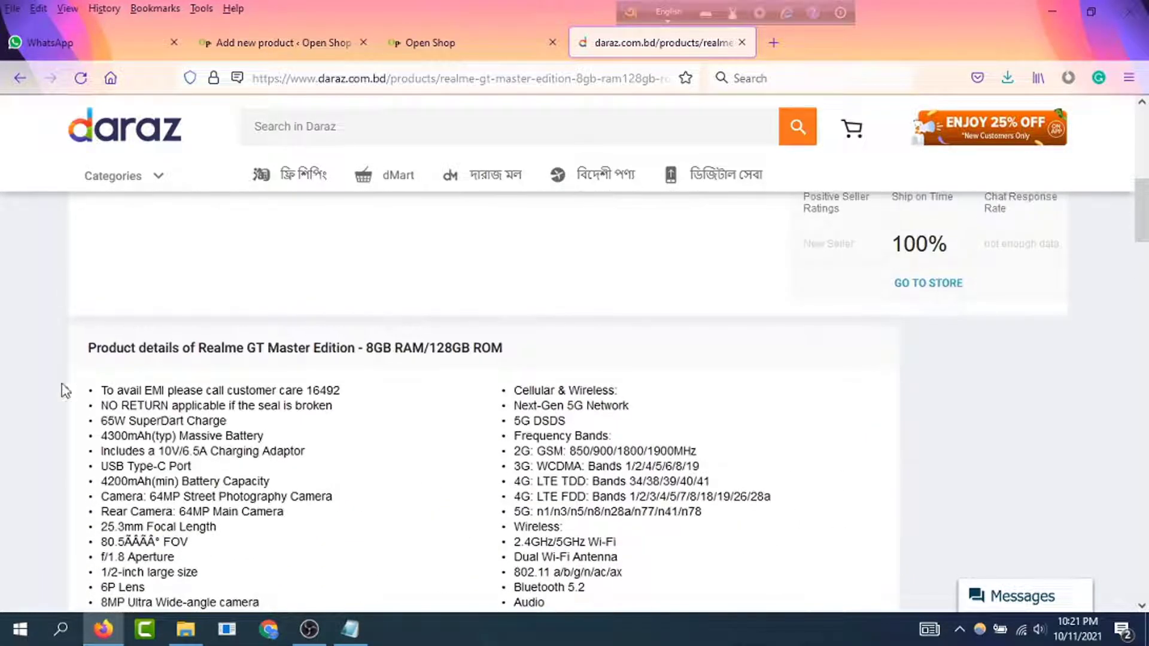
drag(86, 349, 690, 361)
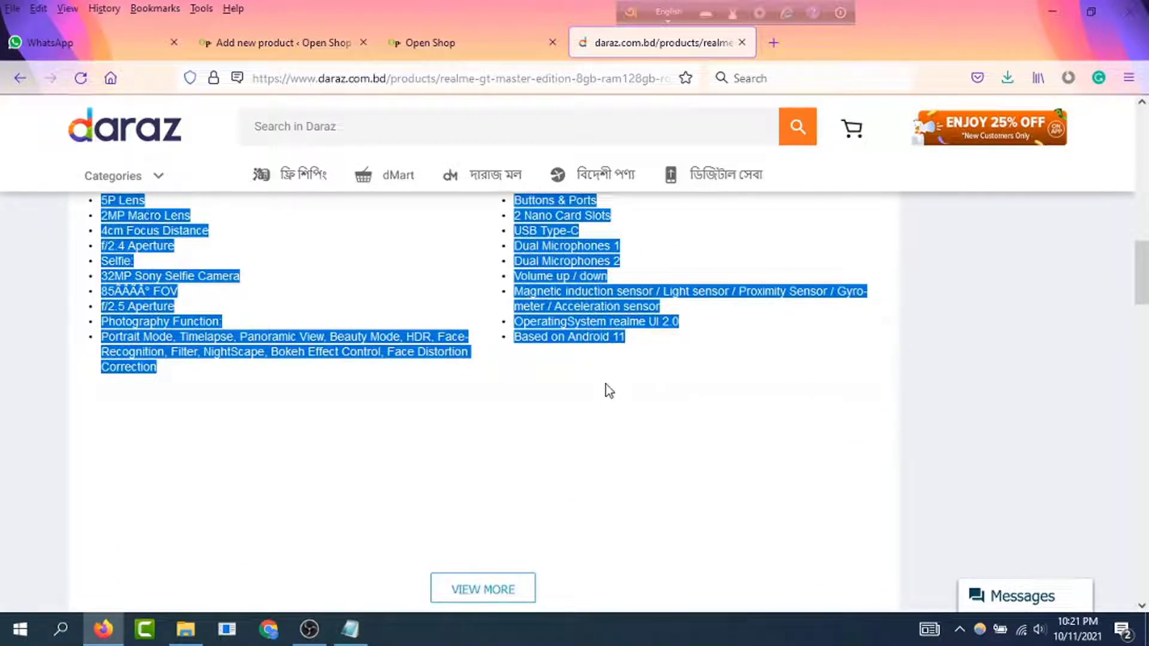
scroll(502, 384, up, 5)
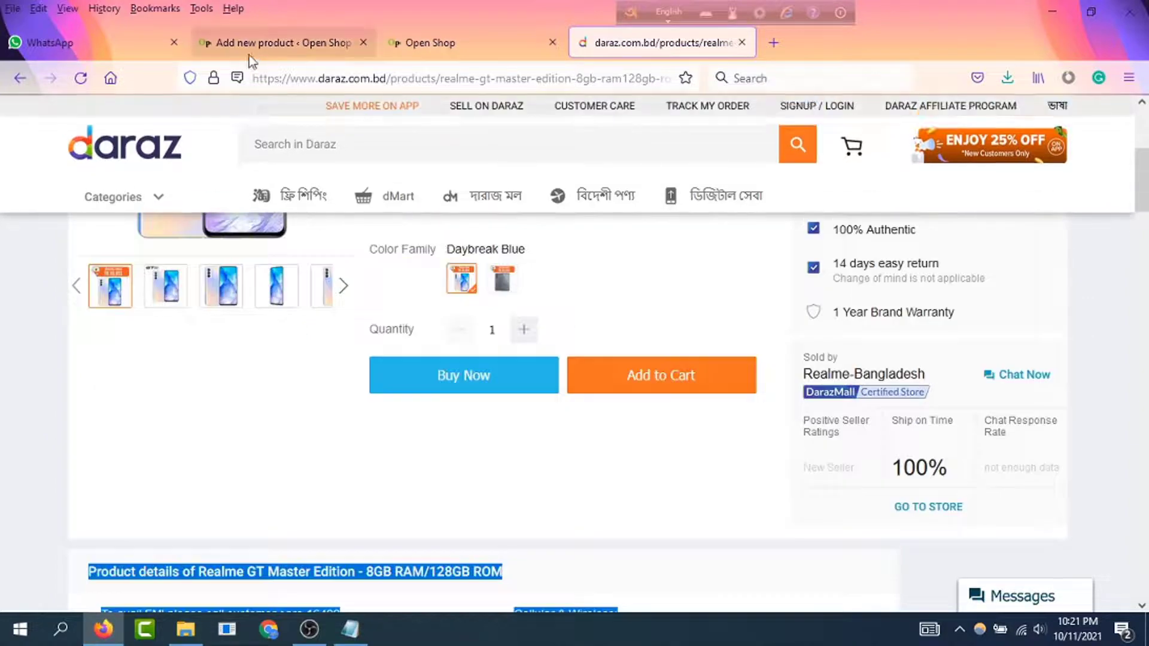
click(281, 43)
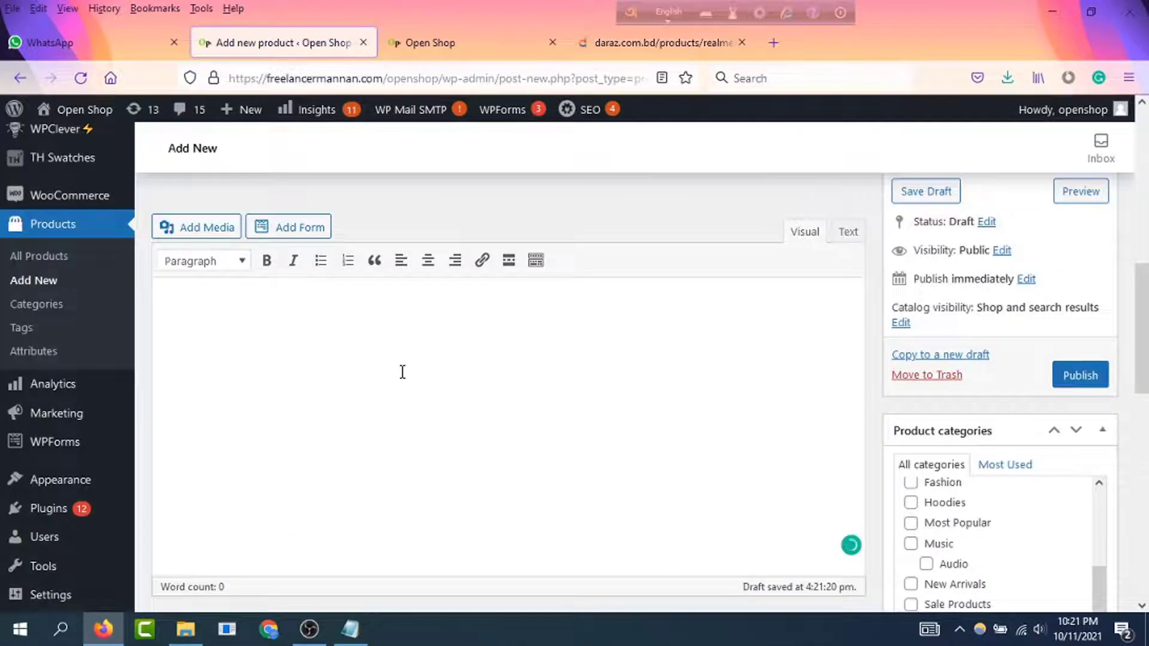
key(ctrl+v)
scroll(394, 369, up, 15)
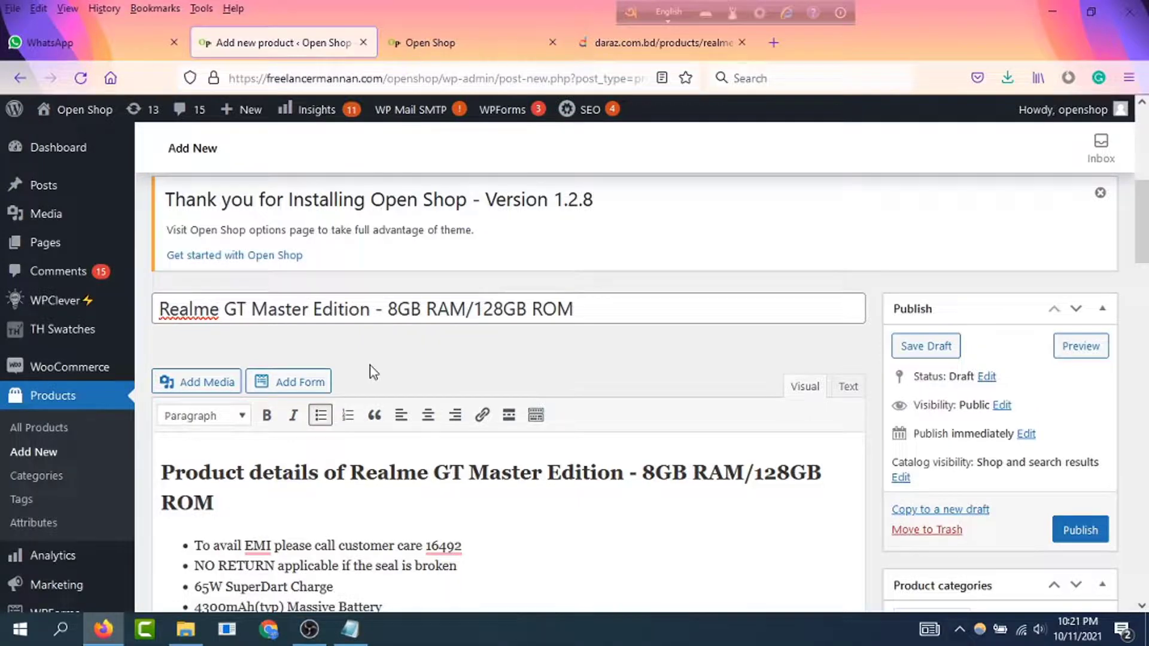
Step: Choose Simple product as the product type in the Product data box
scroll(370, 366, down, 10)
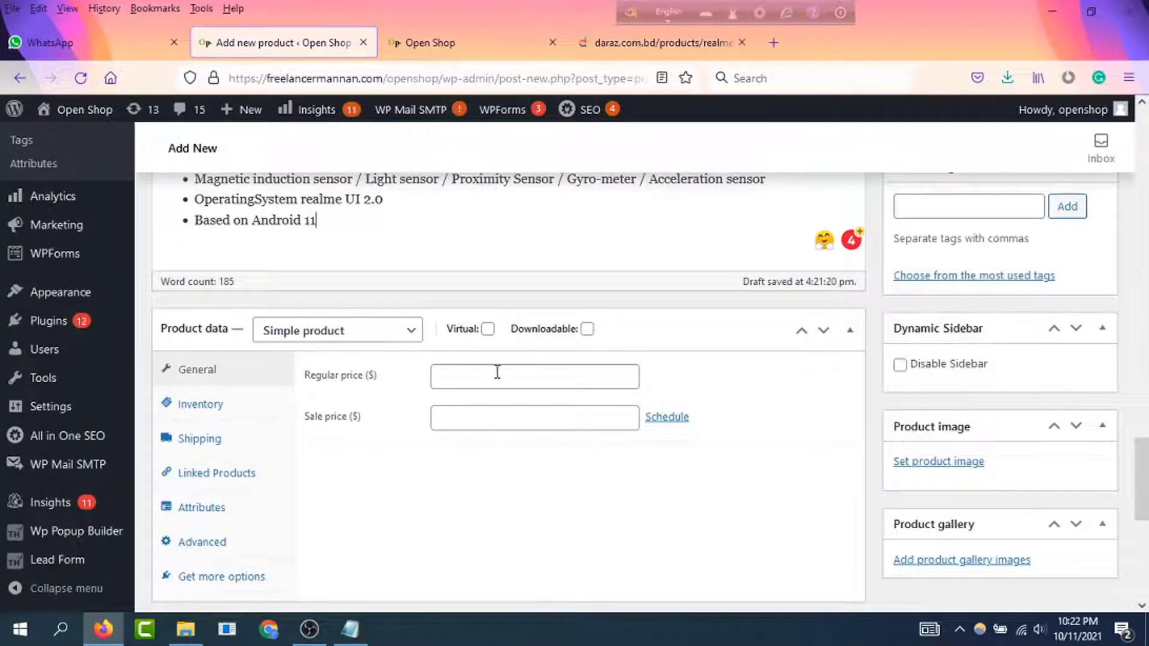
click(411, 332)
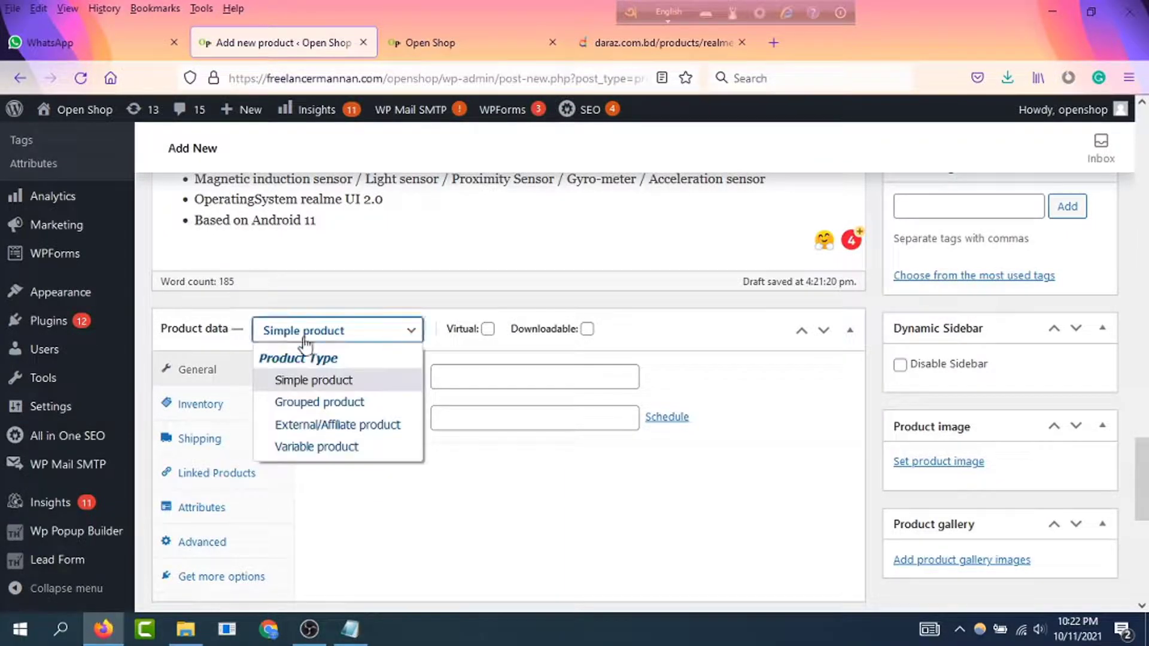
click(383, 388)
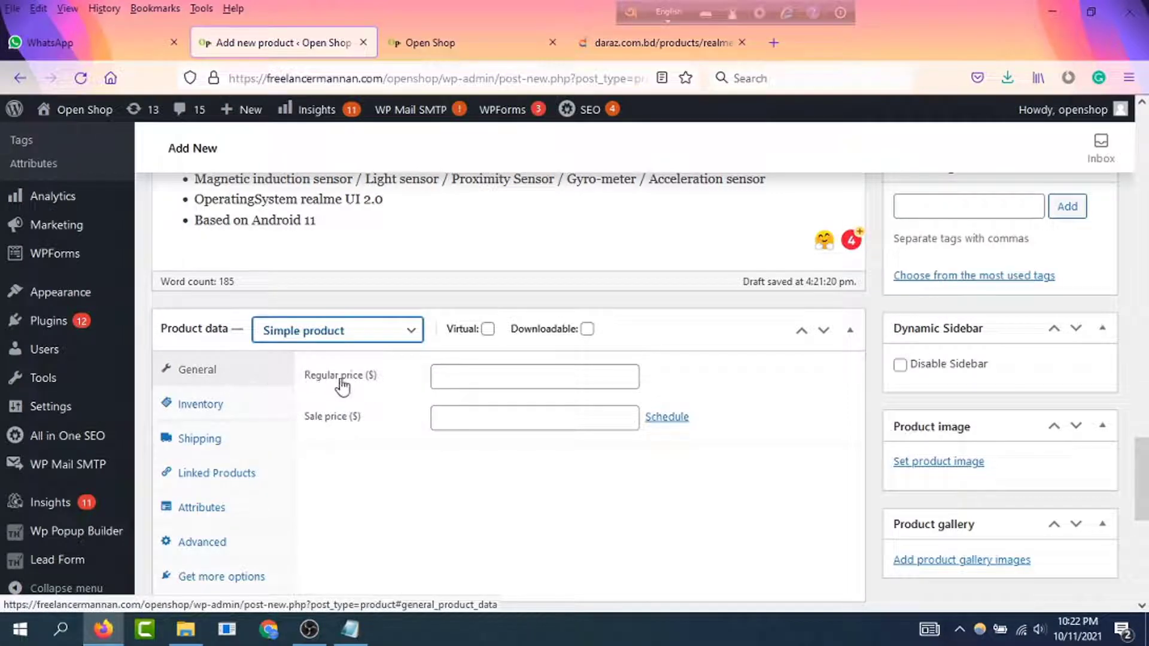
Step: Copy the crossed-out original price from the Daraz page and set the product's regular price to 33990
click(466, 374)
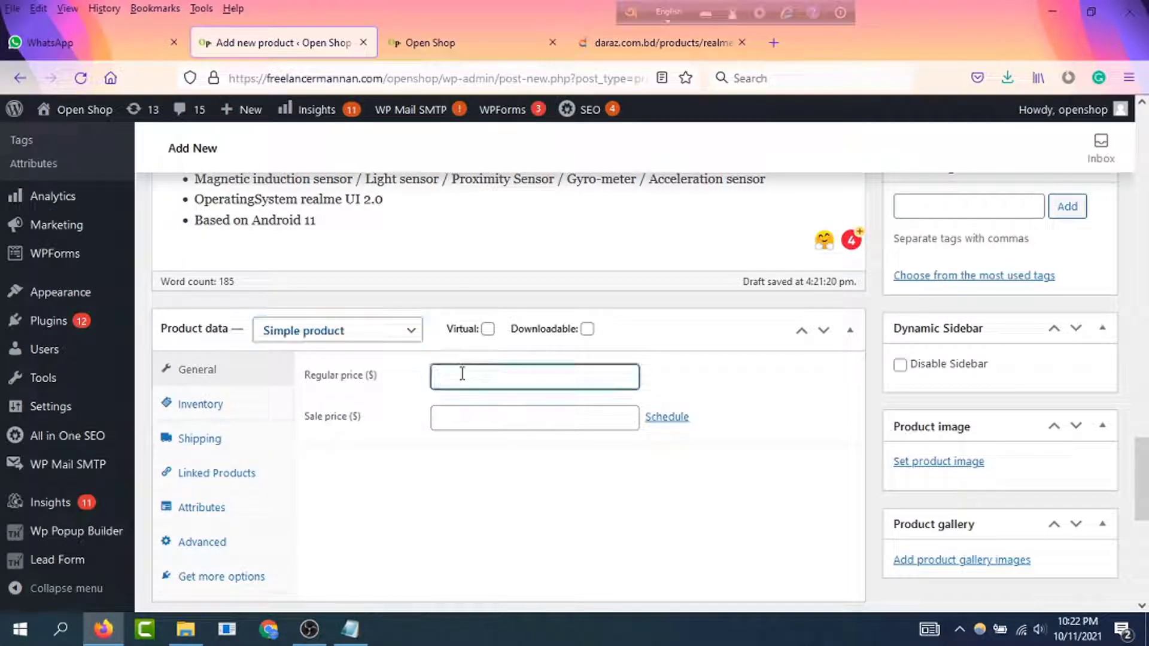
click(626, 48)
scroll(421, 422, up, 5)
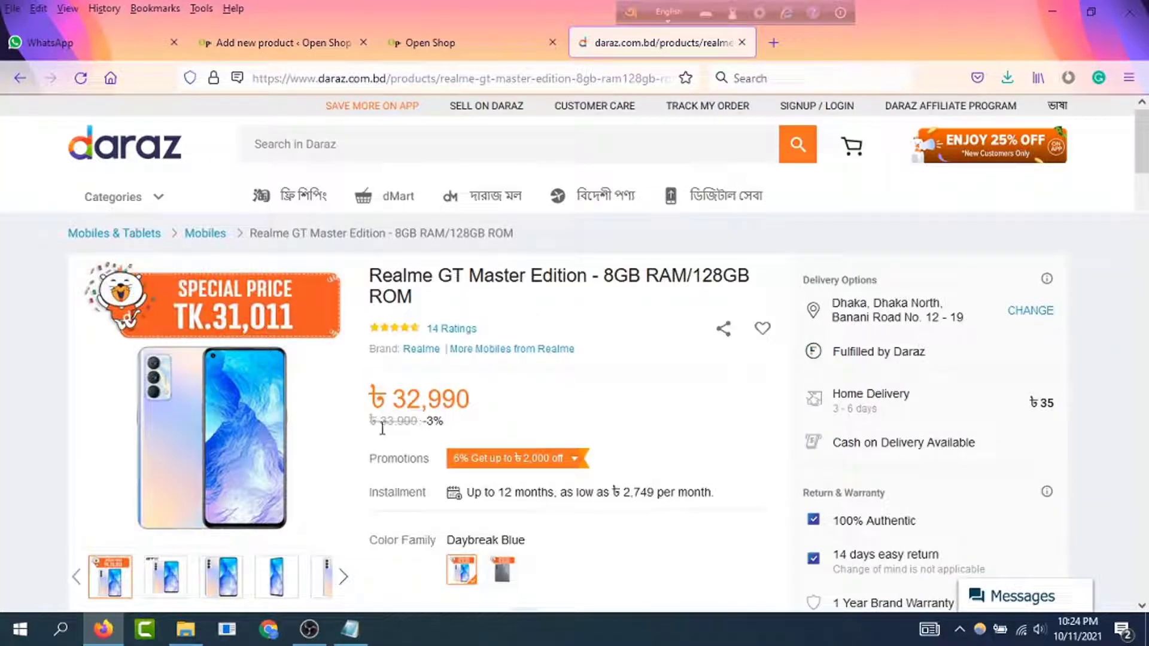
drag(419, 424, 379, 422)
key(ctrl+c)
click(492, 412)
drag(479, 397, 395, 389)
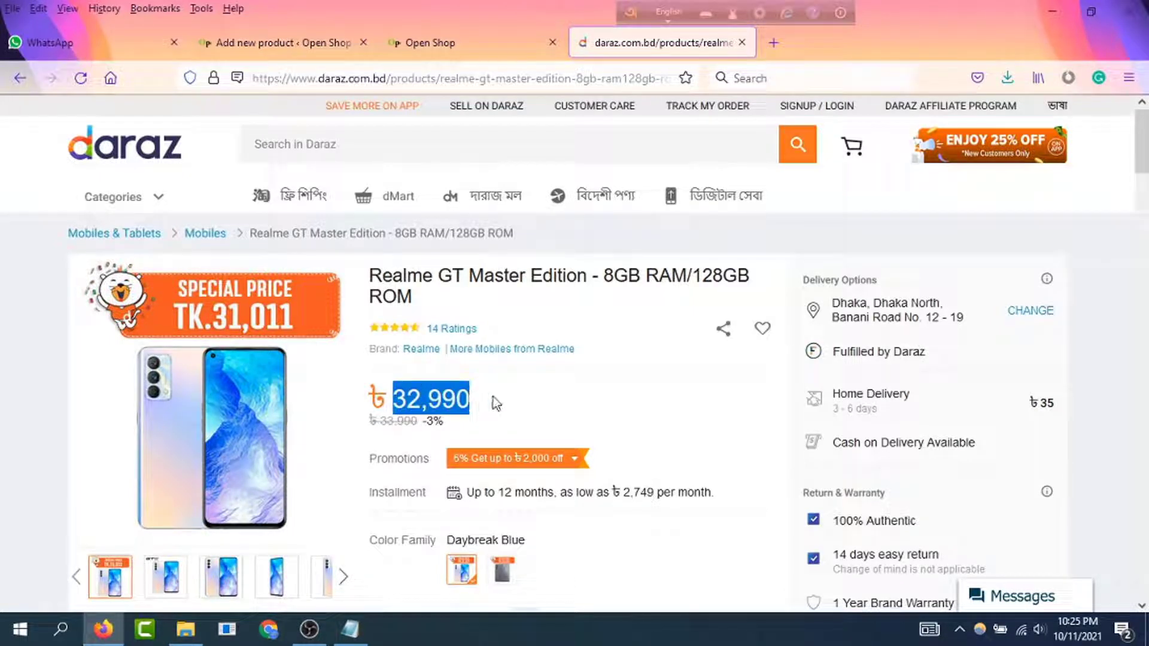
drag(418, 422, 385, 423)
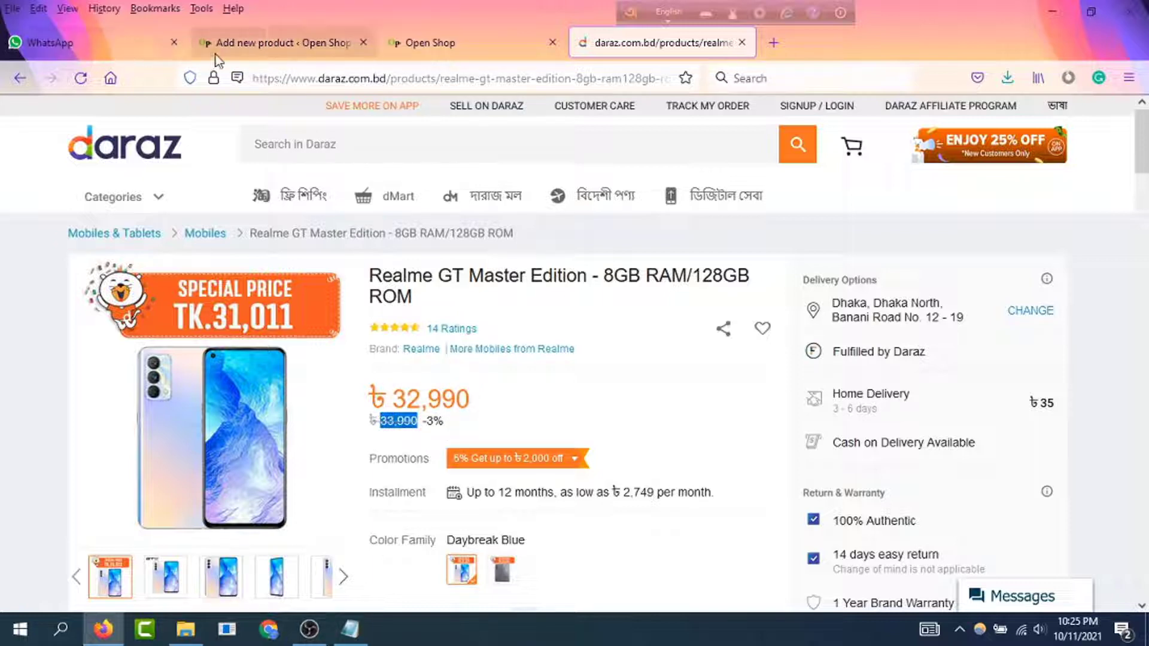
click(281, 42)
key(ctrl+v)
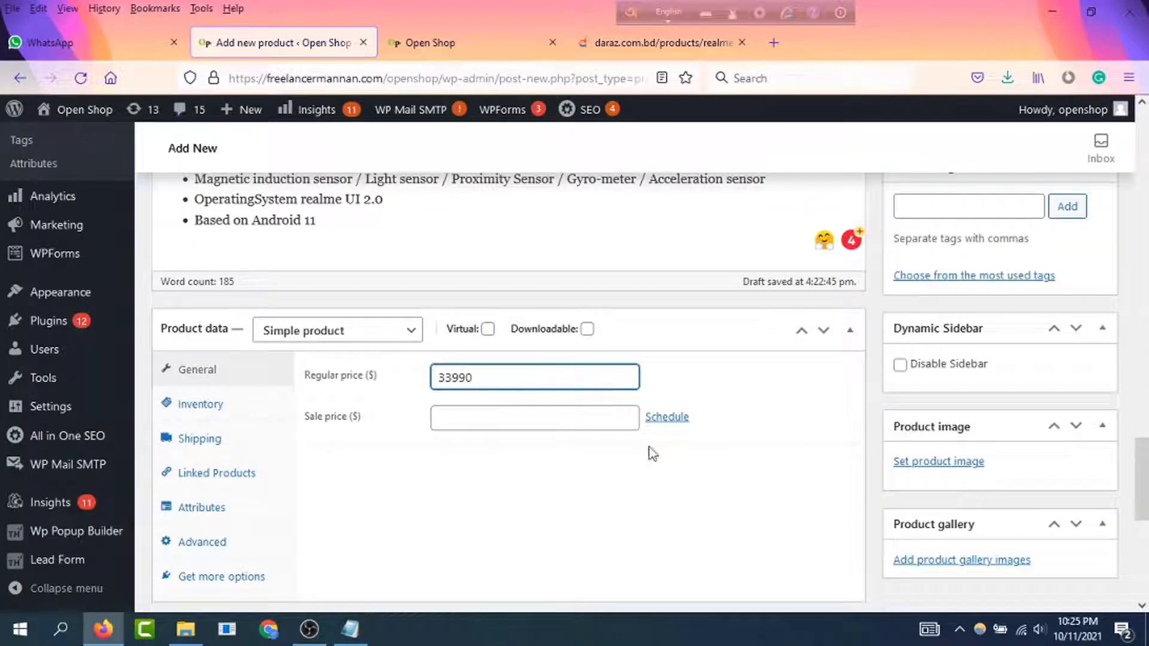
Step: Set the sale price to 32990 and schedule it from 2021-10-13 to 2021-10-31
click(488, 376)
click(467, 413)
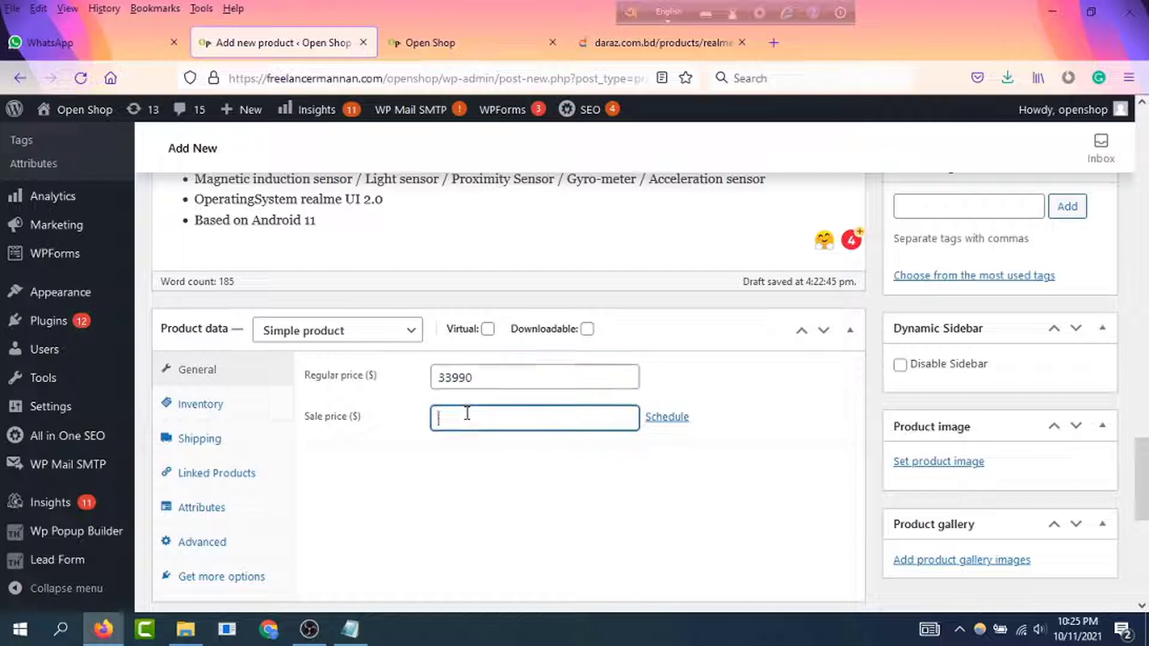
text(32990)
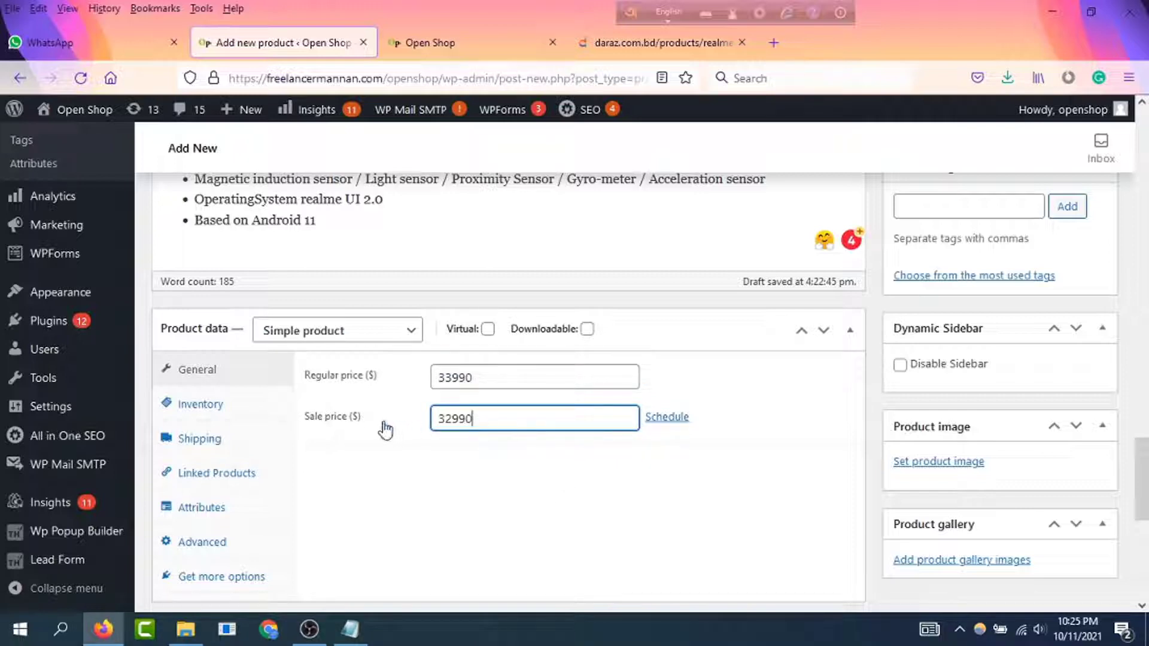
click(677, 422)
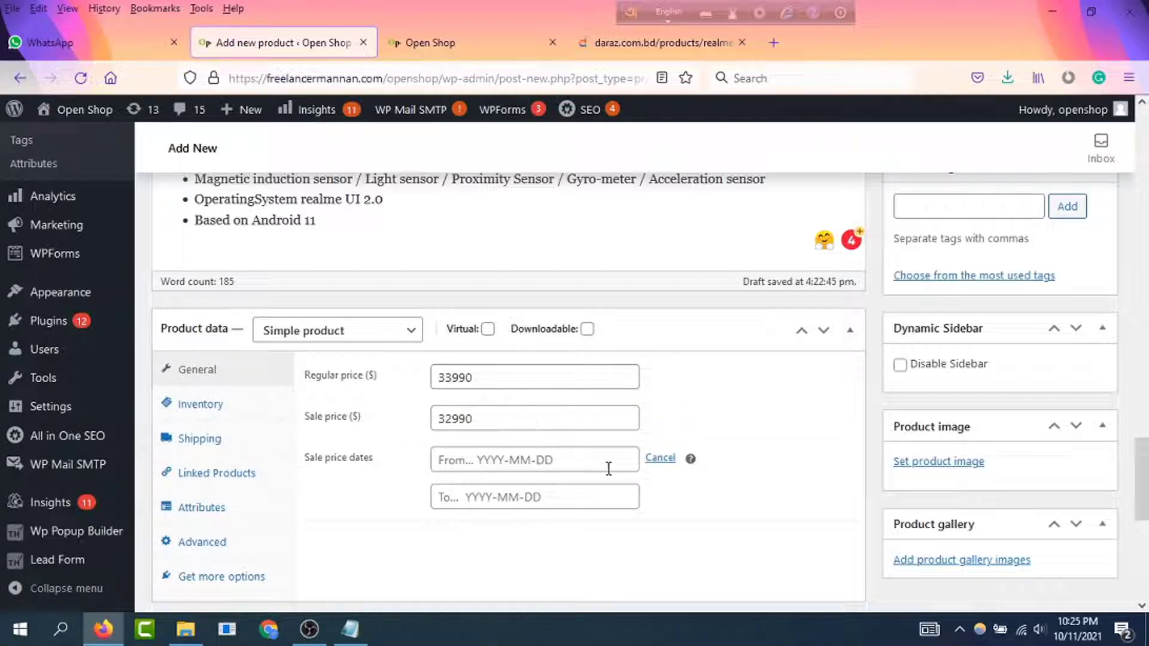
click(585, 463)
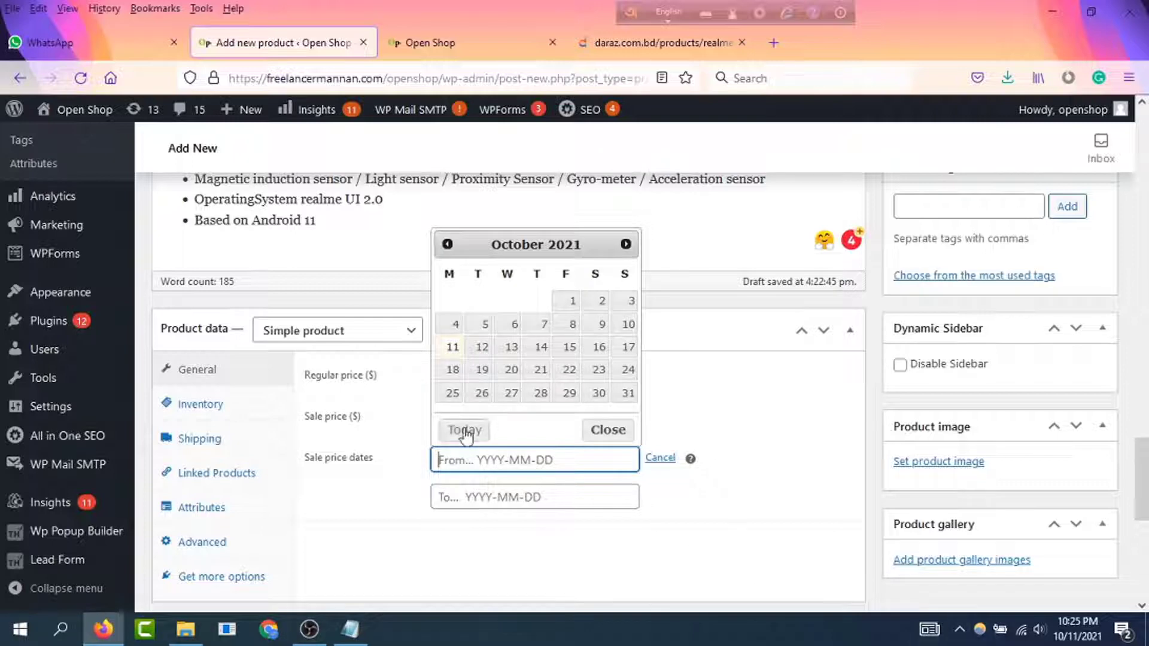
click(512, 353)
click(541, 497)
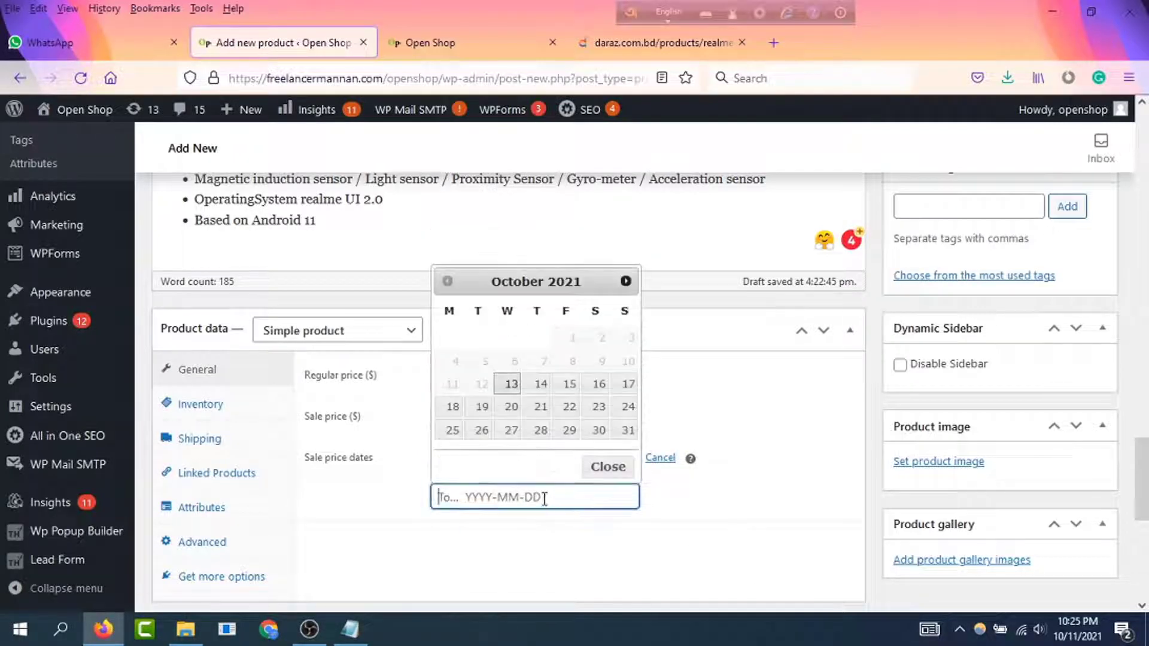
click(628, 429)
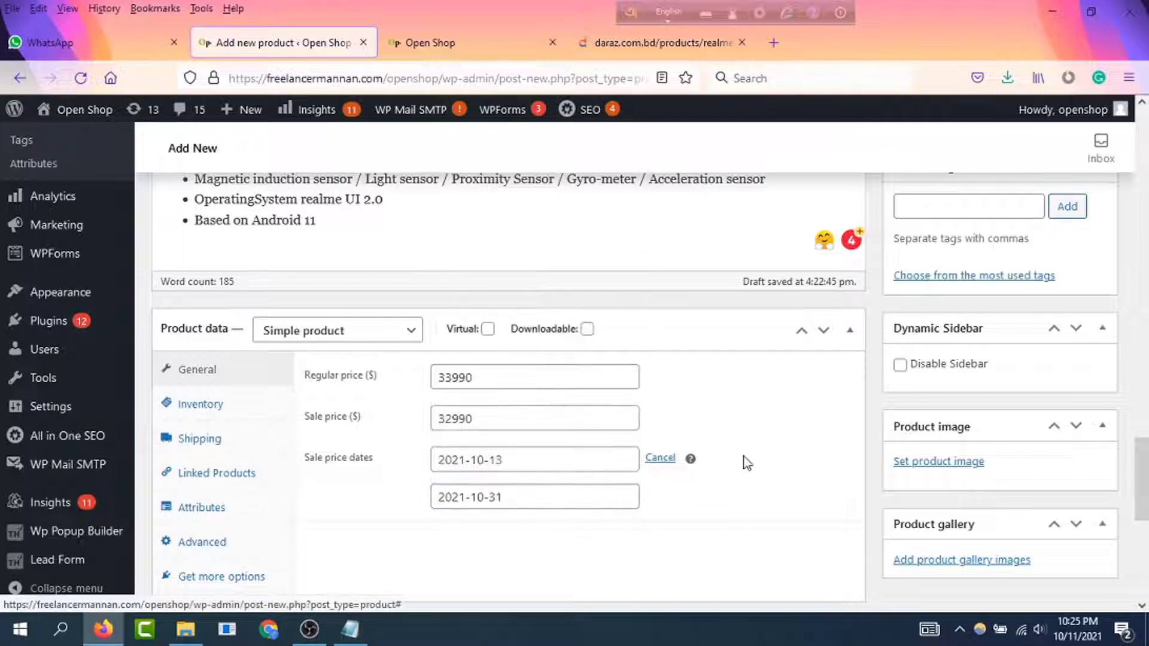
Step: Set the product's SKU to RE018 in the inventory settings
click(201, 409)
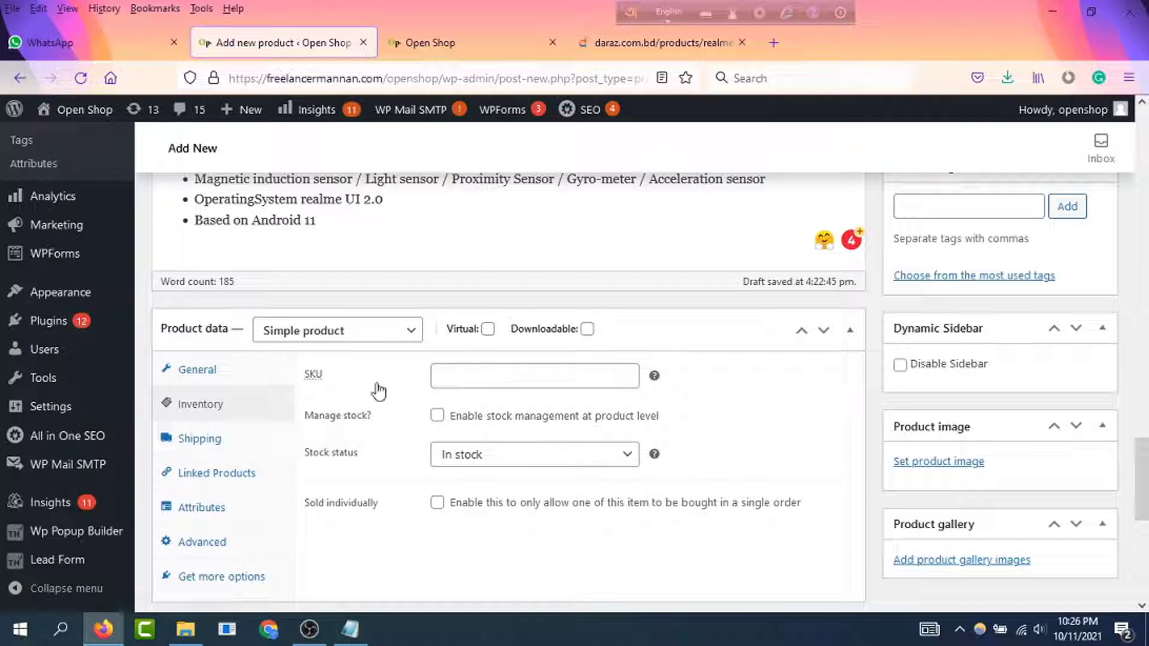
click(441, 376)
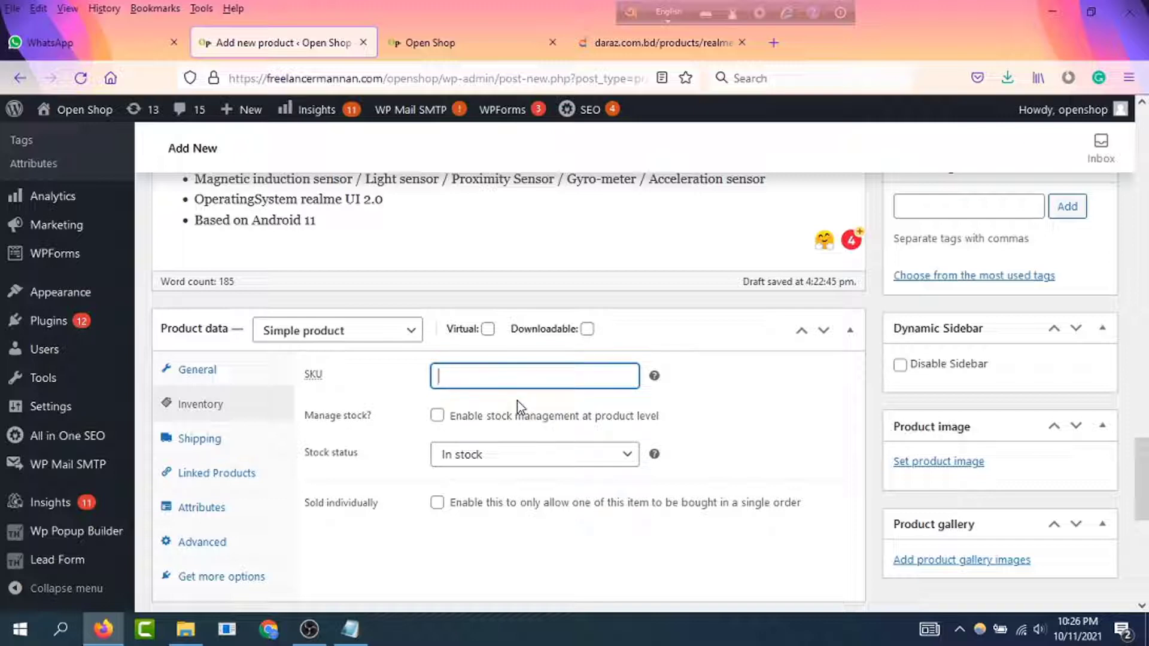
text(RE018)
Step: Enable stock management at product level and set the stock quantity to 20
click(437, 416)
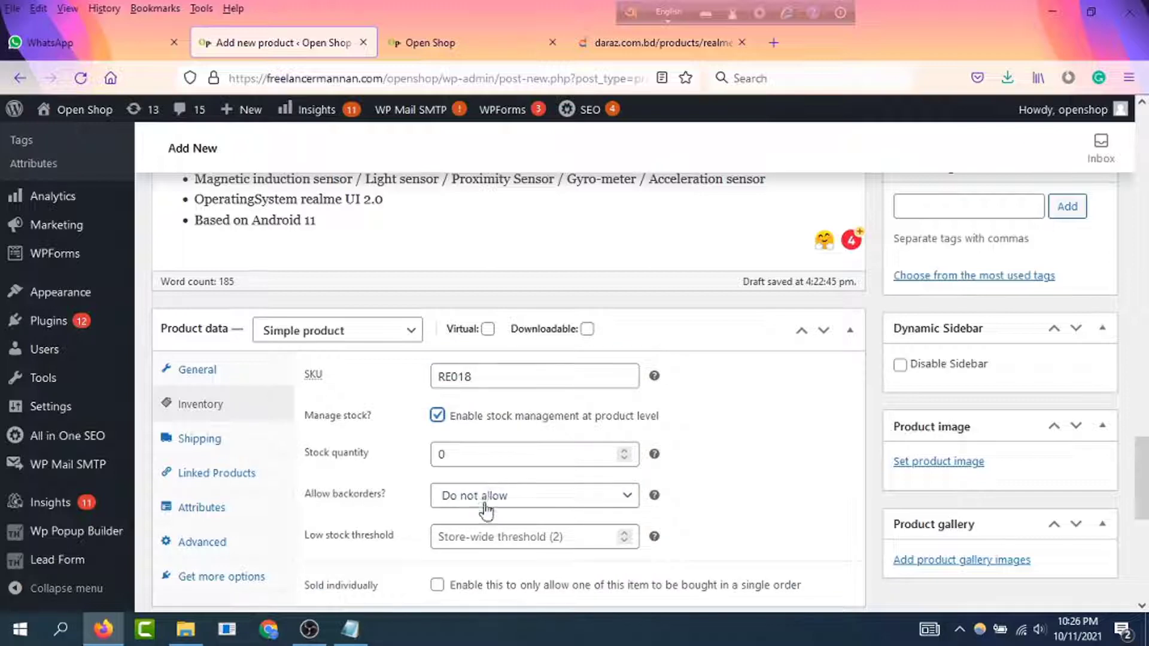
scroll(467, 479, down, 1)
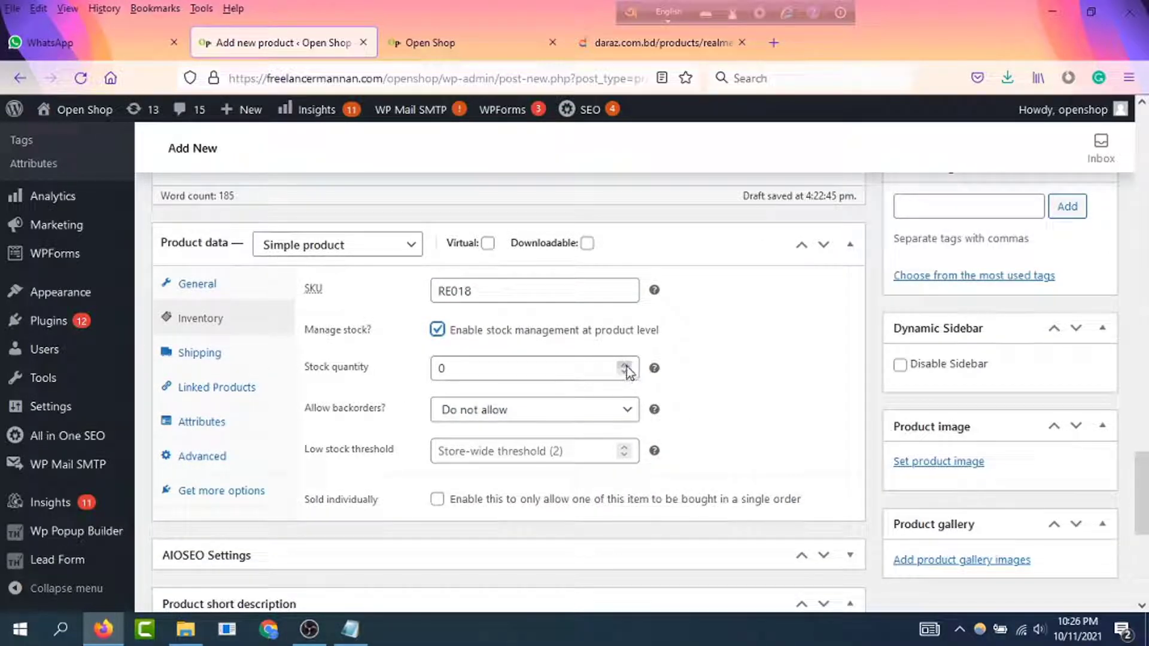
double_click(443, 368)
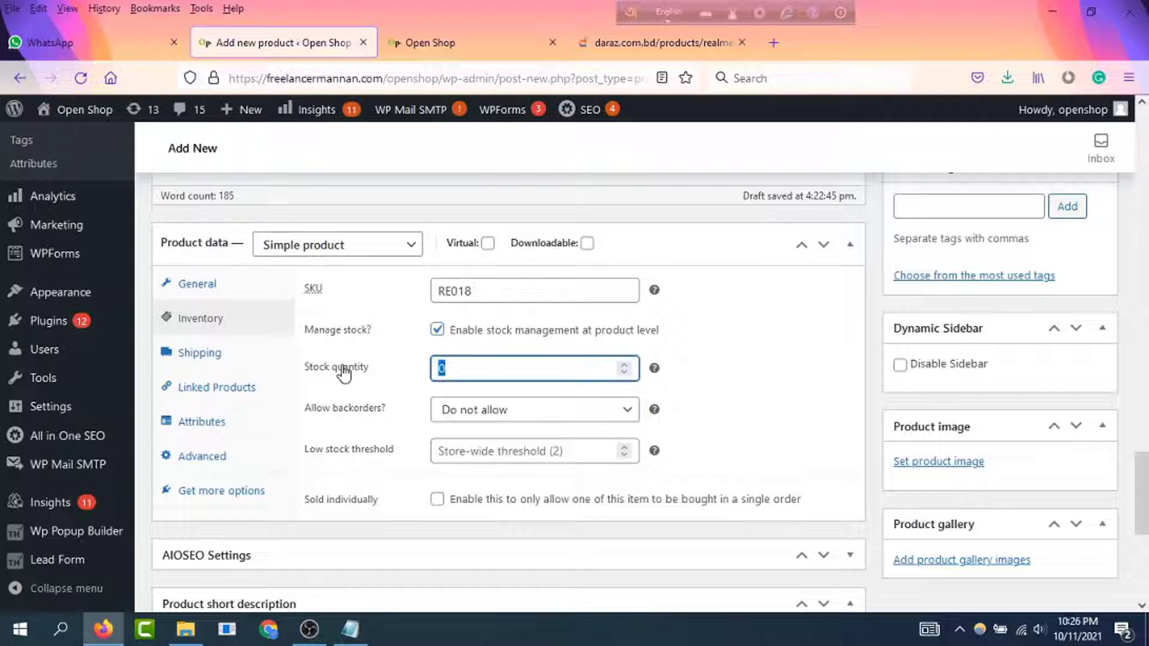
text(20)
Step: Try the backorder options "Allow, but notify customer" and "Allow" for the product
click(625, 419)
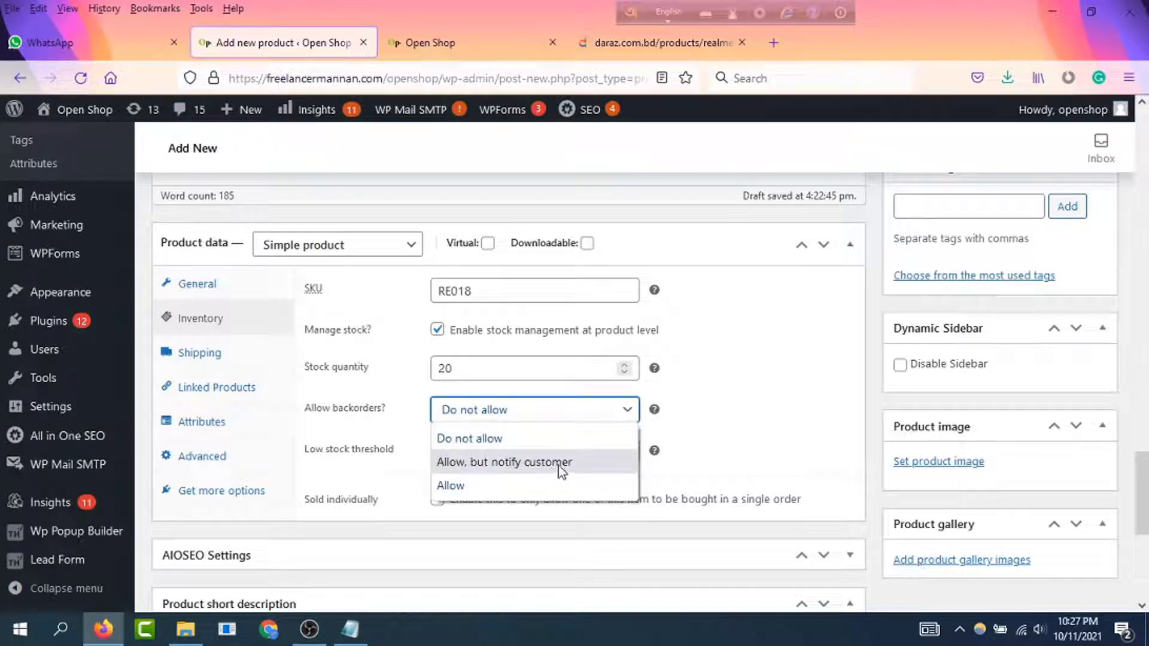
click(499, 464)
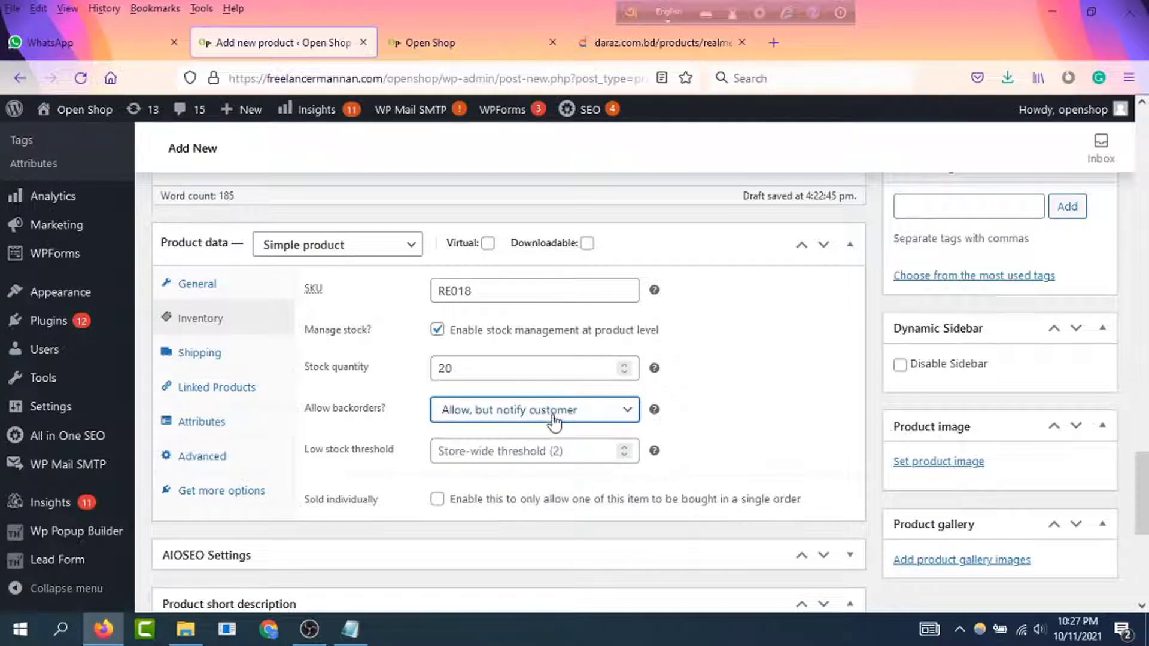
click(624, 412)
click(474, 485)
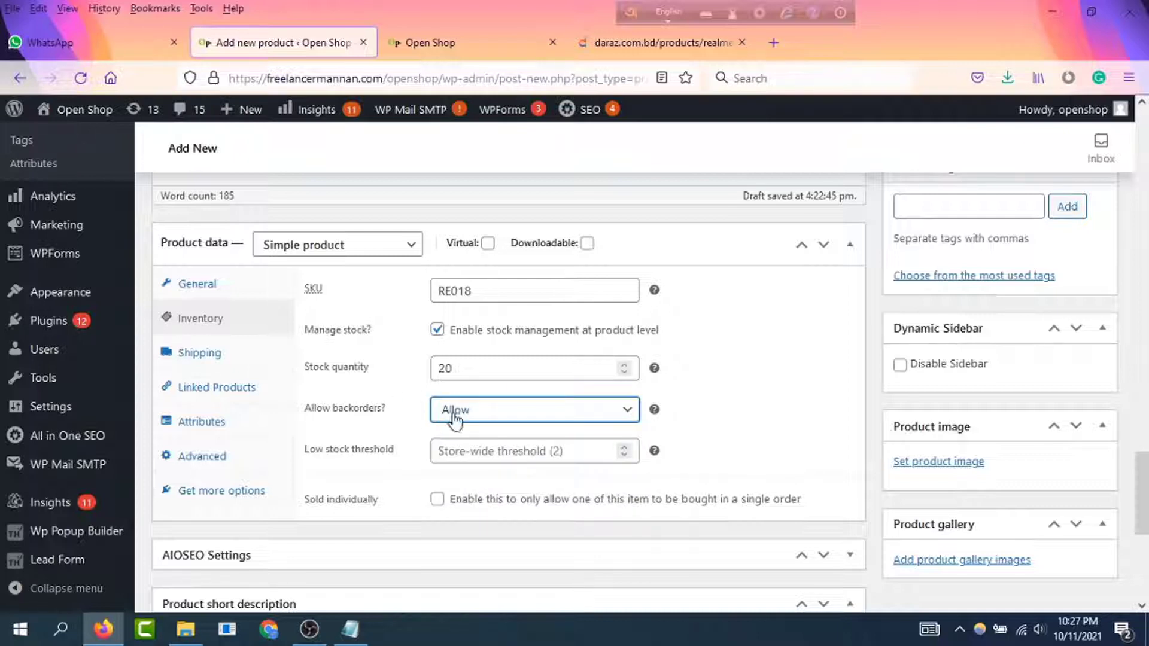
Step: Set backorders to "Do not allow" and the low stock threshold to 3
click(623, 410)
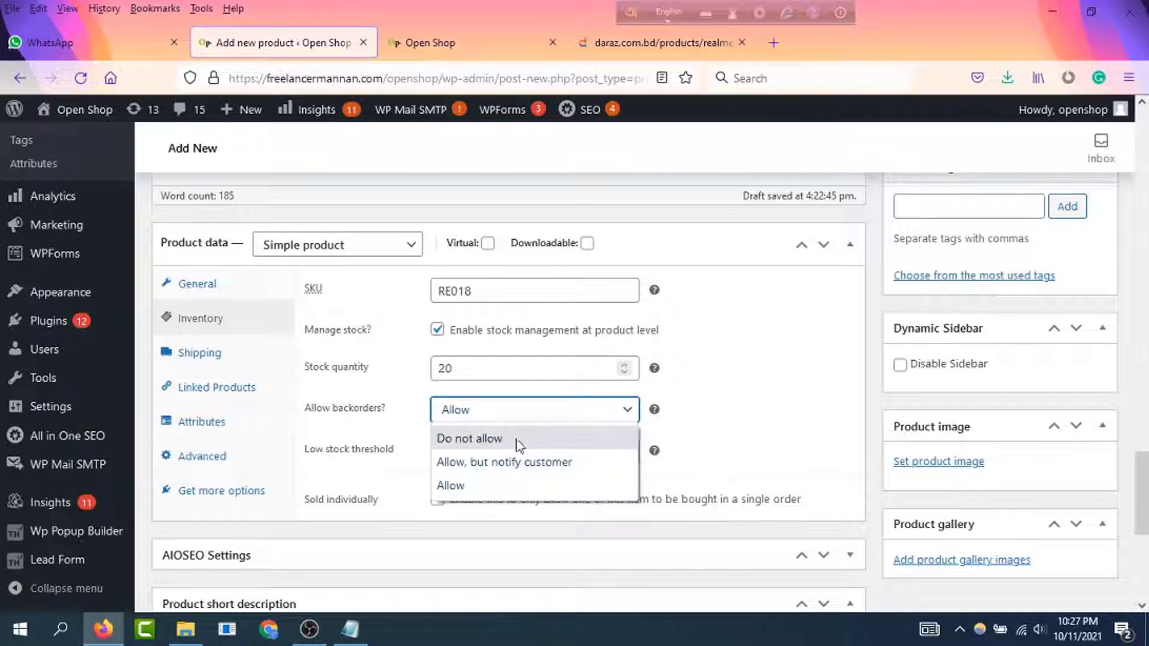
click(489, 438)
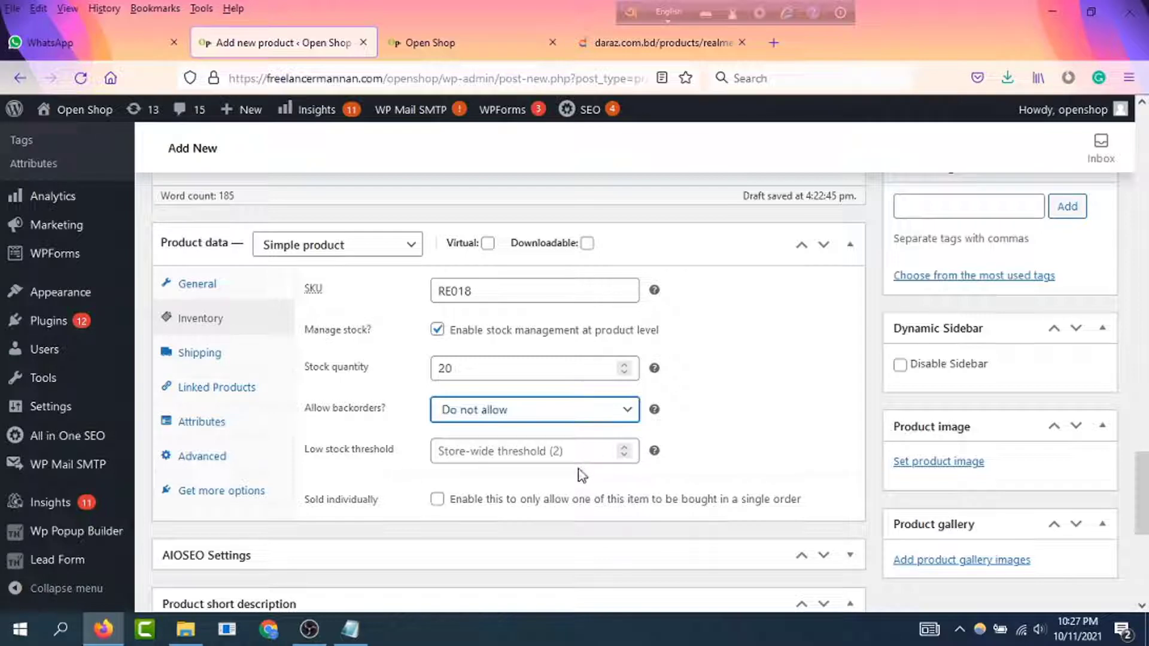
click(624, 448)
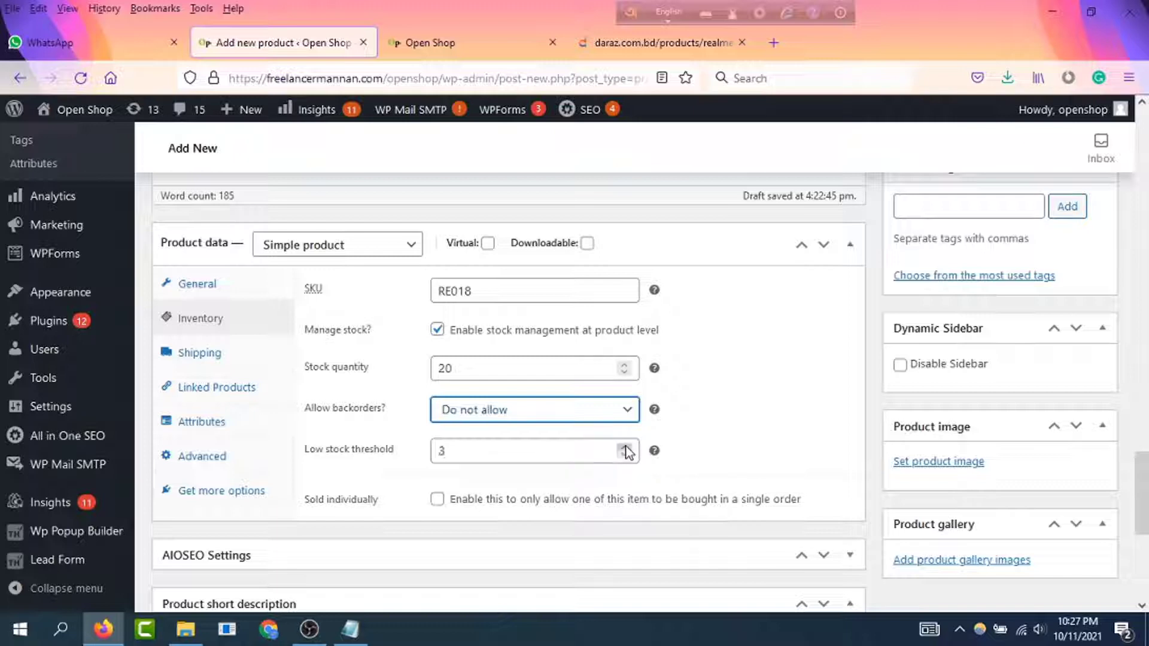
Step: Set the product's low stock threshold to 2
click(623, 455)
click(624, 447)
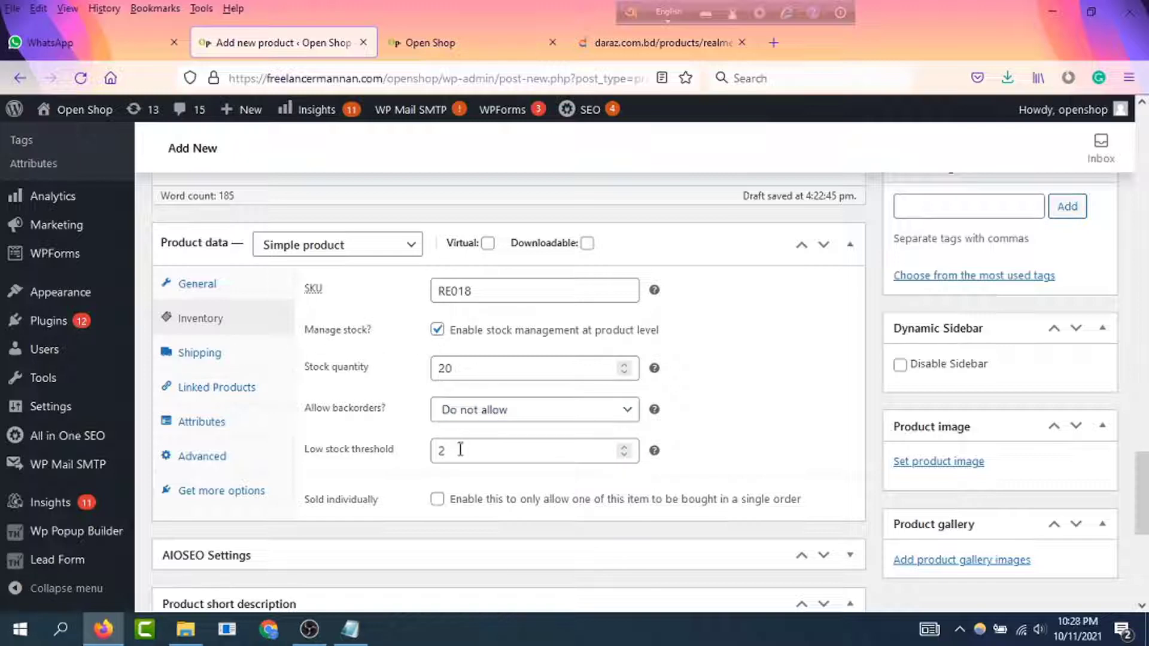
Step: Set the product's shipping weight to .200 kg, leaving the dimensions empty and the shipping class at "No shipping class"
click(209, 356)
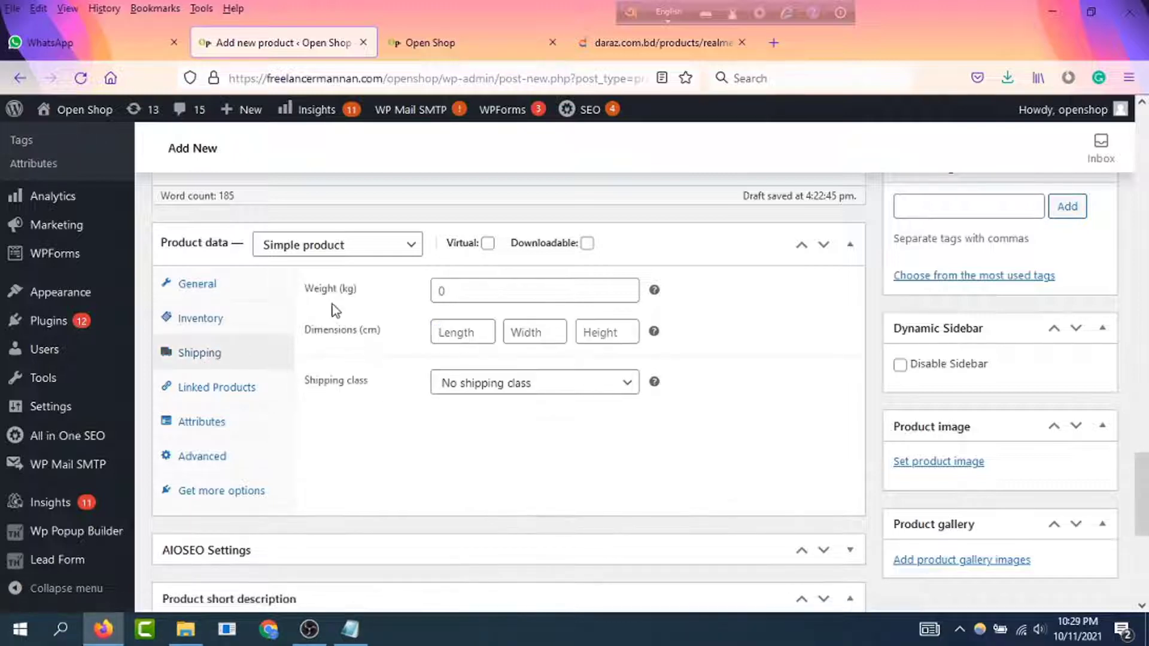
click(439, 292)
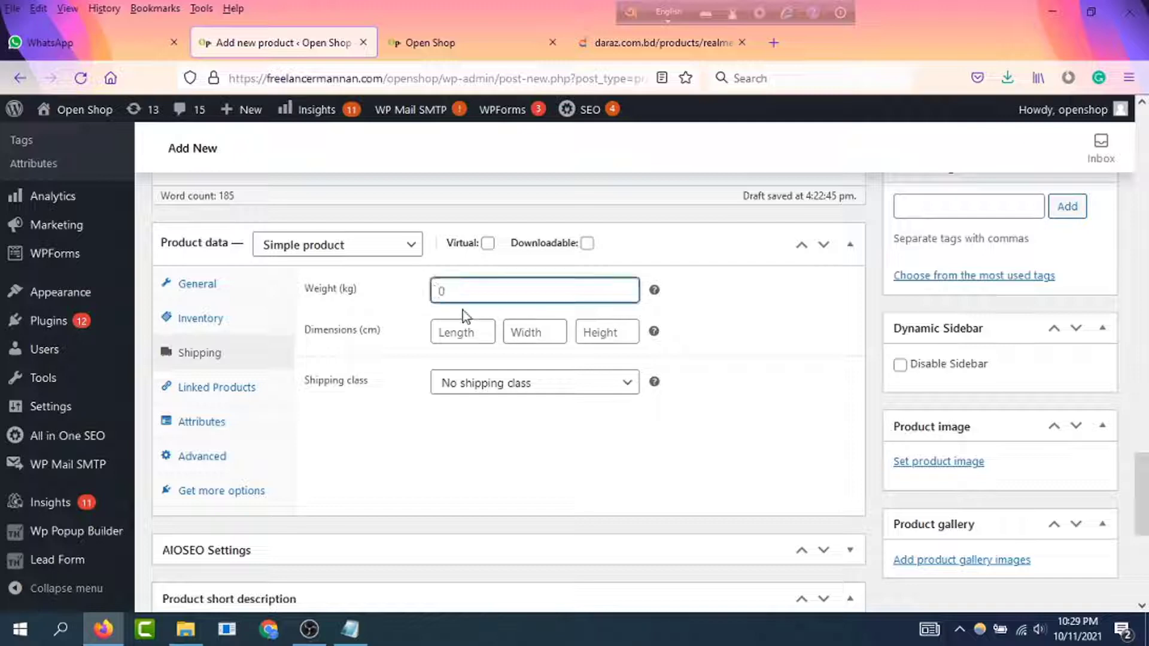
text(.2)
click(458, 331)
click(525, 331)
click(603, 332)
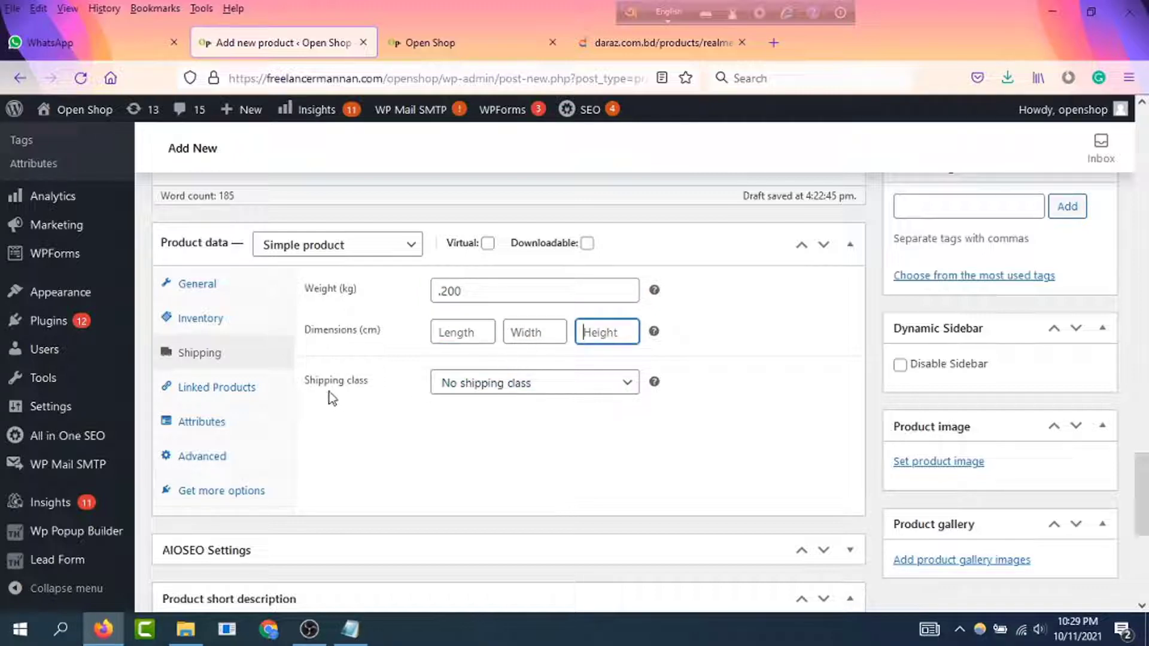
click(626, 388)
click(629, 391)
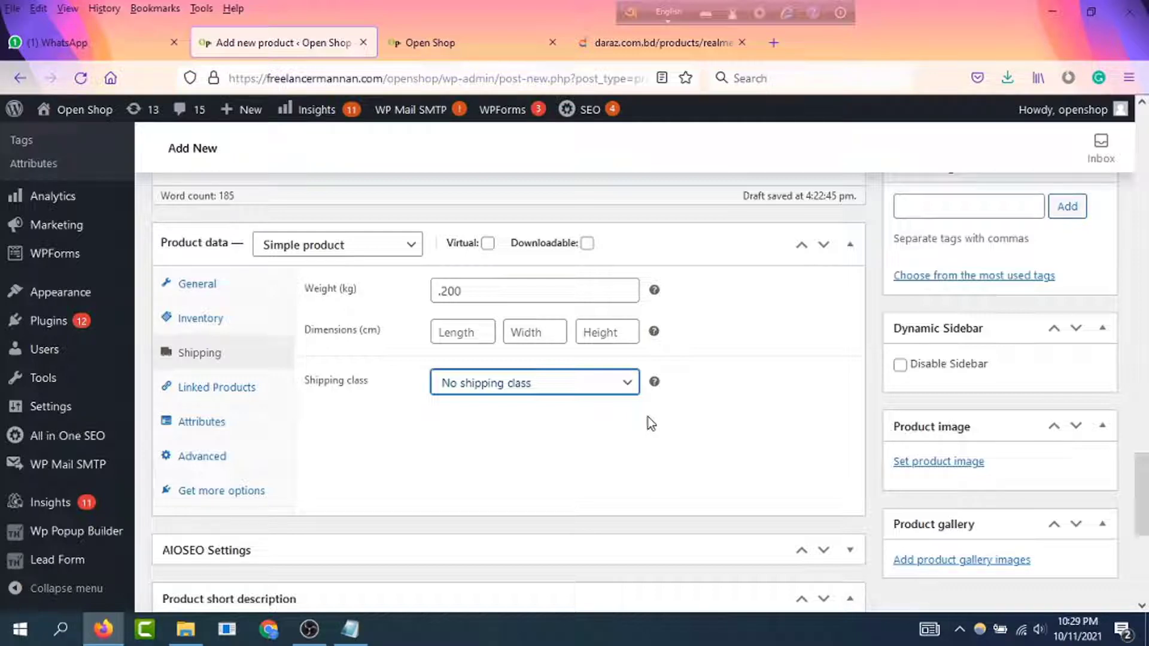
Step: Choose products from the Open Shop storefront and link "Nullam faucibus turpis faucibus" and "Etiam rhoncus mi id augue" as upsells
click(233, 400)
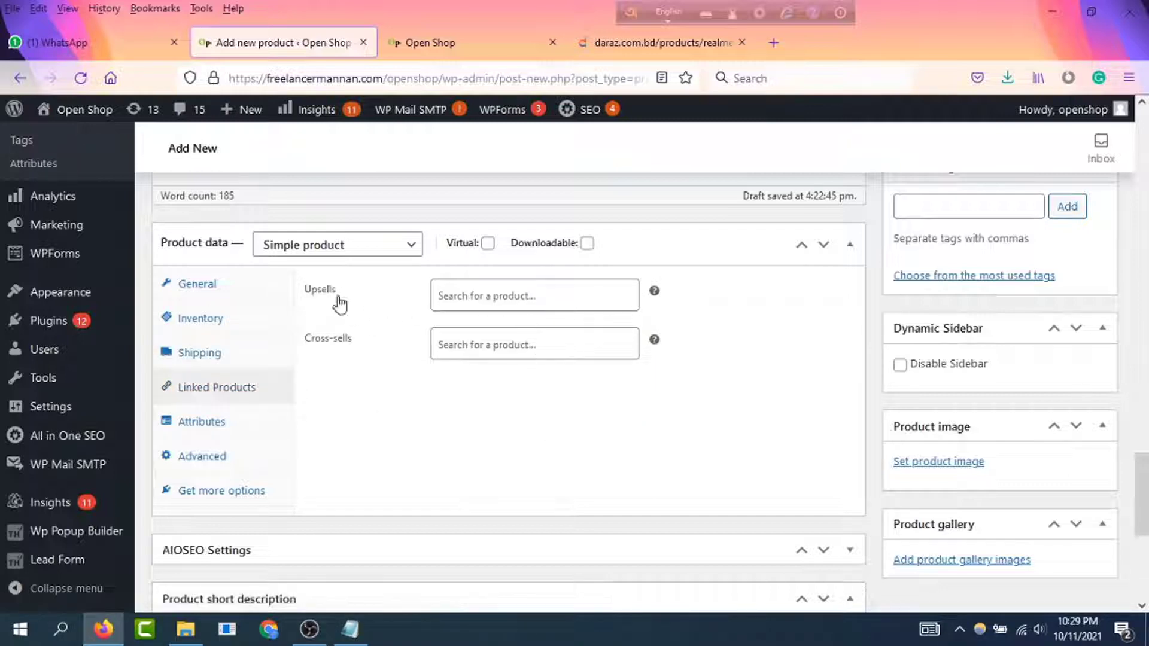
click(439, 41)
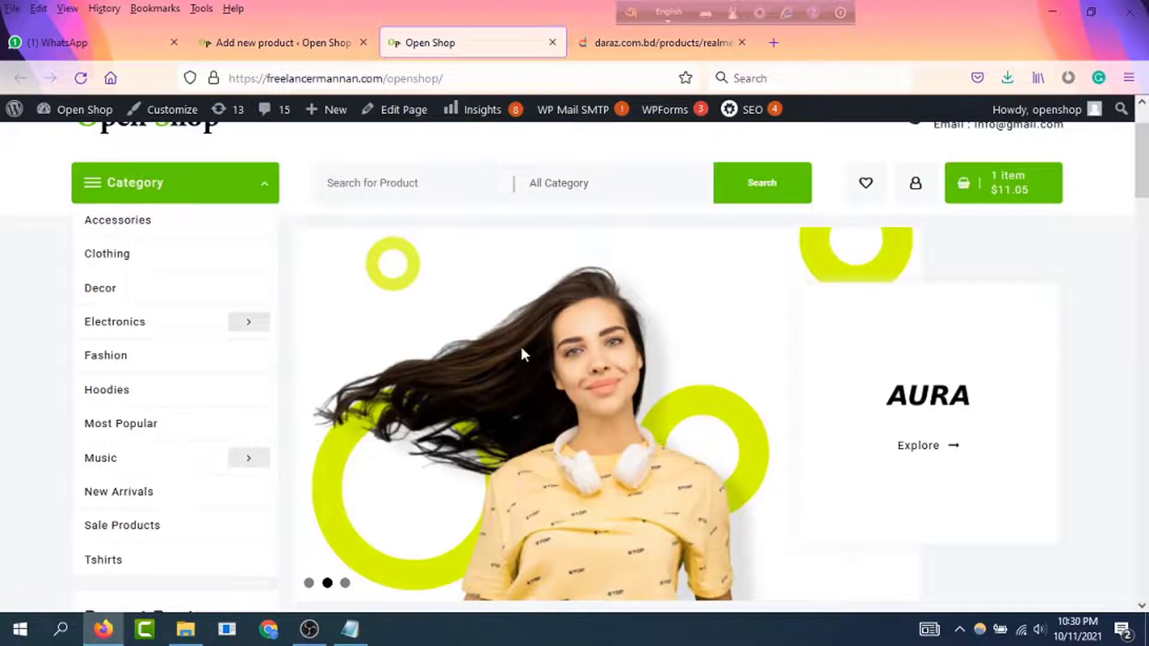
scroll(522, 359, down, 8)
scroll(683, 455, down, 2)
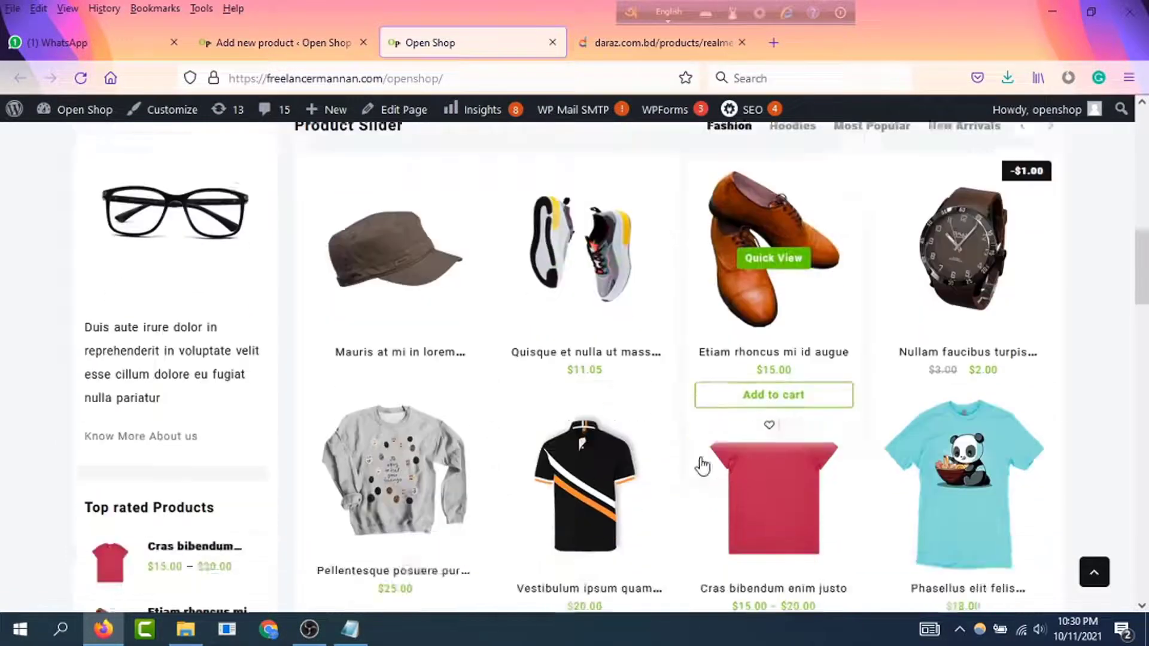
scroll(910, 300, up, 2)
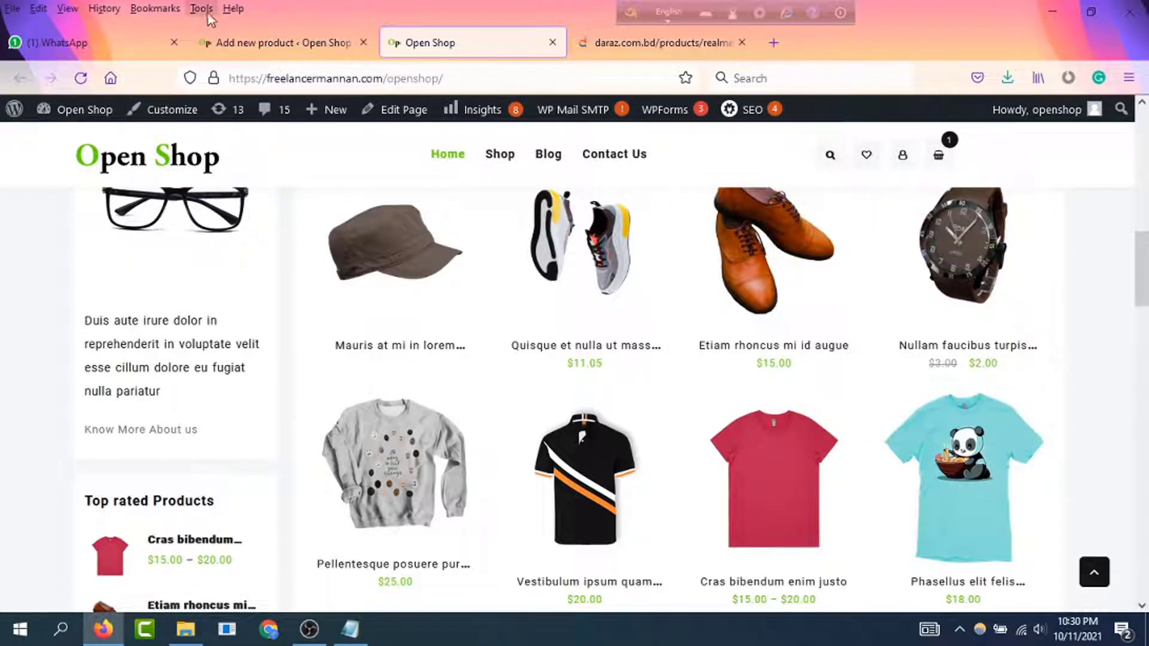
click(257, 43)
click(499, 290)
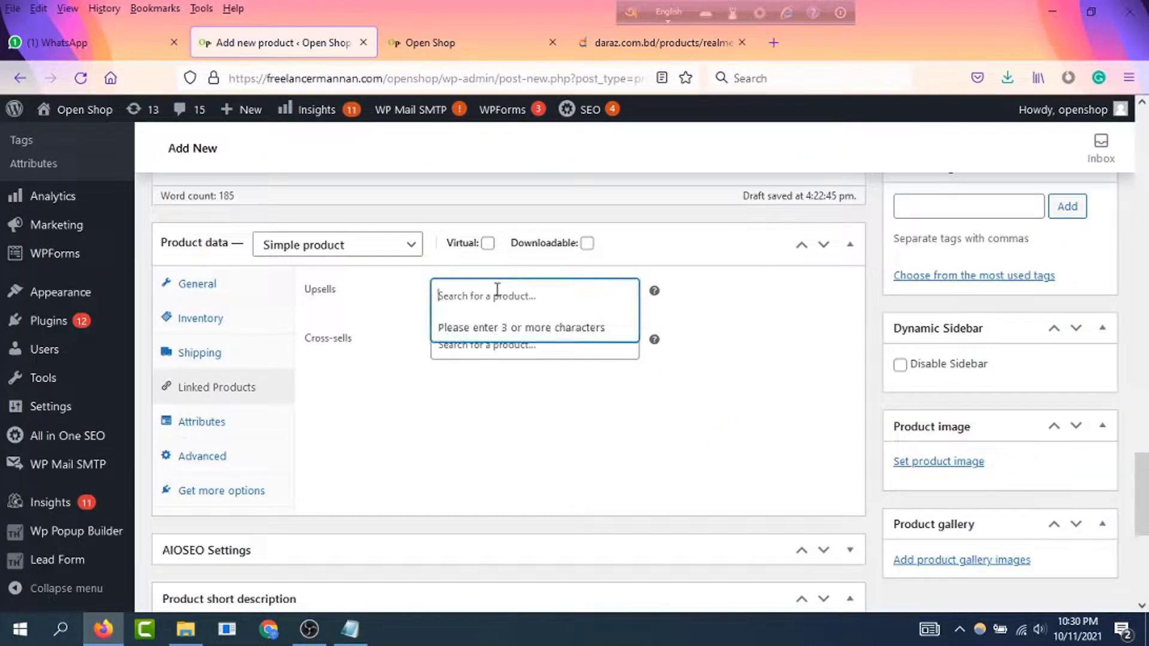
text(null)
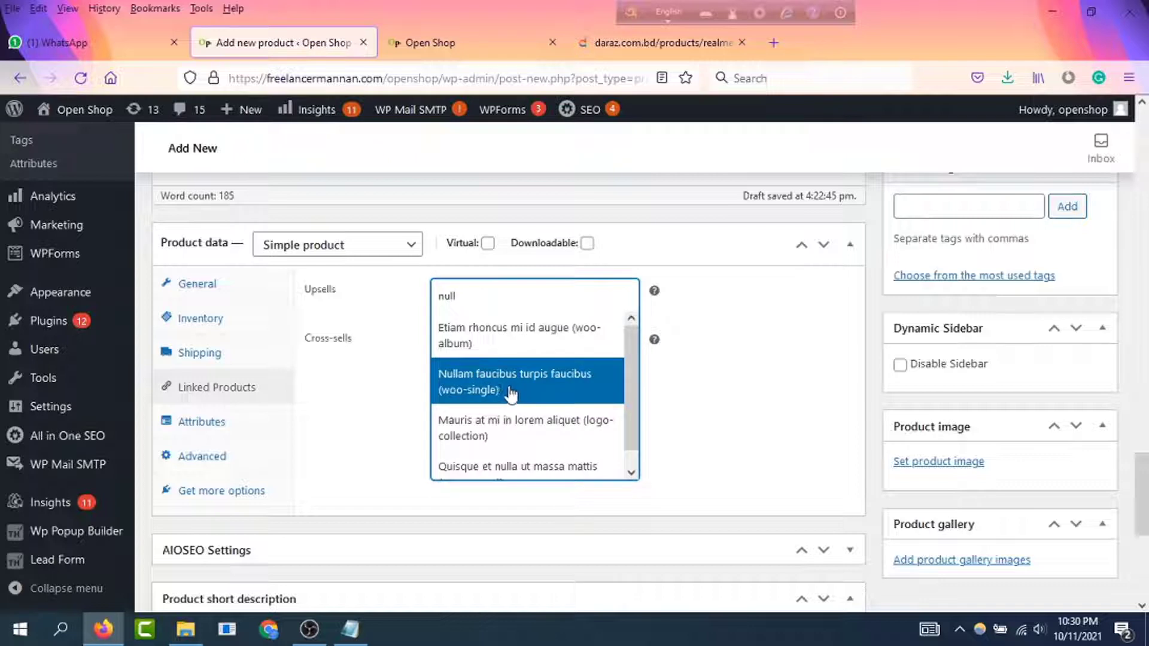
click(511, 392)
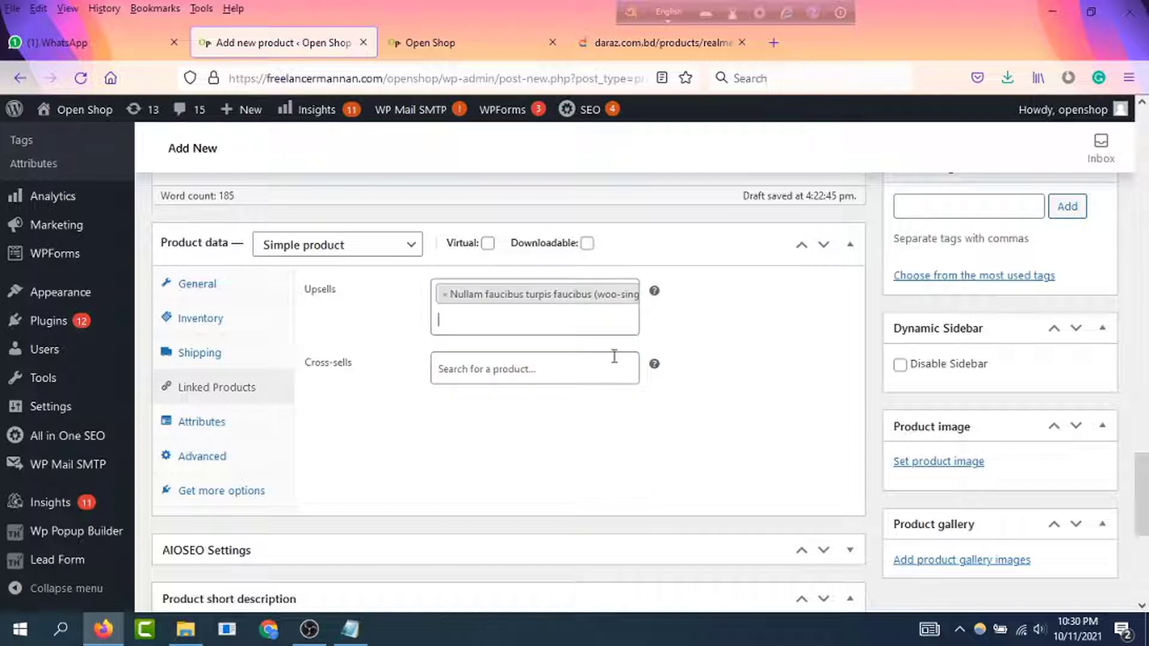
click(495, 319)
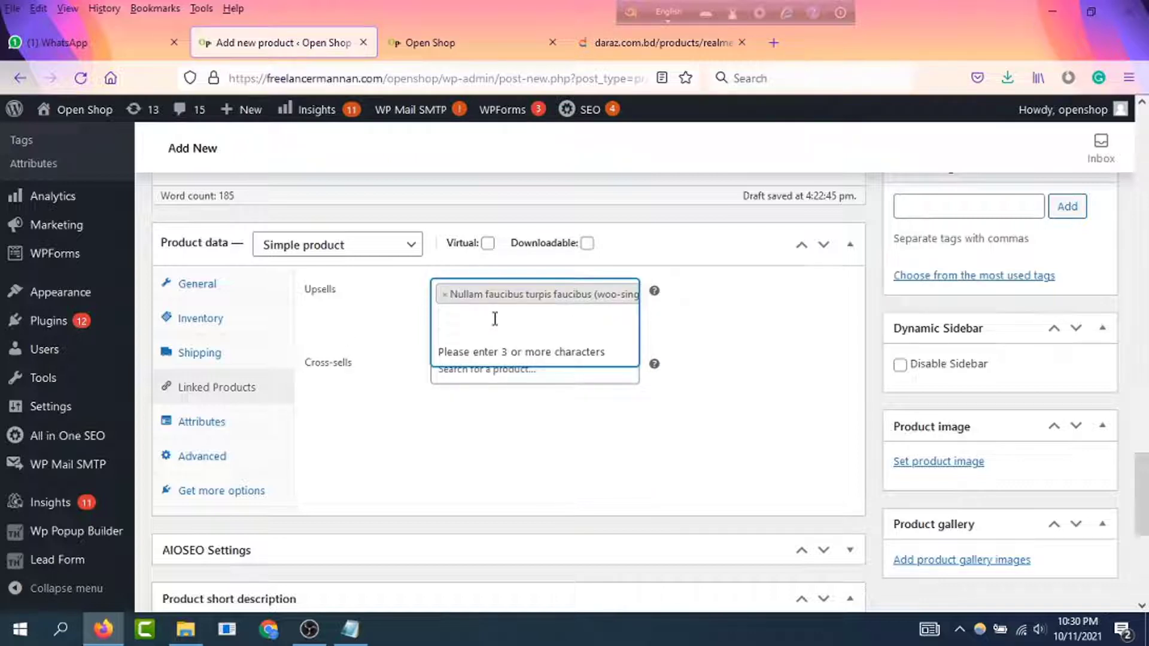
text(nul)
click(498, 364)
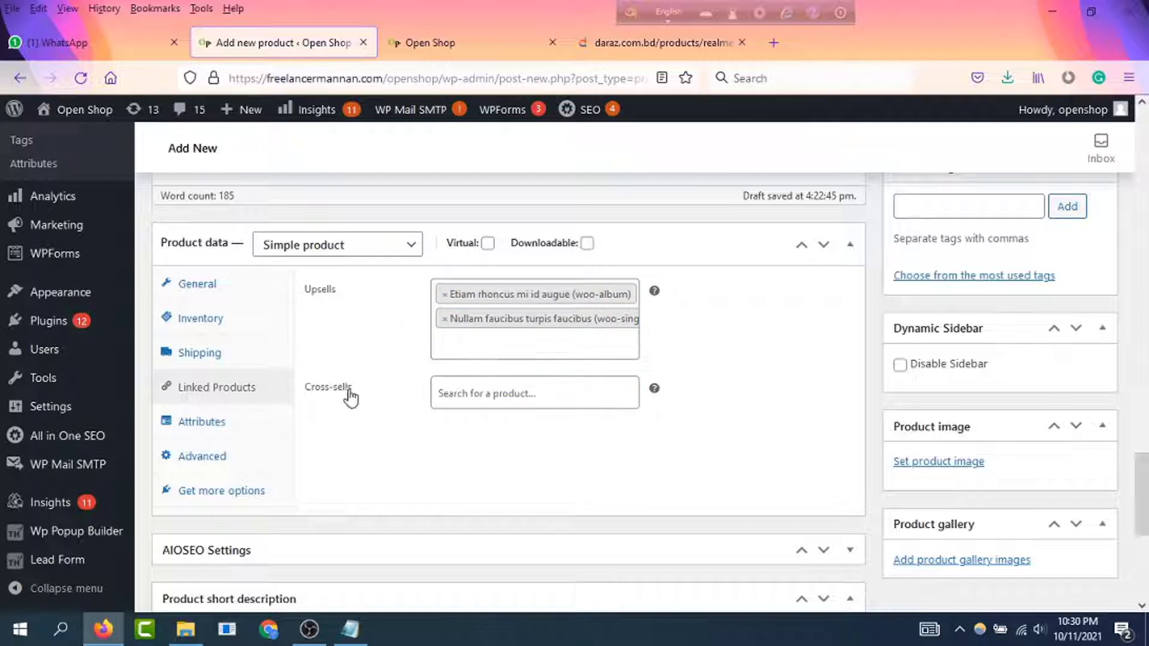
click(495, 397)
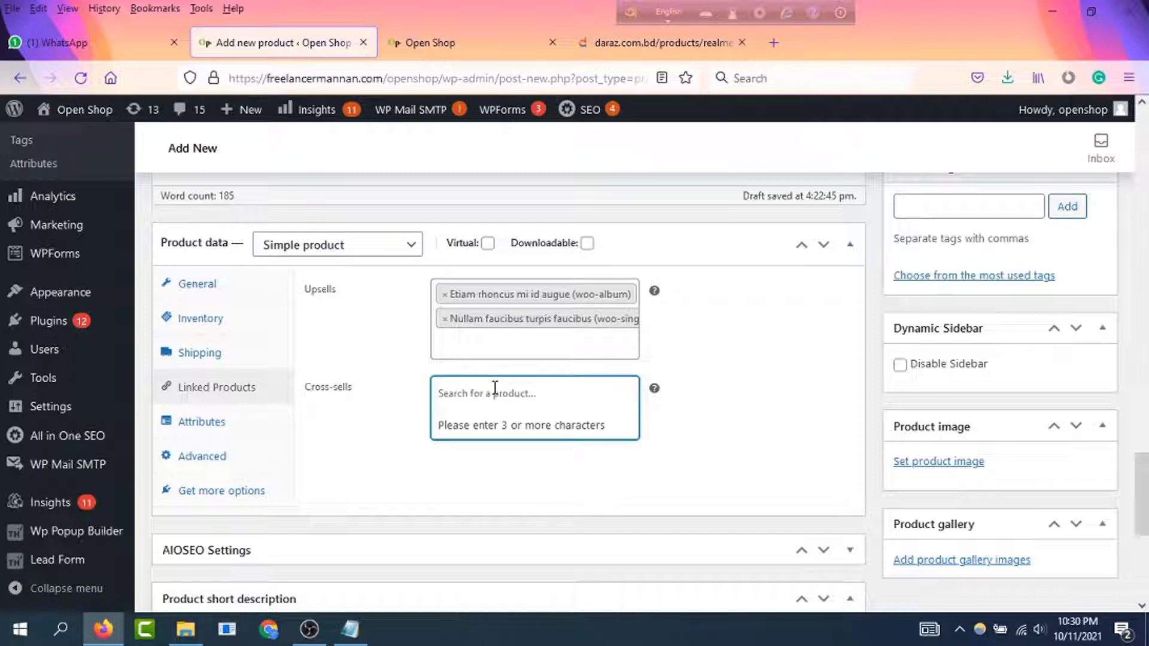
text(ba)
click(527, 367)
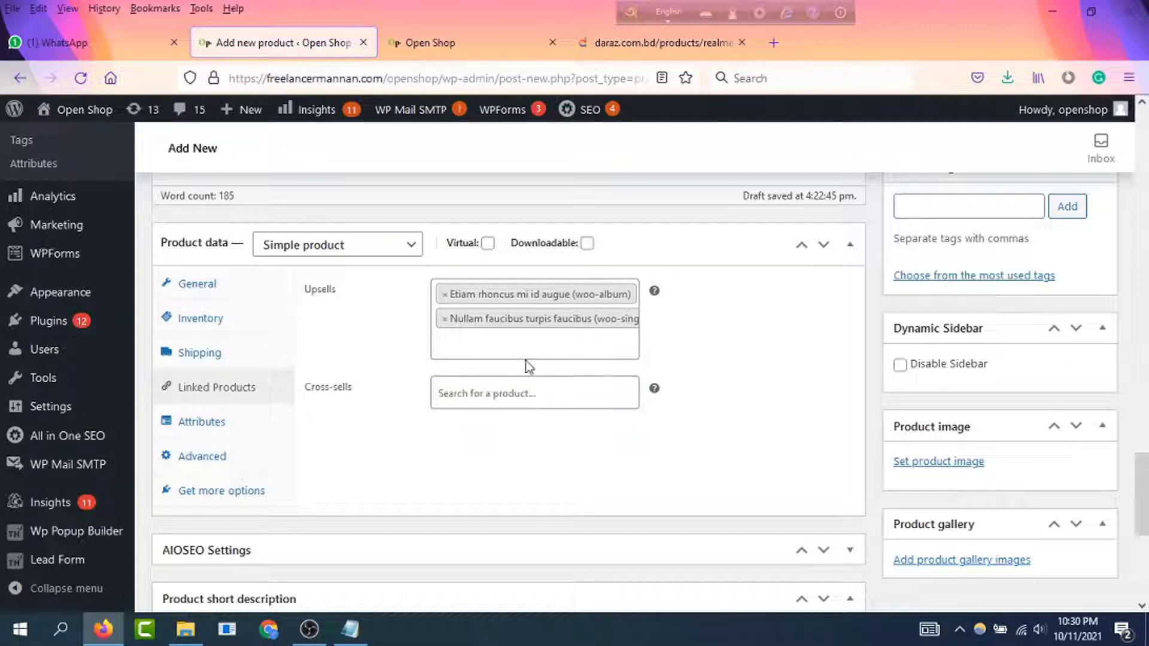
Step: Link "Quisque et nulla ut massa mattis" and "Suspendisse dictum nibh quis neque" to the product as cross-sells
click(468, 32)
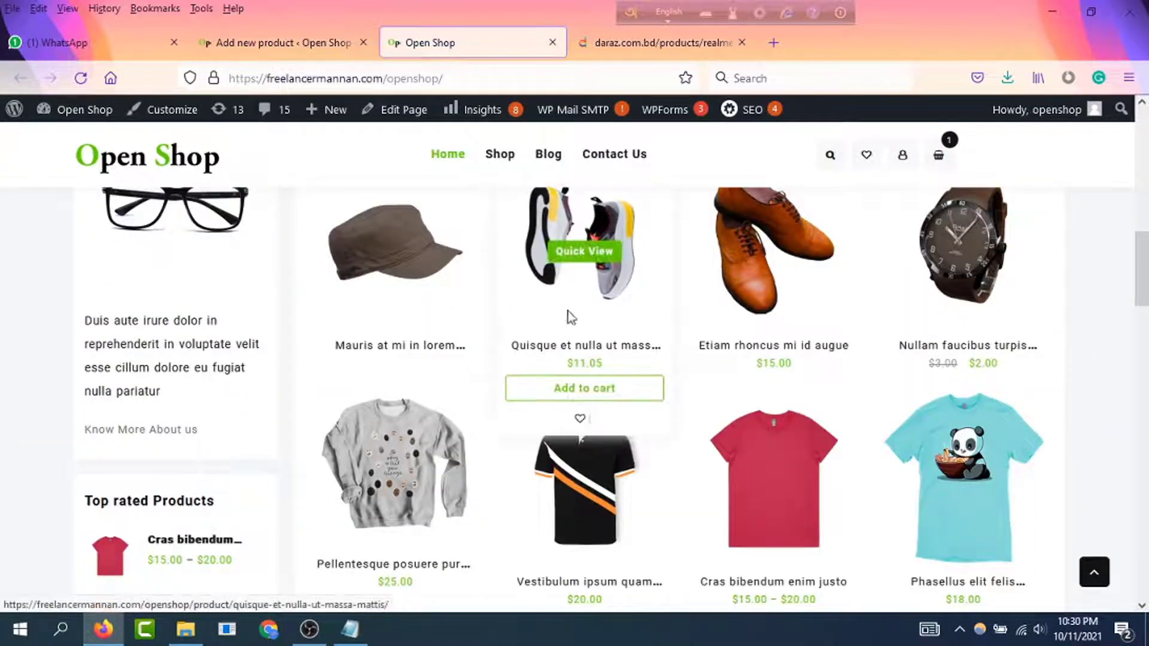
click(296, 40)
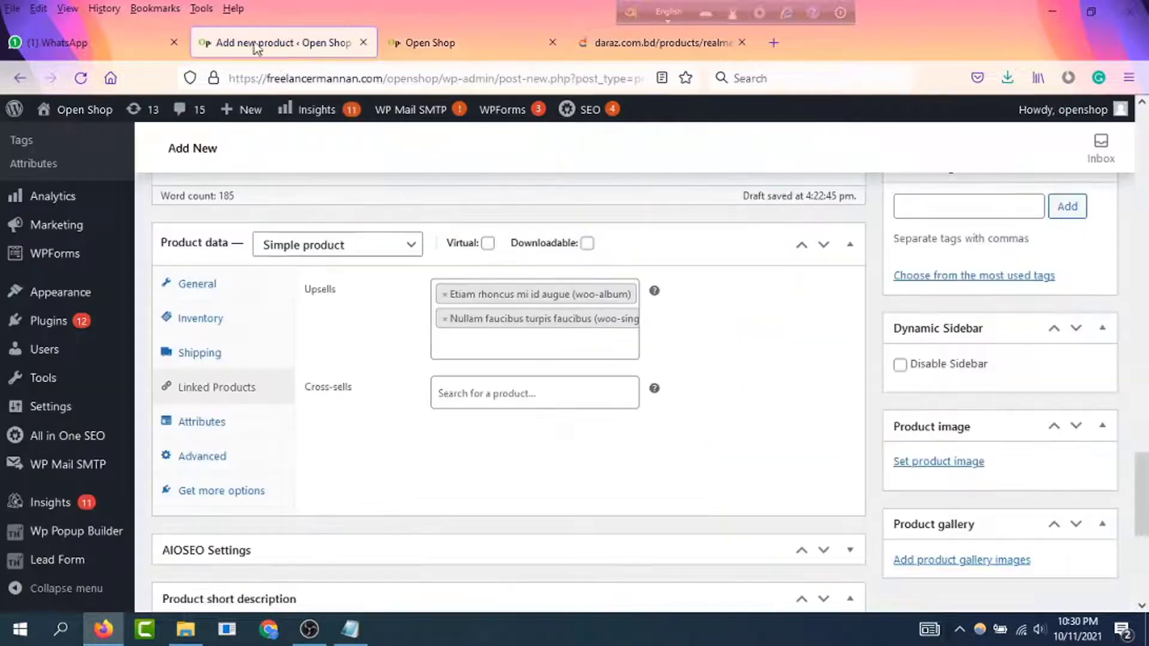
click(469, 393)
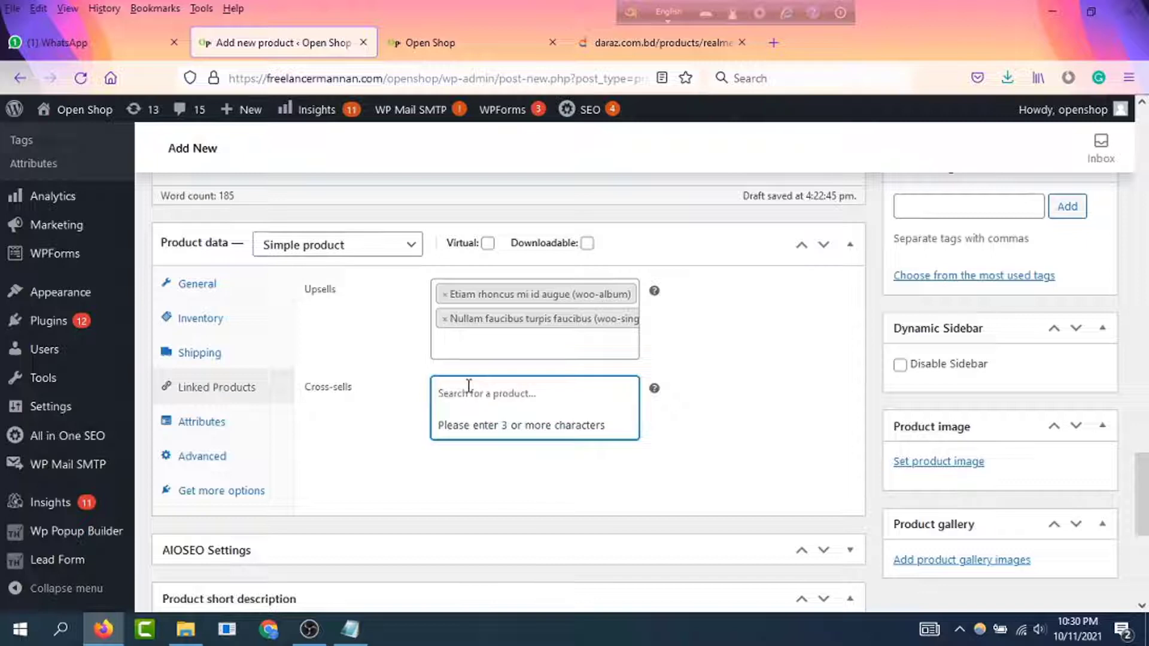
text(qui)
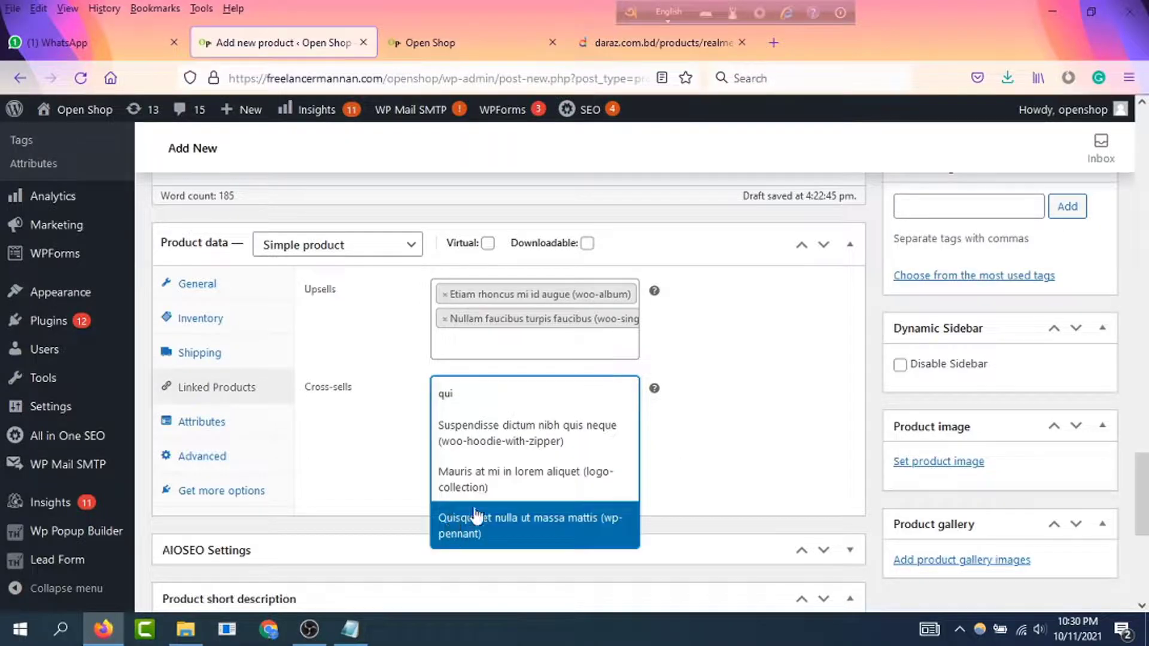
click(468, 526)
click(489, 413)
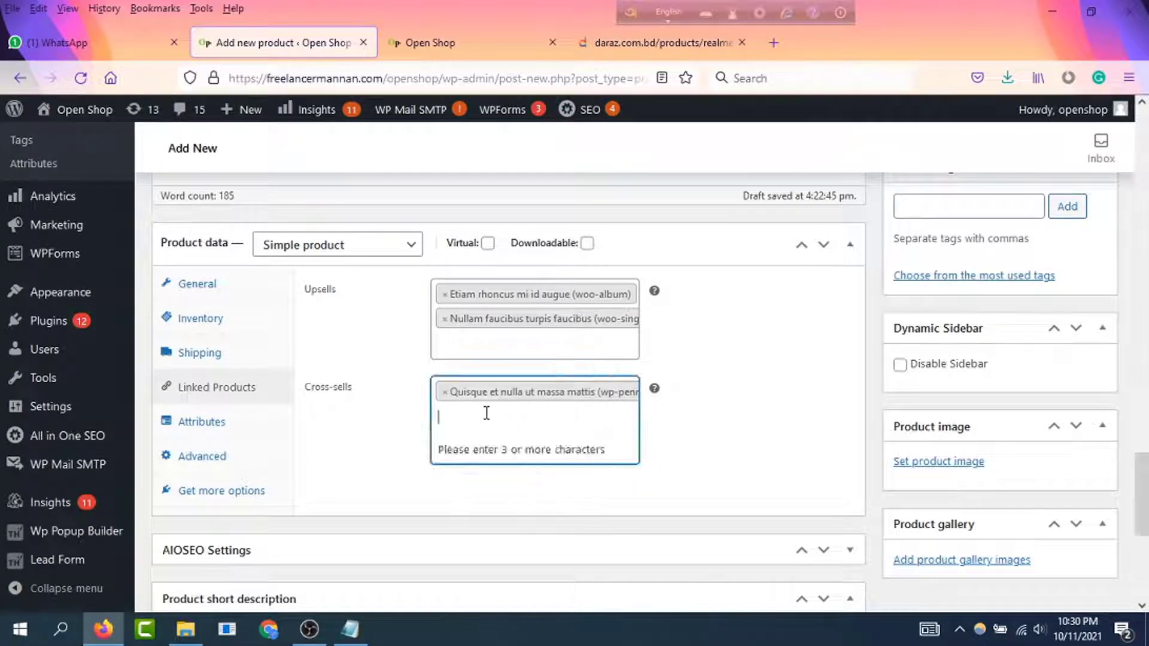
text(q)
click(539, 429)
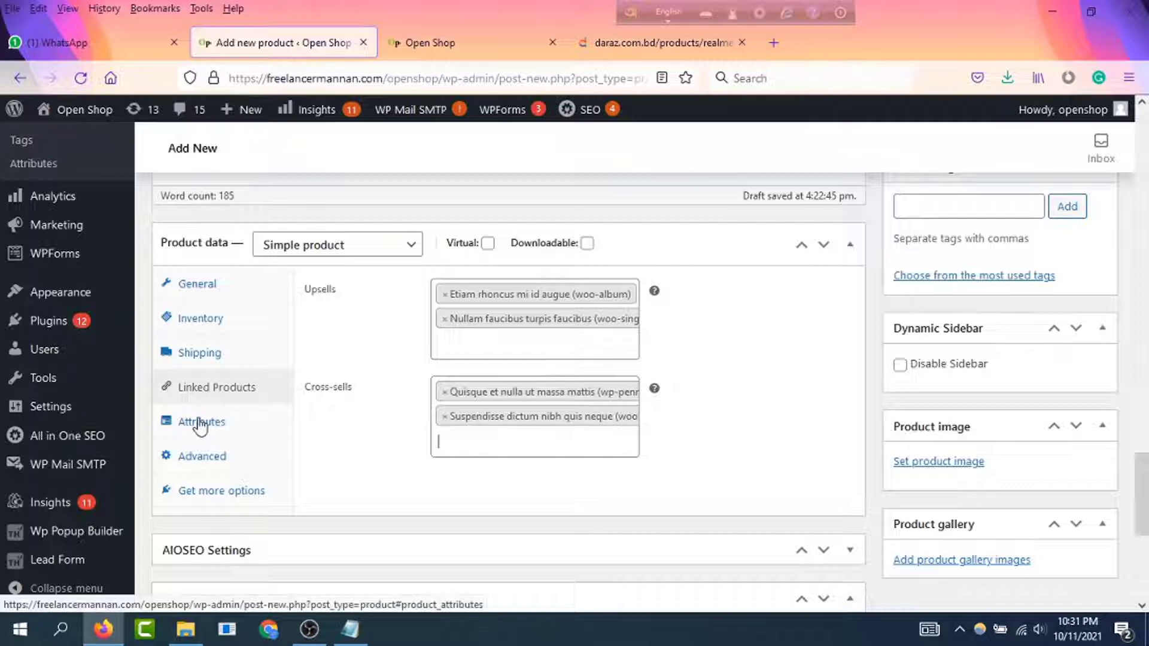
click(258, 420)
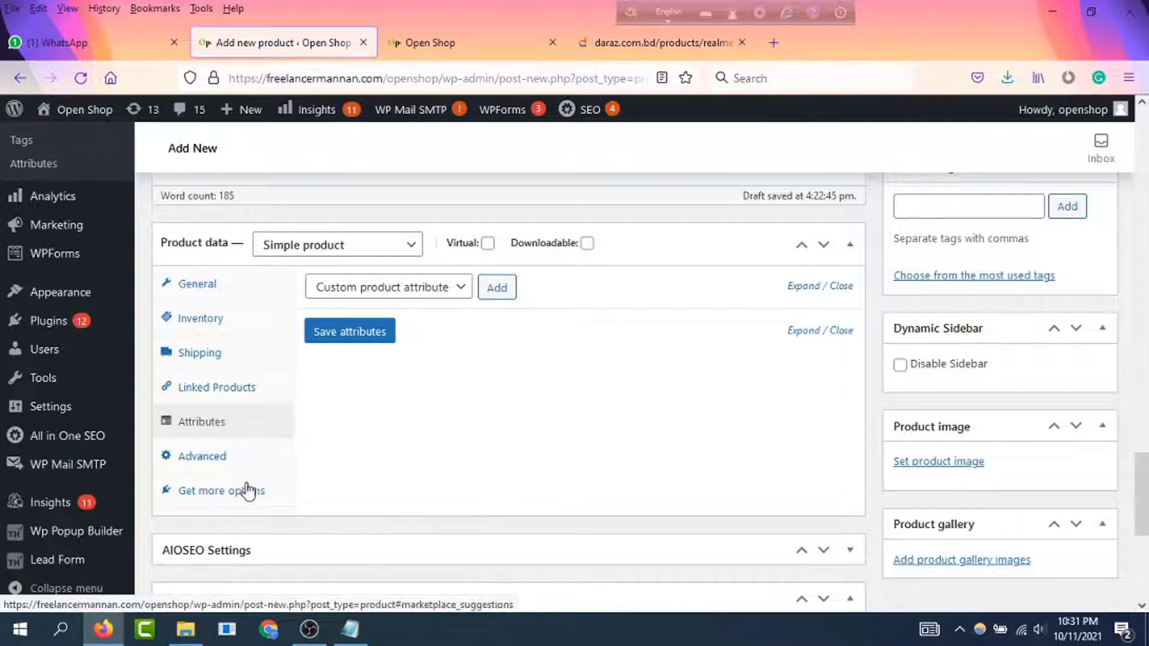
scroll(403, 422, down, 3)
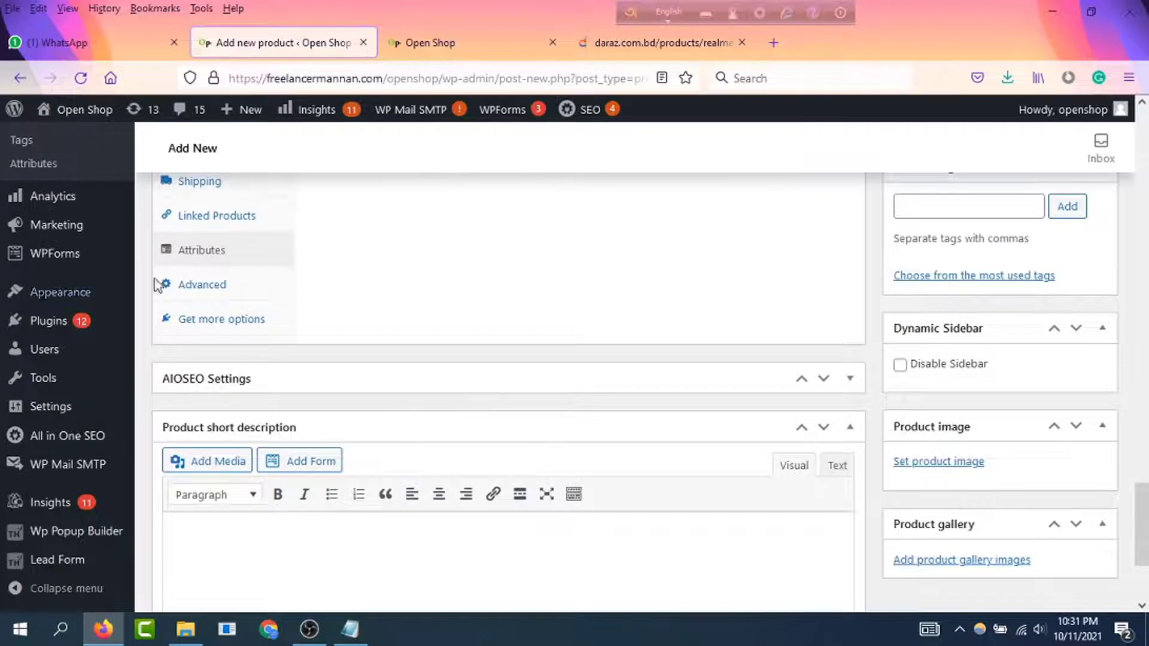
scroll(300, 303, up, 3)
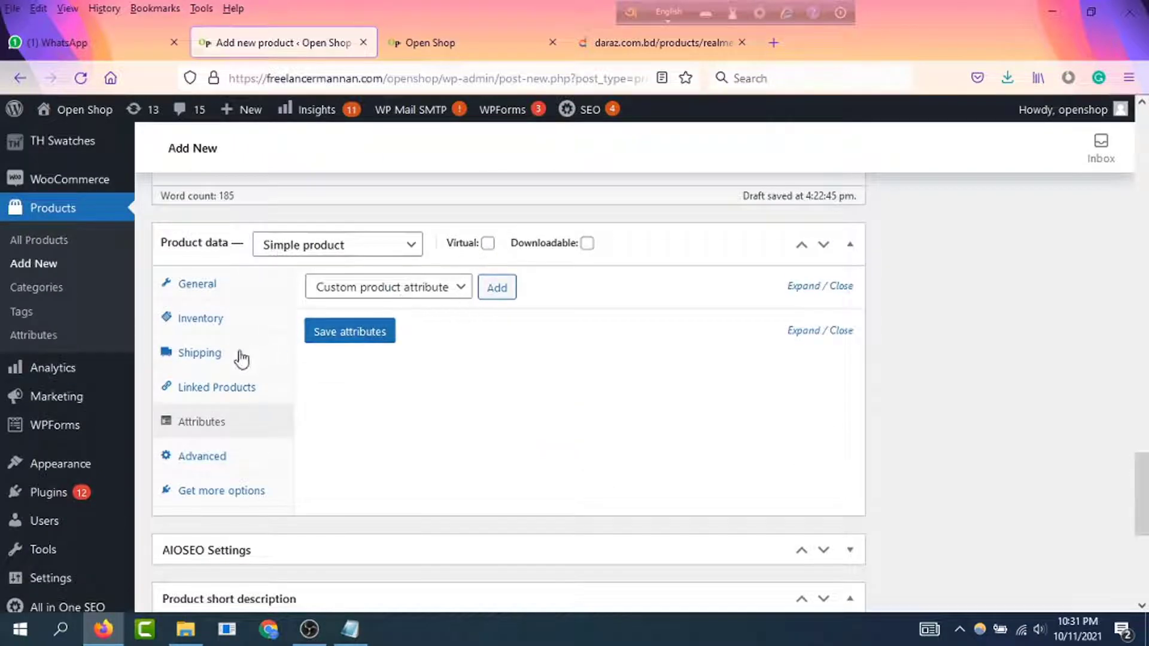
click(215, 289)
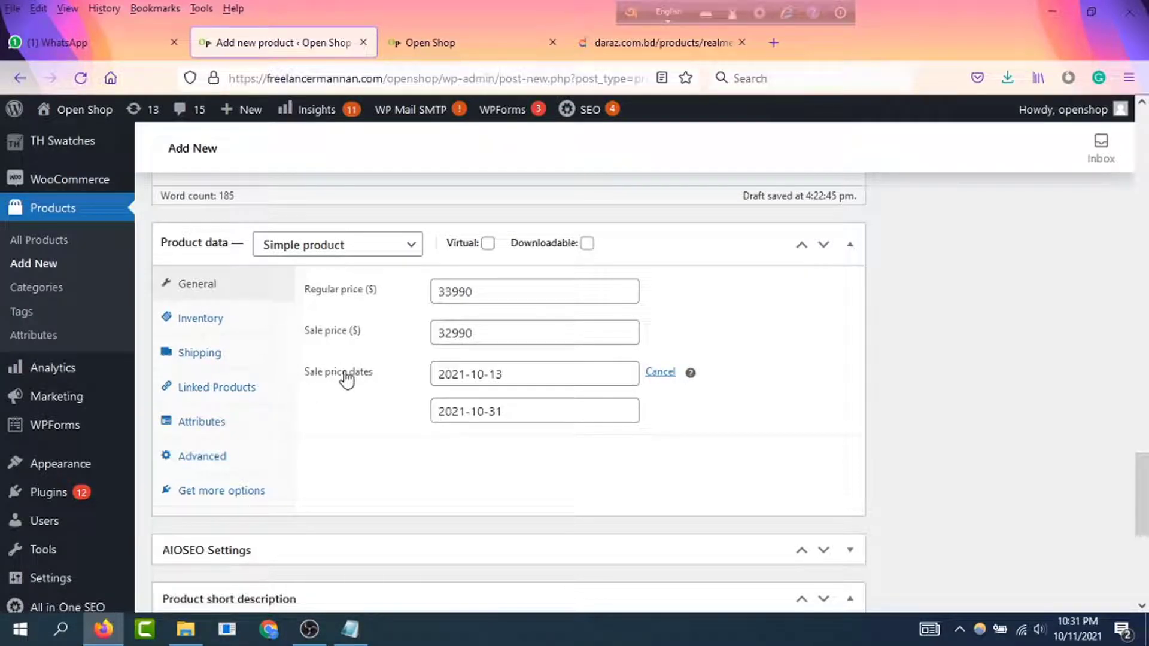
Step: Copy the first three product detail bullets, through "65W SuperDart Charge", from the Daraz page into the product short description
scroll(347, 338, down, 4)
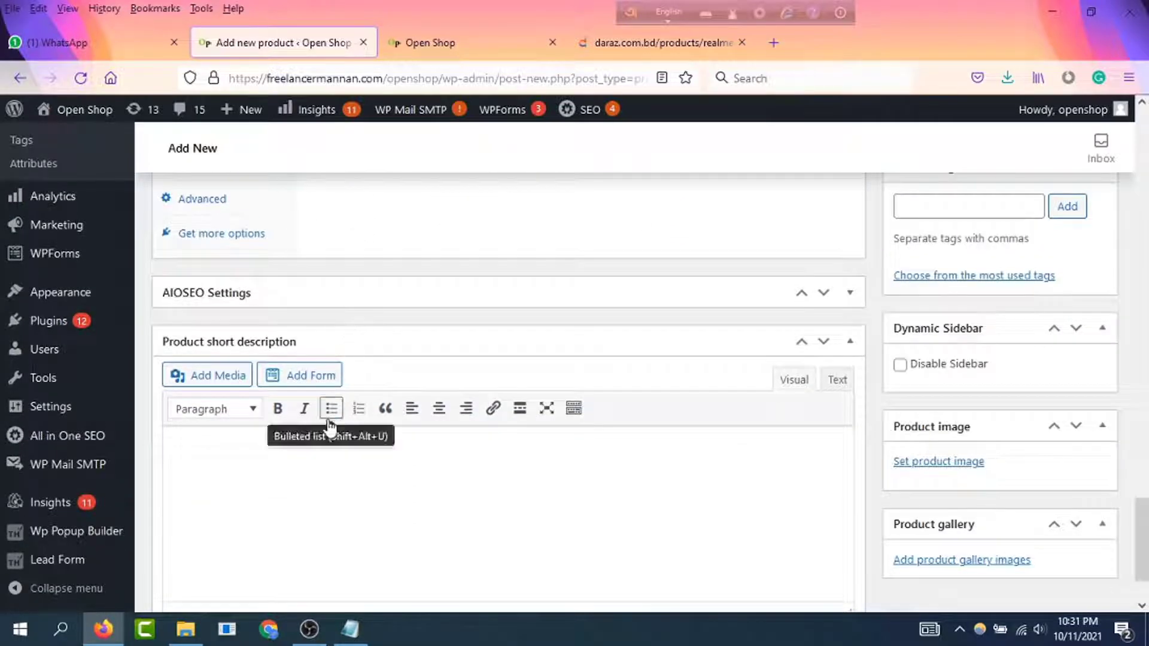
click(623, 54)
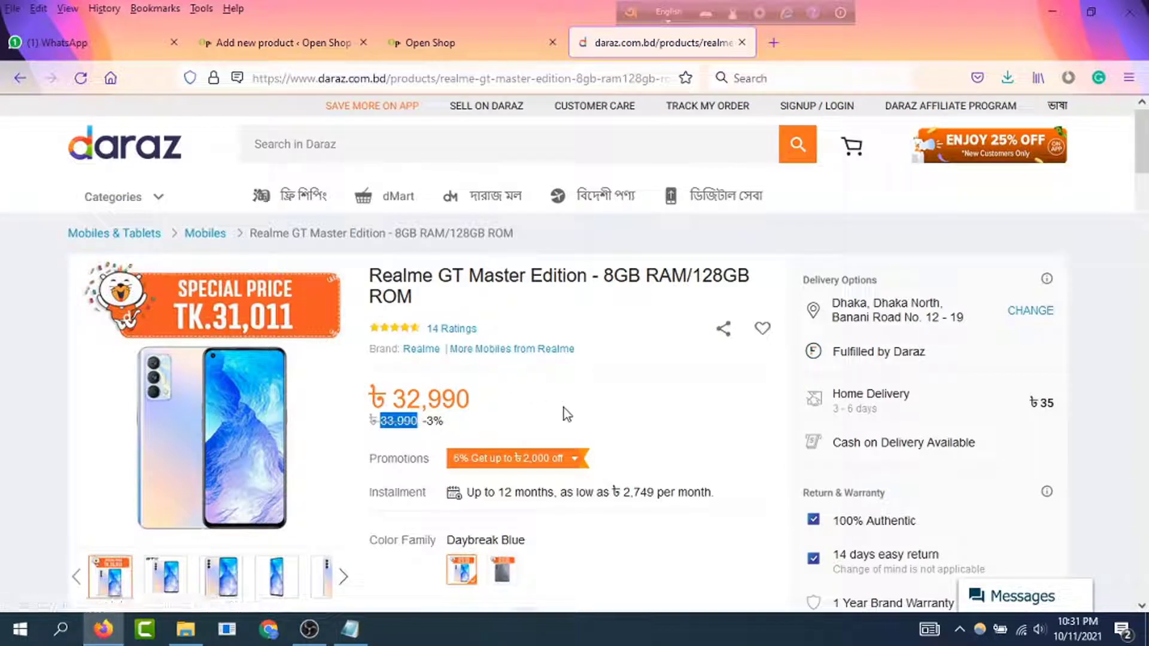
scroll(589, 398, down, 8)
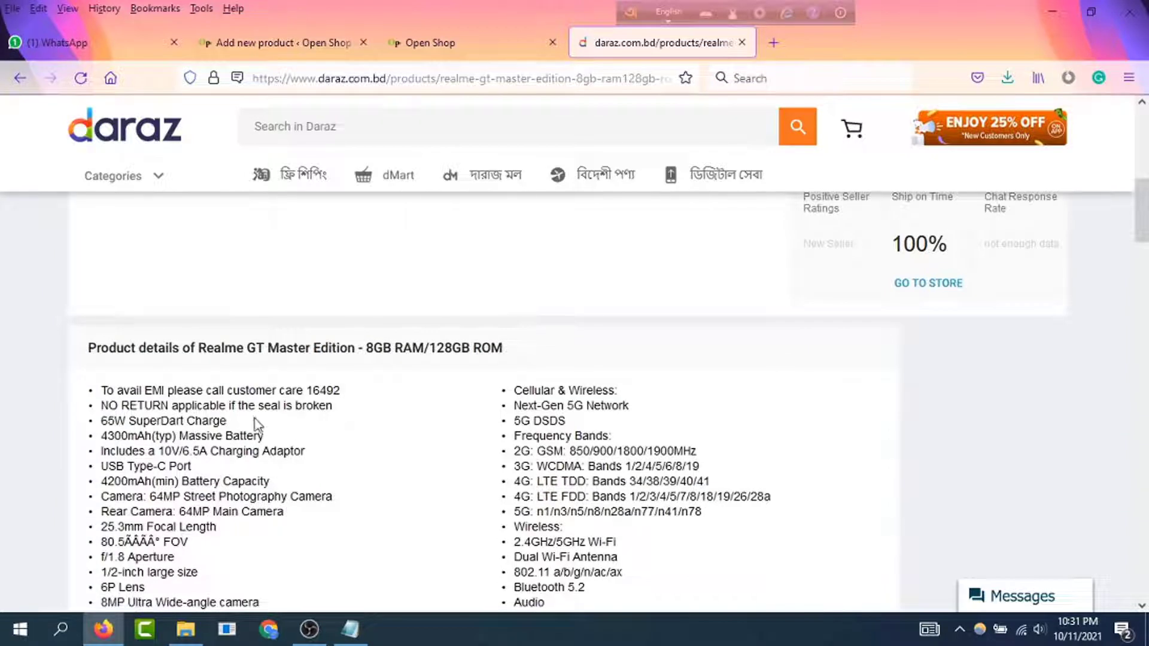
drag(257, 425, 99, 389)
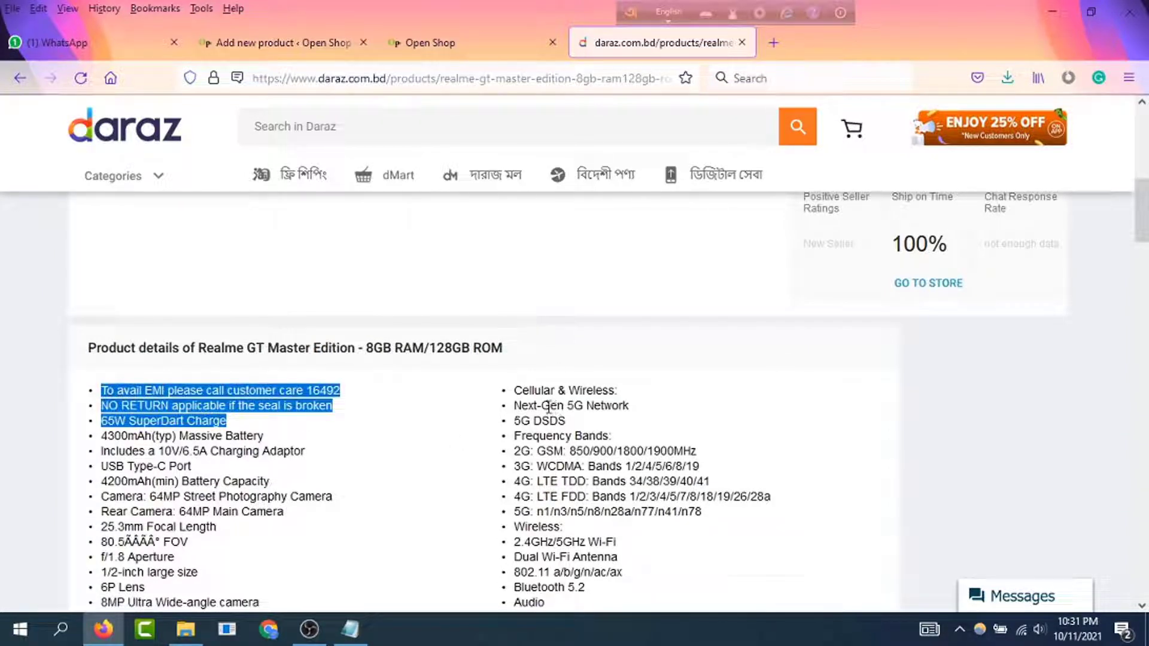
click(276, 42)
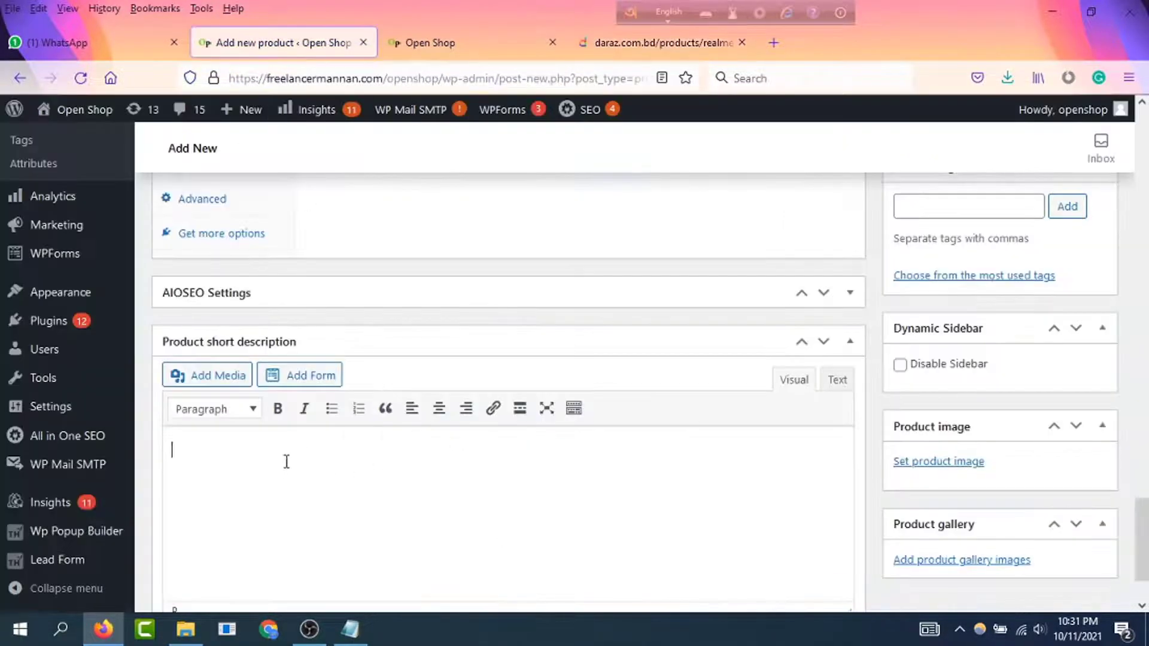
text(To avoid EMI please call customer care 16422 NO RETURN applicable if the seal is broken 65W SuperDart Charge)
Step: Assign the product to the Electronics category and its Smartphones subcategory
scroll(862, 413, up, 4)
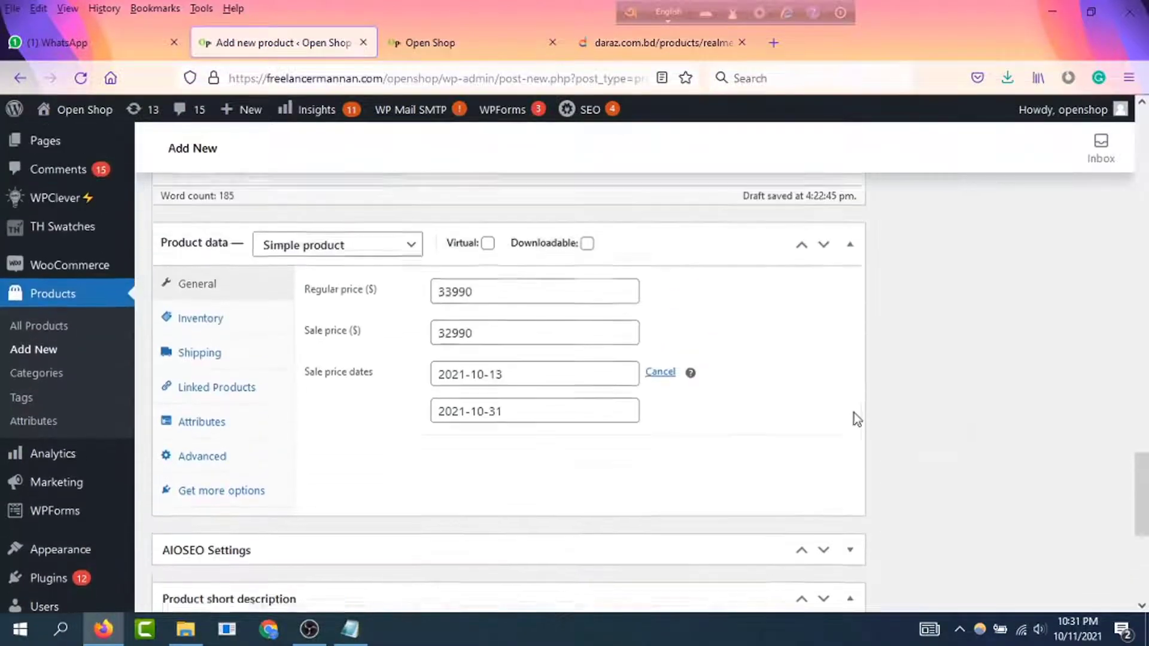
scroll(854, 413, up, 12)
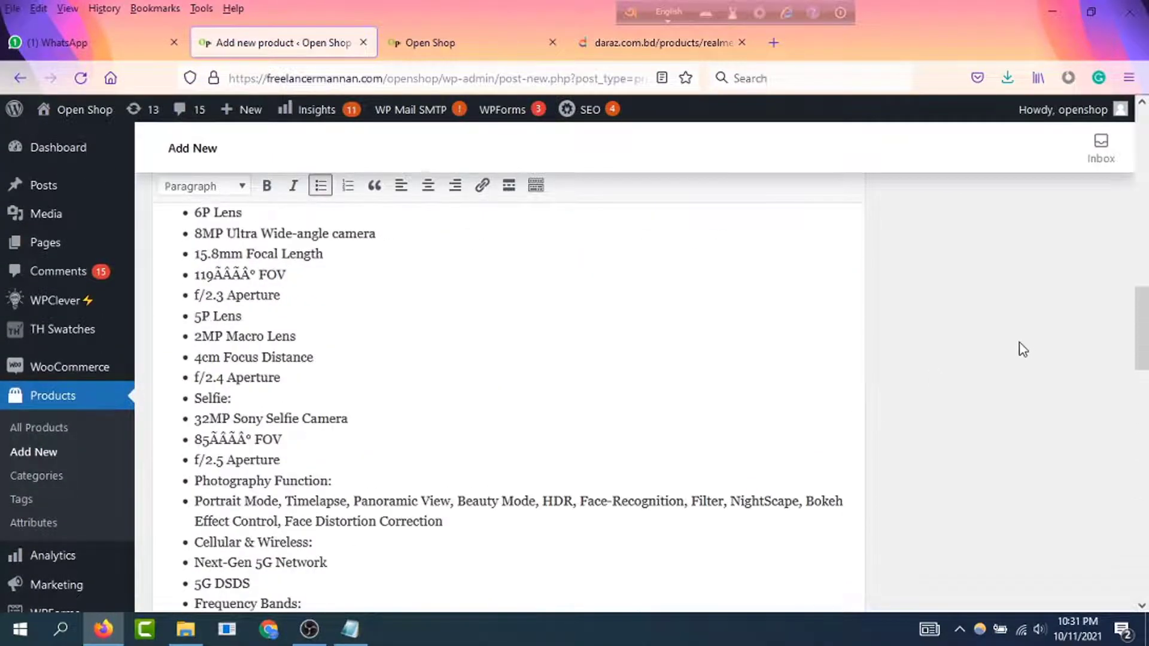
scroll(1018, 351, up, 10)
scroll(998, 353, down, 5)
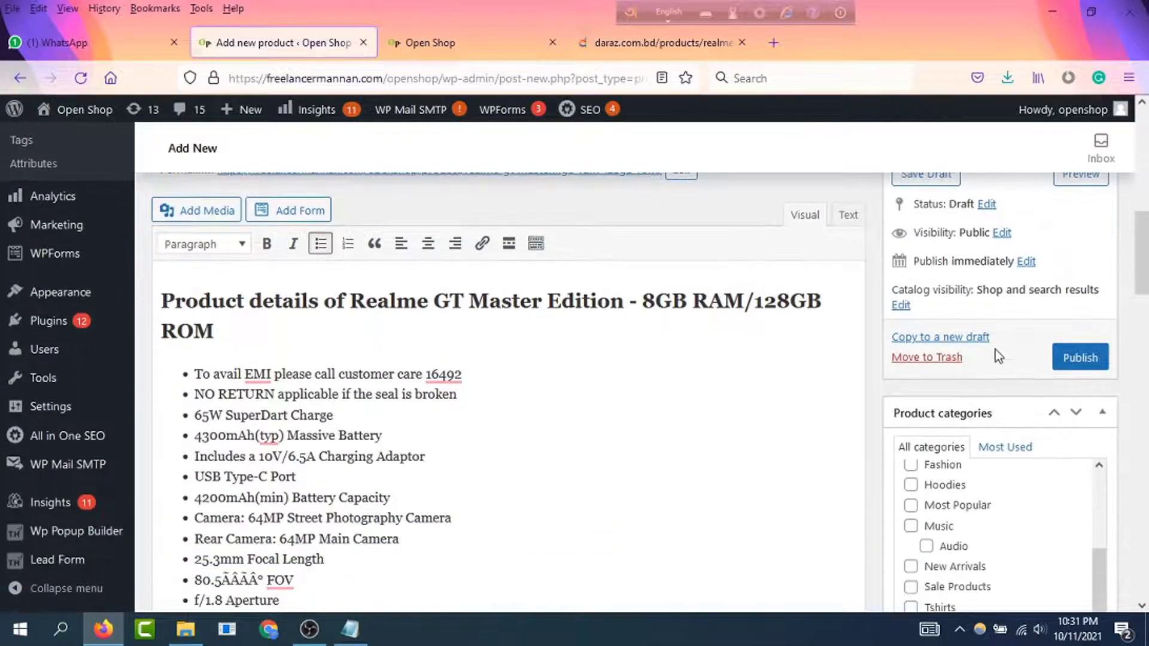
scroll(997, 354, down, 3)
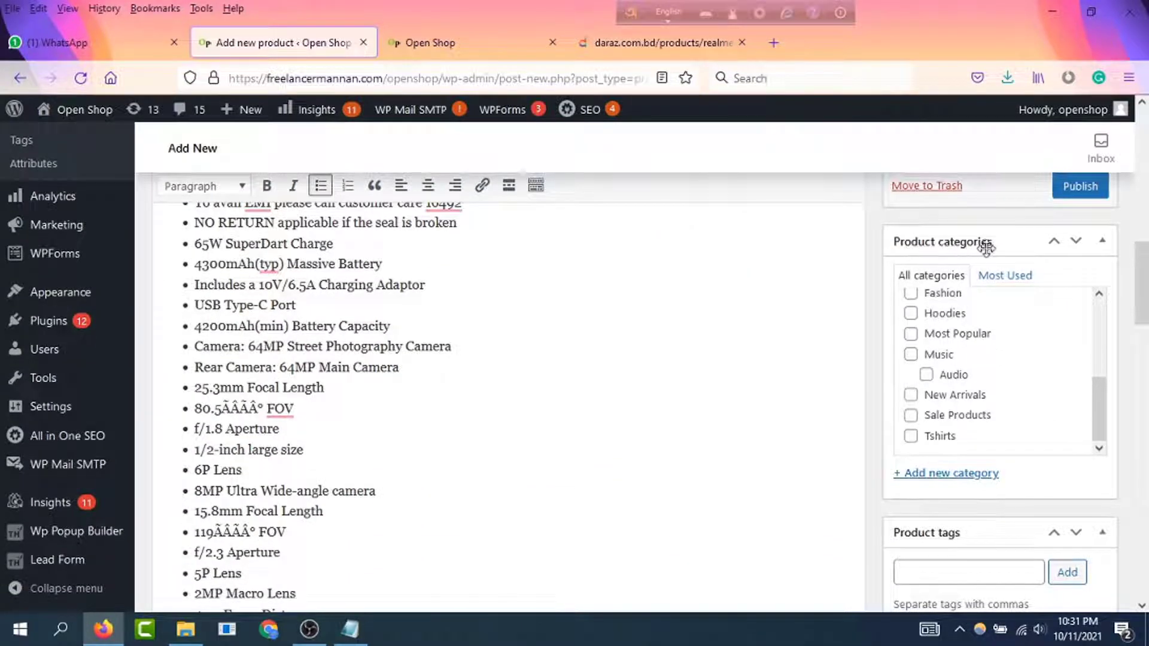
scroll(962, 327, down, 1)
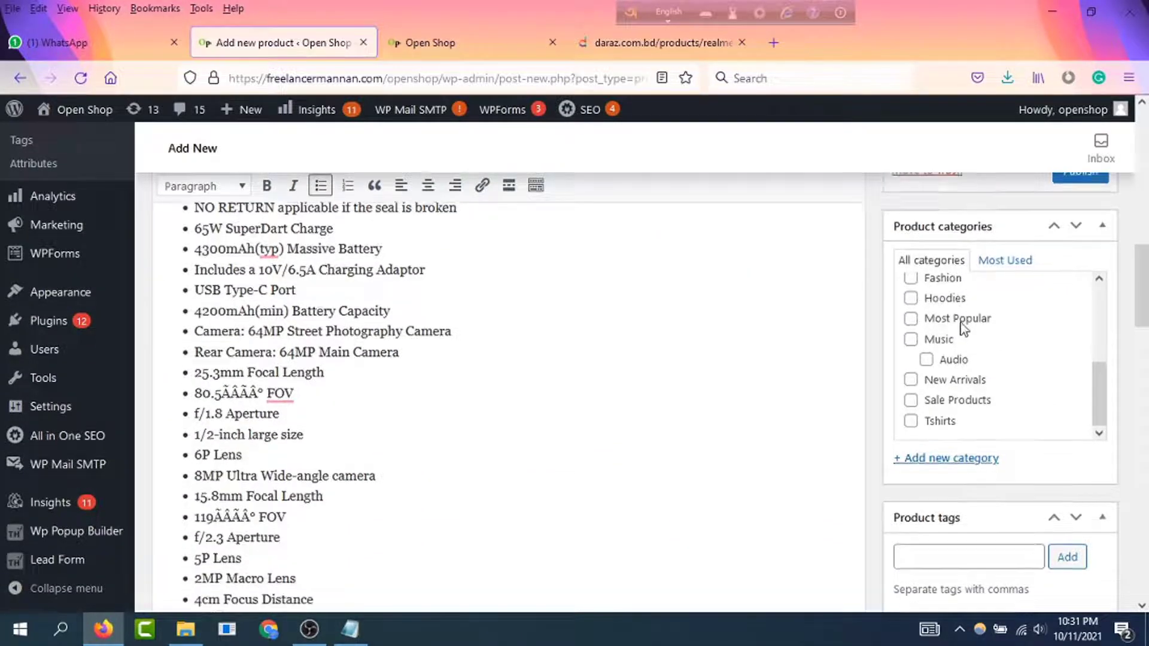
scroll(964, 326, down, 3)
scroll(970, 323, up, 4)
scroll(963, 402, down, 2)
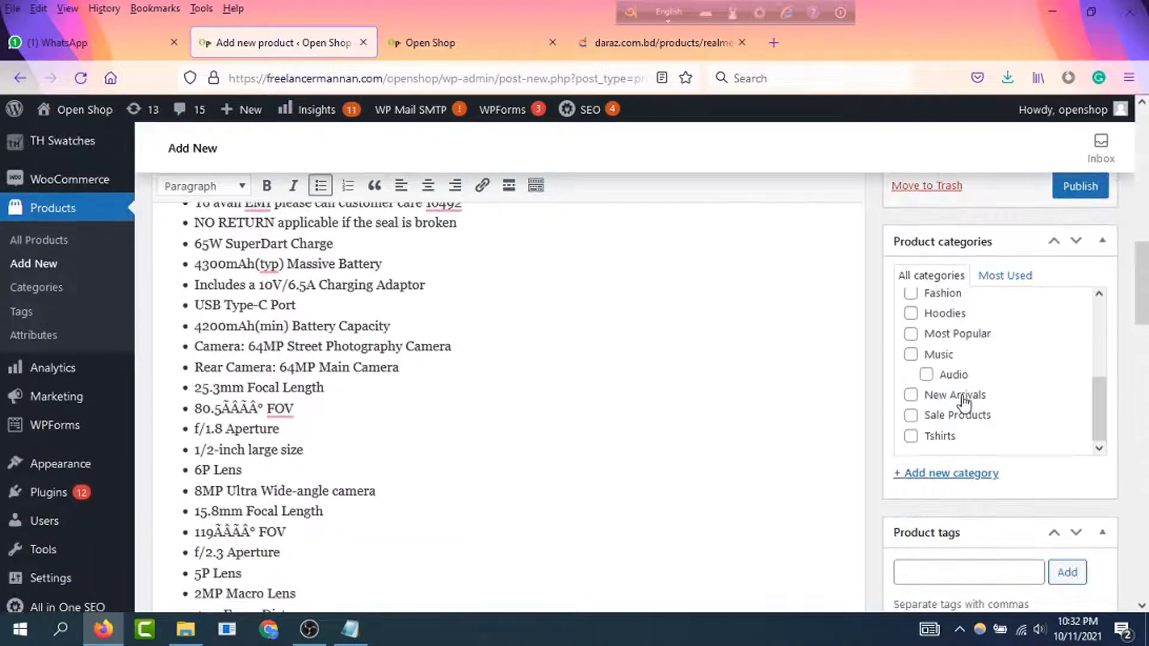
scroll(964, 402, up, 5)
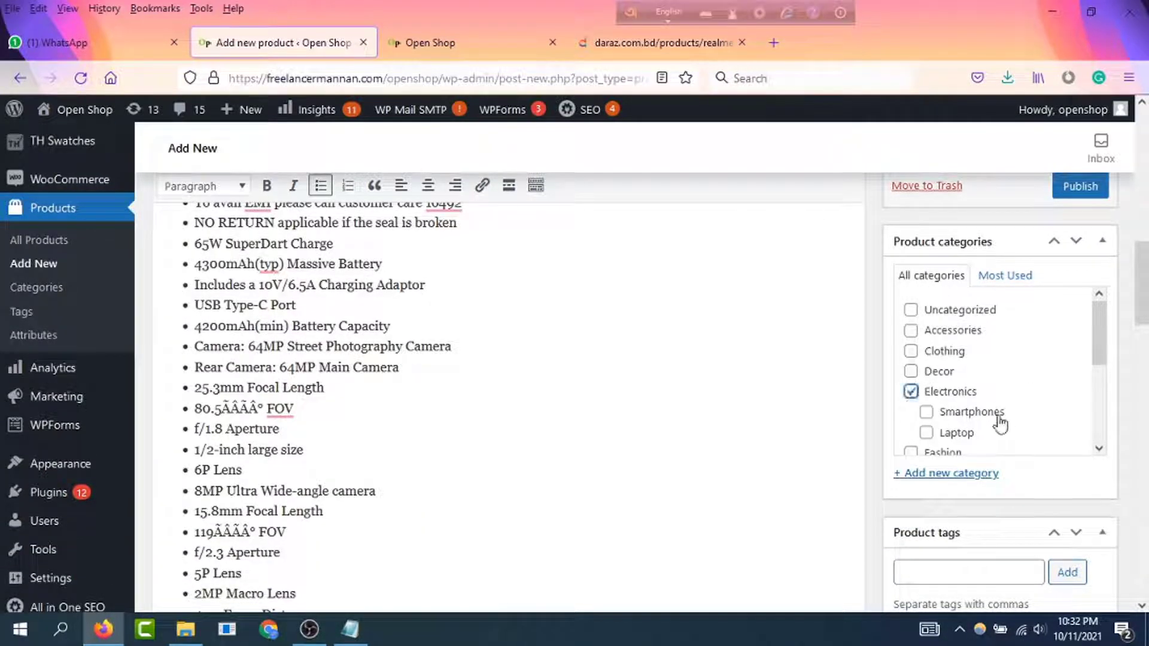
click(927, 412)
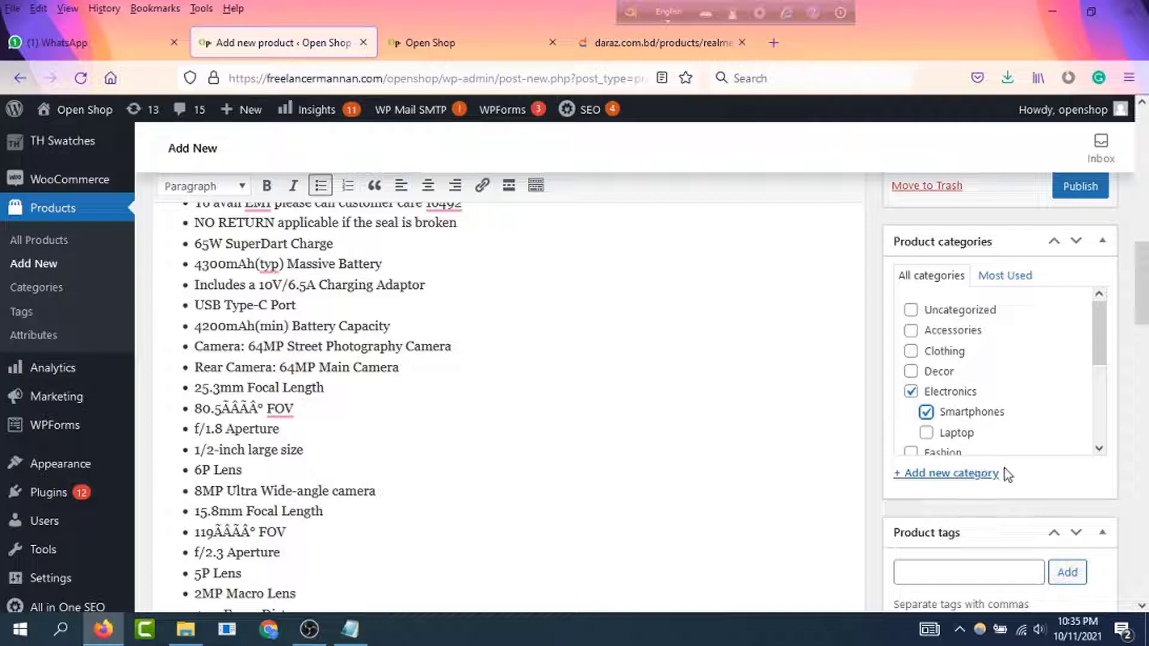
Step: Open the fields for adding a new product category and look through the available parent categories without choosing one
click(965, 475)
scroll(1018, 389, down, 2)
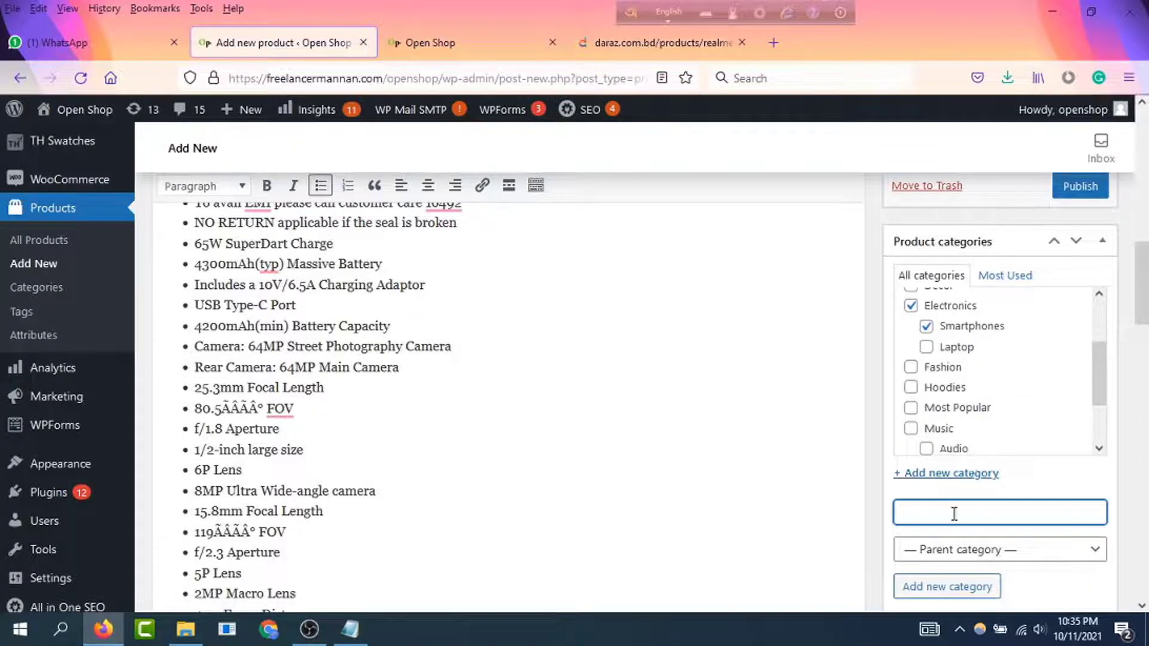
scroll(954, 514, down, 2)
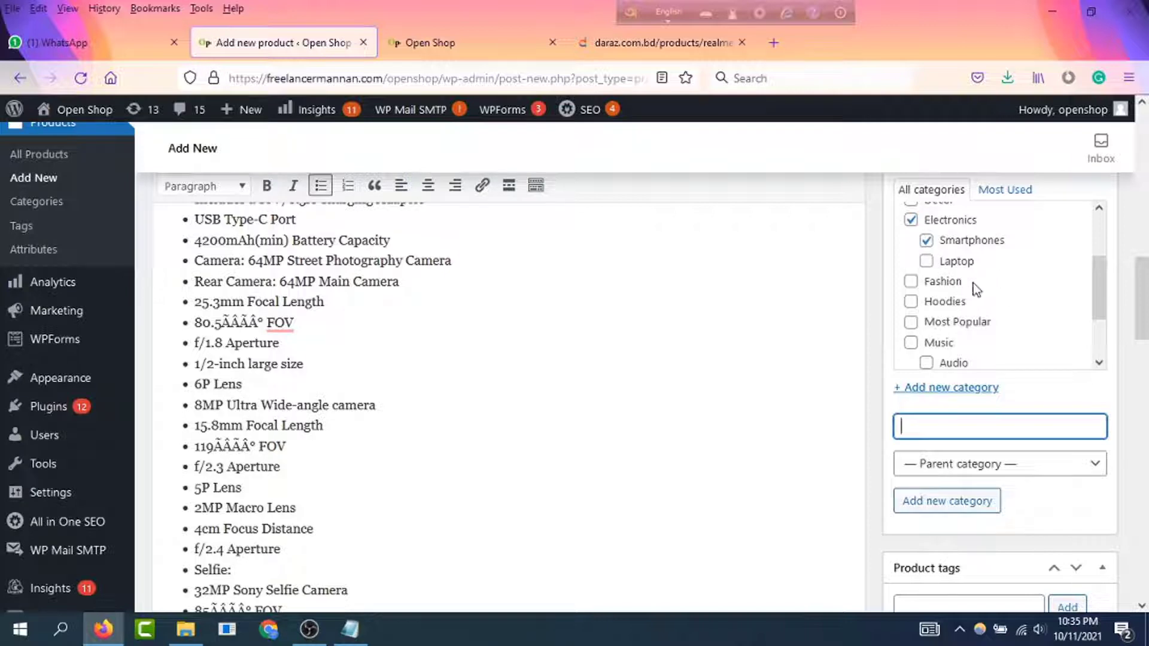
click(950, 464)
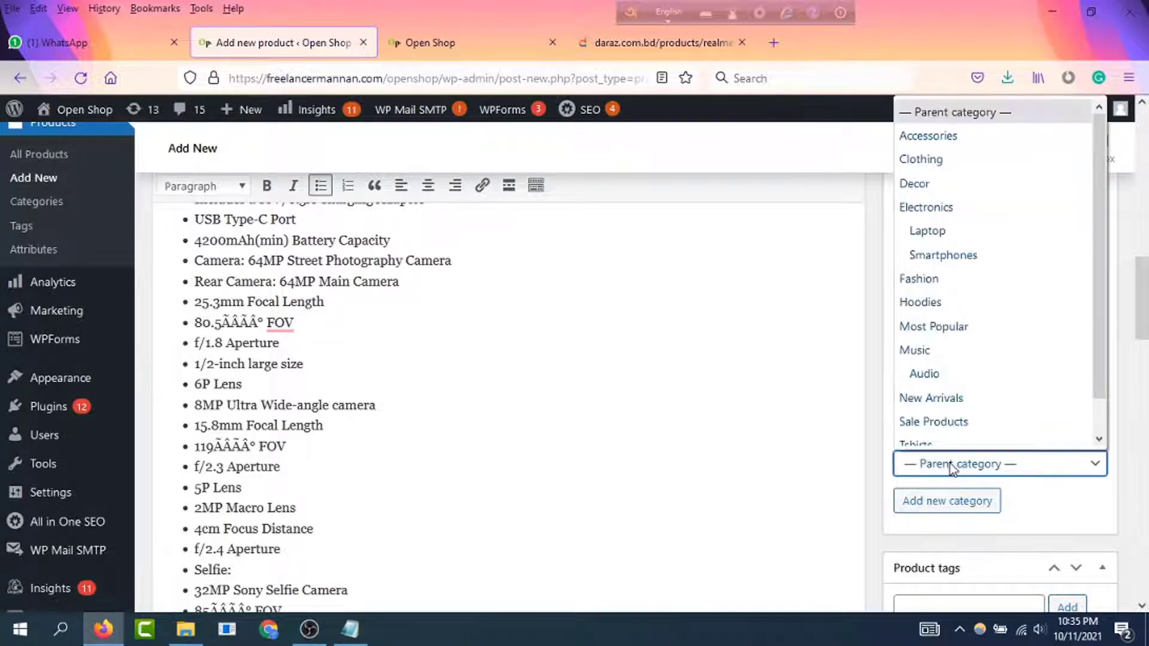
click(1066, 523)
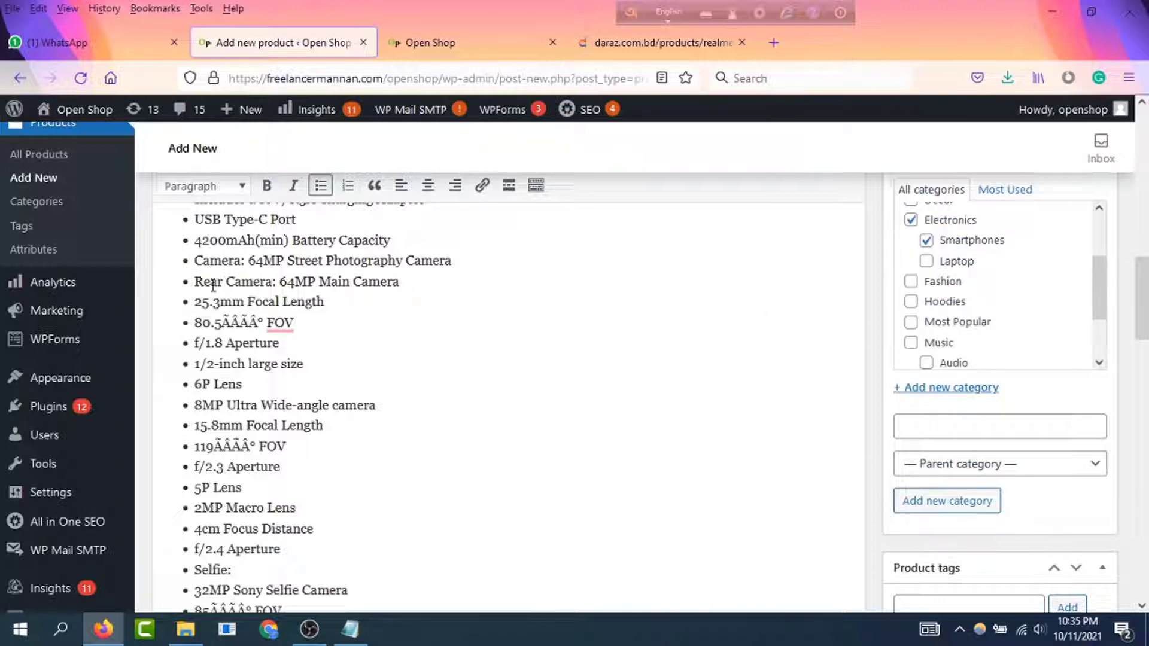
scroll(213, 285, up, 3)
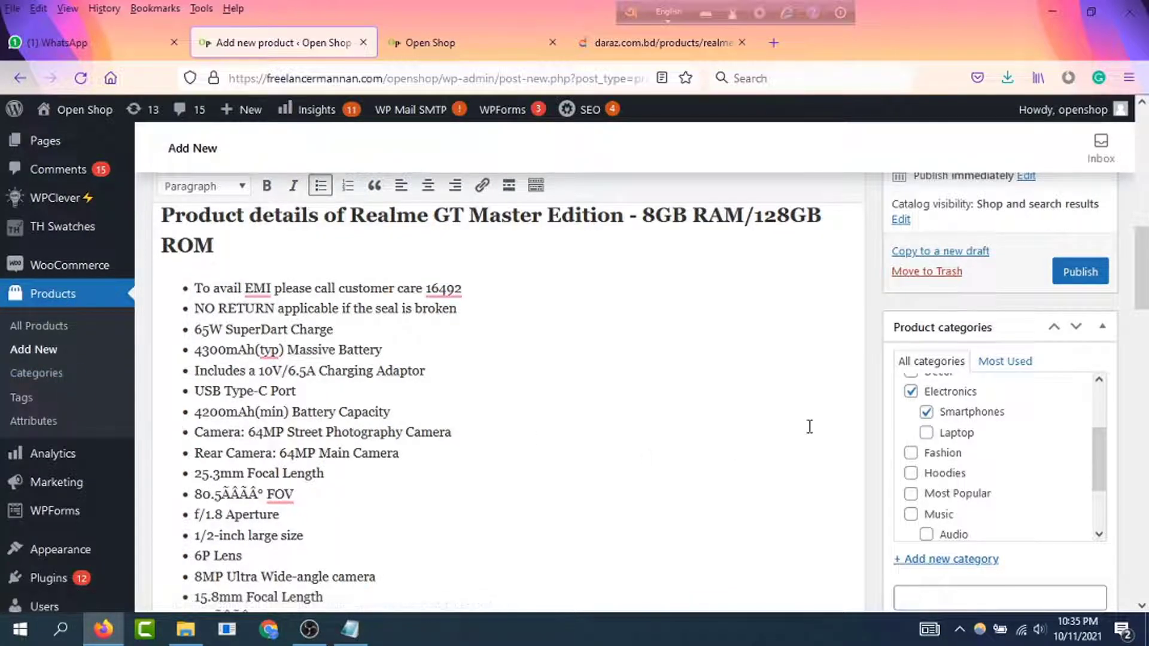
scroll(925, 413, down, 3)
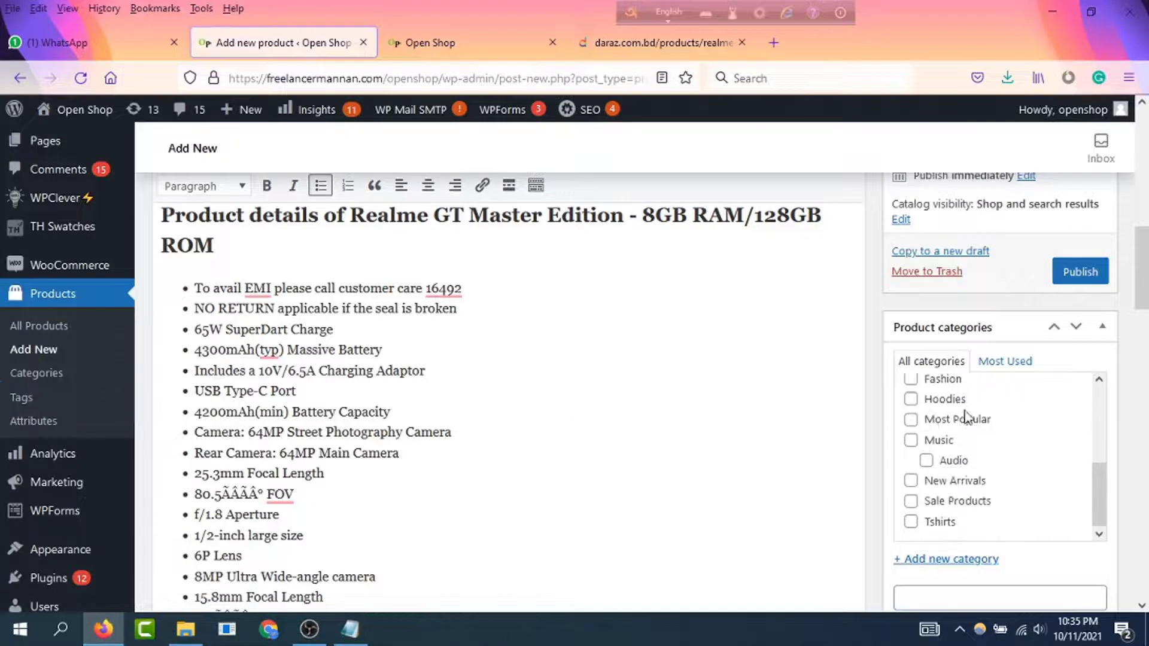
Step: Copy "Realme GT Master Edition - 8GB RAM" from the product title and add it as a product tag
scroll(896, 489, down, 5)
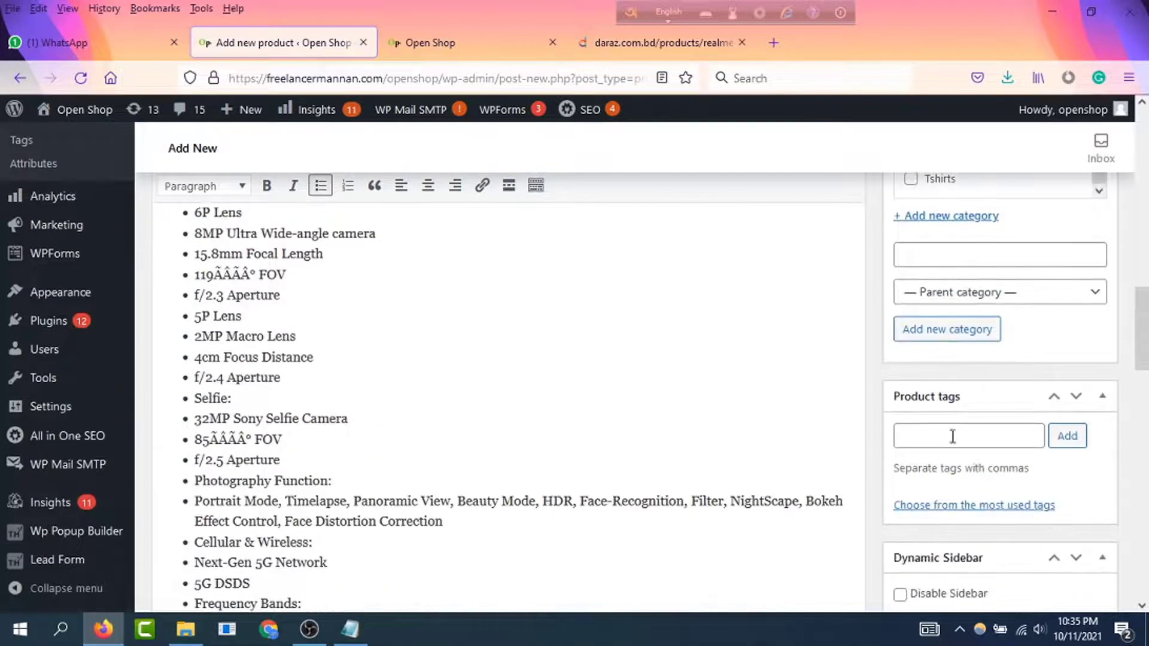
click(934, 437)
scroll(508, 380, up, 15)
scroll(367, 354, down, 4)
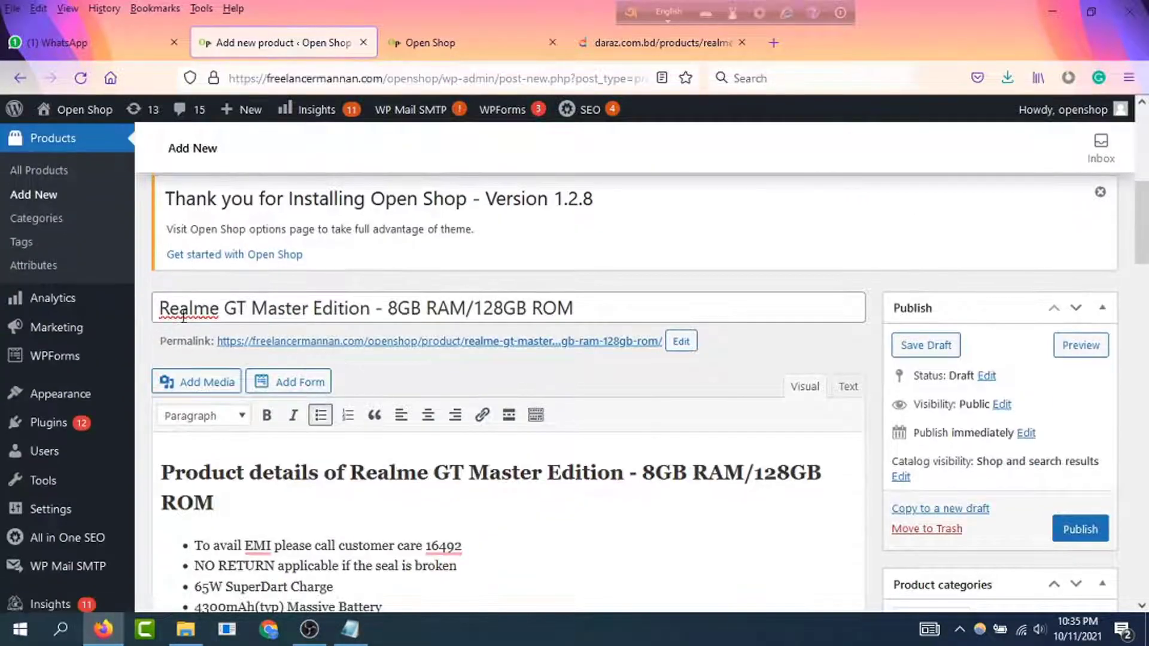
drag(157, 308, 461, 324)
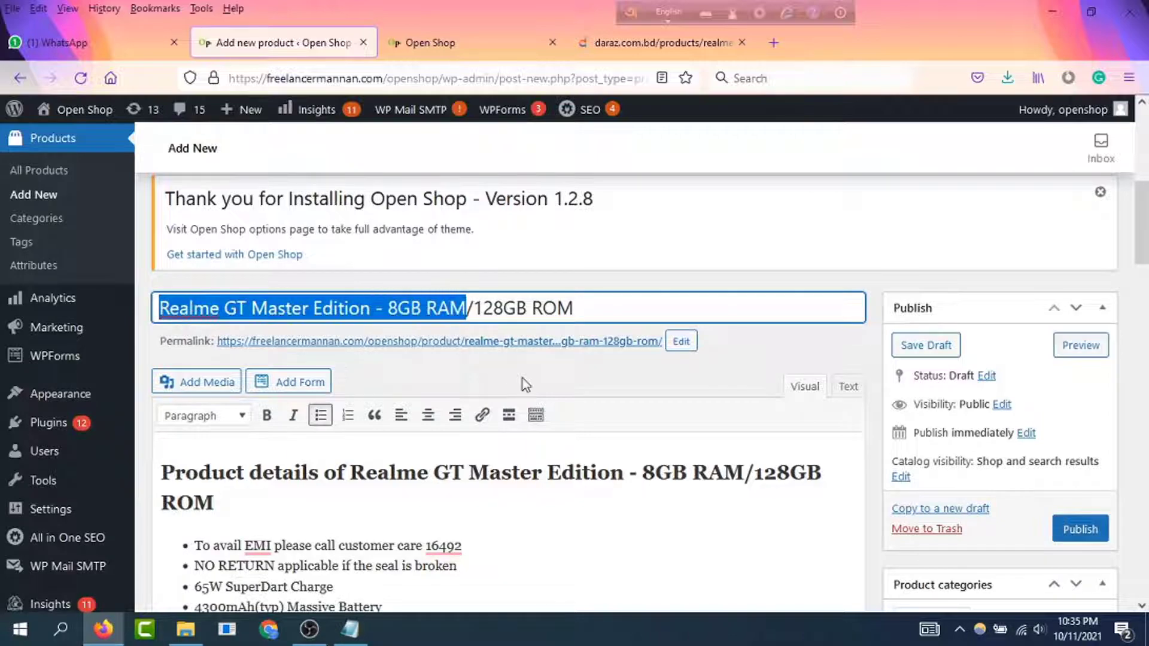
scroll(693, 431, down, 12)
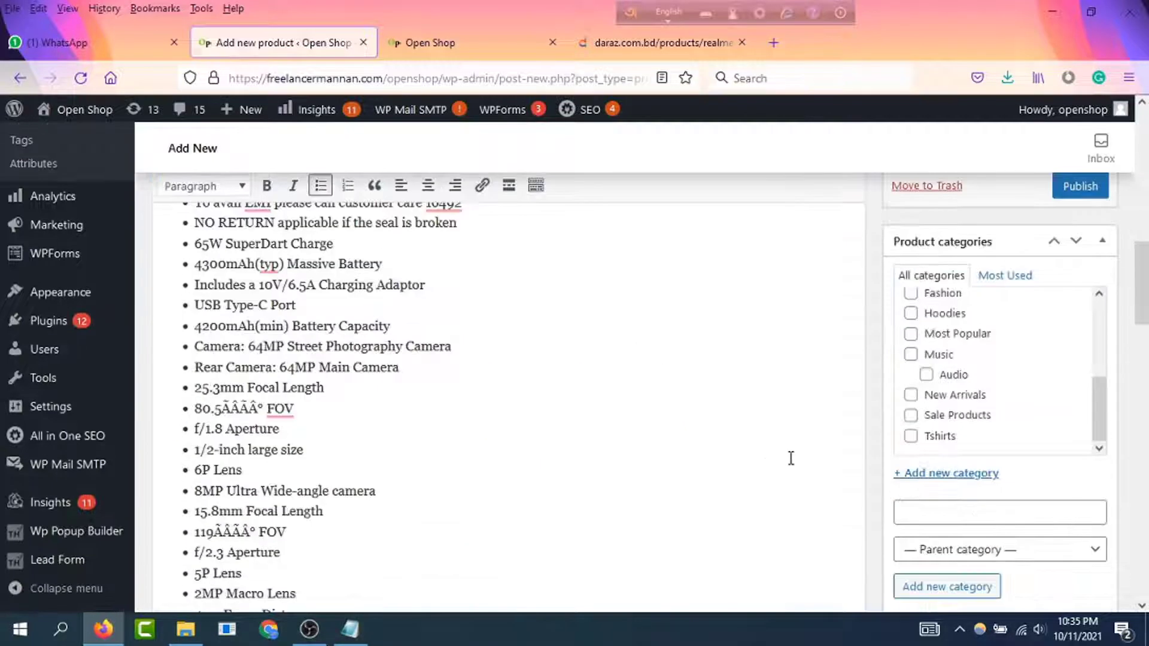
click(940, 339)
scroll(934, 383, down, 2)
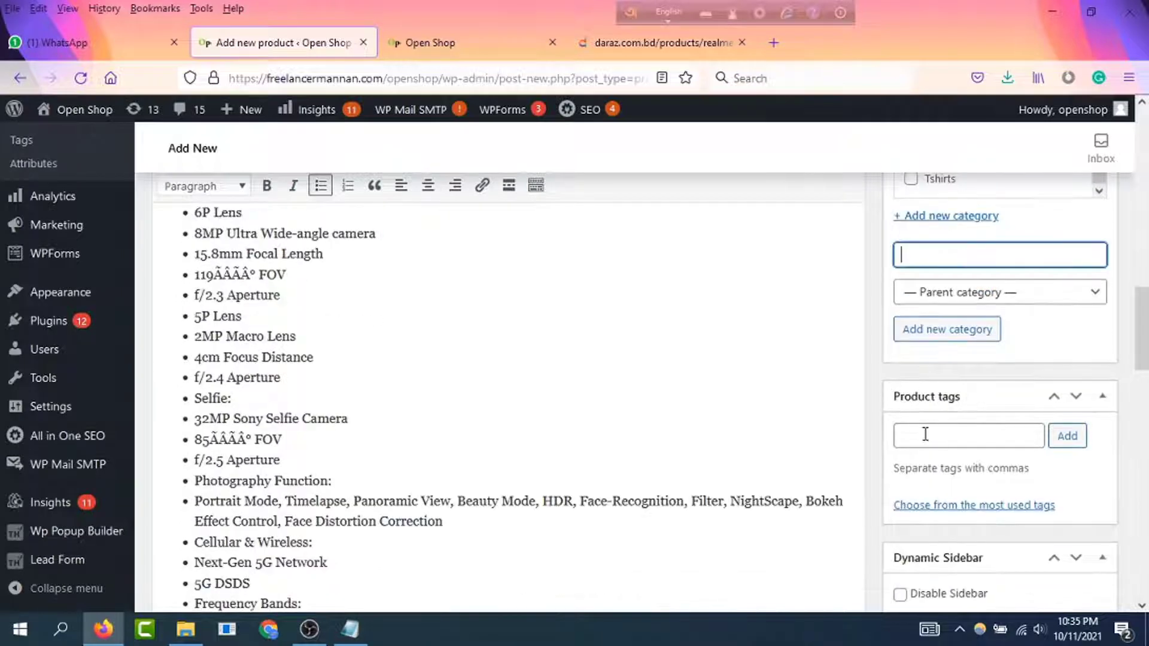
click(925, 435)
text(Master Edition - 8GB RAM)
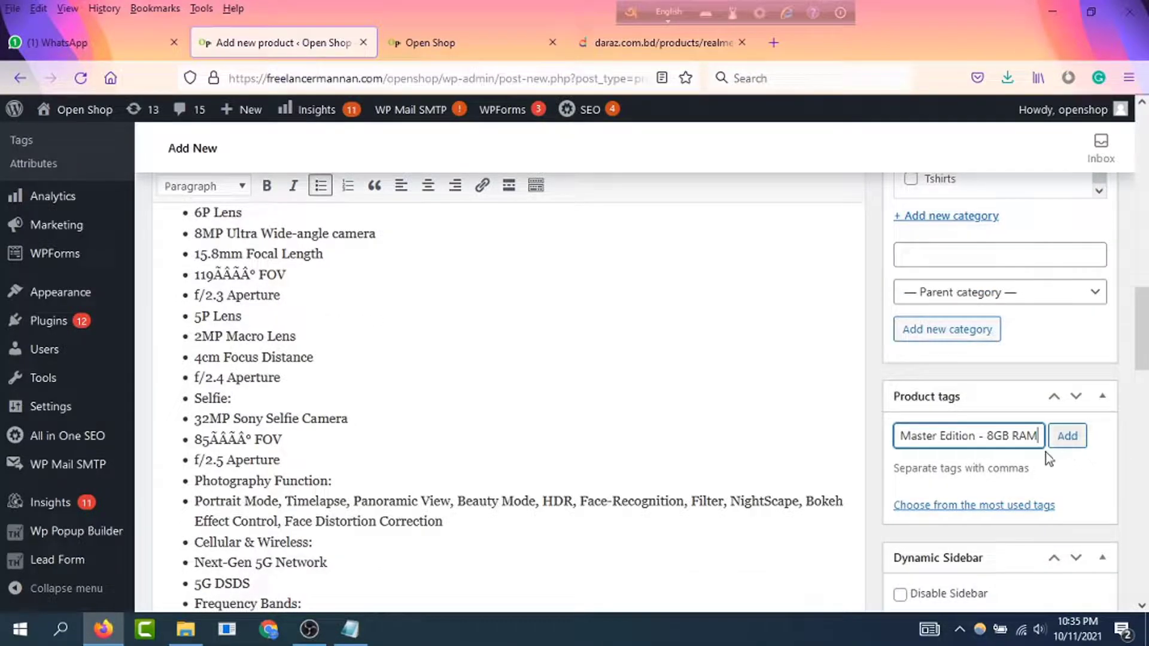
click(1073, 446)
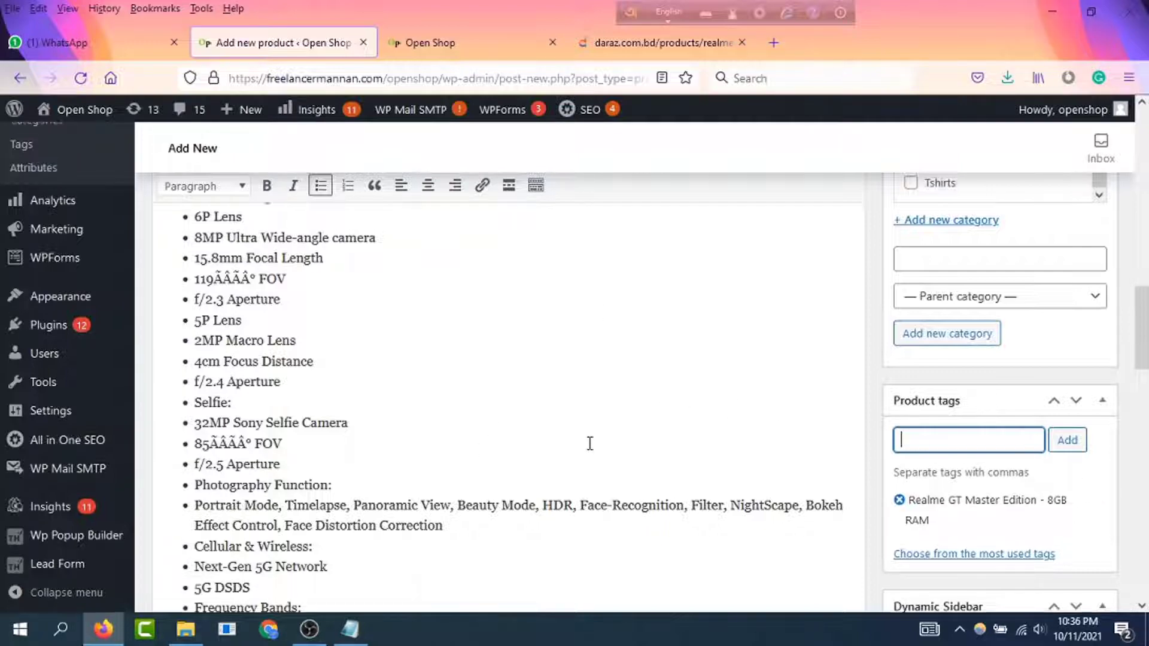
Step: Try the Disable Sidebar option under Dynamic Sidebar and switch it back off
scroll(590, 441, up, 10)
scroll(562, 415, down, 5)
scroll(562, 414, down, 10)
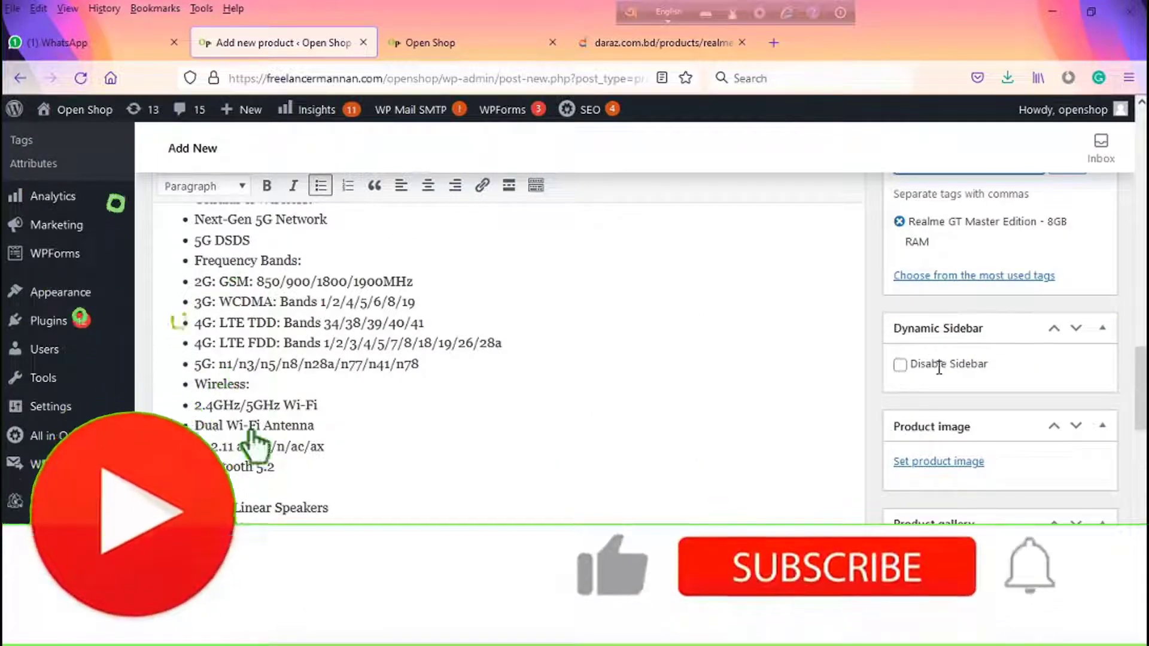
click(902, 366)
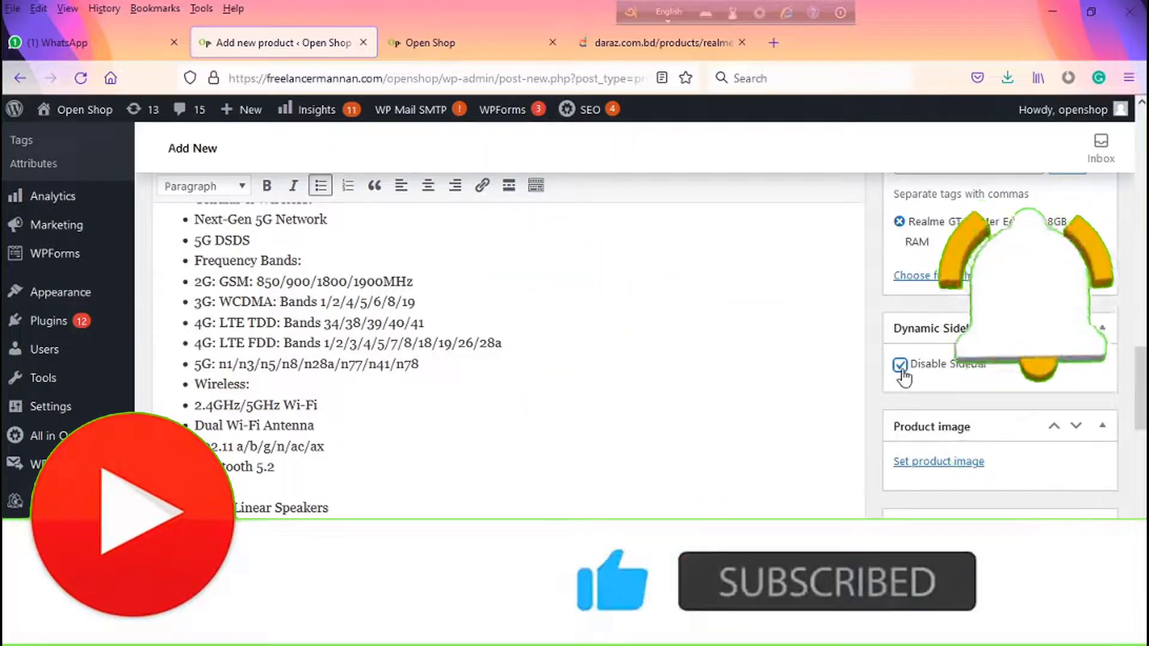
click(901, 367)
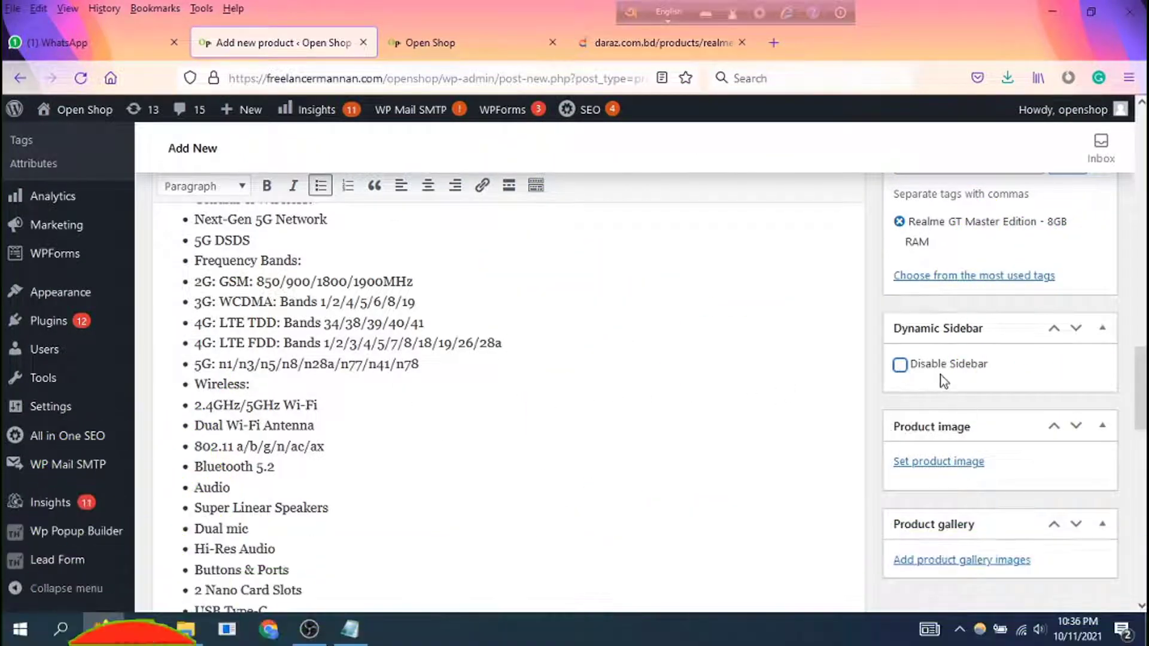
scroll(937, 395, down, 3)
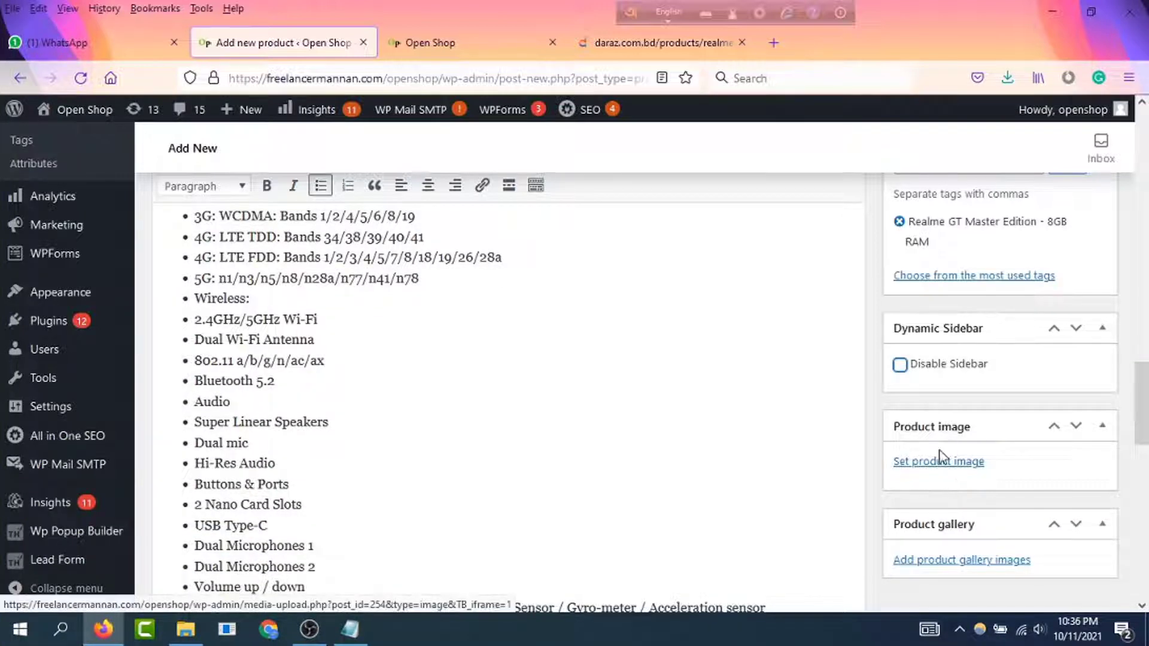
Step: Examine the phone's photos on the Daraz product page as a reference for the product image, returning to the product editor
click(606, 46)
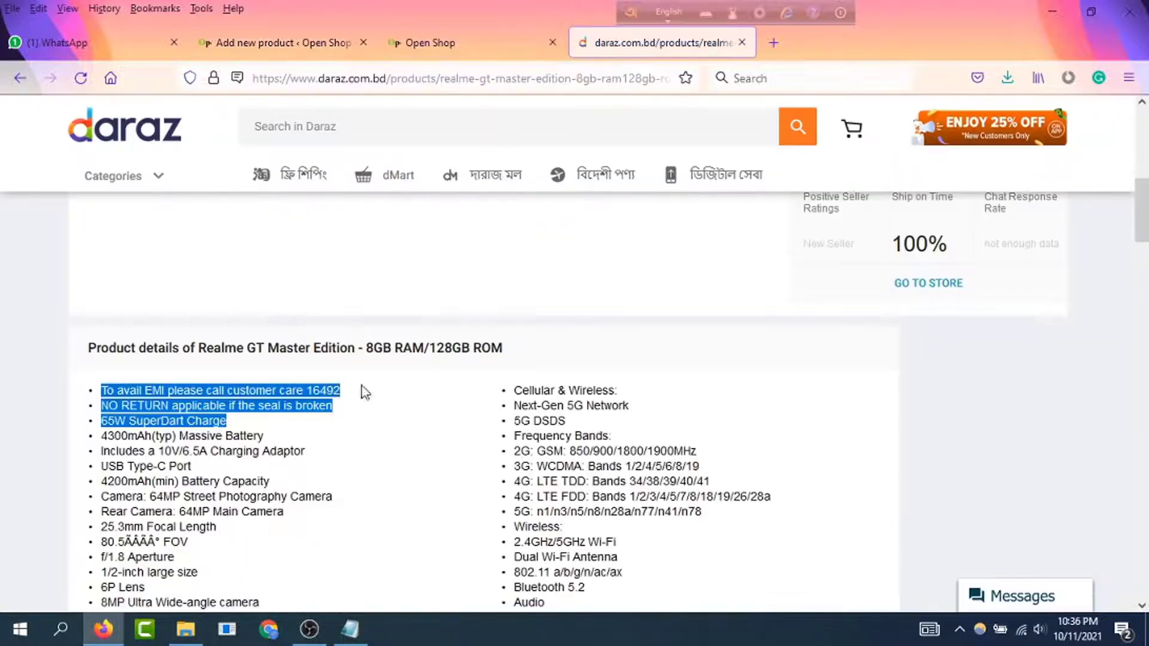
scroll(365, 393, up, 10)
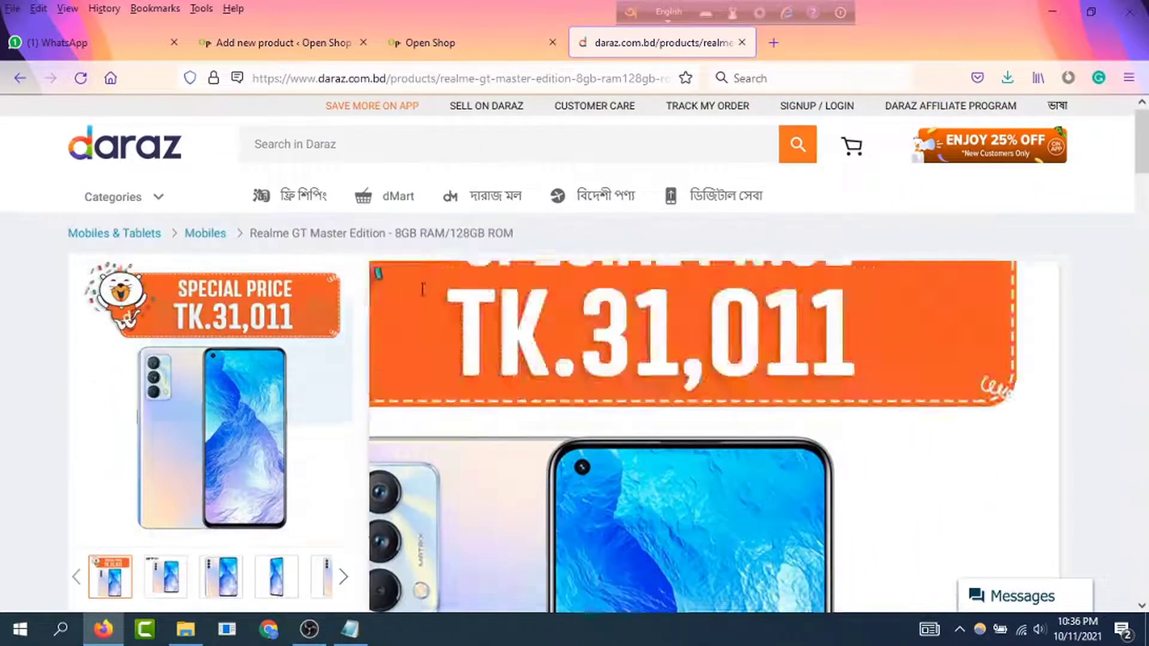
click(254, 45)
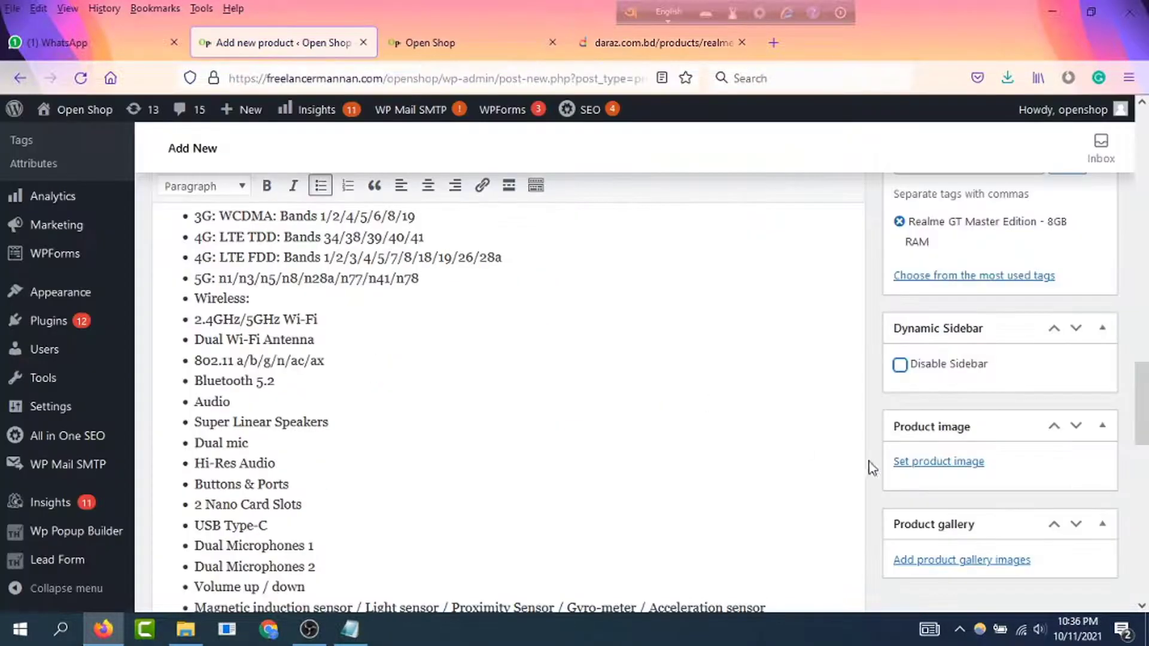
scroll(954, 452, down, 2)
scroll(662, 433, up, 5)
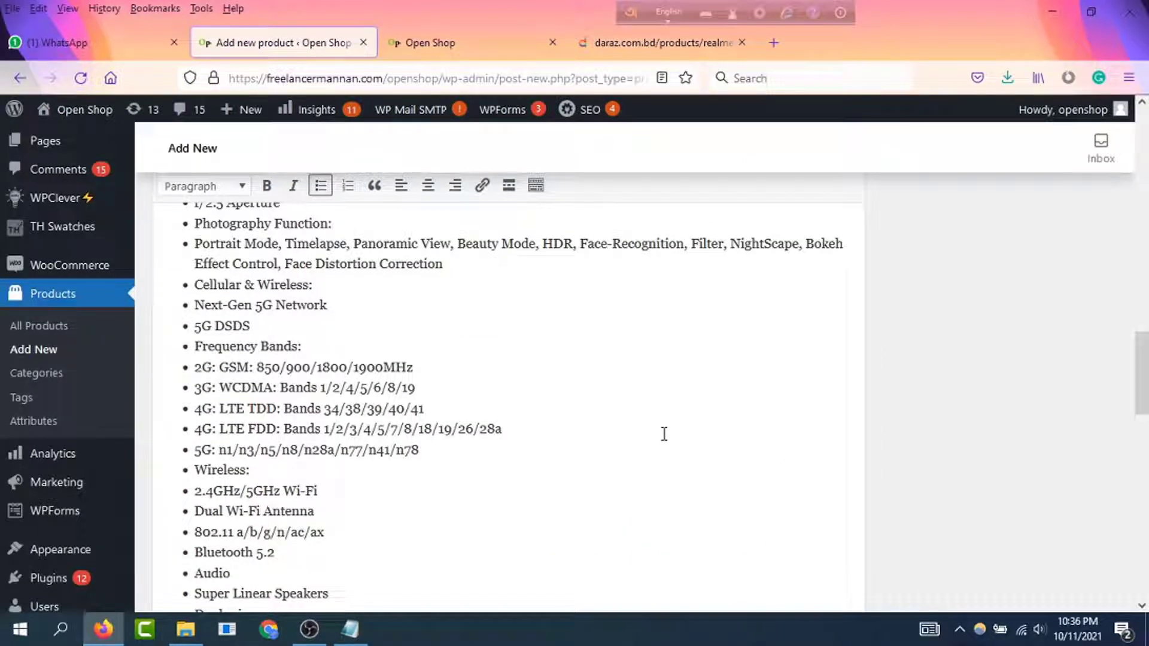
scroll(778, 431, down, 3)
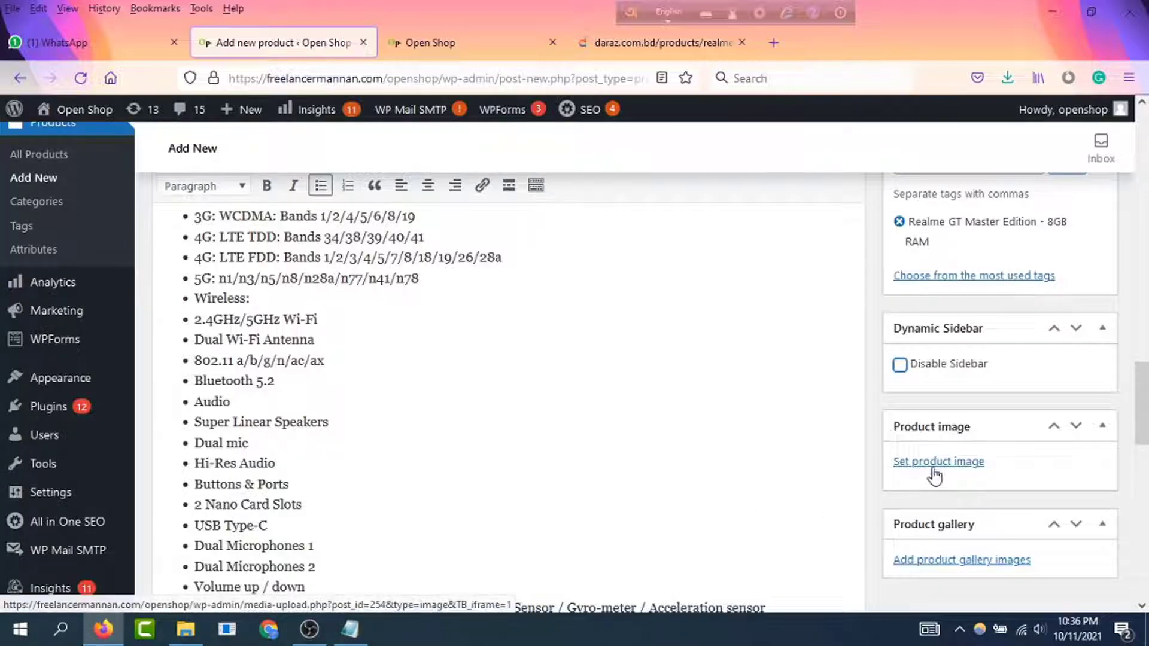
click(653, 43)
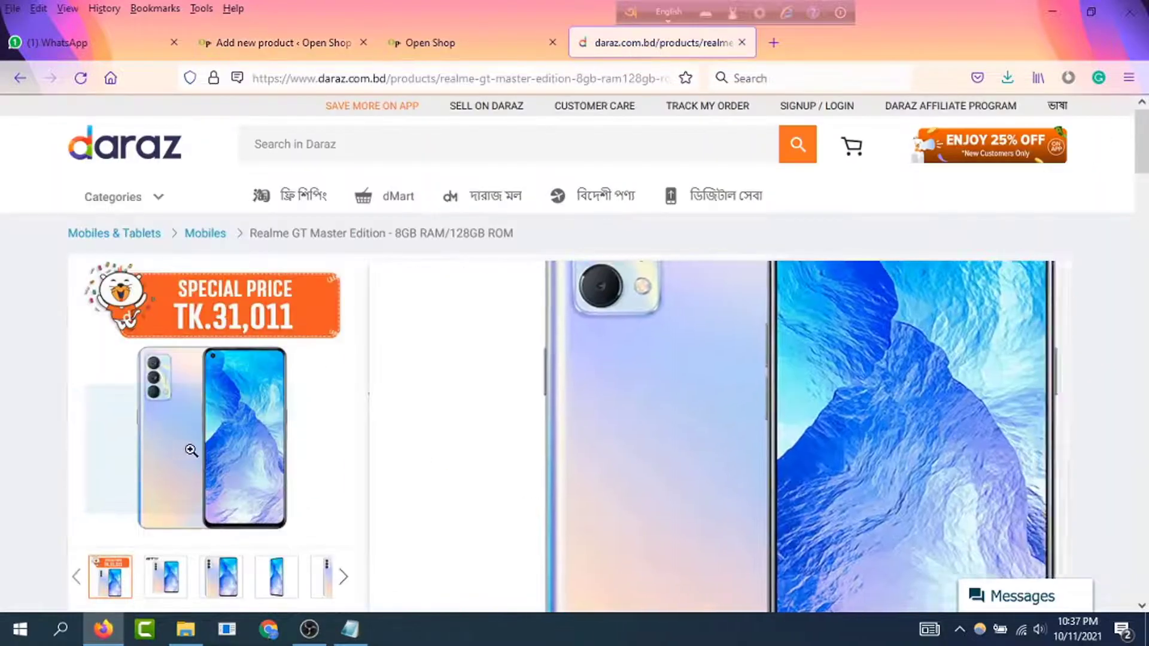
click(275, 43)
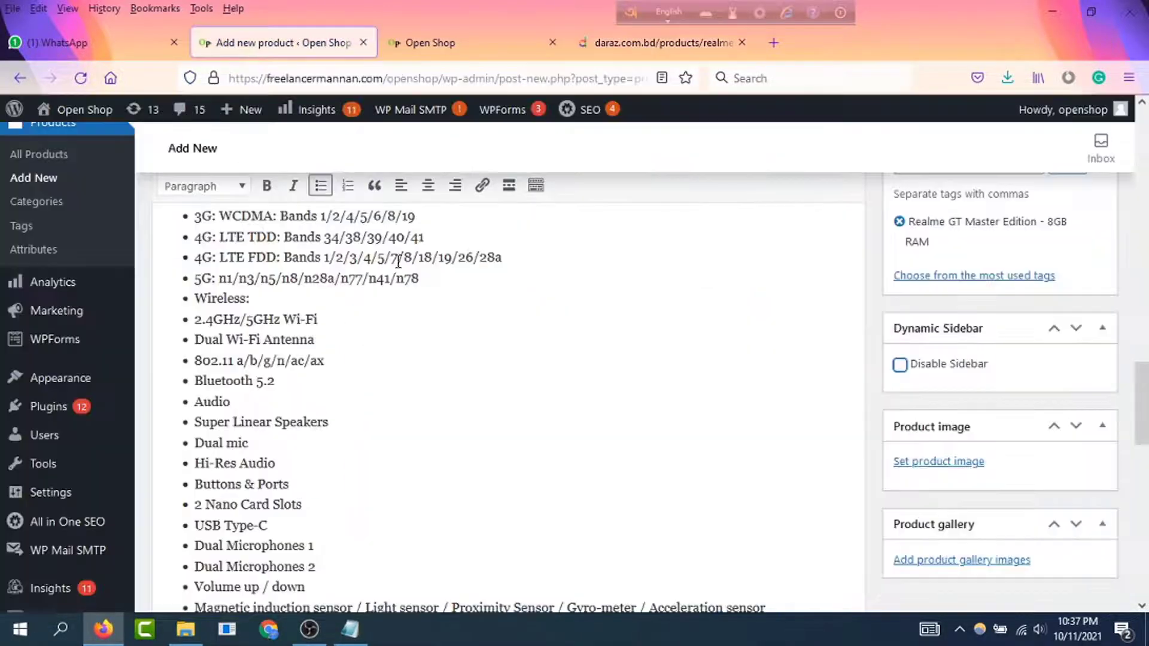
Step: Upload 482dd94408190e77a1529e307b7bedf2.jpg from the Downloads folder and set it as the product image
click(938, 462)
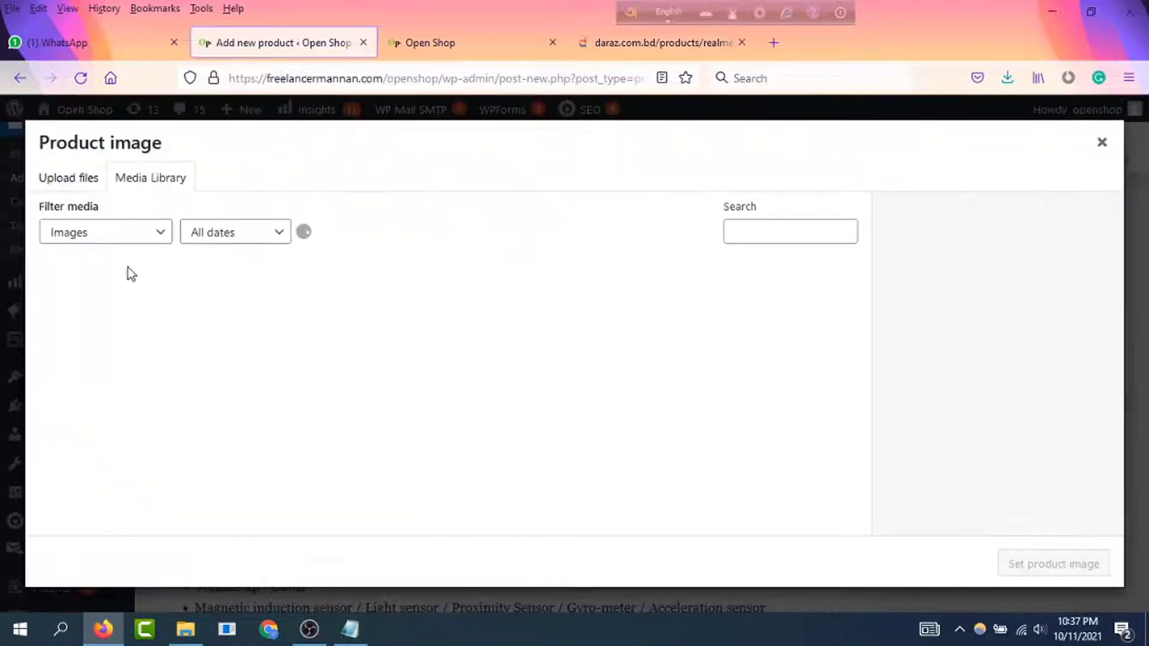
click(63, 182)
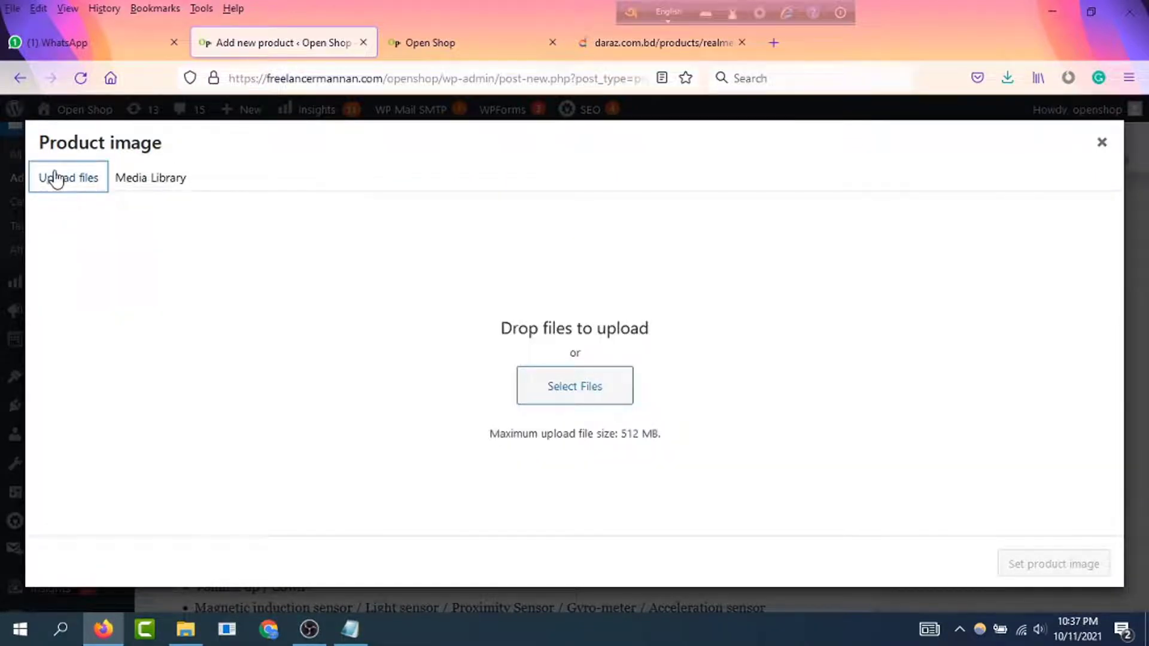
click(586, 392)
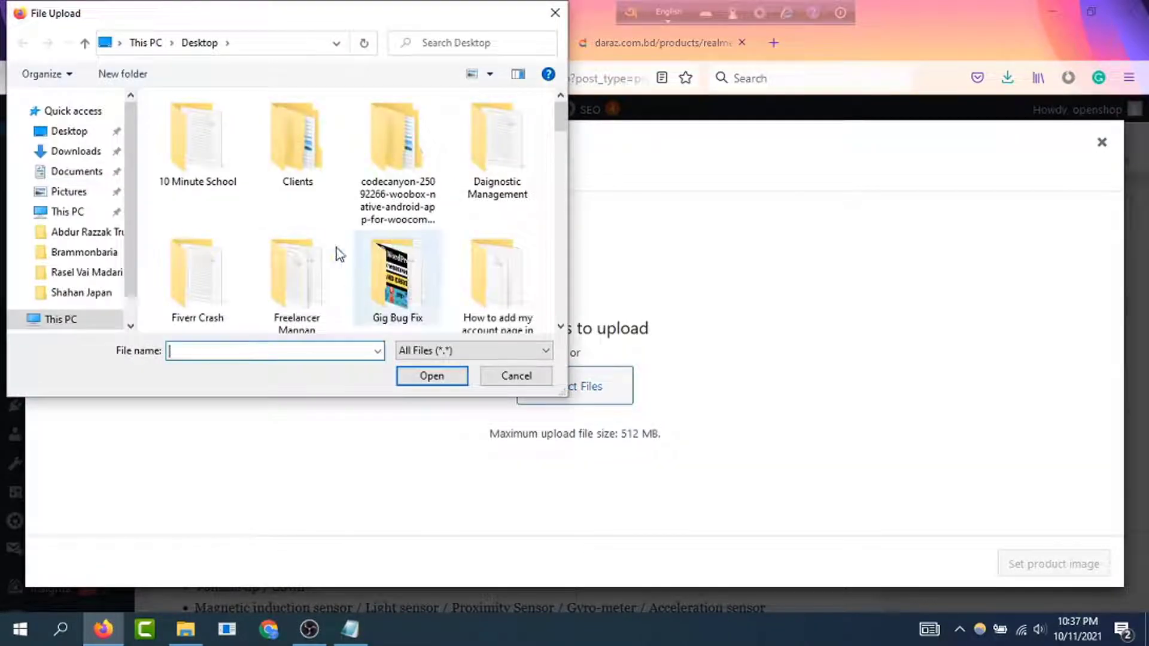
click(77, 151)
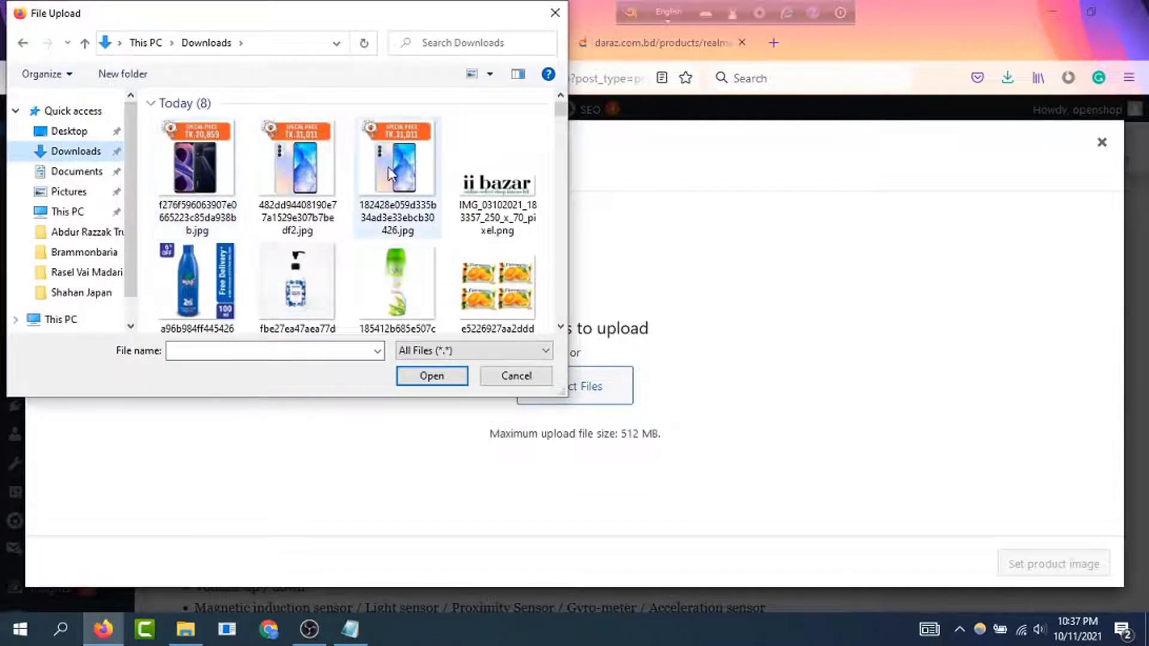
click(390, 173)
click(437, 376)
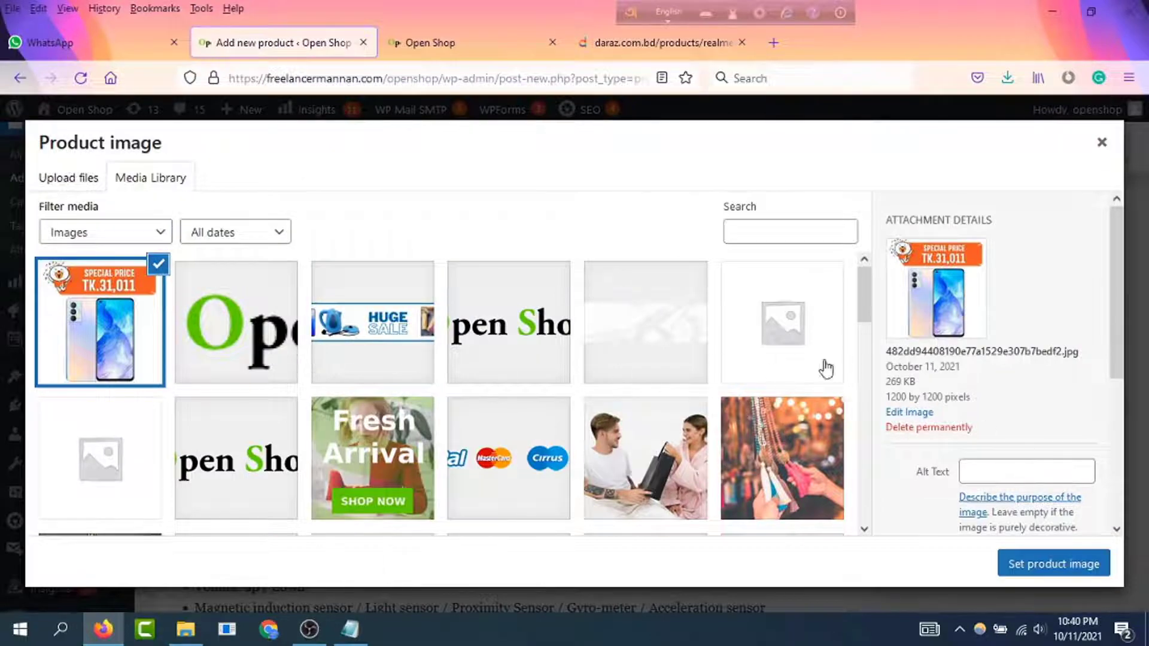
click(1052, 566)
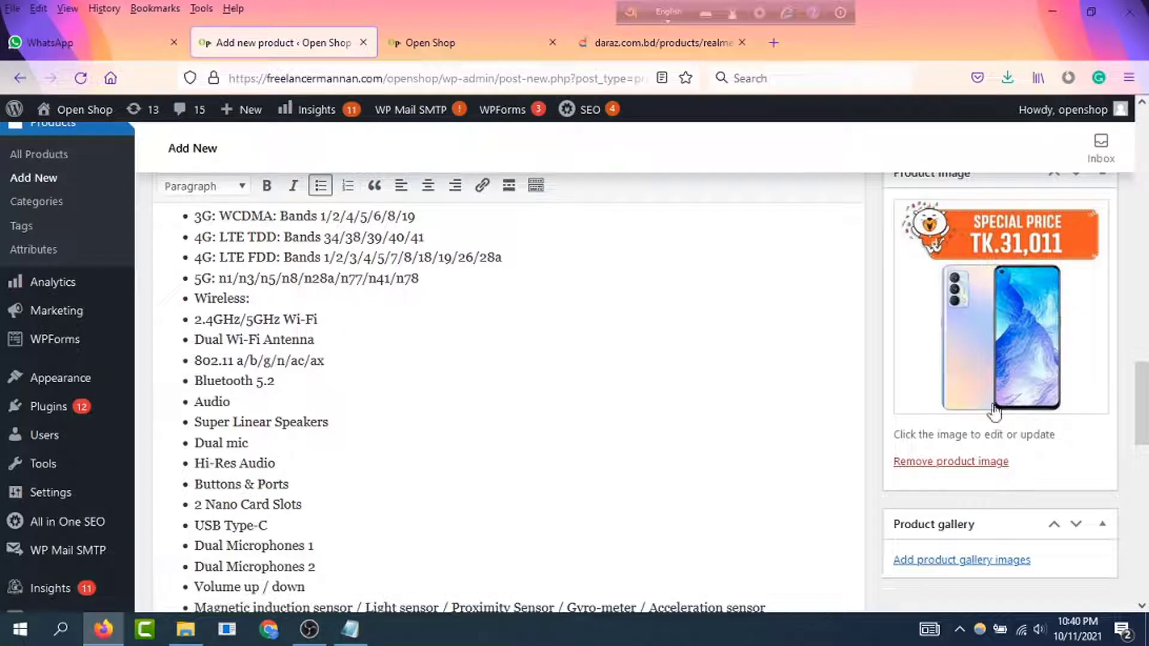
Step: Upload f276f596063907e0665223c85da938bb.jpg and 182428e059d335b34ad3e33ebcb30426.jpg, and add the dark phone's image and 482dd94408190e77a1529e307b7bedf2.jpg to the product gallery
click(954, 561)
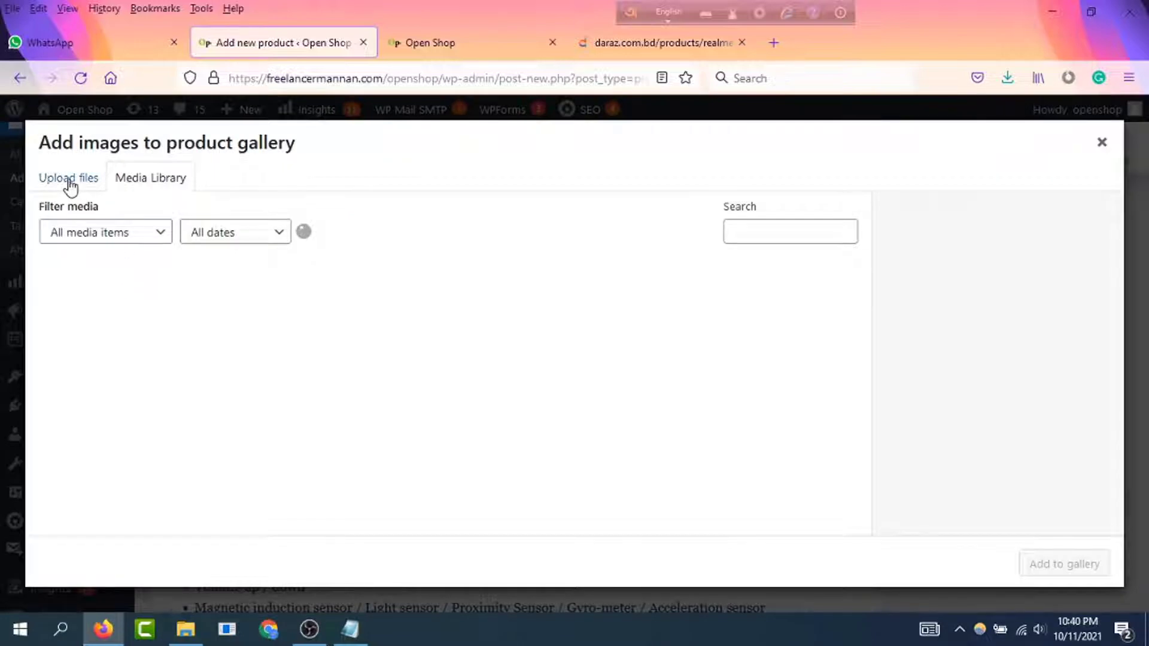
click(70, 186)
click(544, 390)
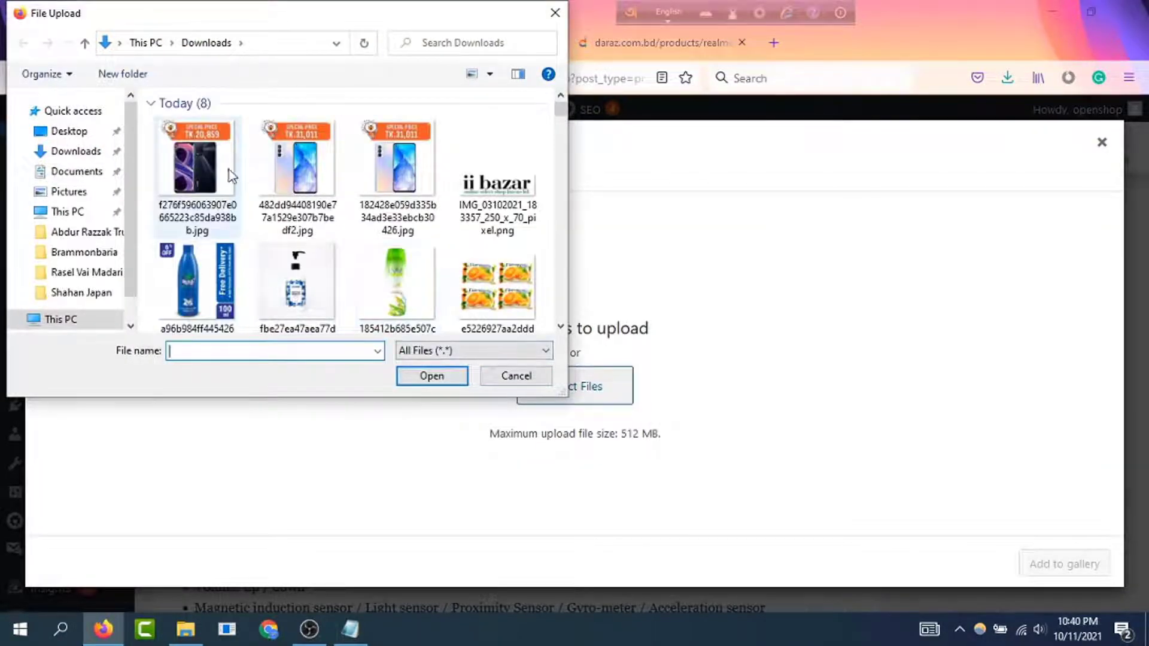
click(197, 173)
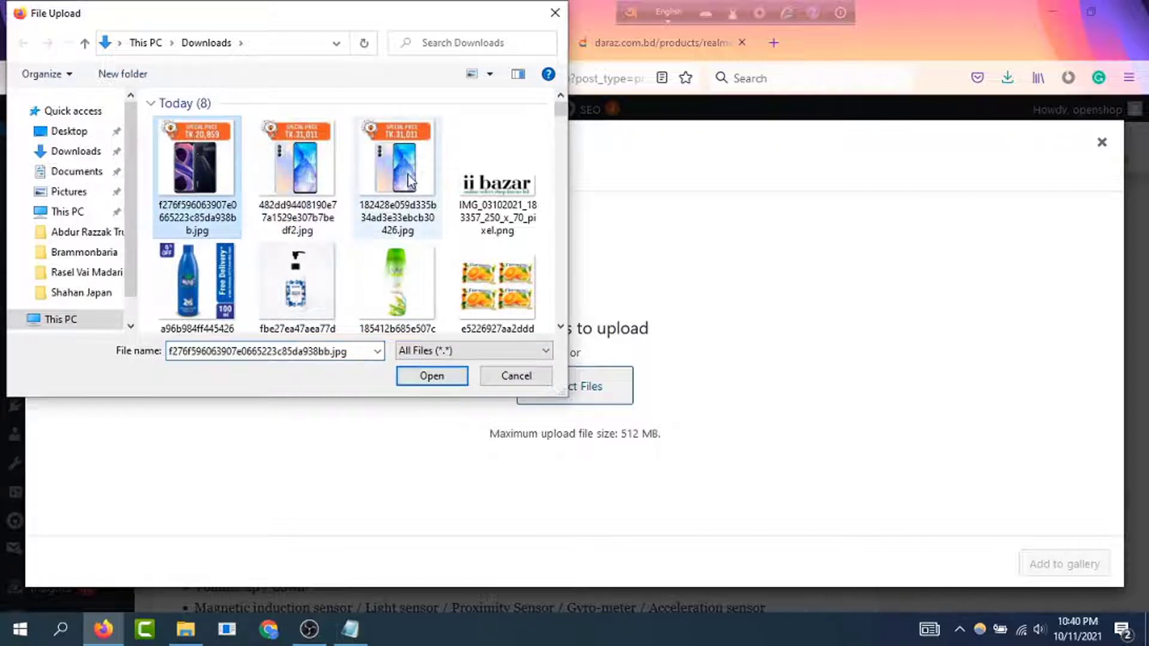
ctrl+click(407, 177)
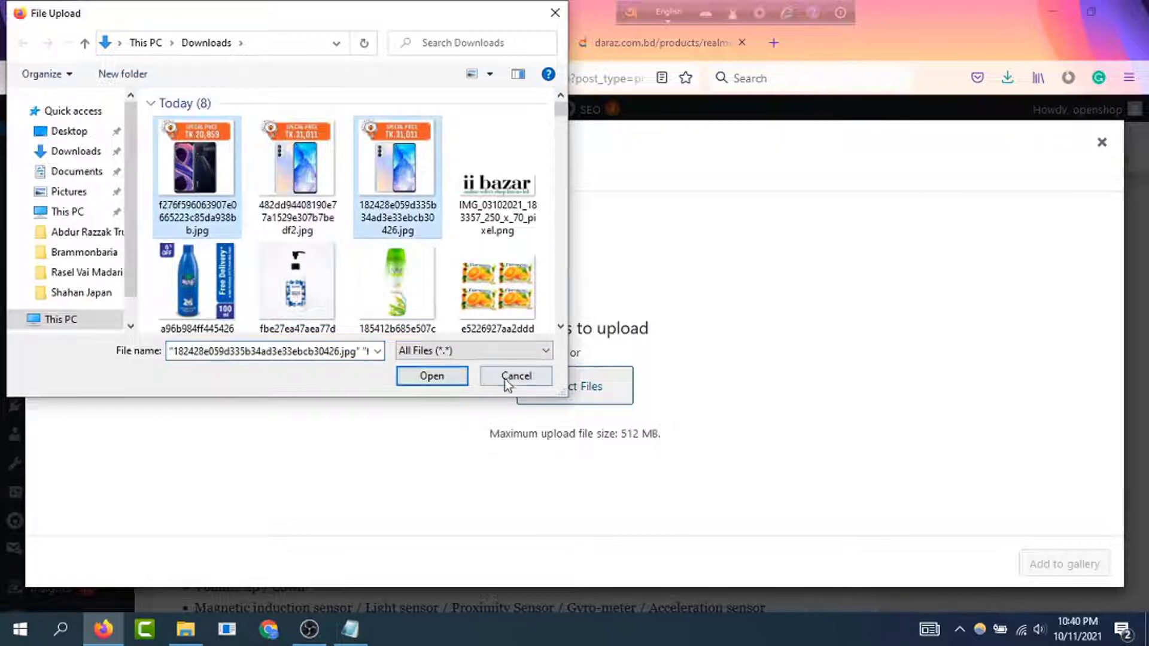
click(432, 379)
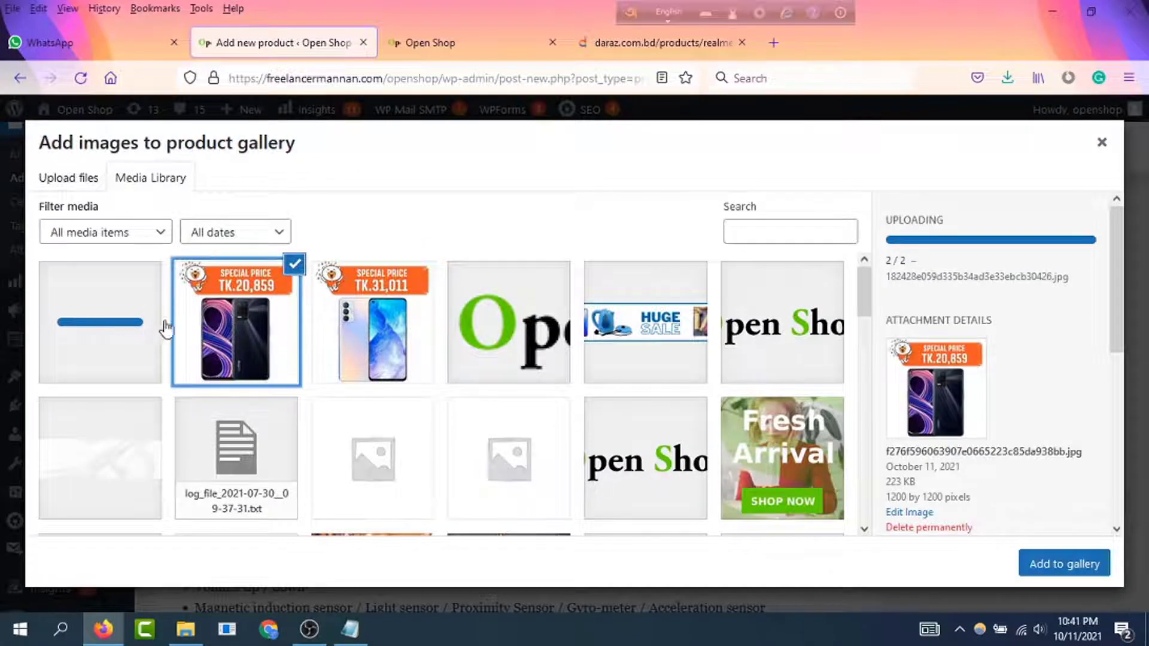
click(387, 315)
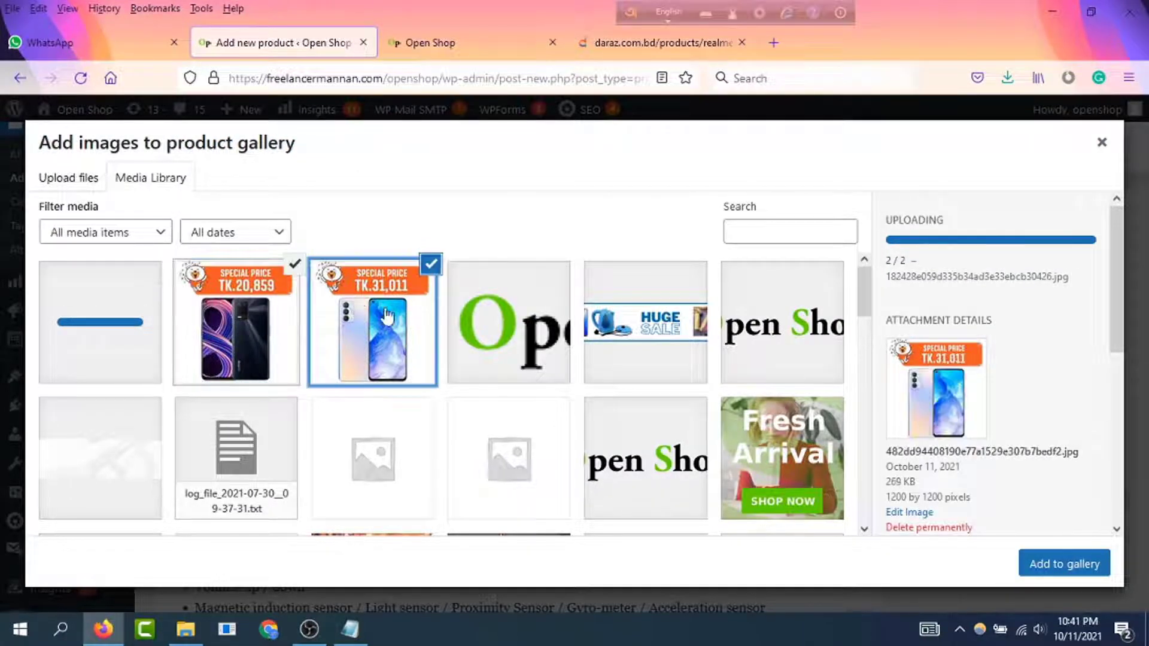
click(1051, 575)
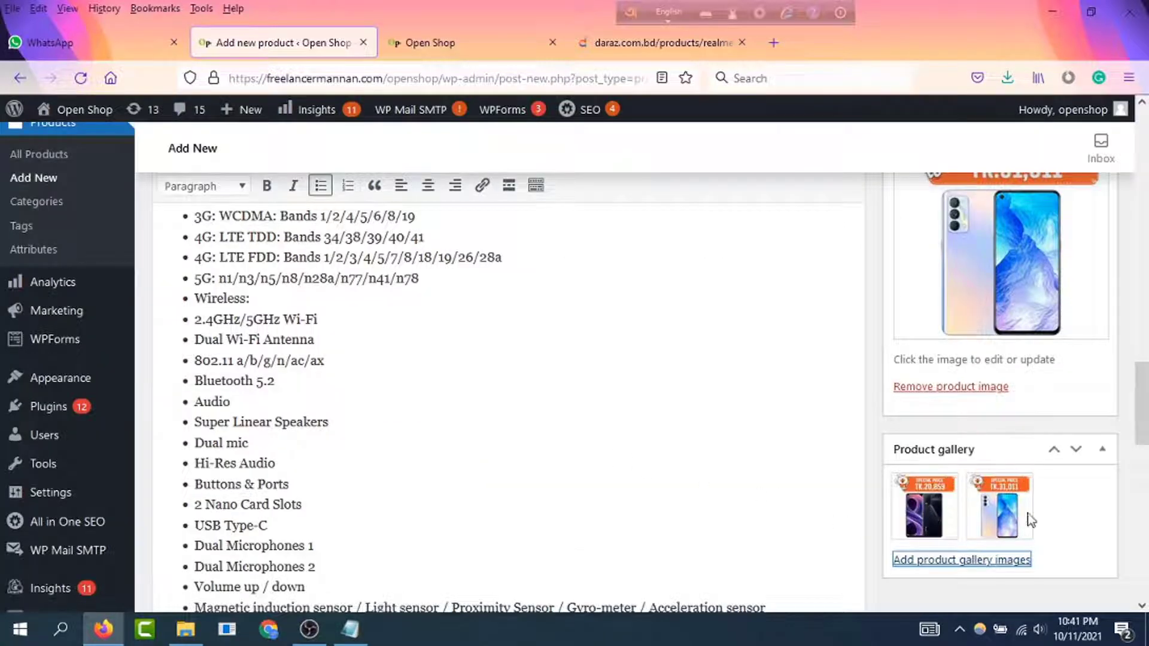
Step: Review the filled-in product form and publish the Realme GT Master Edition product
mouse_move(953, 513)
scroll(661, 428, up, 15)
scroll(637, 417, down, 20)
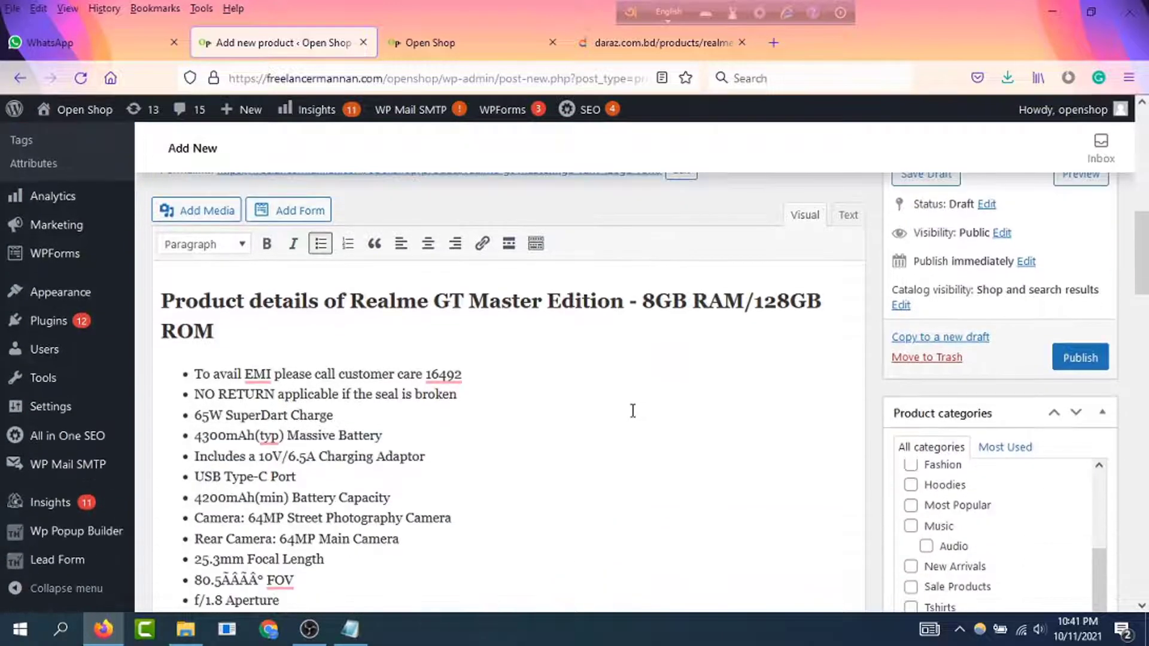
scroll(632, 412, up, 10)
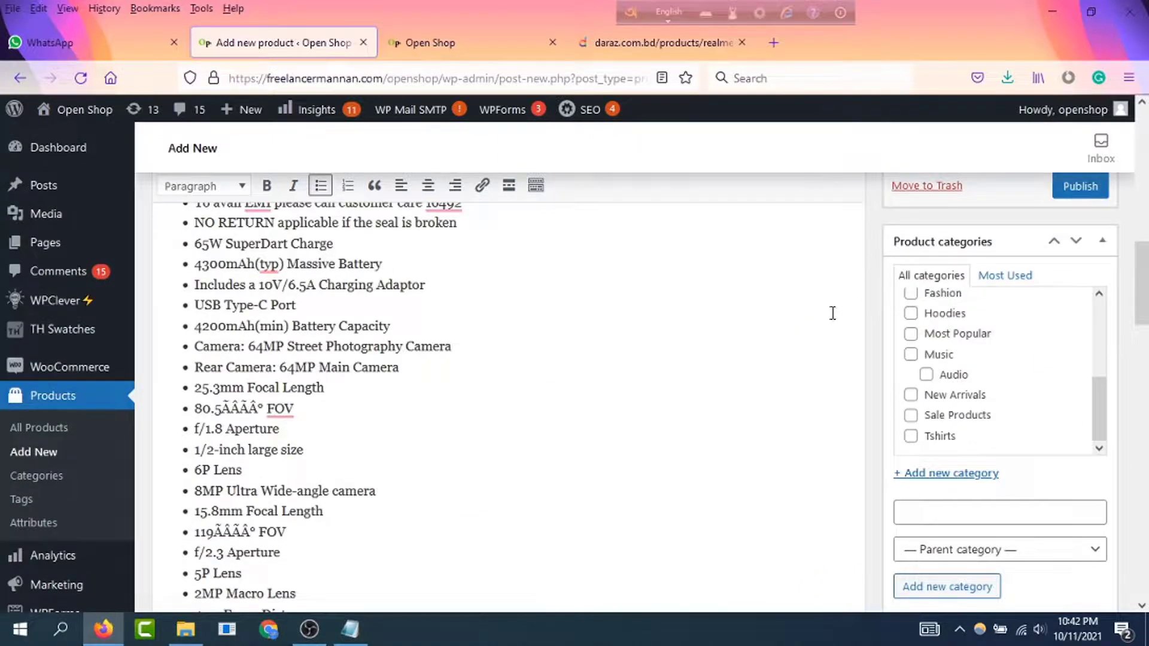
scroll(1066, 384, up, 3)
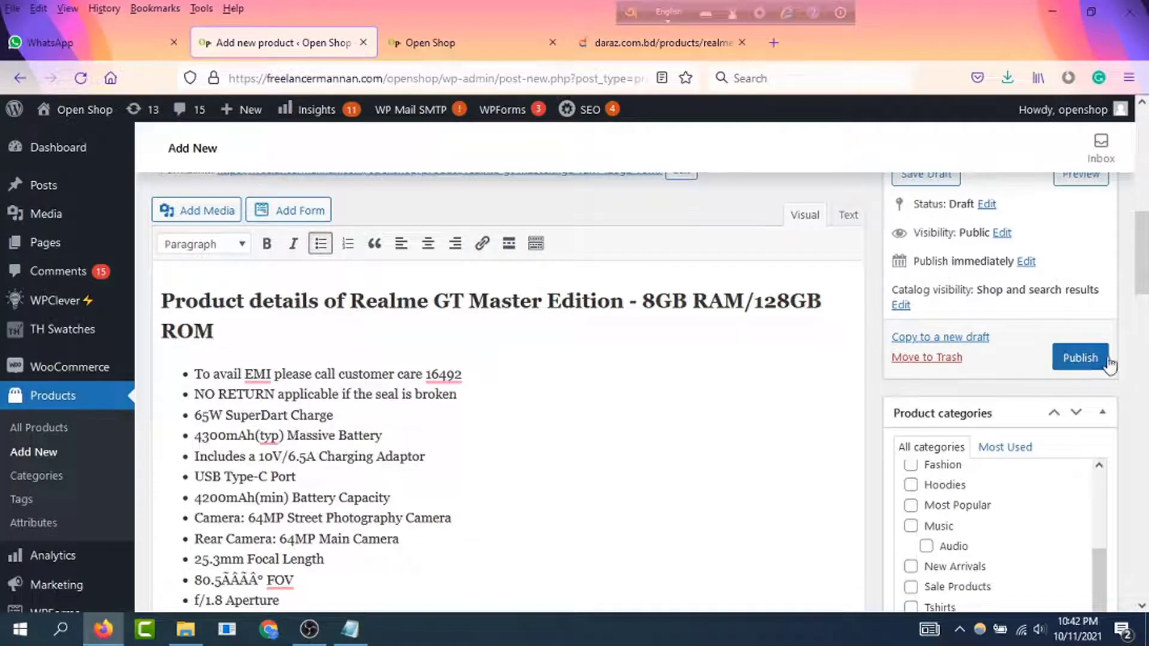
click(1081, 362)
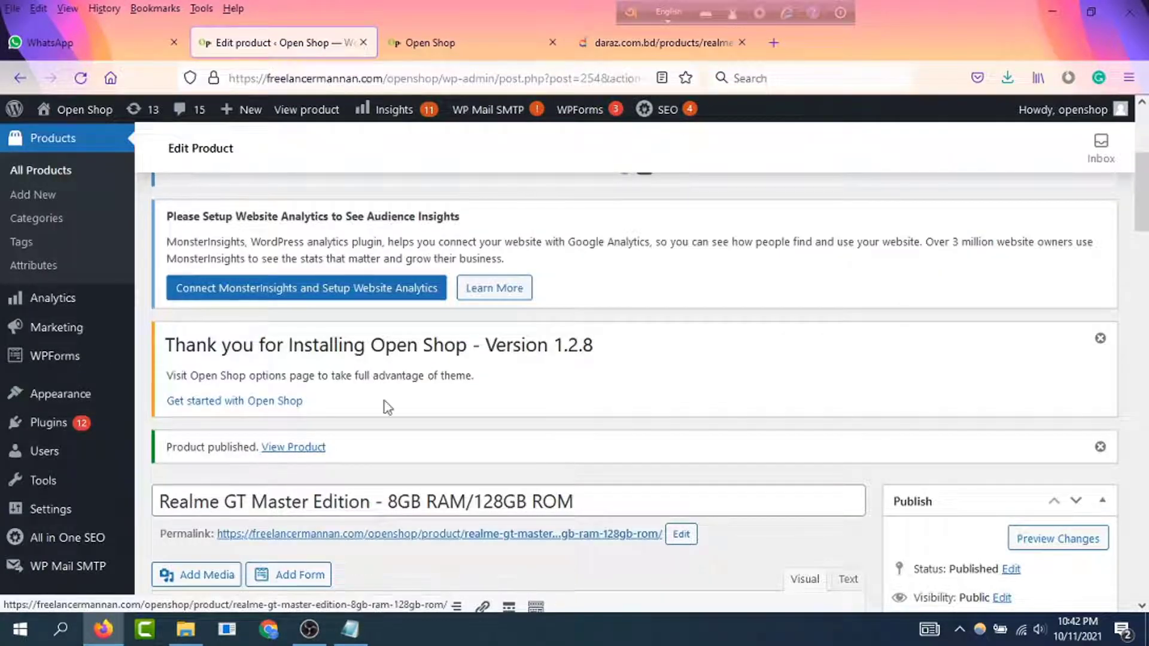
Step: Switch to the Open Shop storefront and open the Realme GT Master Edition product page from the Smartphones category under Electronics
click(413, 39)
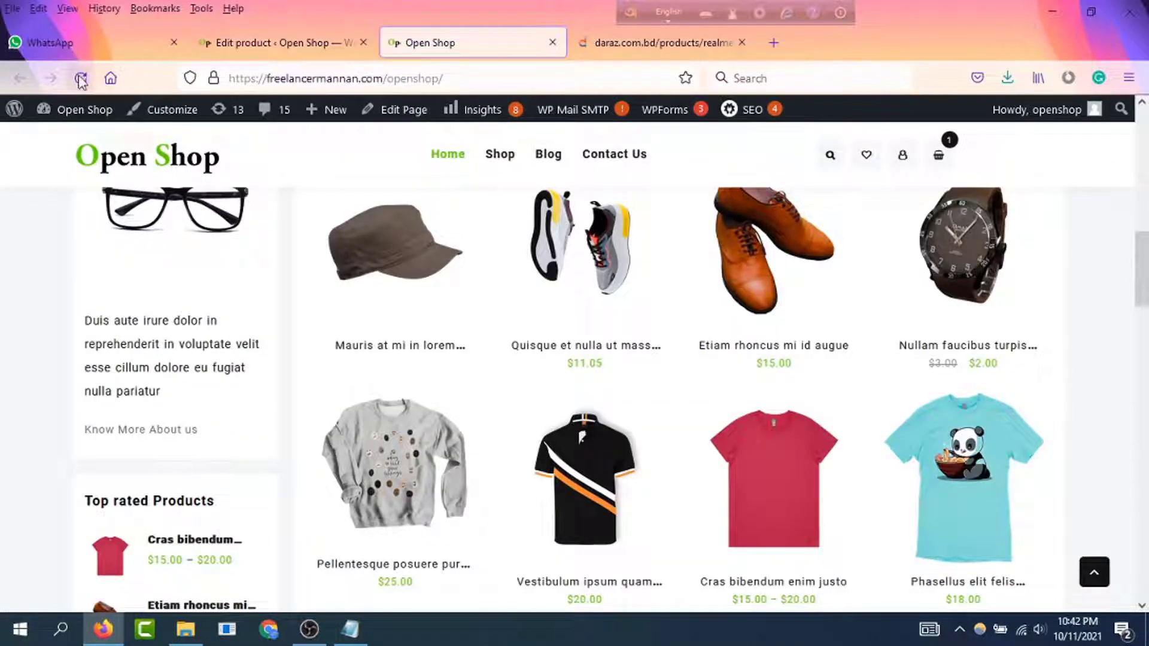
scroll(431, 294, up, 10)
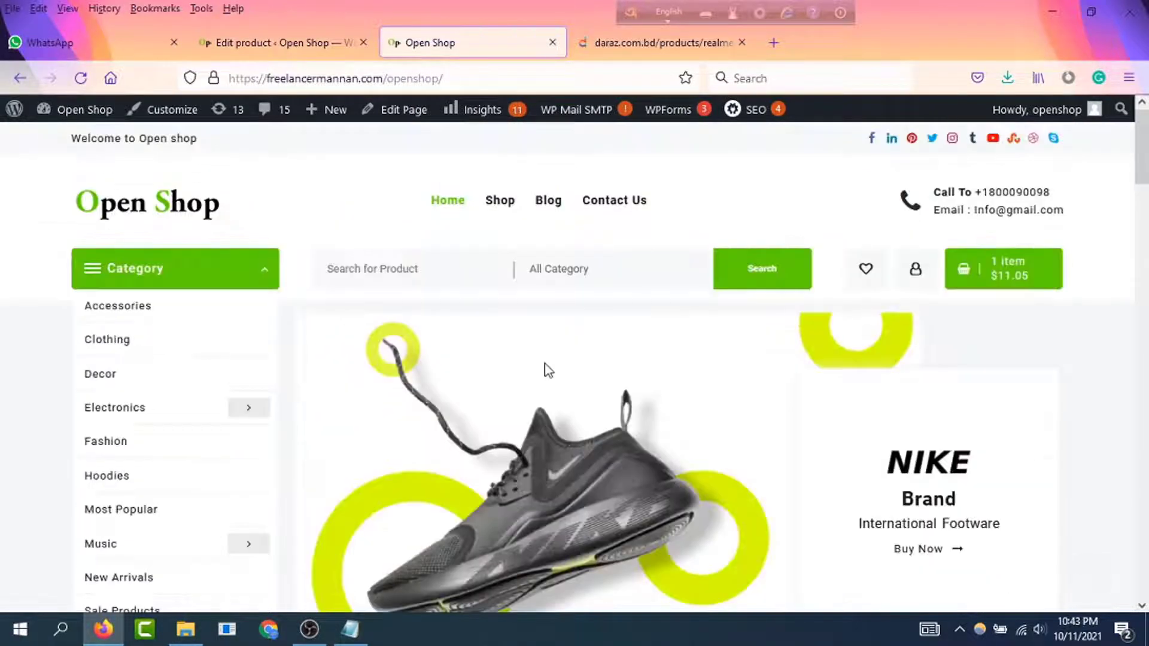
scroll(509, 368, down, 3)
scroll(484, 364, up, 2)
mouse_move(110, 321)
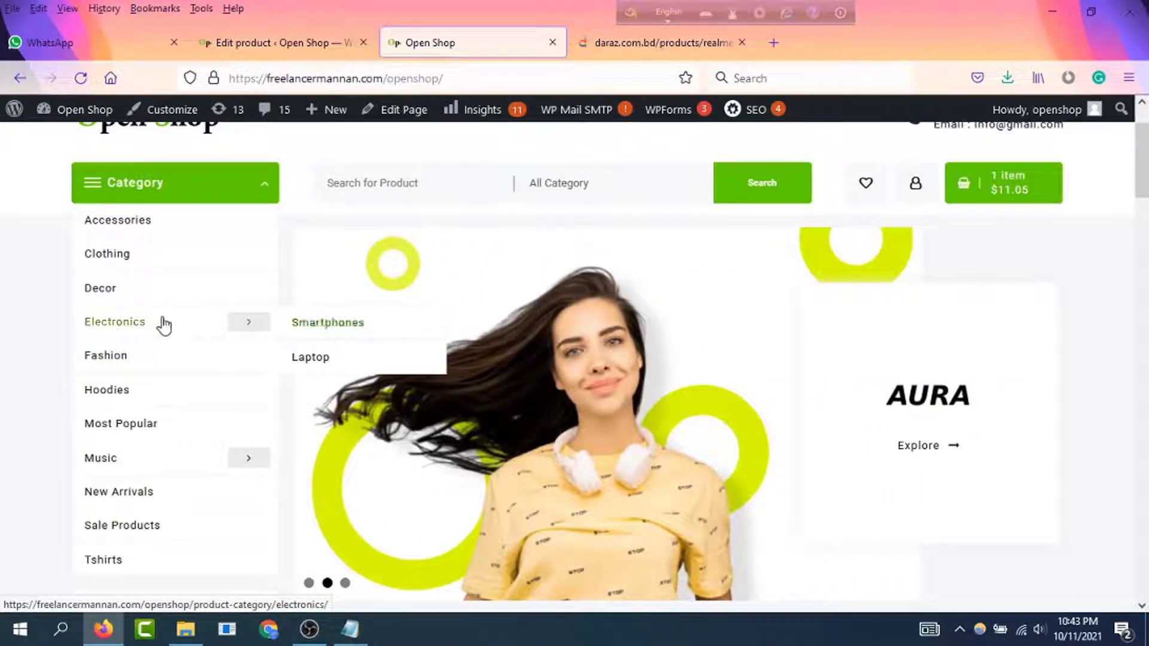
click(331, 326)
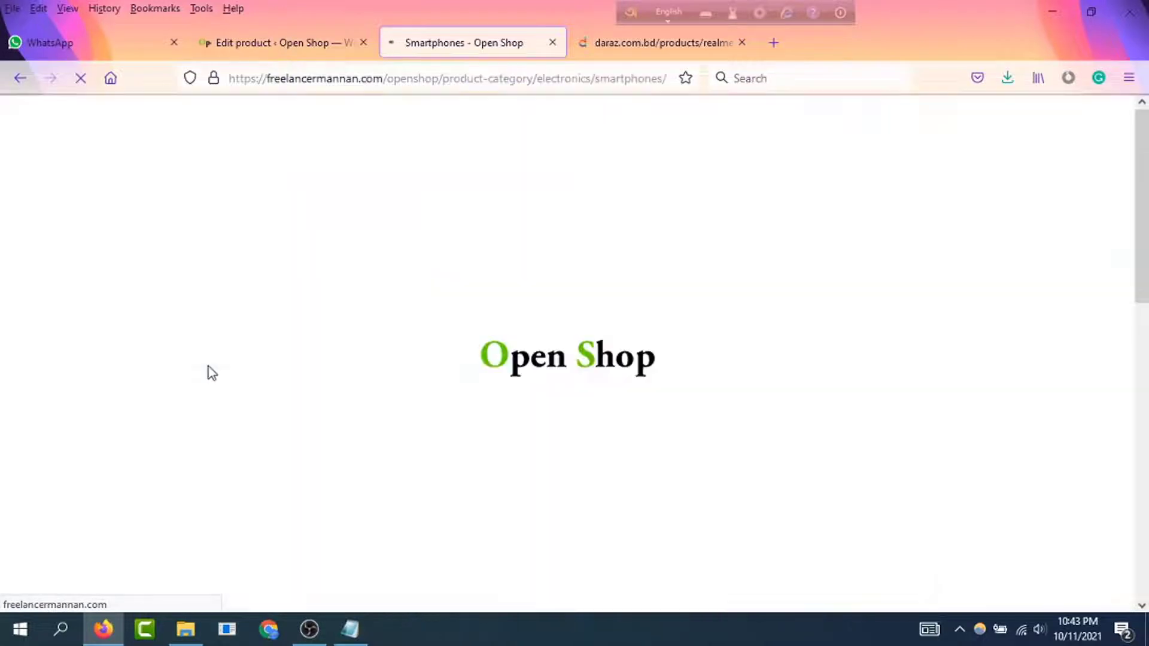
scroll(604, 419, down, 3)
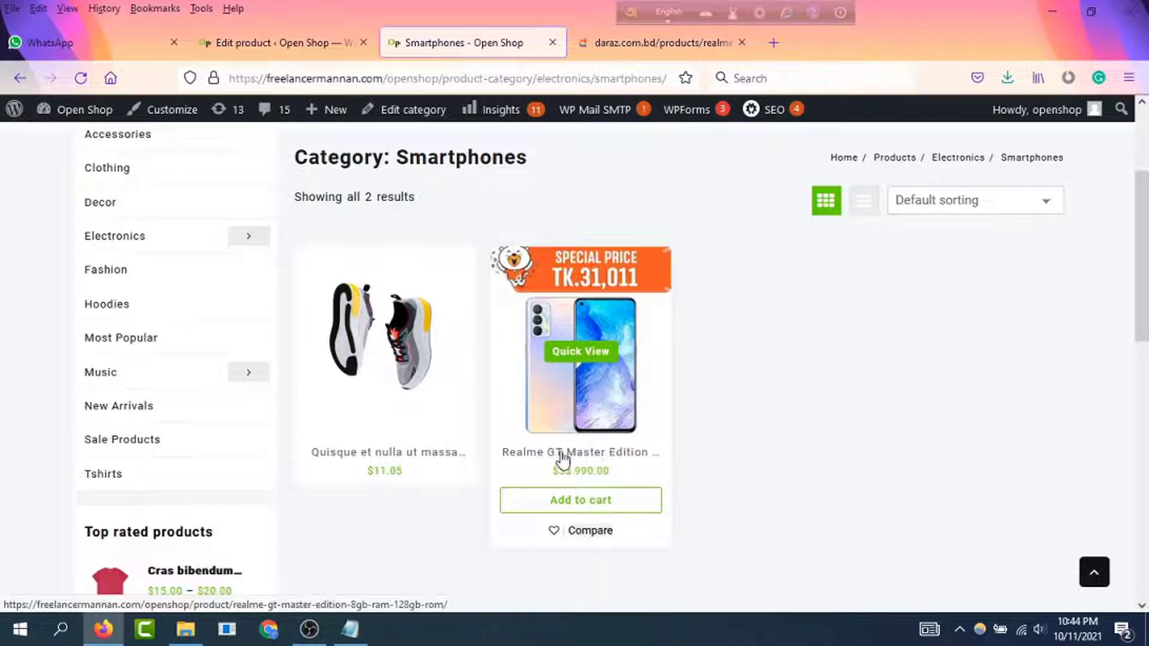
click(637, 465)
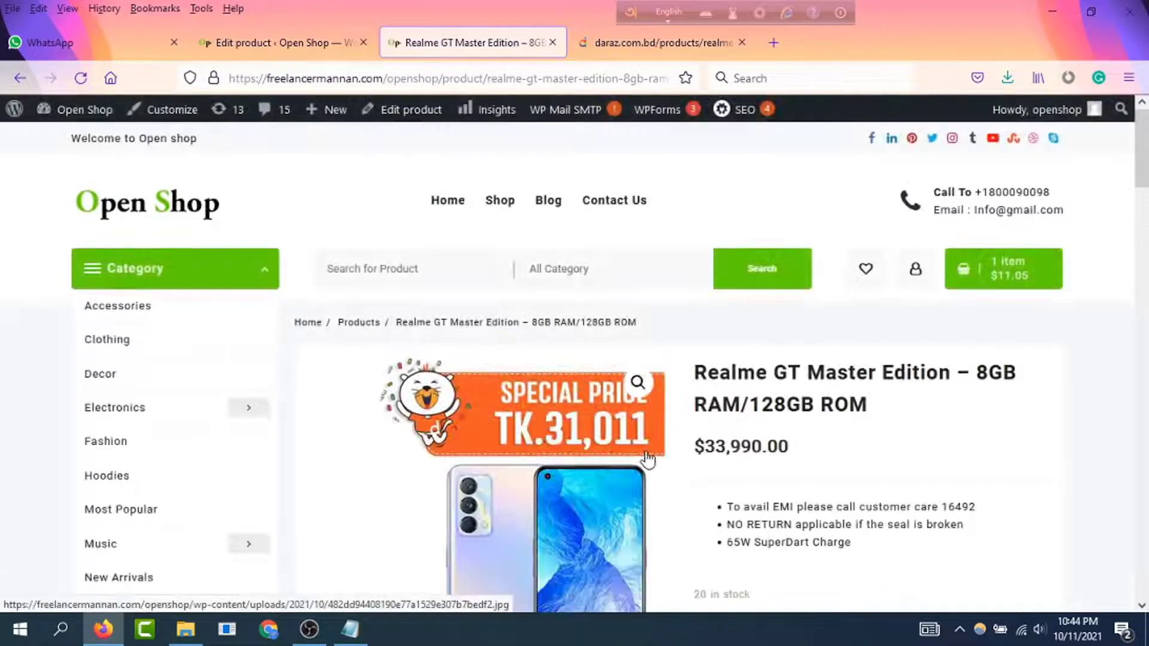
Step: Examine the published product's gallery images, title, price, short description and stock status on the storefront page
scroll(500, 442, down, 2)
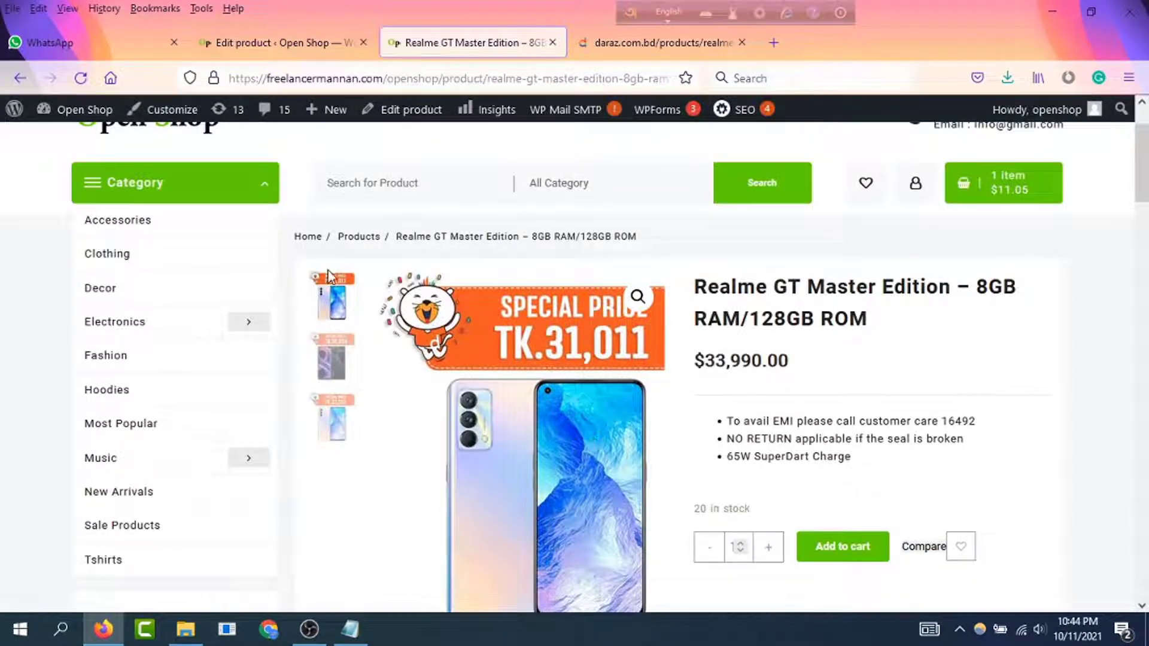
click(332, 358)
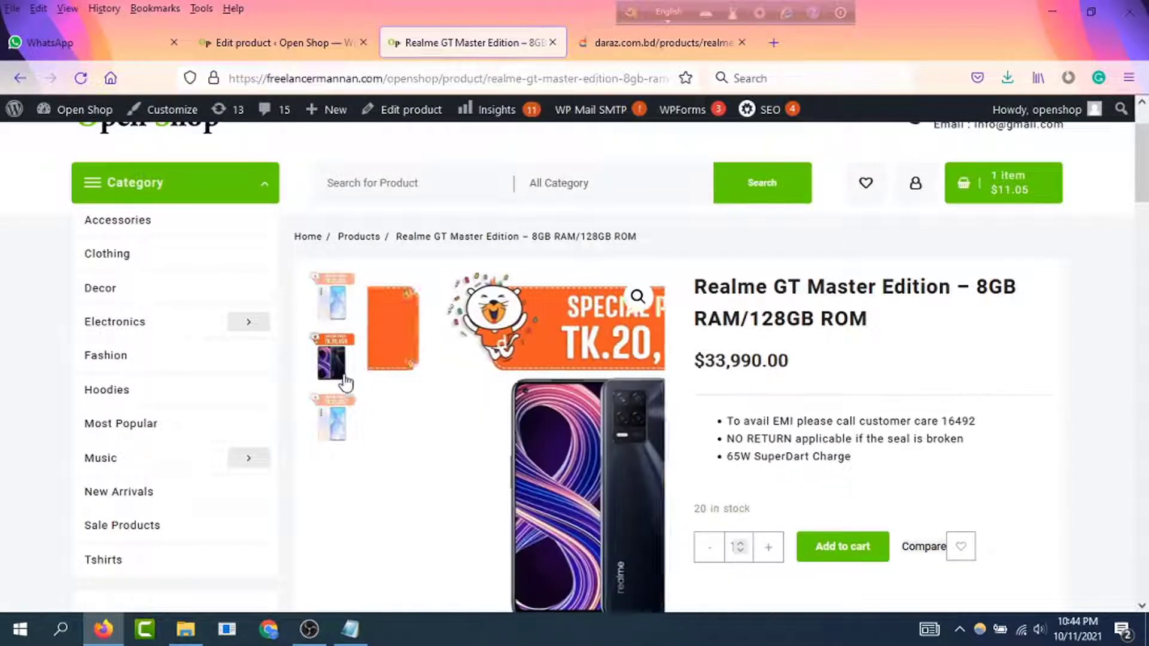
click(335, 418)
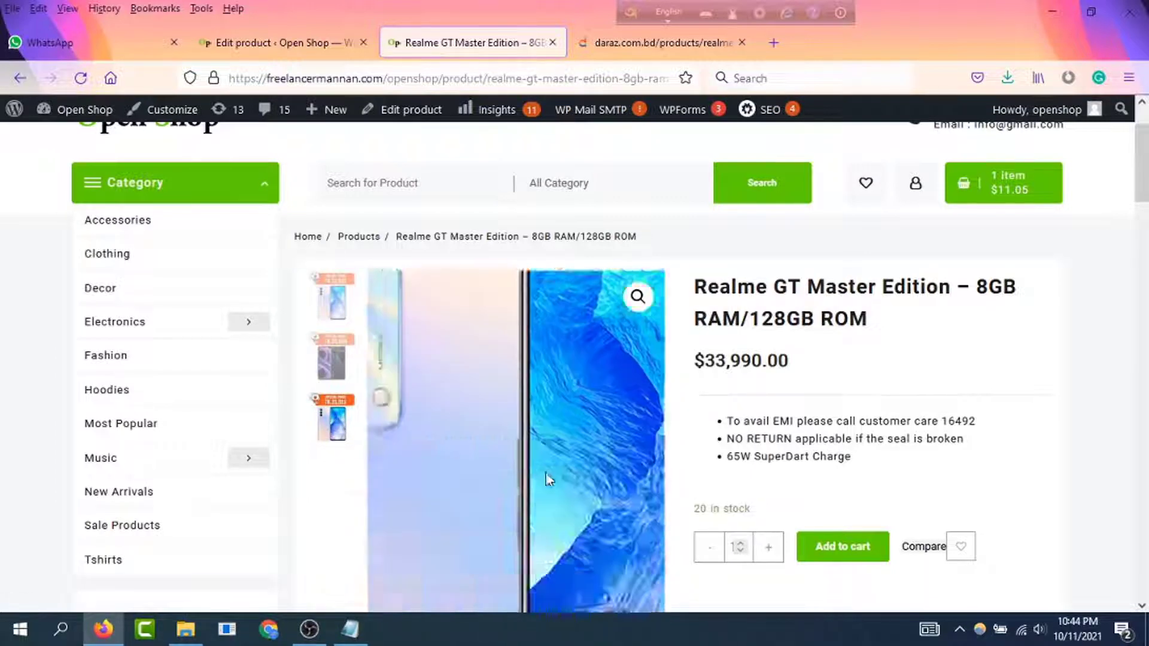
drag(914, 328, 694, 276)
drag(836, 371, 702, 350)
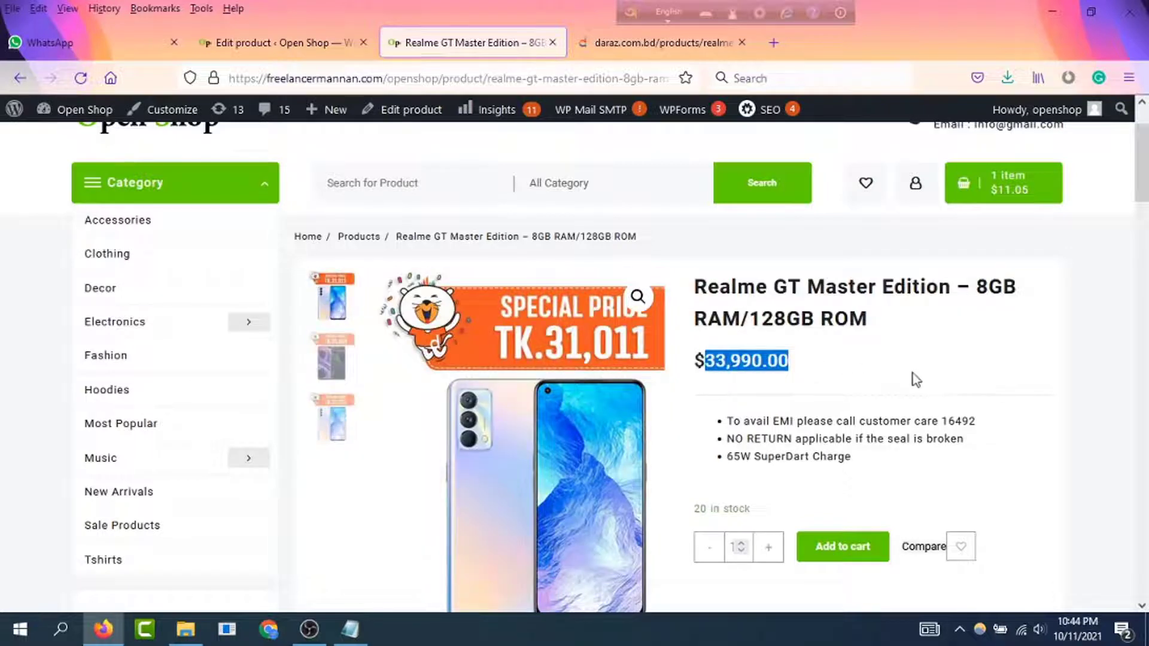
scroll(838, 365, down, 2)
drag(882, 380, 710, 333)
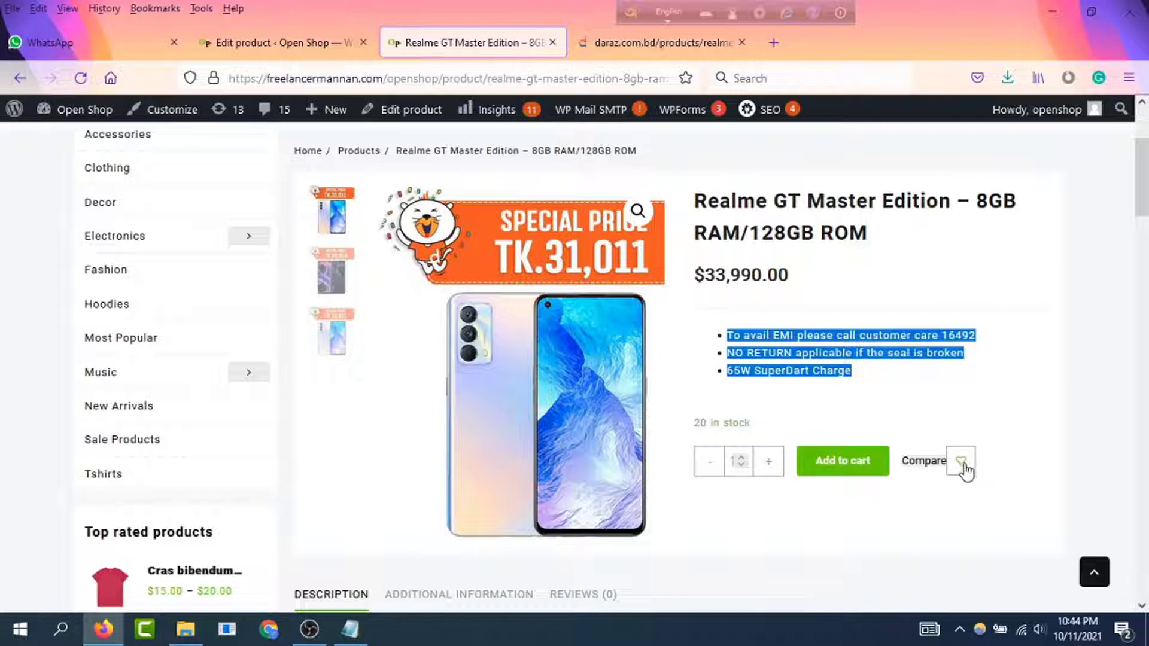
drag(769, 427, 698, 423)
click(780, 428)
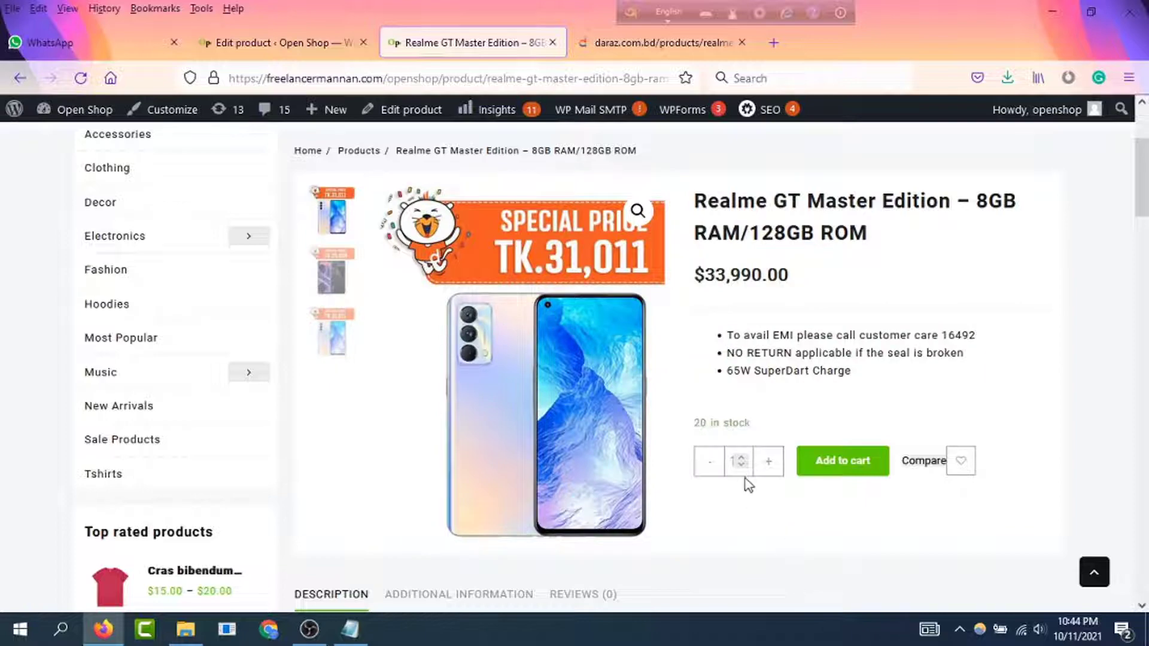
Step: Examine the product page's full description, SKU, categories, tag, upsell suggestions and related products
scroll(746, 479, down, 5)
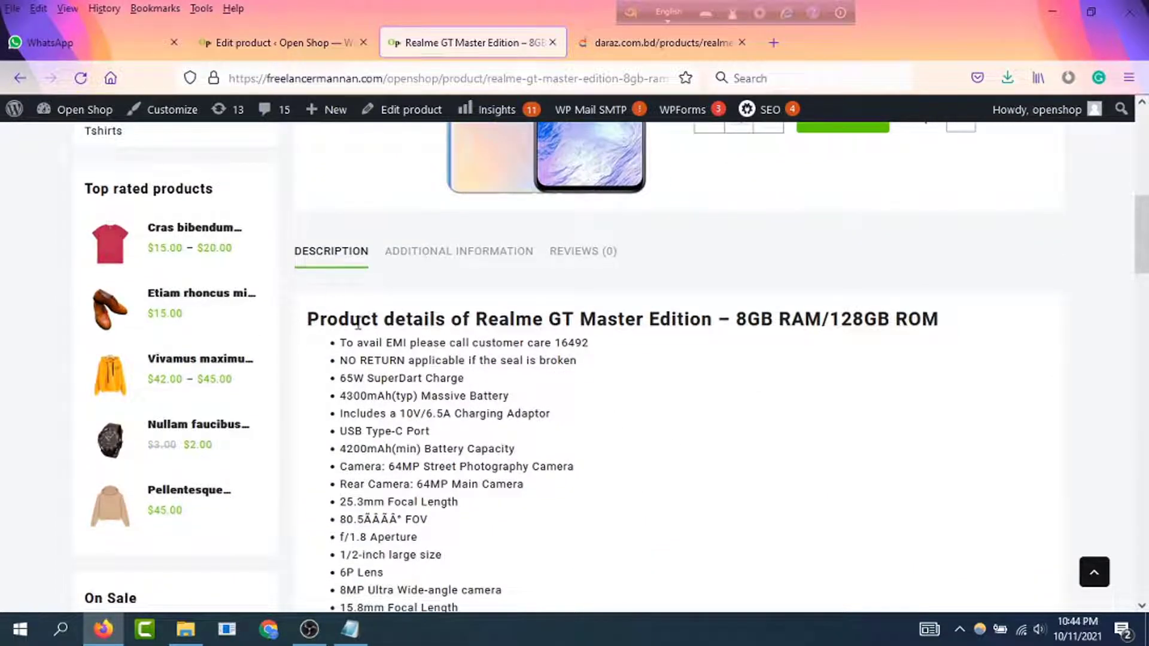
drag(297, 315, 752, 298)
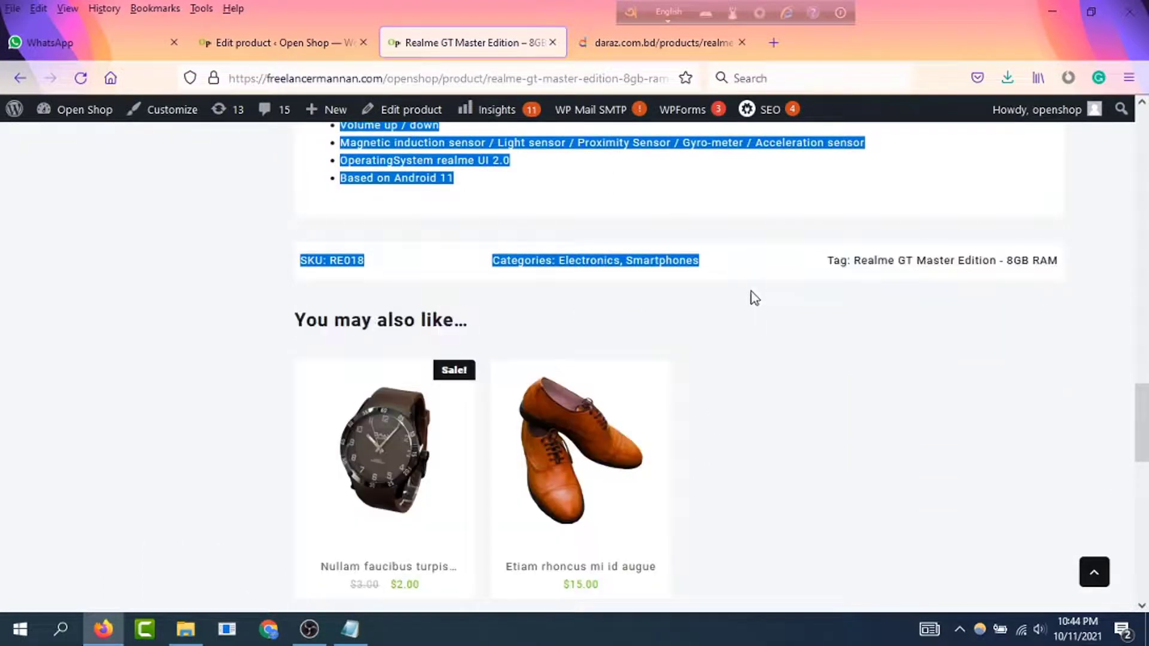
scroll(800, 470, down, 3)
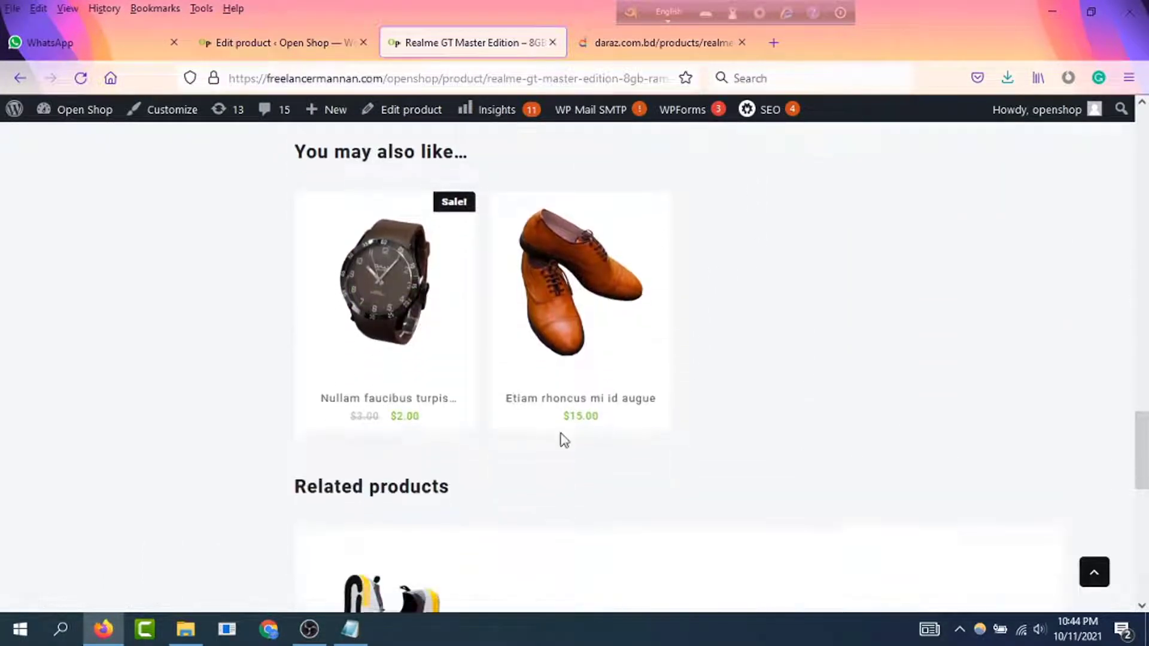
scroll(599, 418, down, 3)
scroll(515, 455, down, 3)
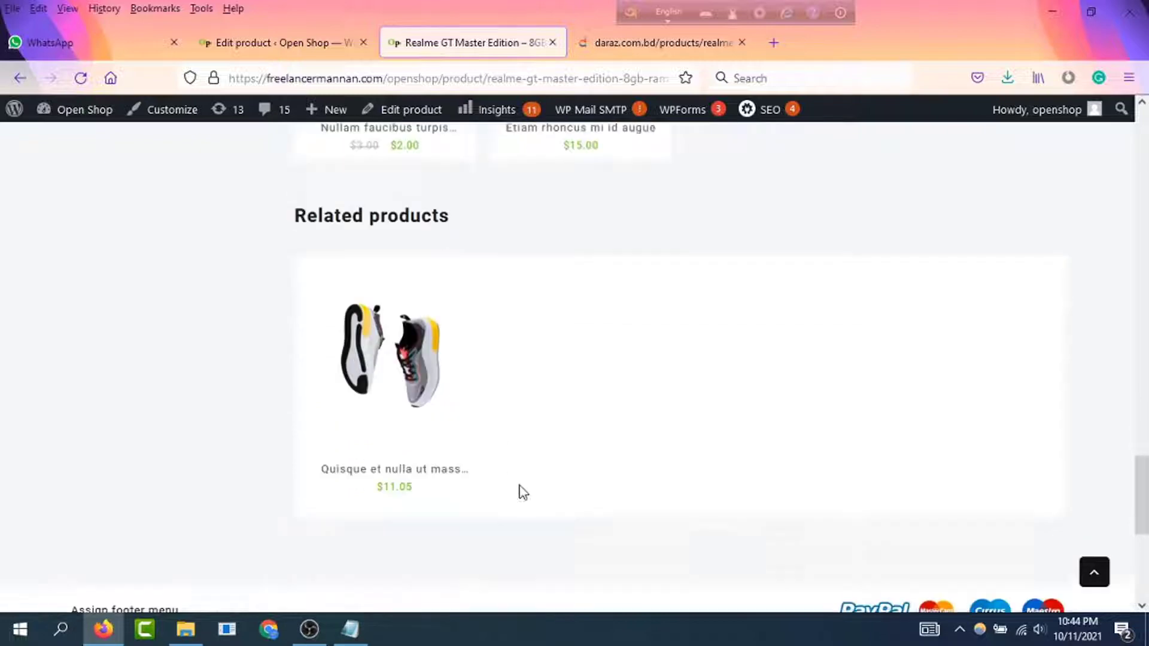
scroll(555, 484, up, 10)
scroll(583, 476, down, 6)
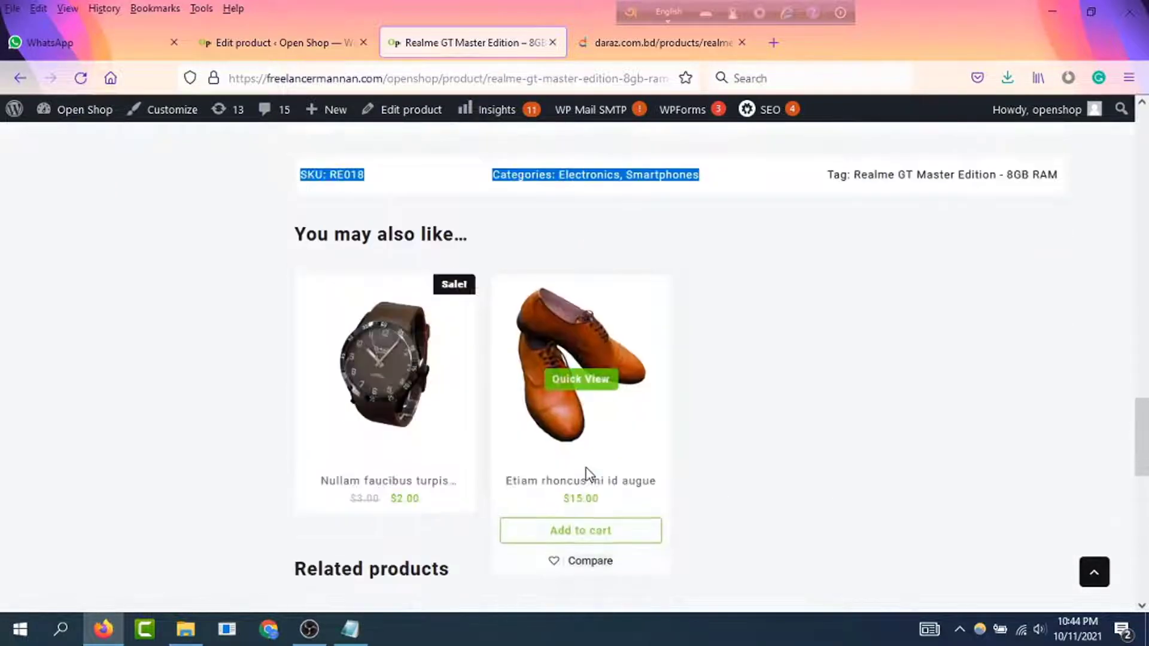
scroll(599, 479, down, 2)
scroll(623, 487, up, 5)
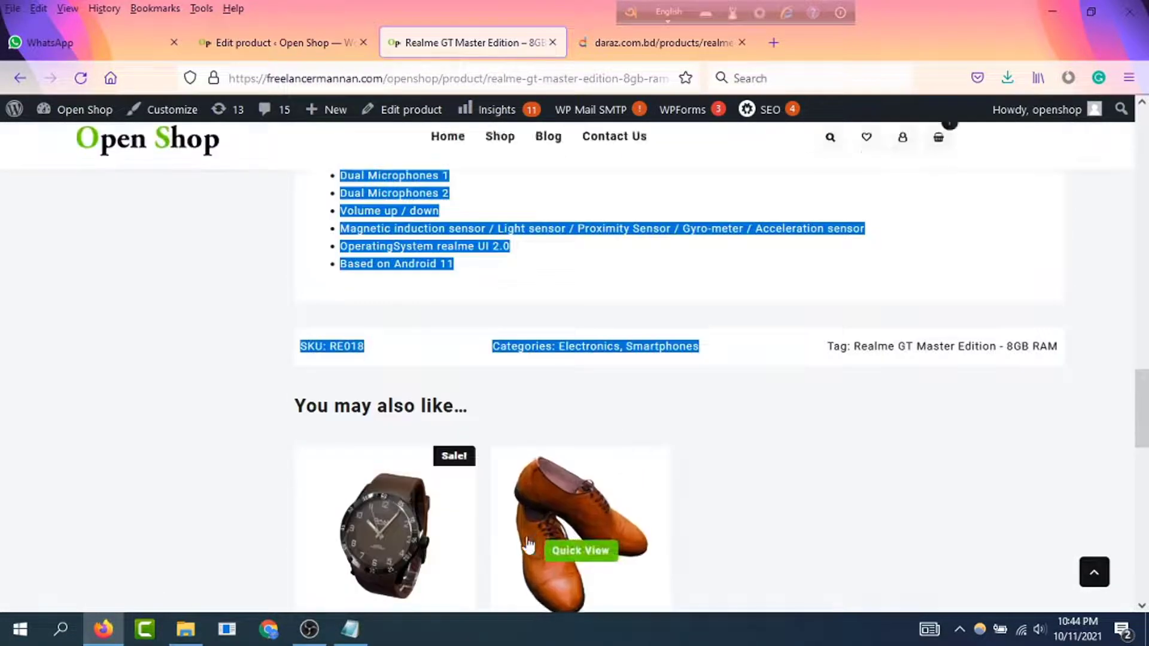
scroll(658, 503, up, 15)
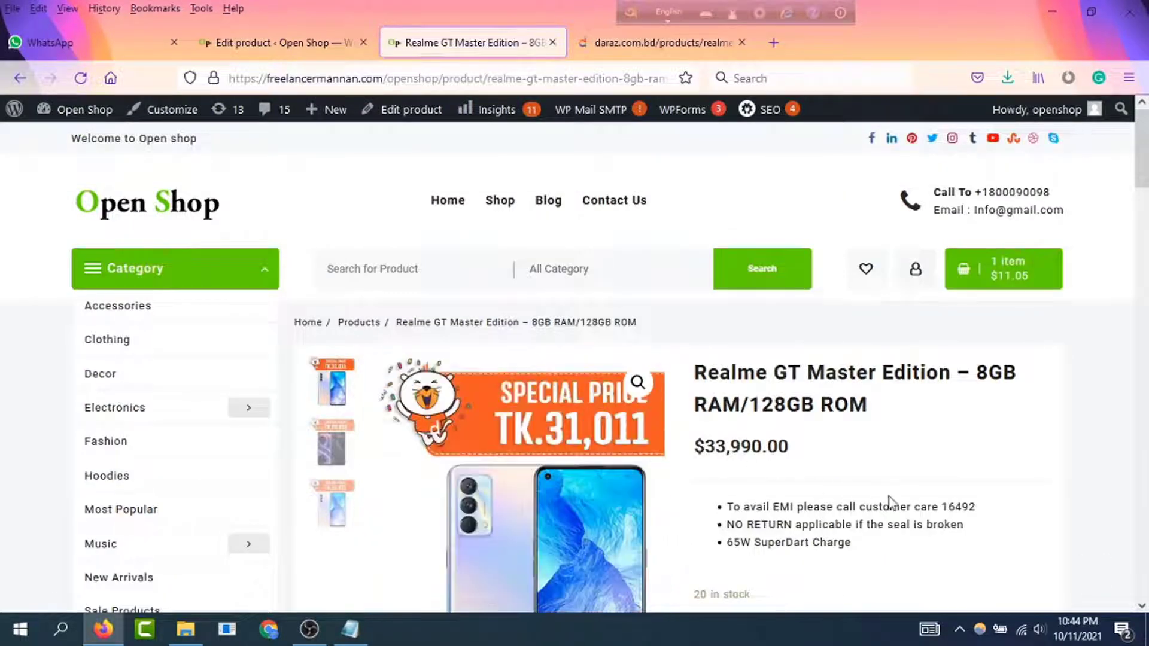
scroll(893, 495, down, 1)
scroll(892, 494, up, 1)
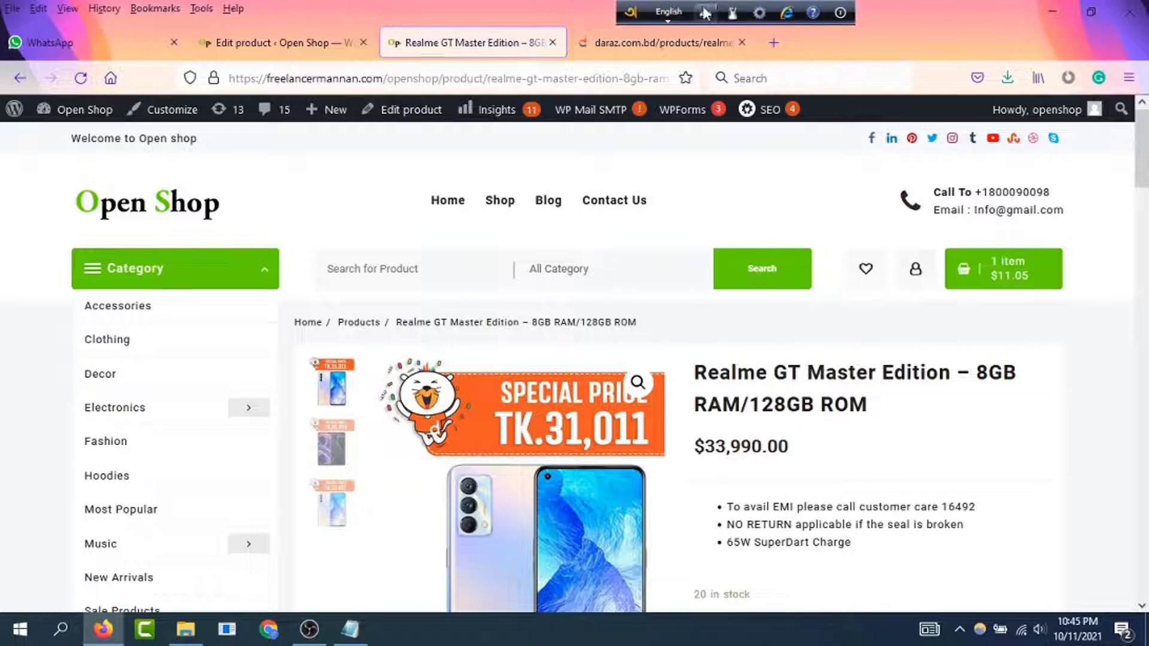
Step: Switch to the Daraz site and open the T-Shirts category under Men's Fashion
click(666, 43)
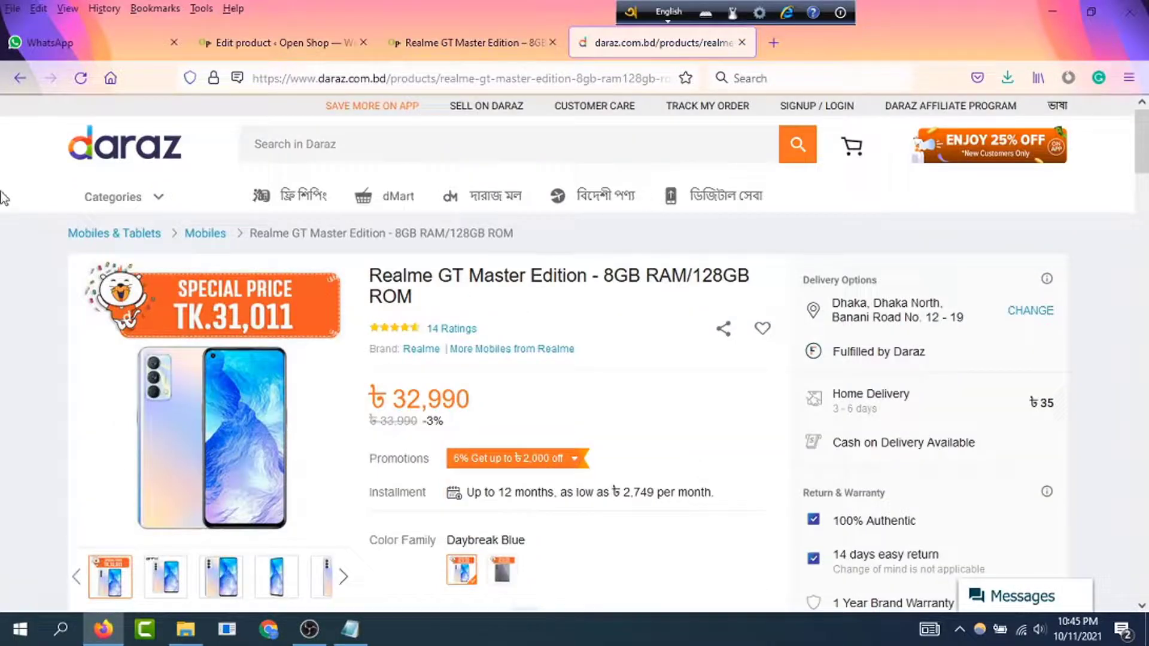
mouse_move(103, 213)
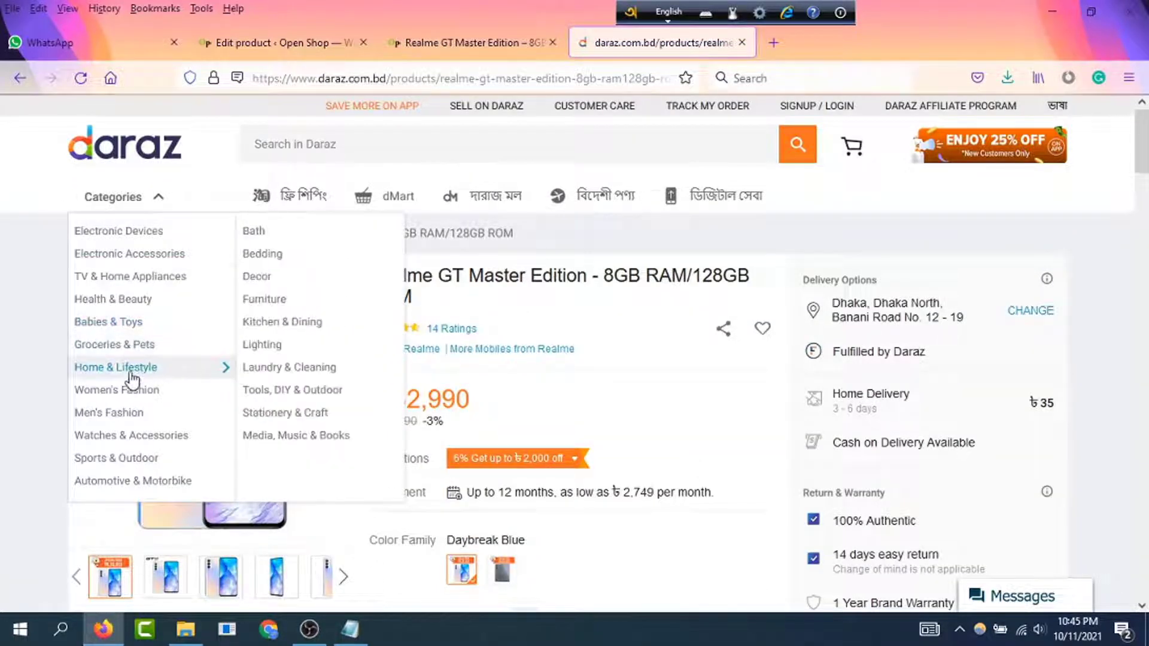
mouse_move(121, 412)
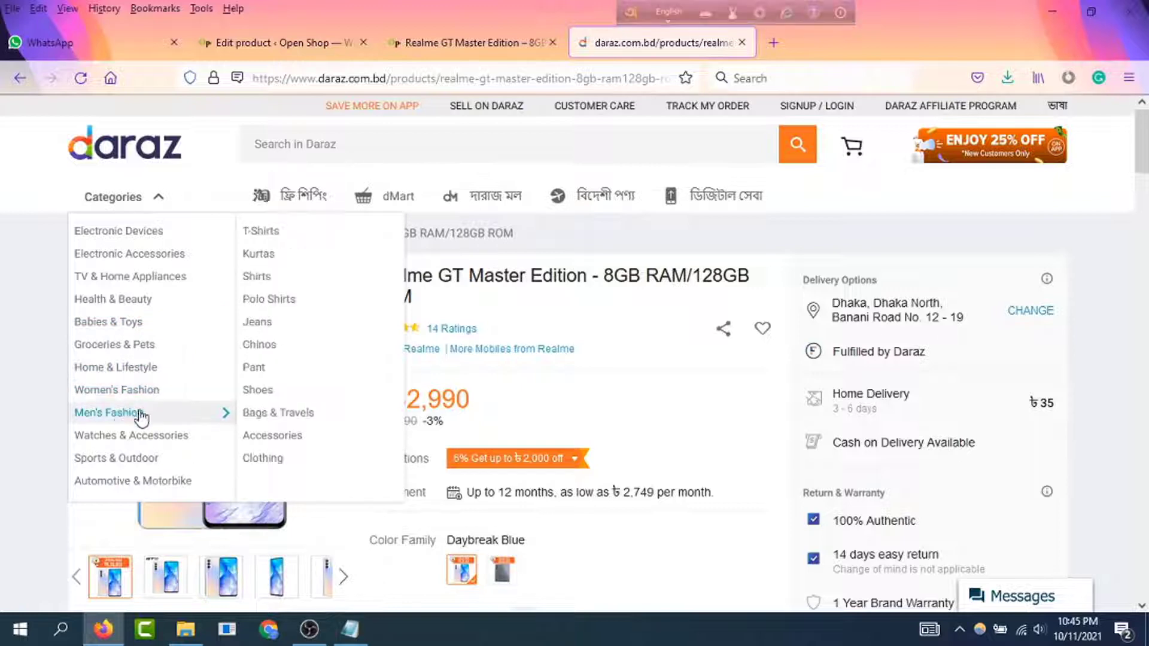
click(268, 236)
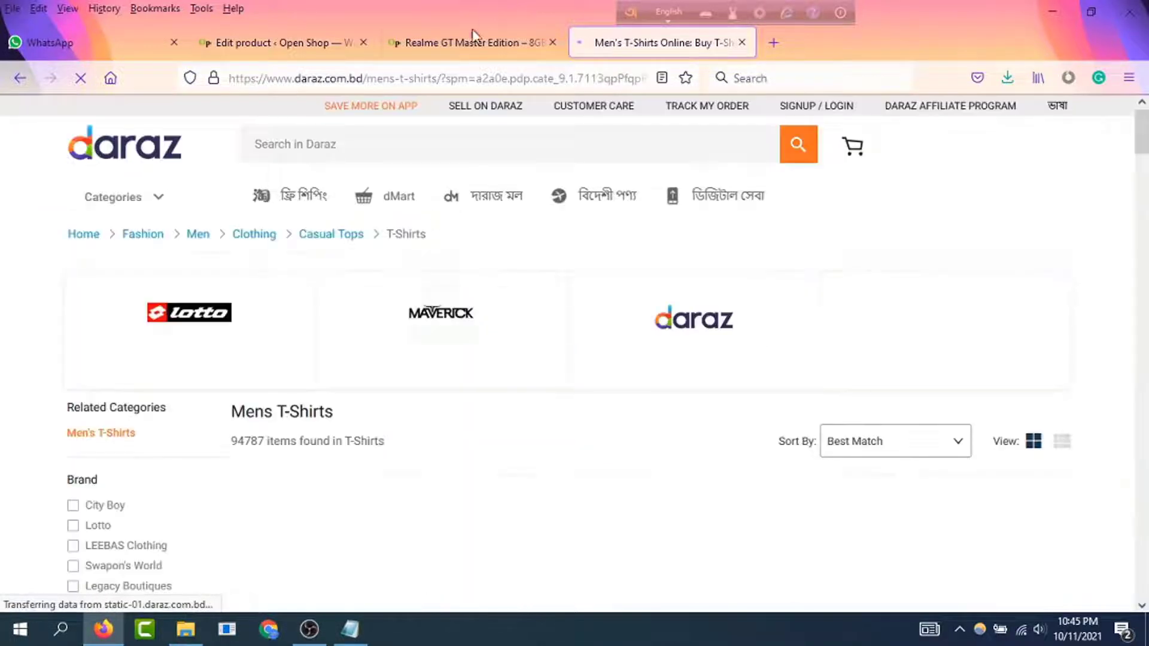
Step: Return to the Realme GT Master Edition storefront page and check the price it shows
click(472, 41)
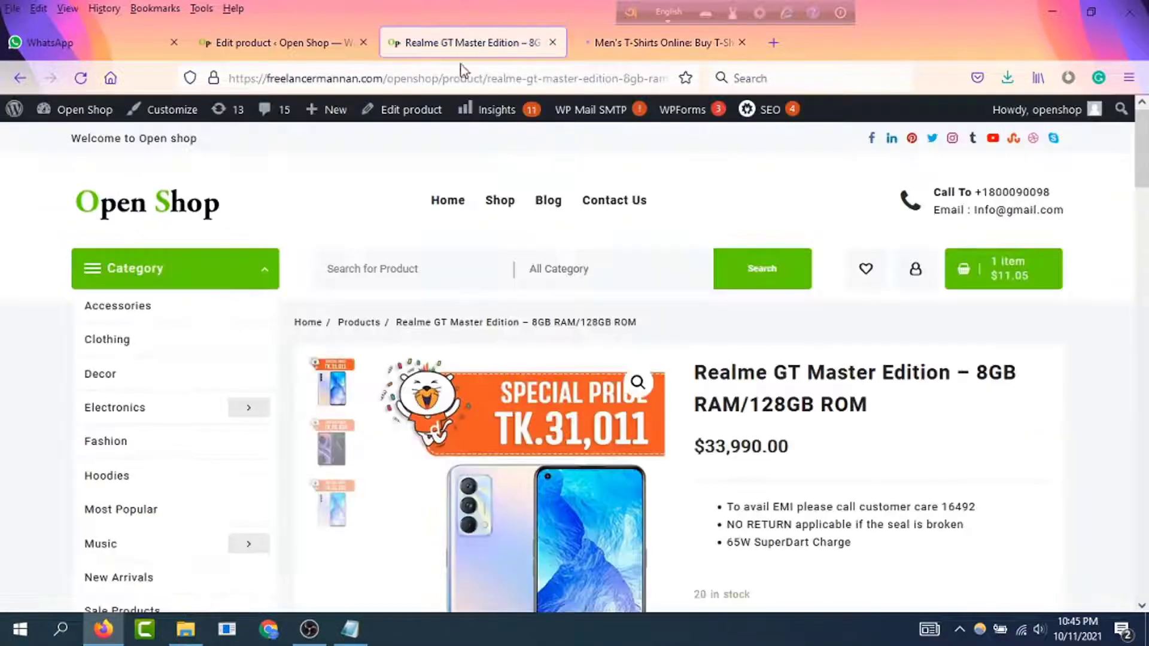
scroll(709, 311, down, 3)
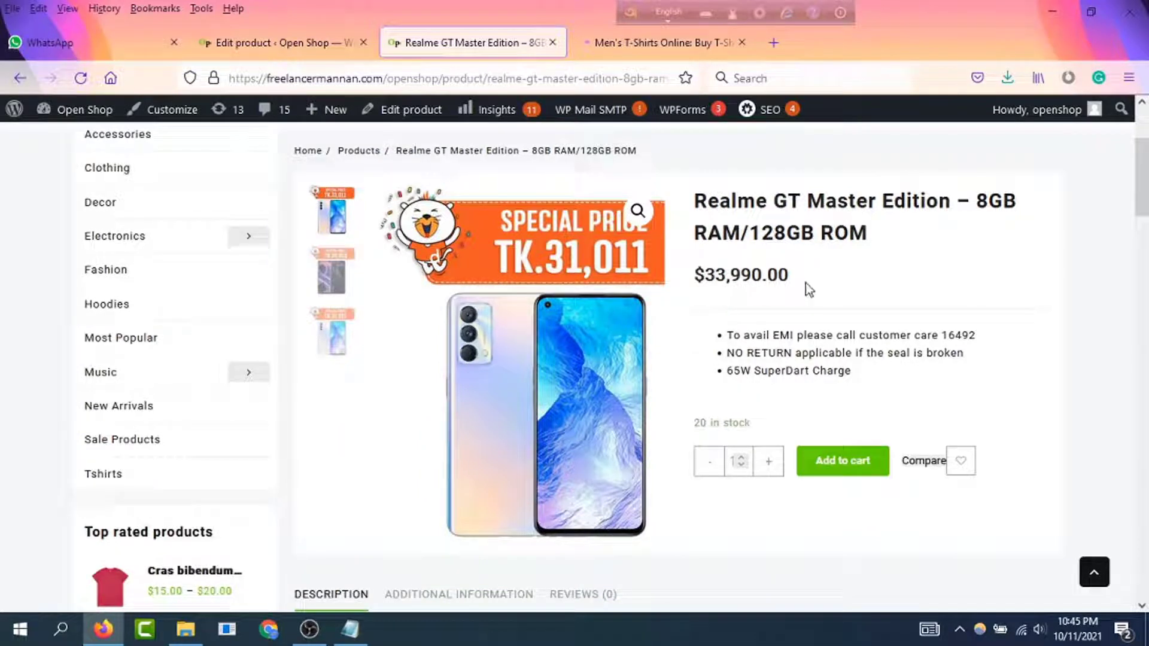
drag(799, 283, 707, 281)
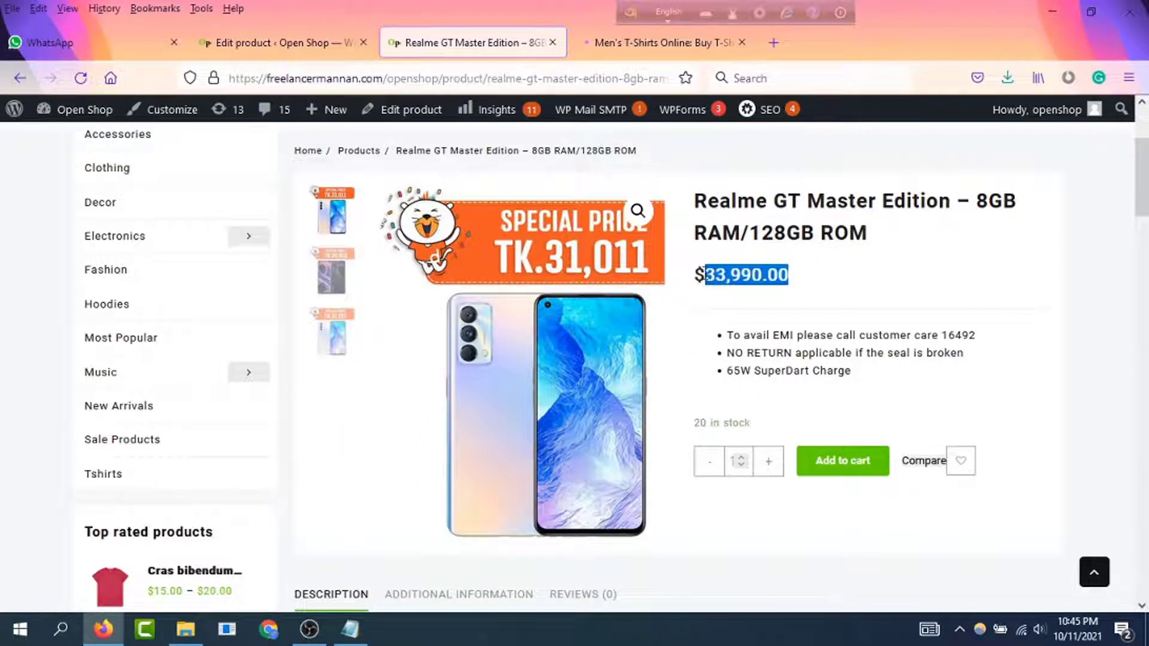
Step: In the Realme product's general product data, set the sale price start date to 2021-10-11
click(231, 43)
scroll(488, 340, down, 7)
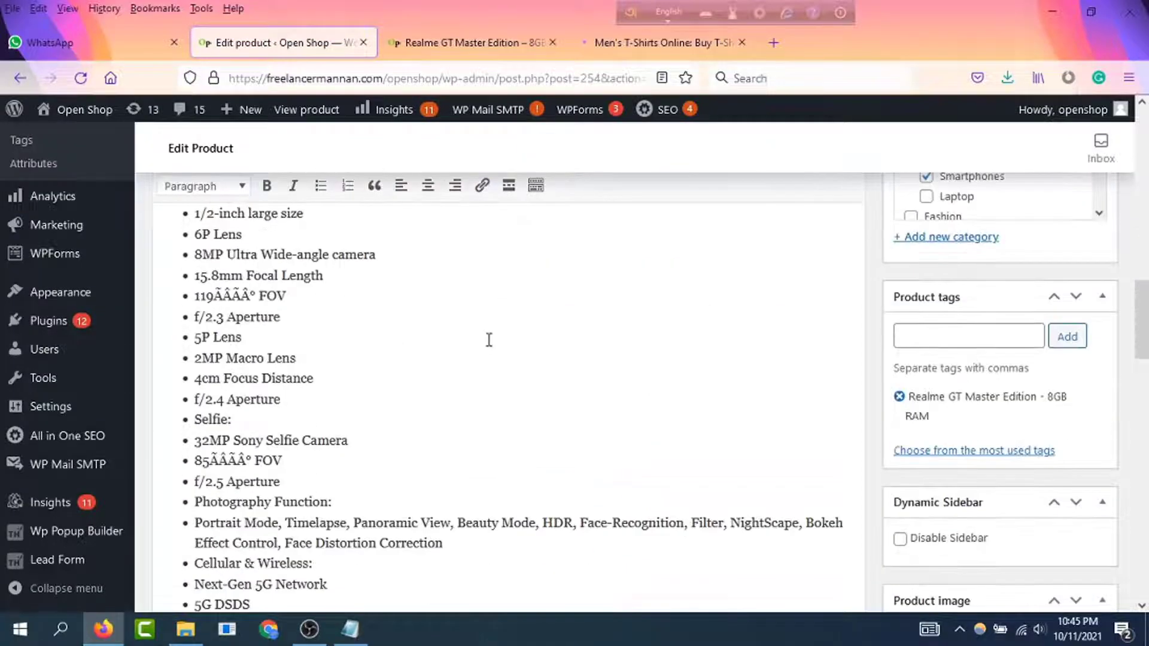
scroll(488, 339, up, 8)
scroll(487, 335, down, 15)
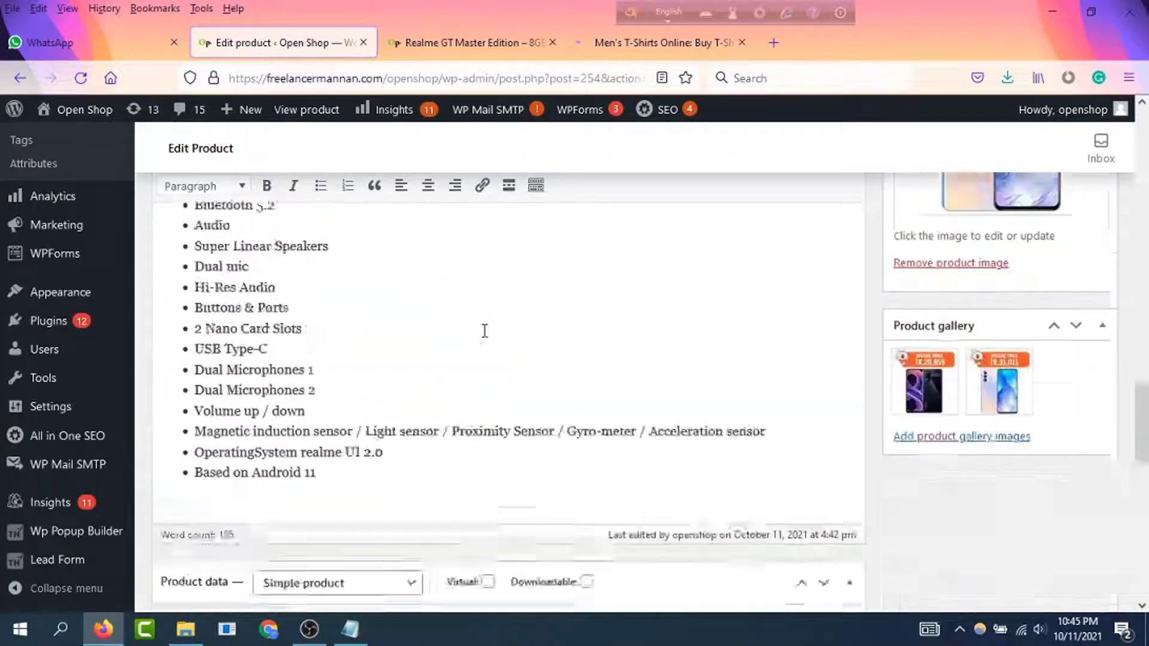
scroll(485, 331, down, 5)
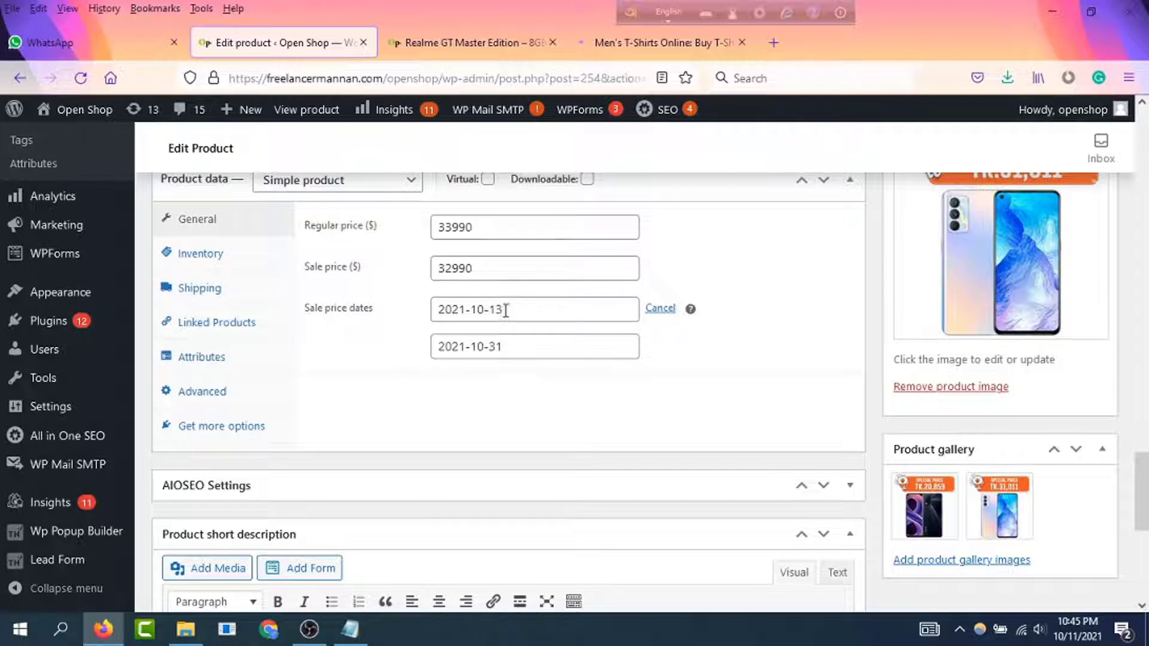
drag(505, 310, 498, 314)
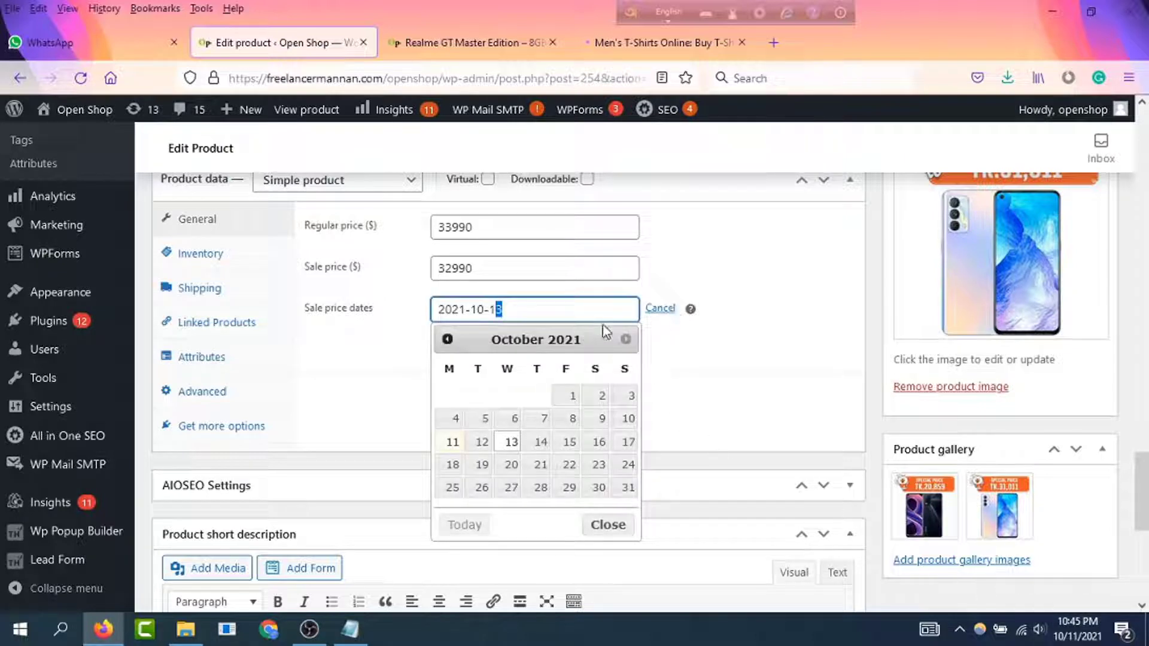
click(707, 332)
click(557, 311)
click(453, 443)
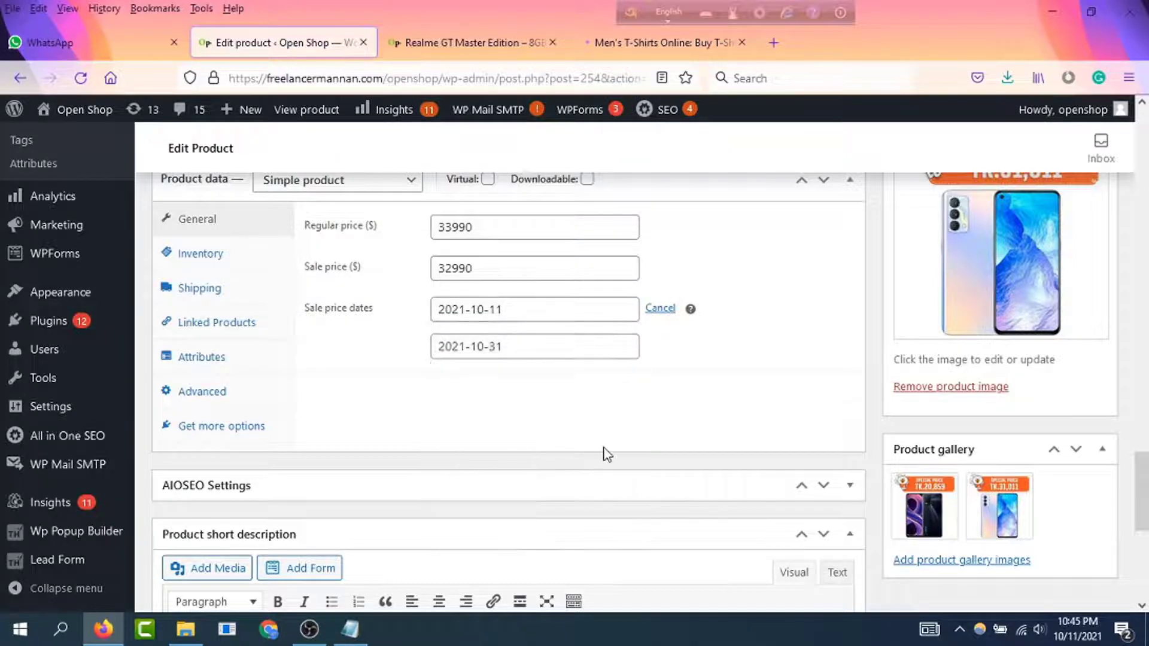
Step: Update the published Realme GT Master Edition product to save the changed sale dates
scroll(707, 390, up, 20)
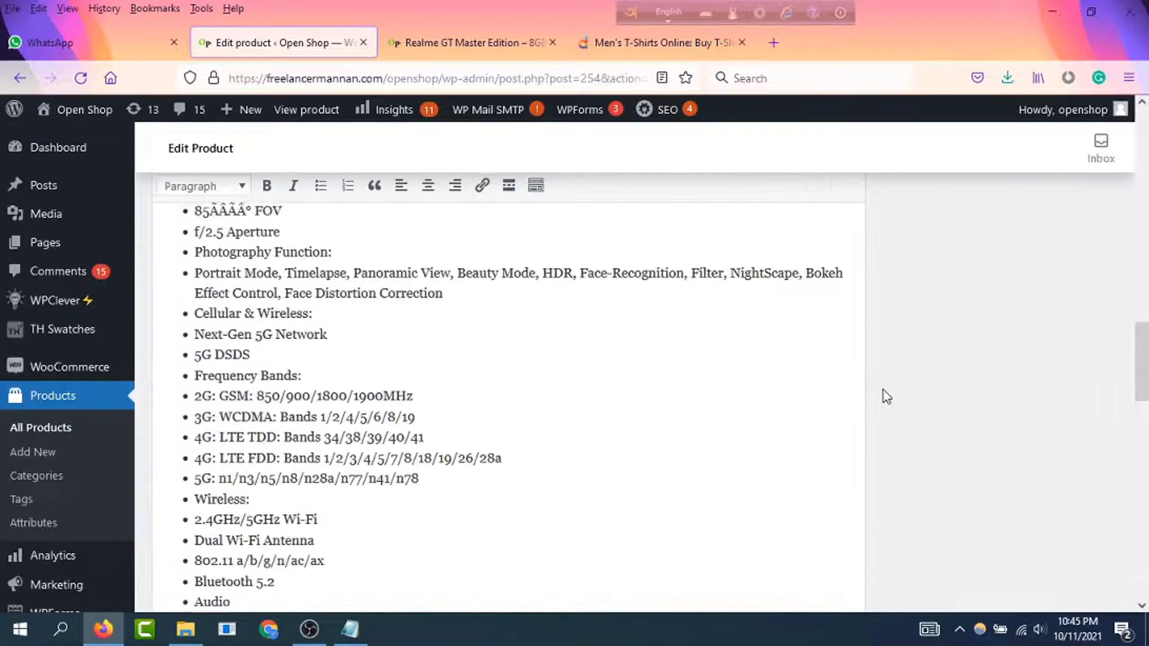
scroll(1018, 431, up, 5)
scroll(1067, 472, down, 7)
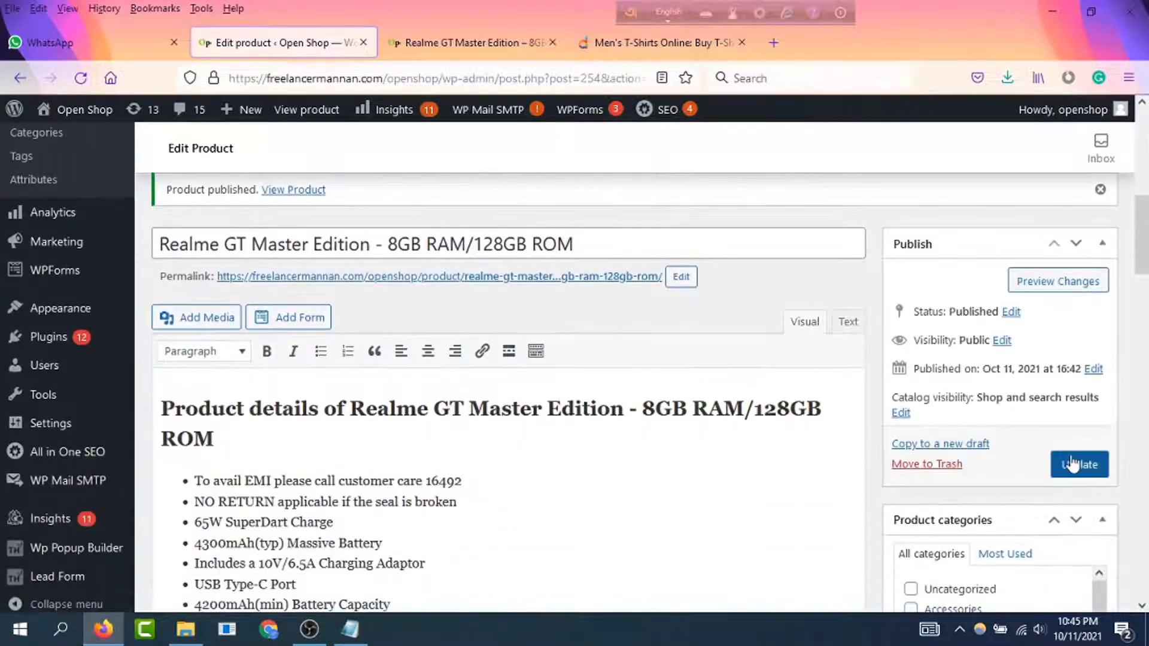
click(1078, 465)
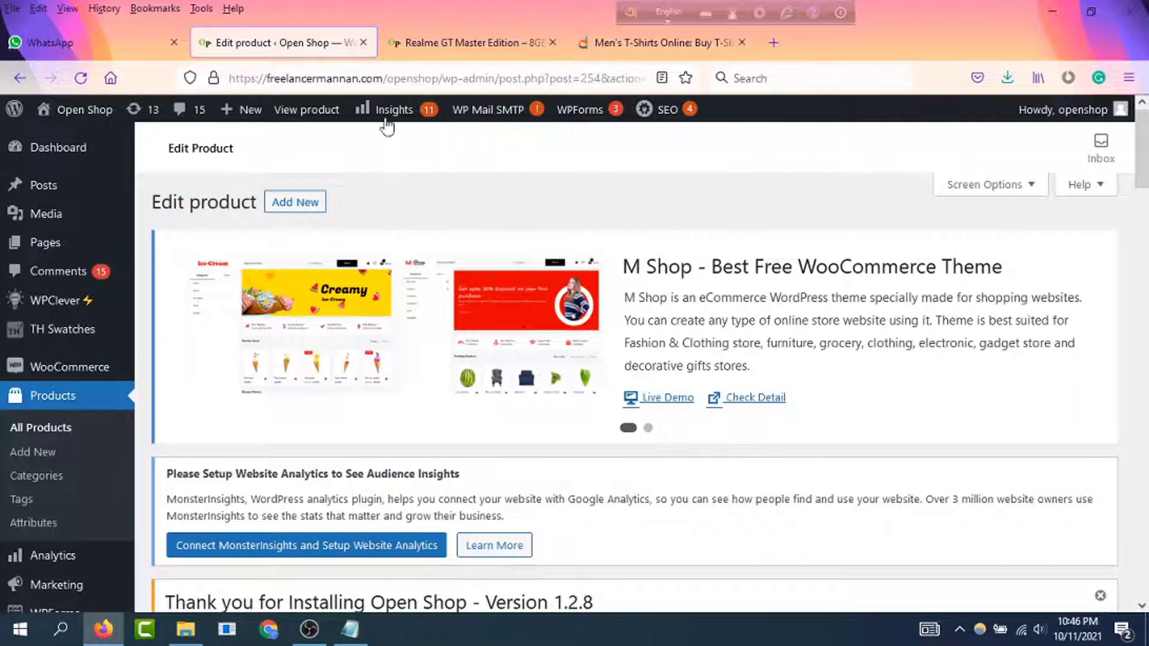
Step: Reload the Realme GT Master Edition storefront page and compare its regular and sale prices
click(467, 43)
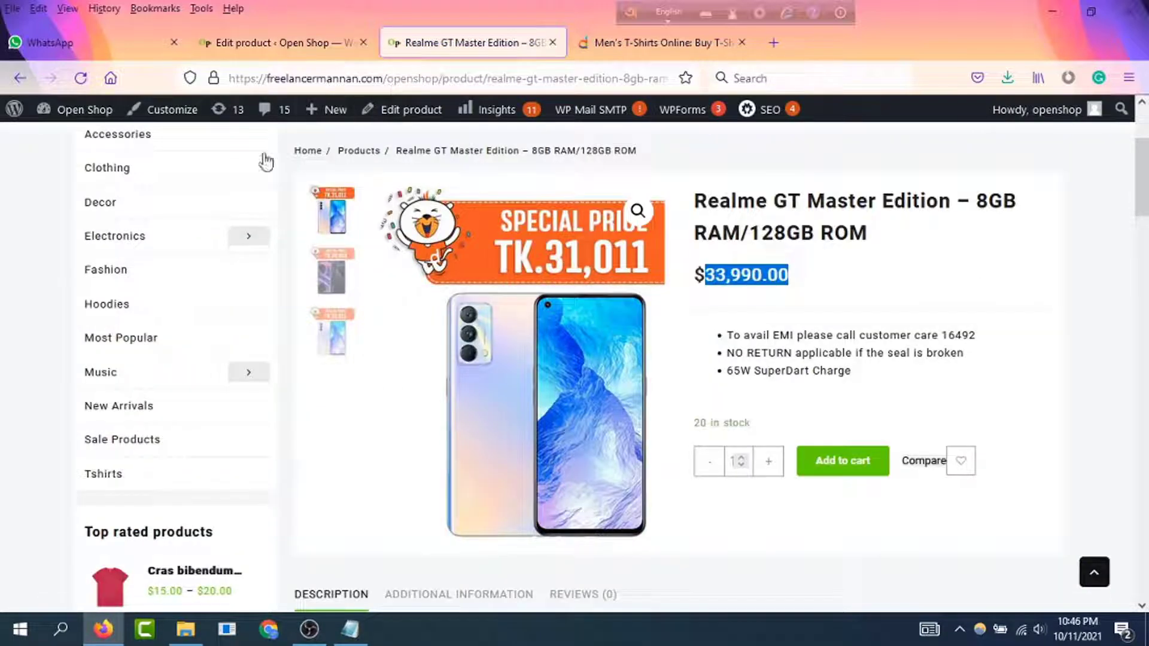
click(82, 78)
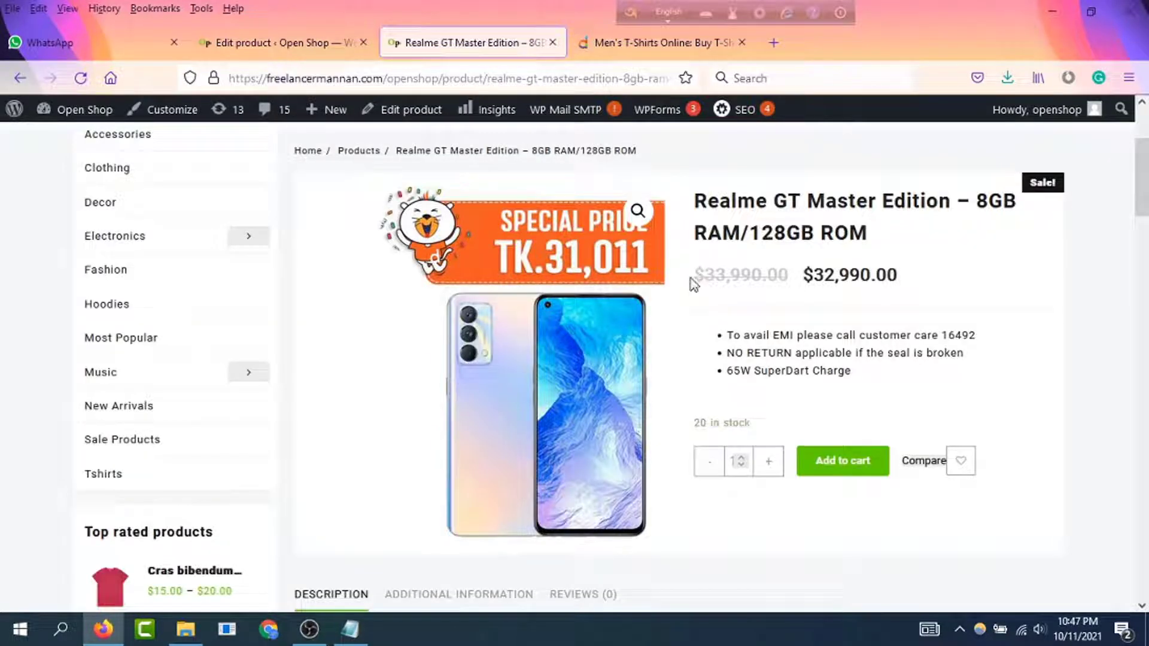
drag(693, 282, 781, 276)
click(915, 289)
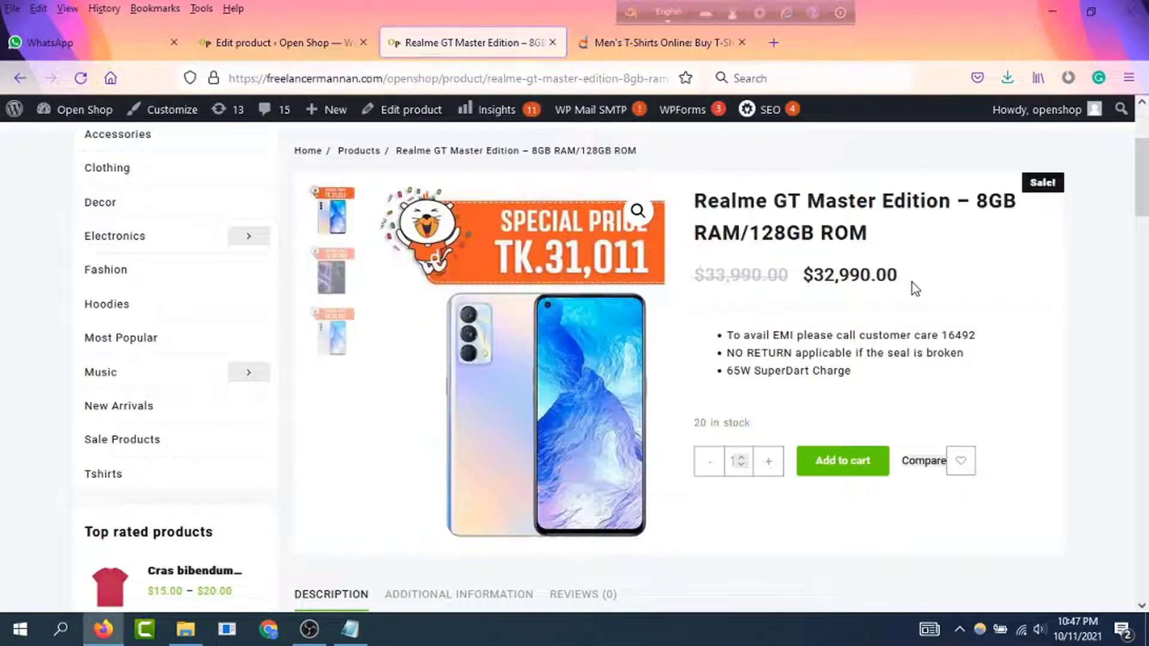
drag(915, 289, 812, 281)
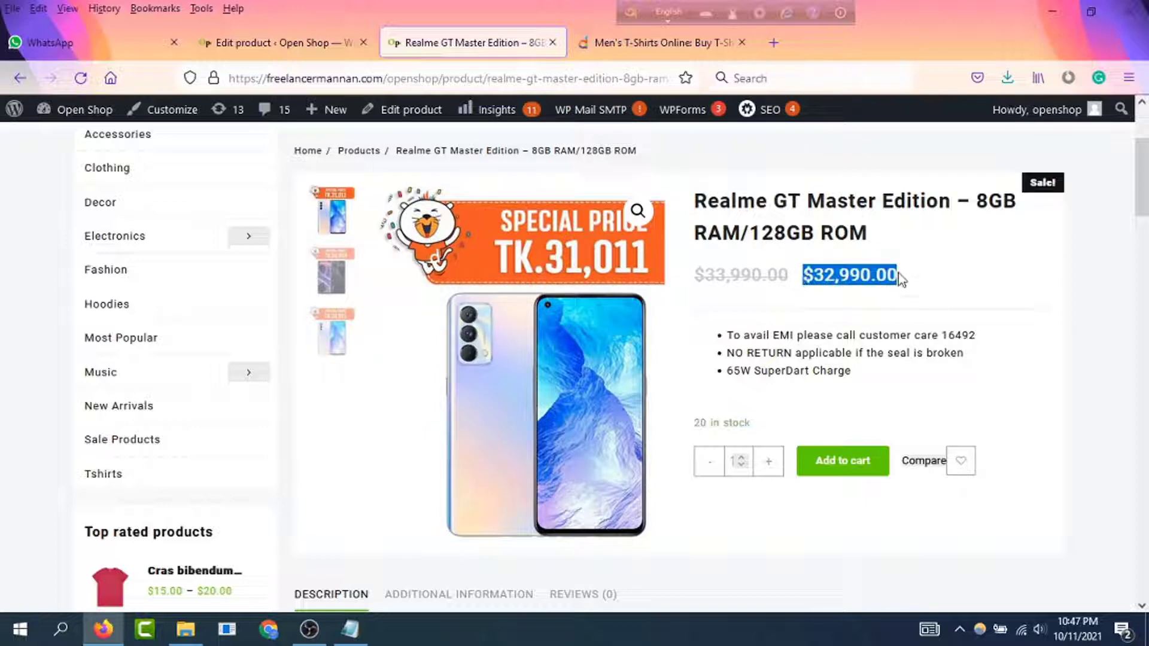
click(941, 288)
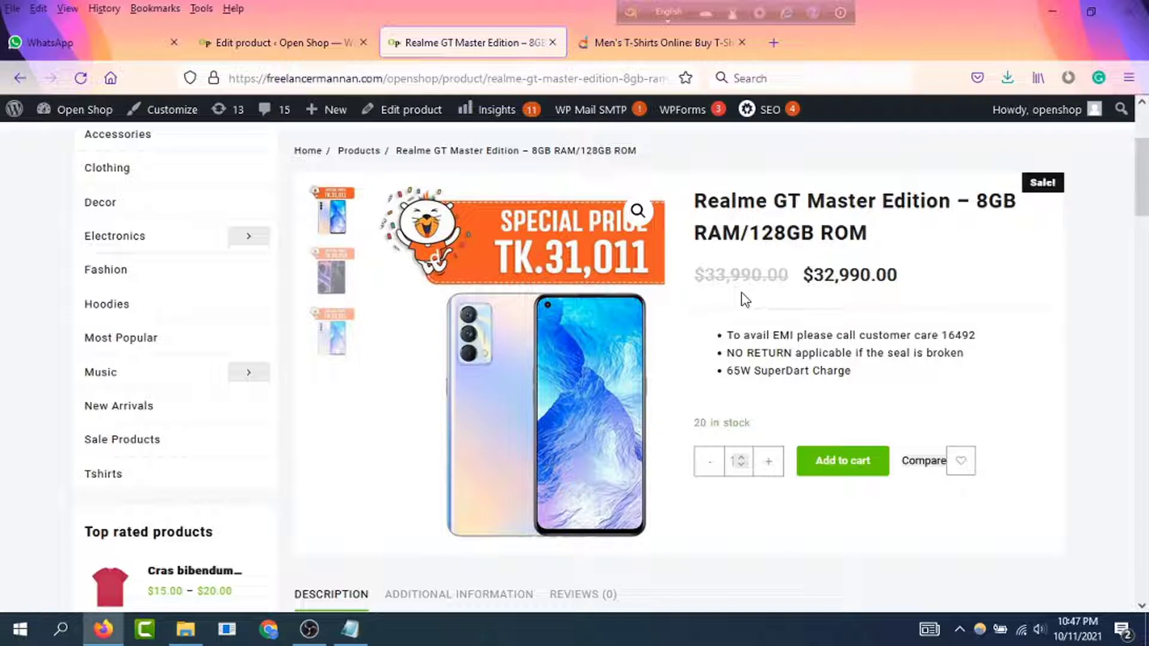
scroll(750, 377, up, 3)
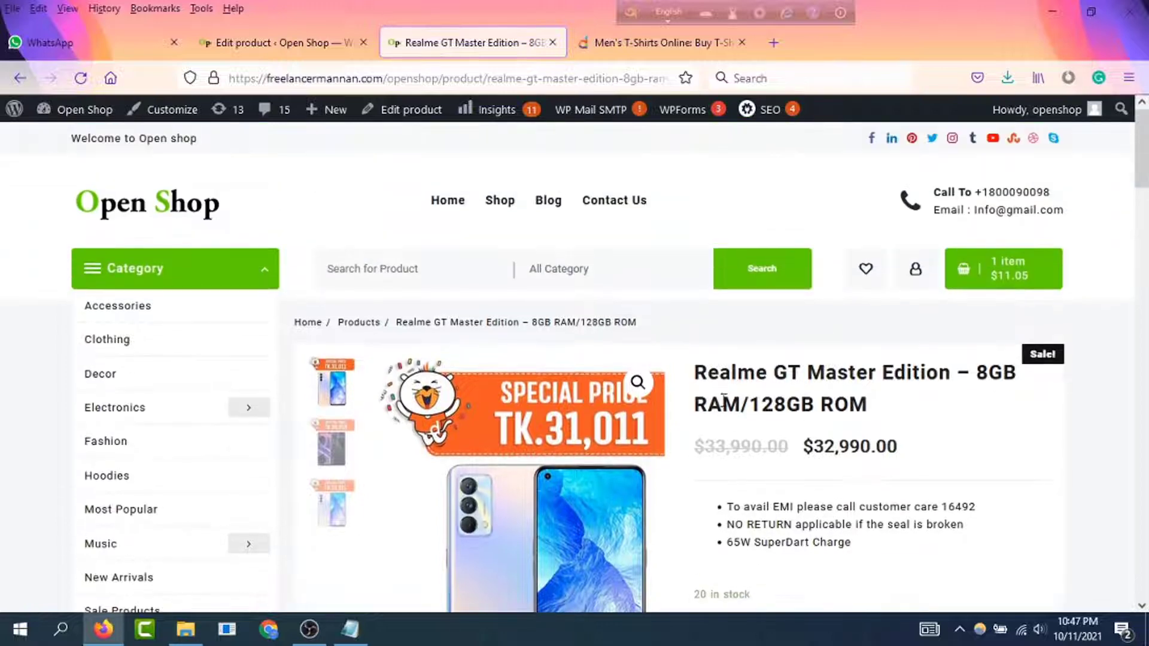
Step: Open the product Attributes page in the site admin and review the existing attributes and the form for adding one
click(260, 48)
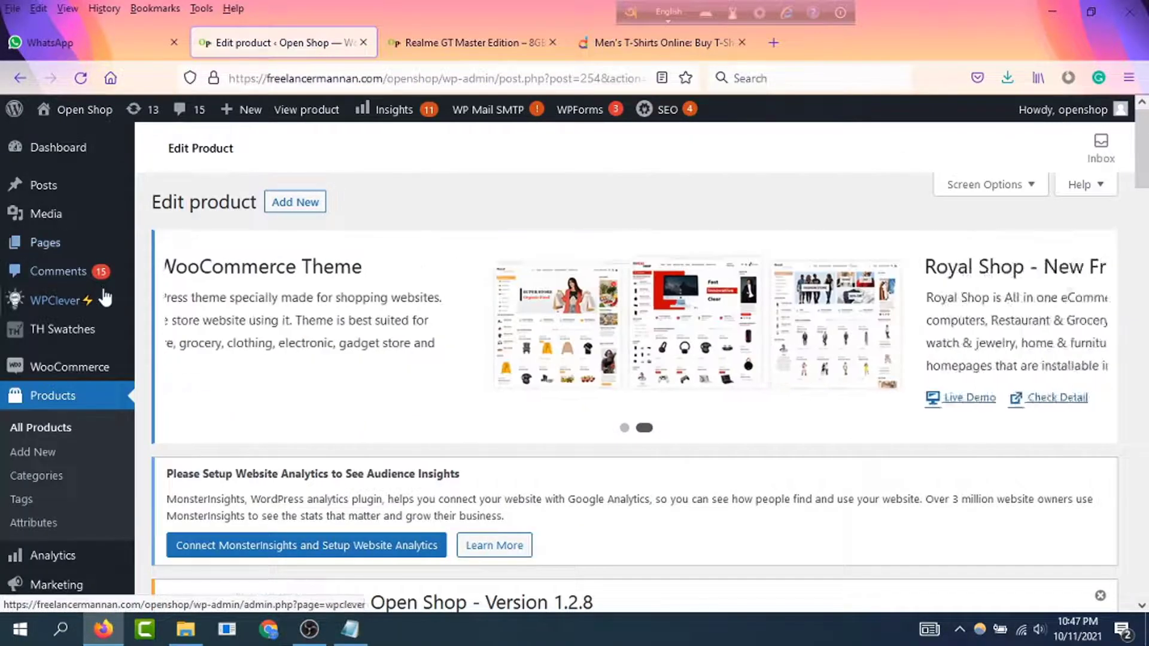
scroll(102, 299, down, 5)
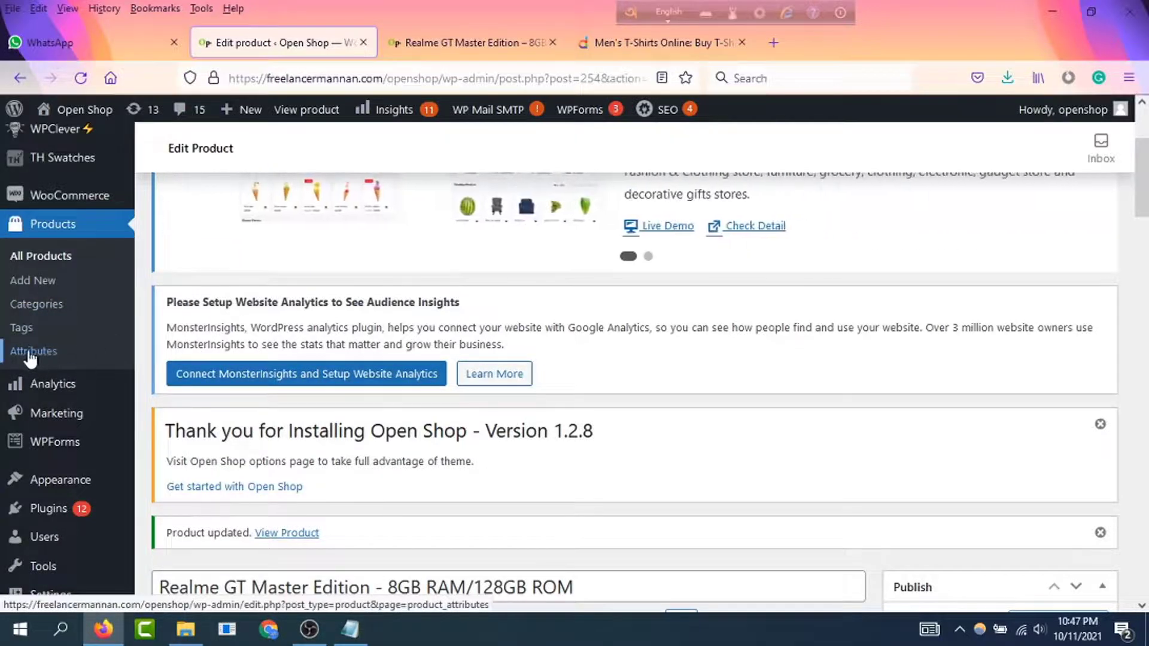
click(363, 385)
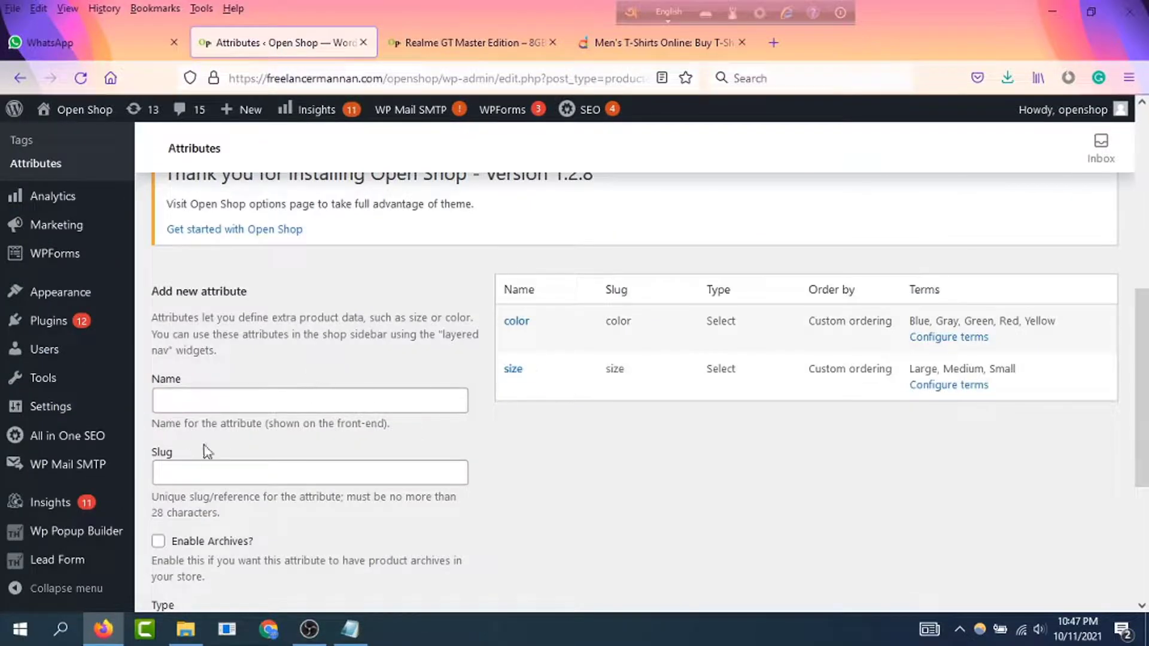
mouse_move(521, 346)
mouse_move(544, 376)
click(234, 395)
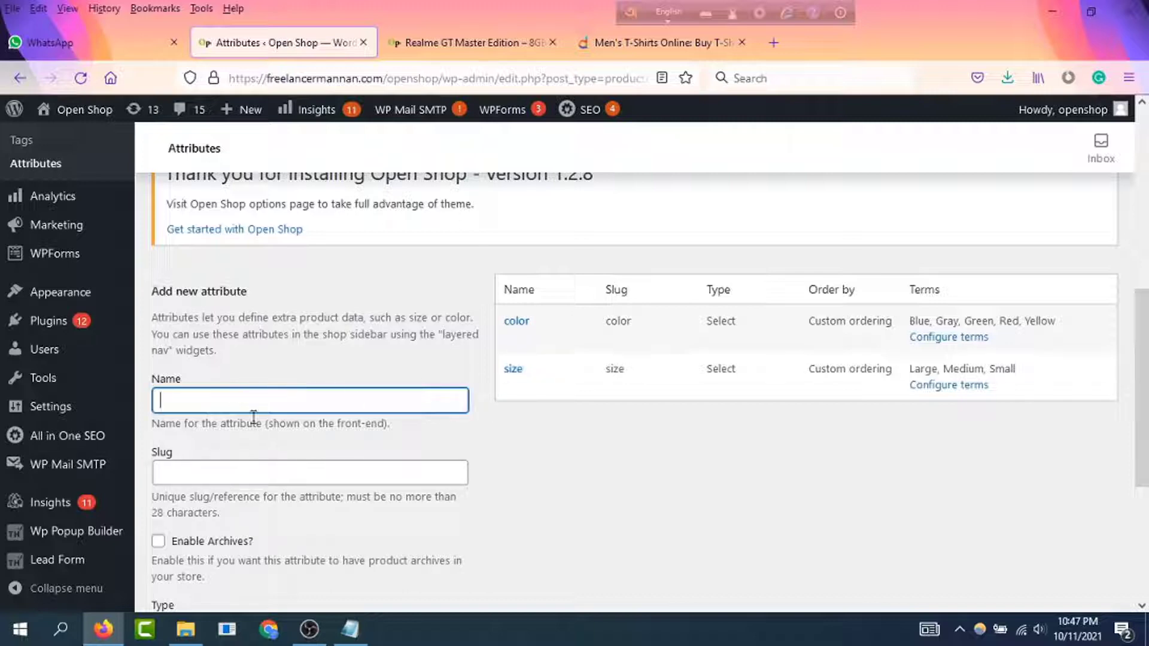
scroll(254, 417, down, 4)
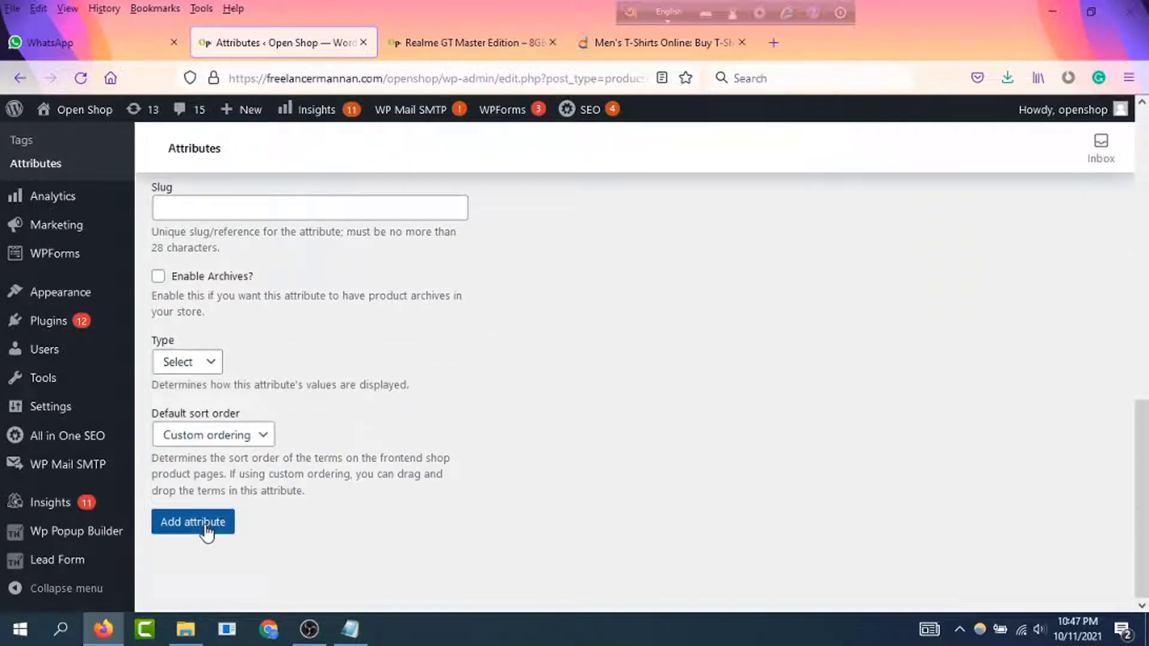
scroll(532, 473, up, 4)
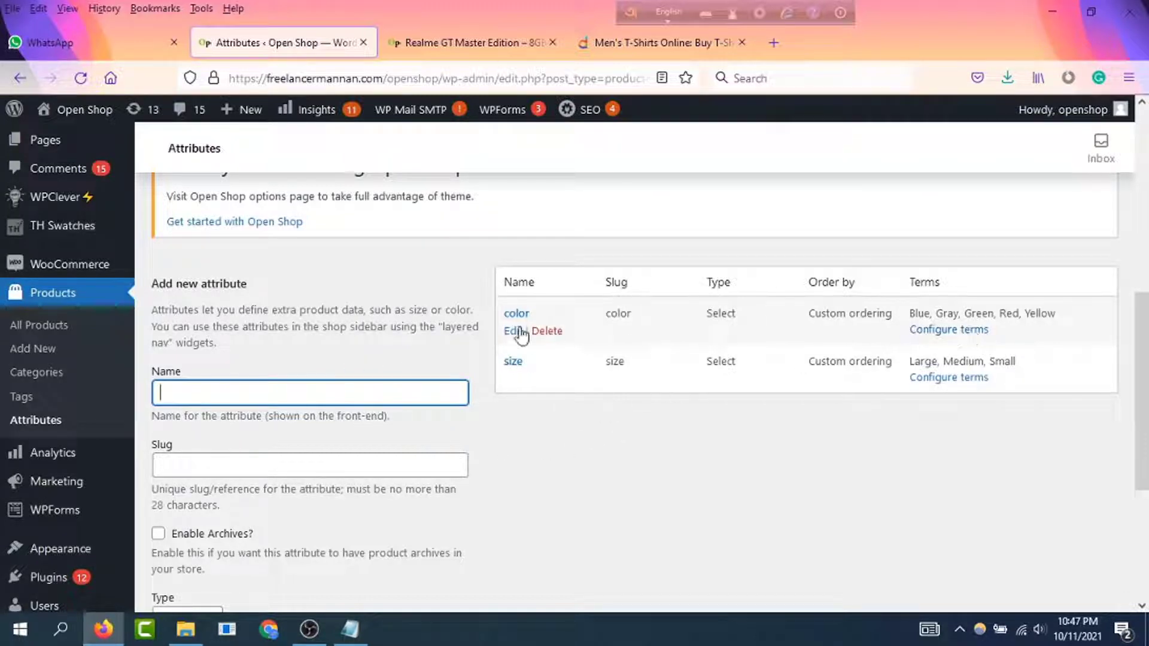
Step: Open the terms of the color attribute and add a new color named white
click(955, 333)
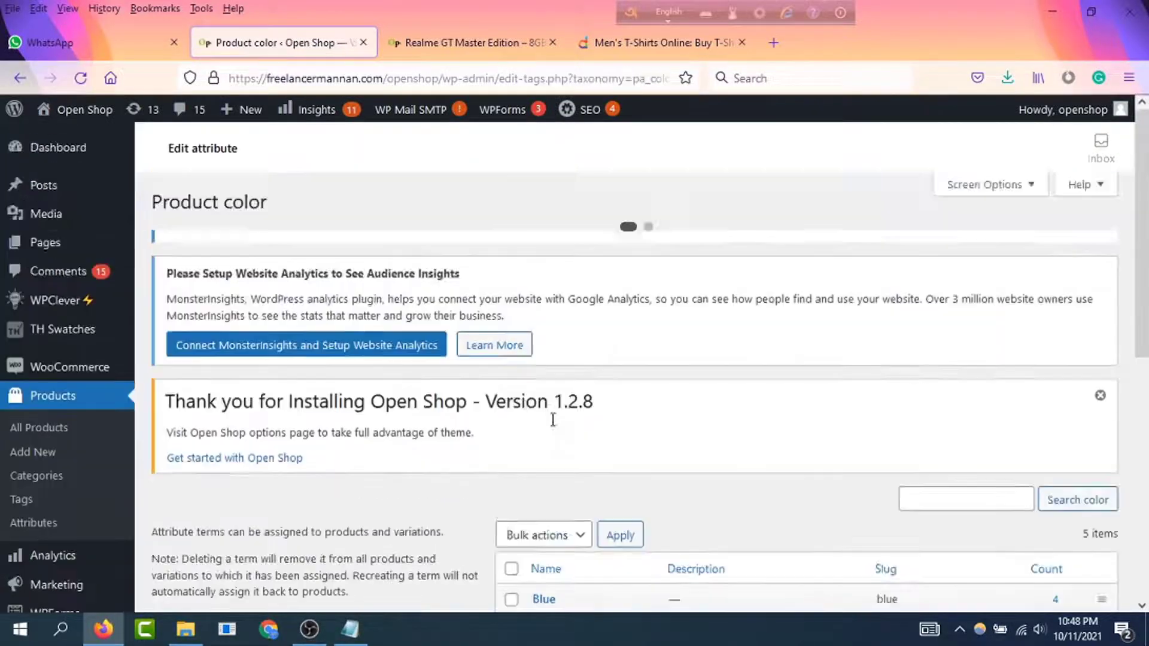
scroll(553, 419, down, 5)
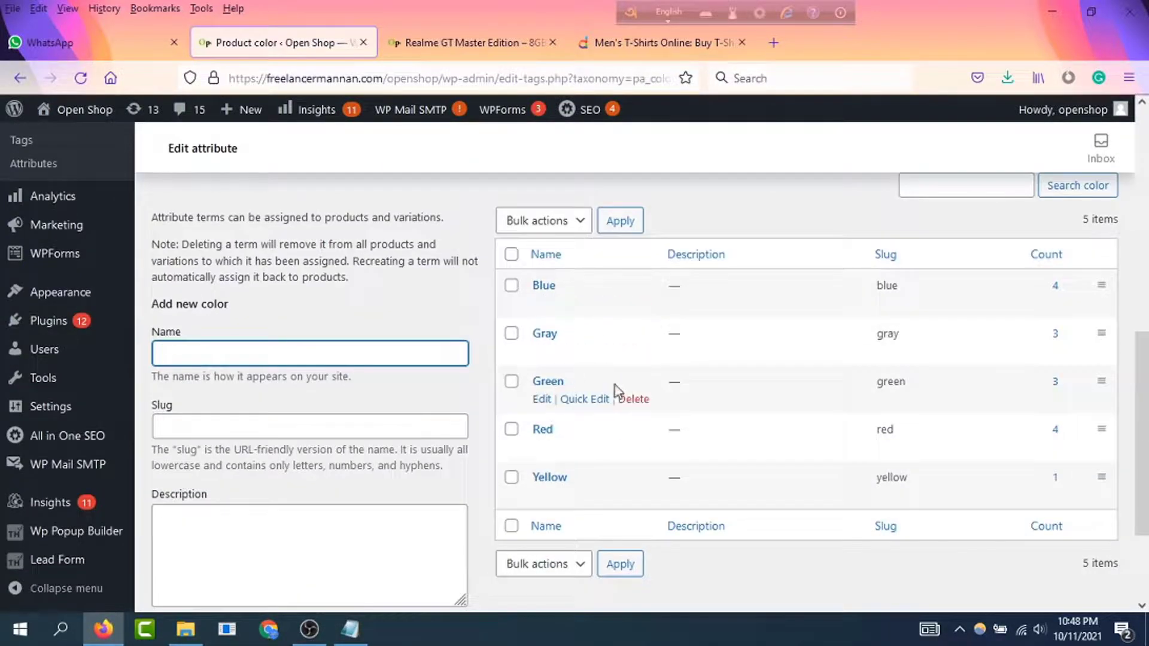
scroll(428, 429, down, 2)
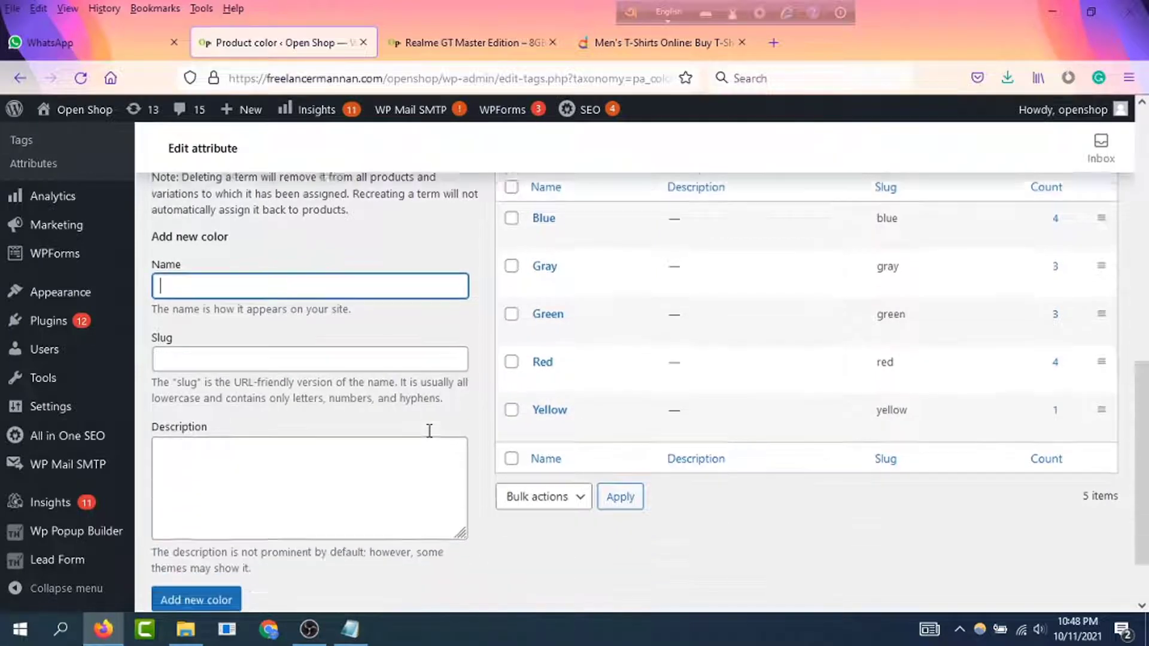
click(302, 270)
text(wh)
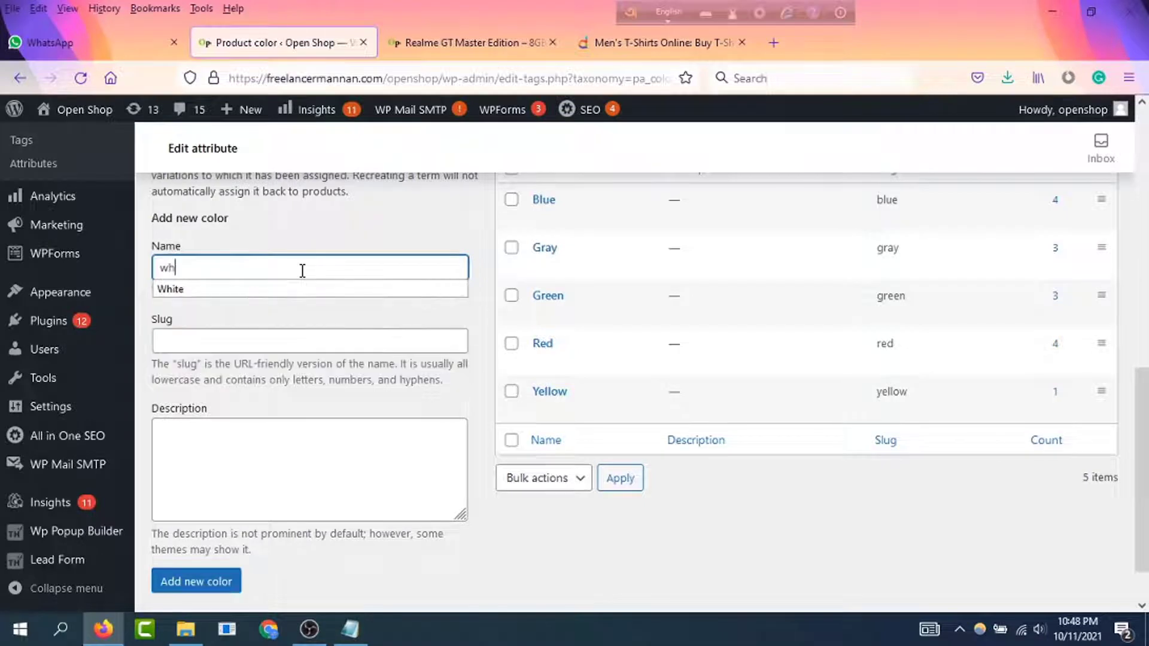
text(ite)
scroll(292, 270, down, 1)
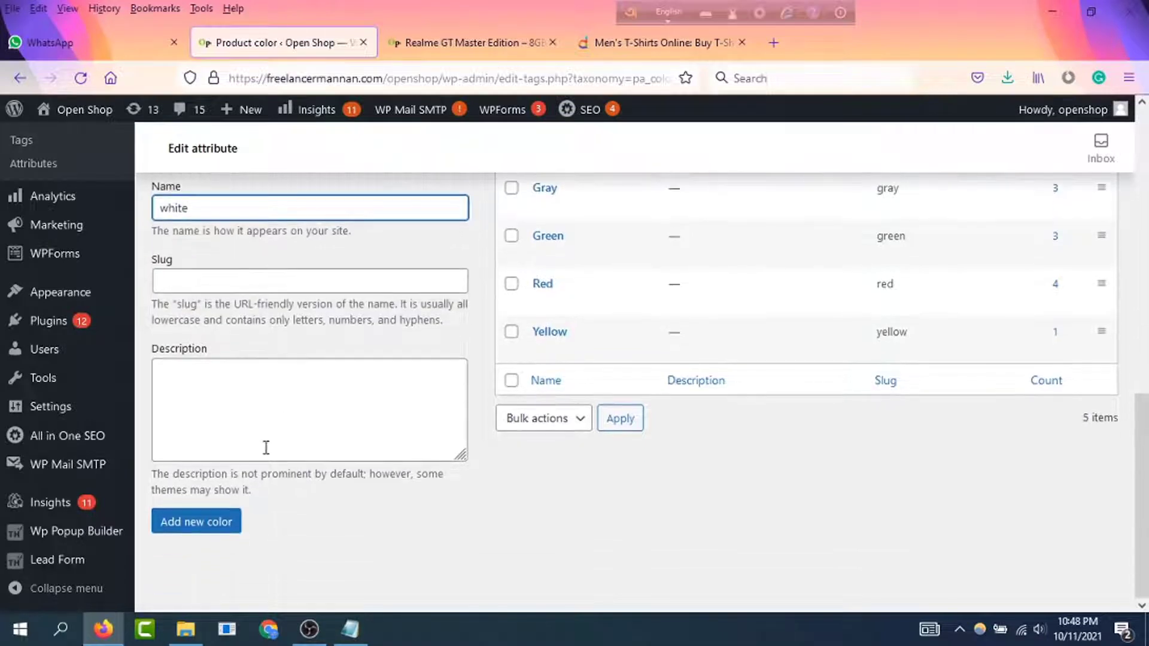
click(200, 523)
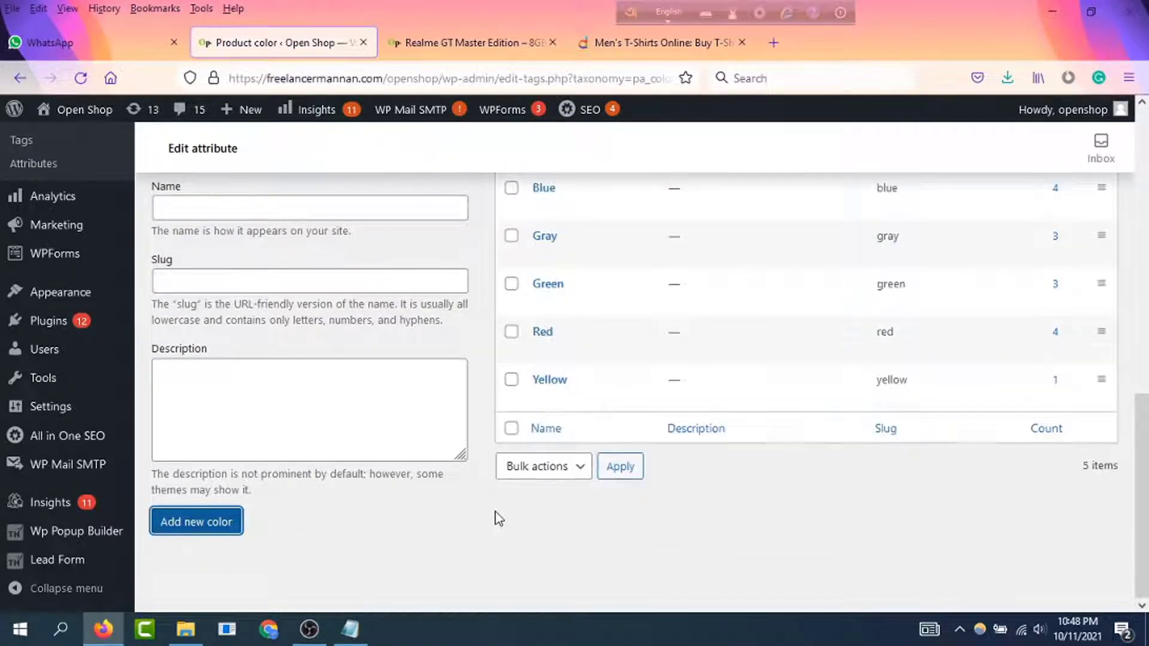
Step: Examine the list of color terms and the form for adding a new color
scroll(628, 359, up, 2)
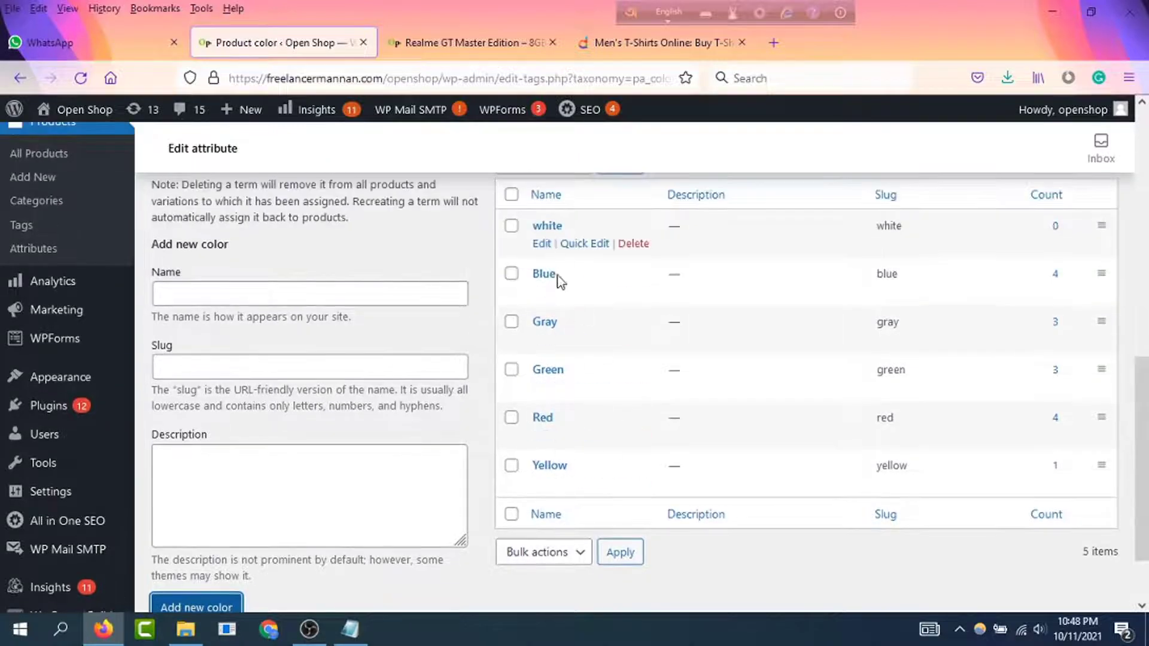
scroll(509, 464, down, 1)
scroll(419, 449, up, 2)
scroll(359, 440, down, 3)
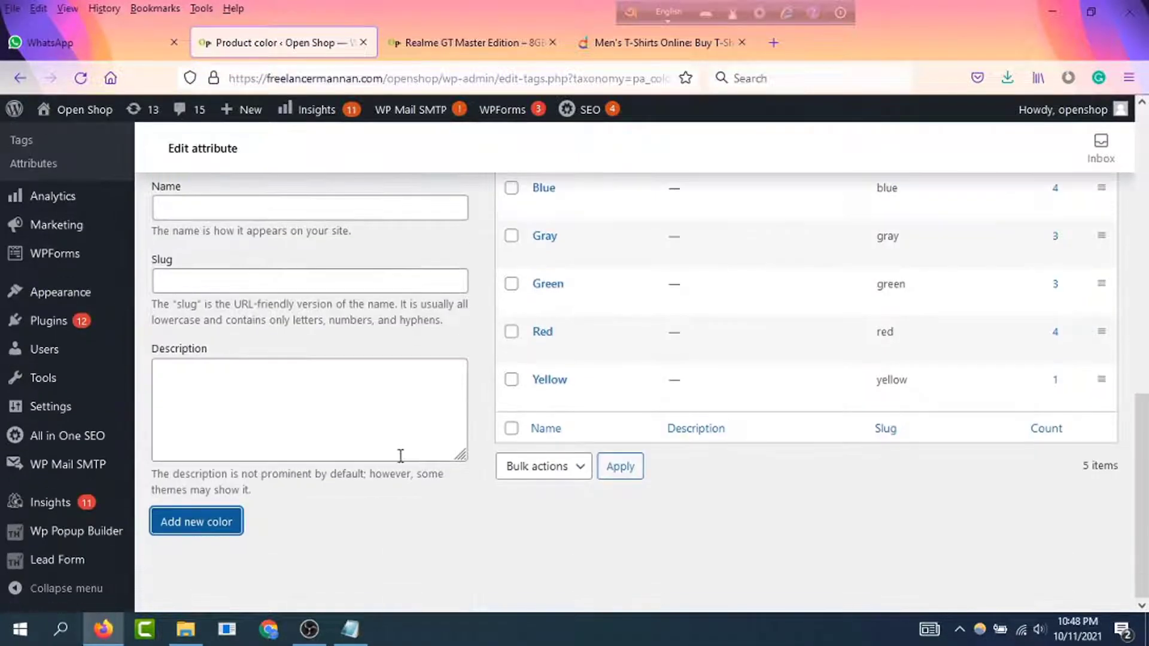
scroll(299, 432, up, 5)
scroll(300, 353, up, 1)
scroll(325, 403, down, 5)
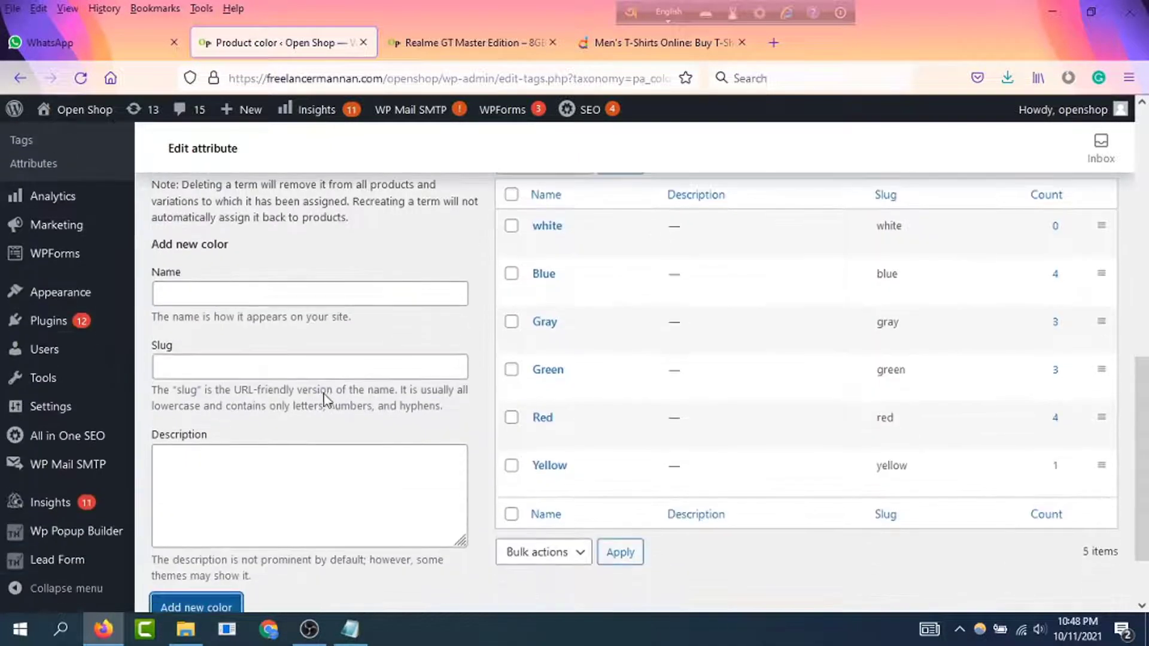
scroll(329, 397, up, 5)
Step: Return to the product Attributes page and open the terms of the size attribute
click(34, 333)
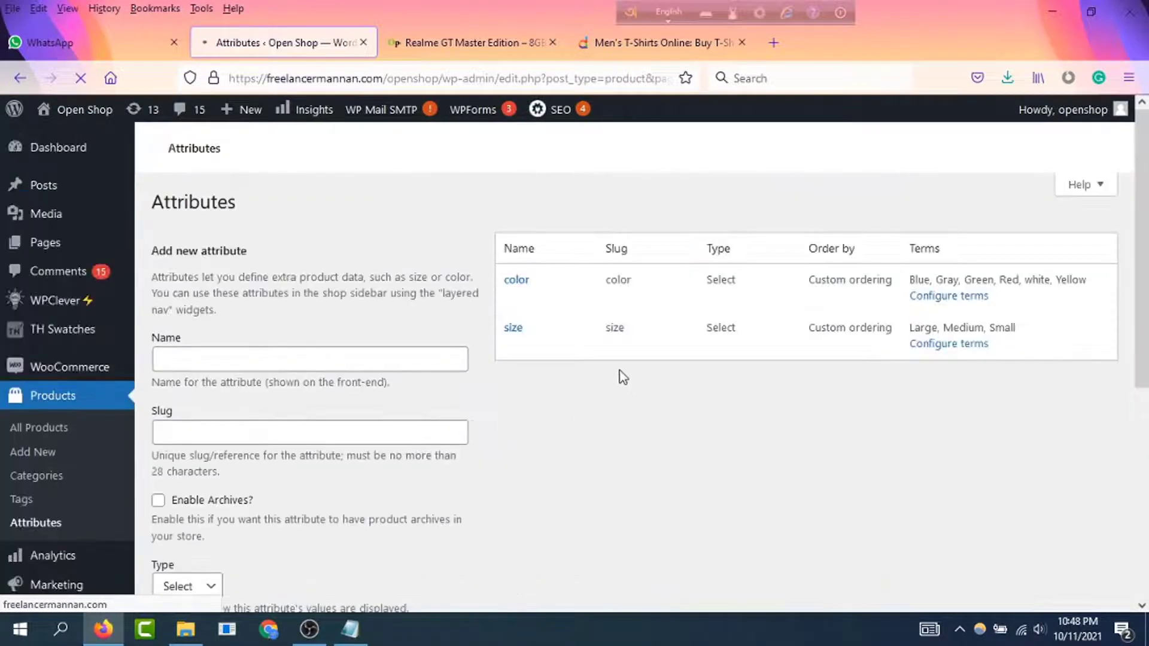
scroll(743, 393, down, 5)
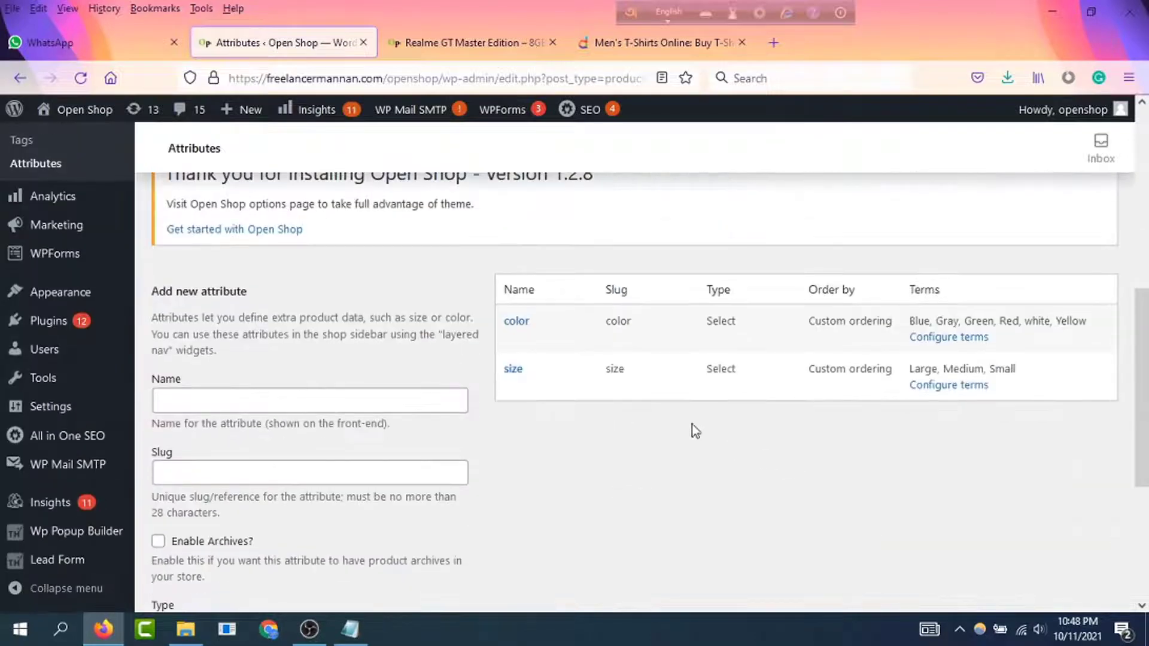
mouse_move(540, 372)
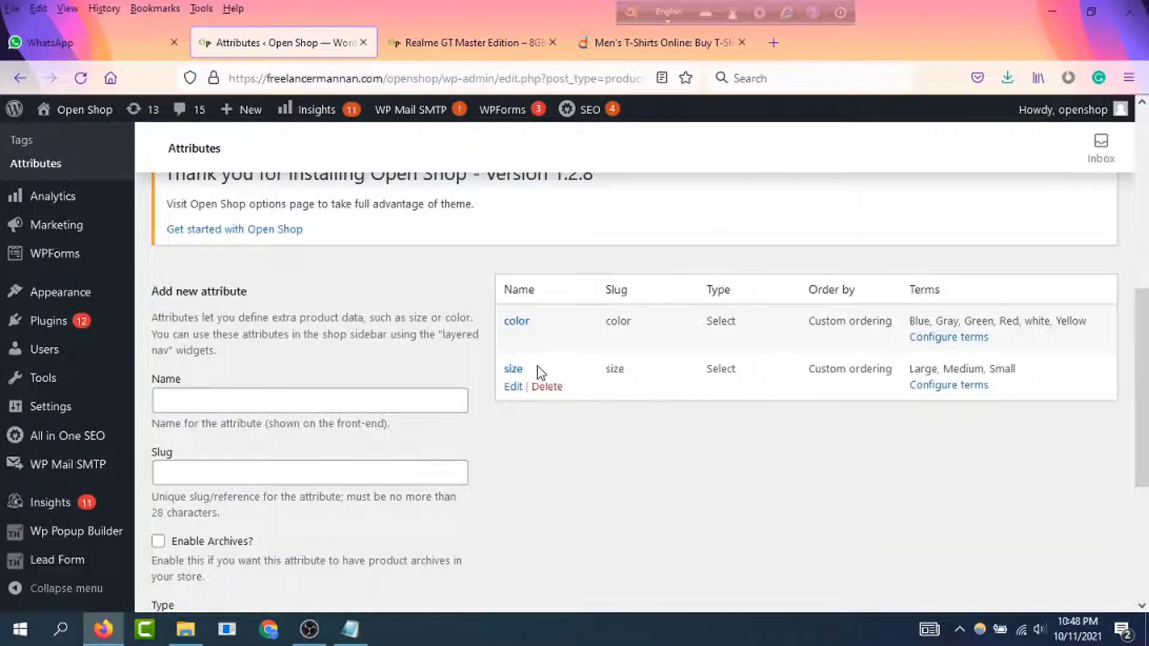
click(948, 386)
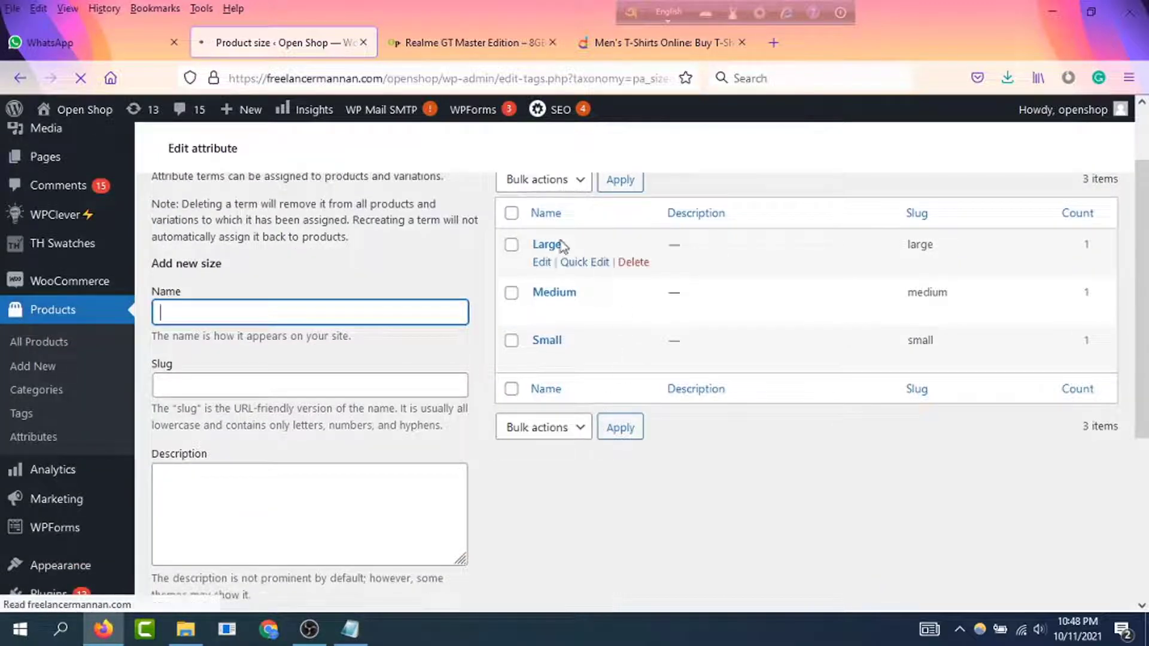
scroll(629, 353, down, 5)
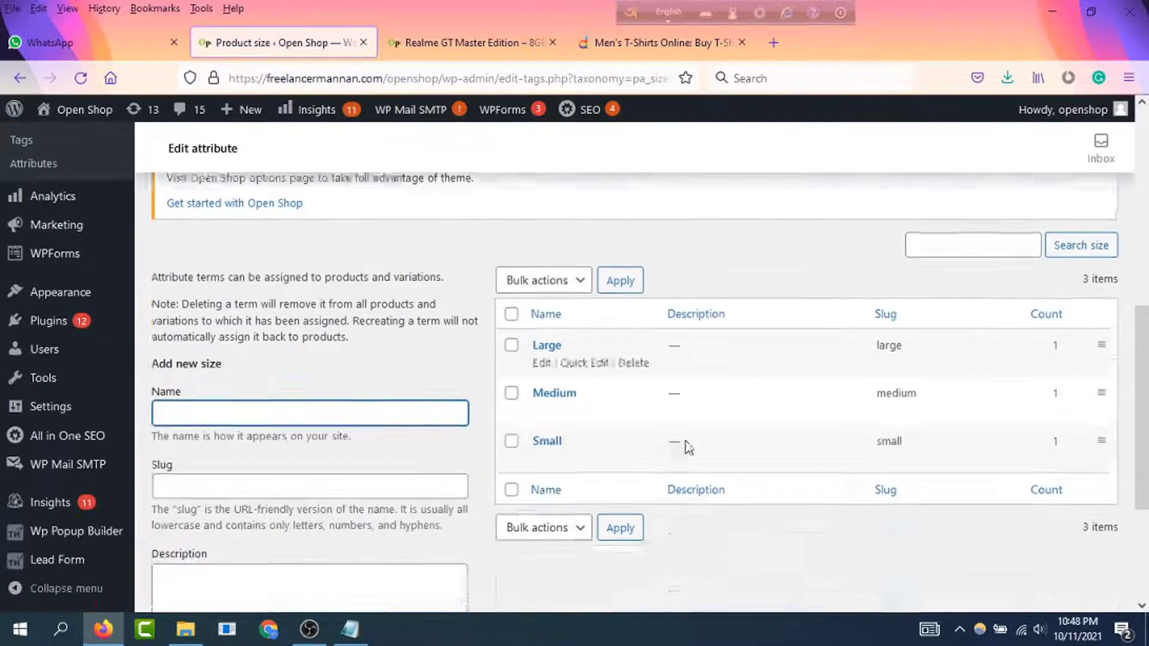
Step: Permanently delete the Large, Medium and Small terms from the size attribute
click(633, 303)
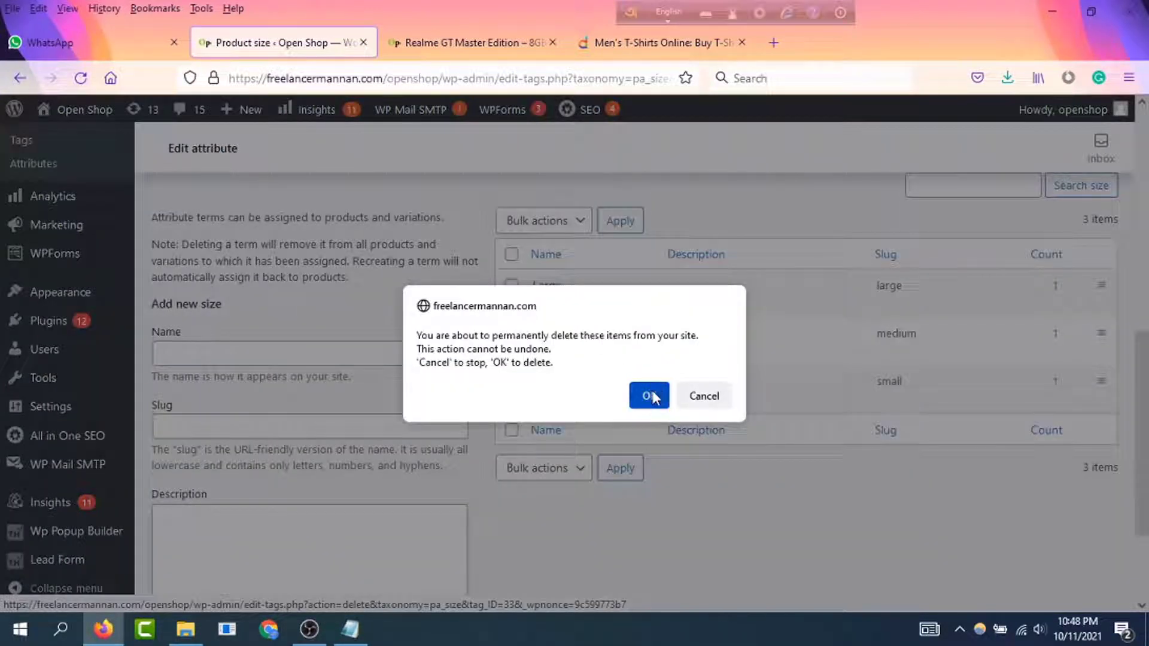
click(651, 395)
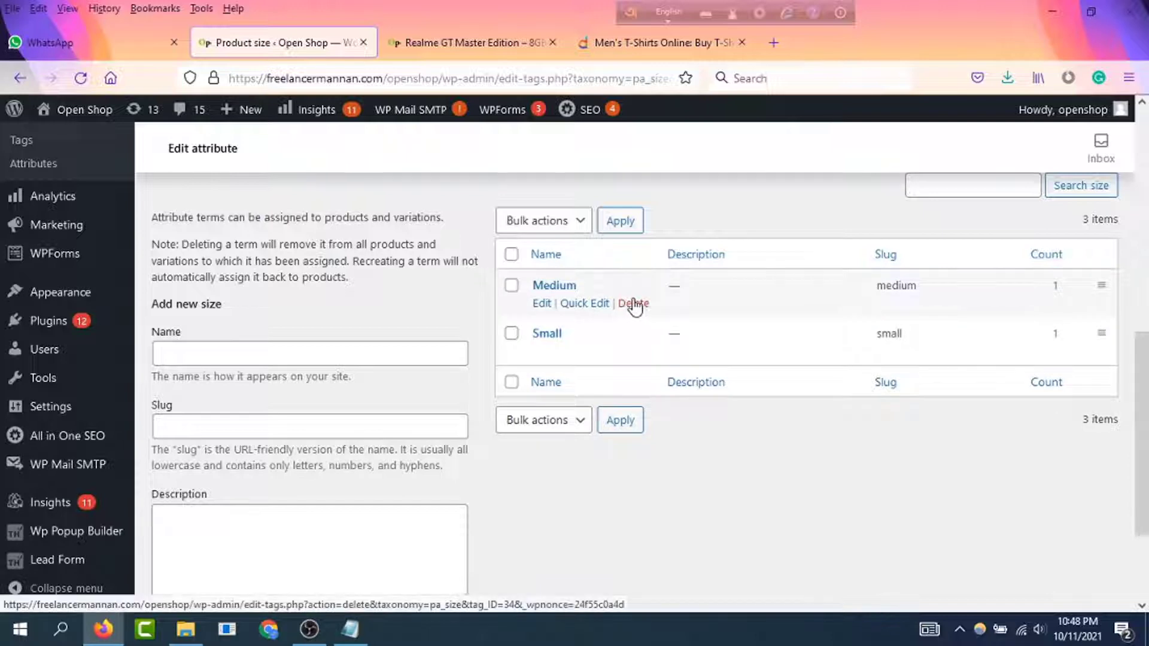
click(633, 303)
click(648, 409)
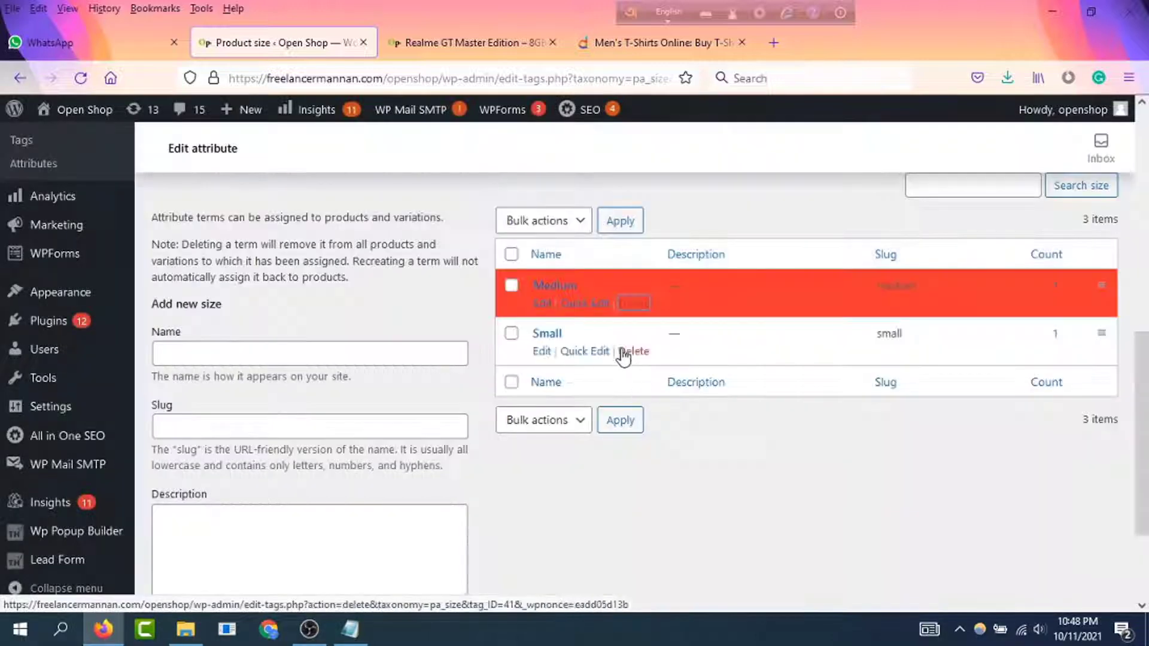
click(624, 305)
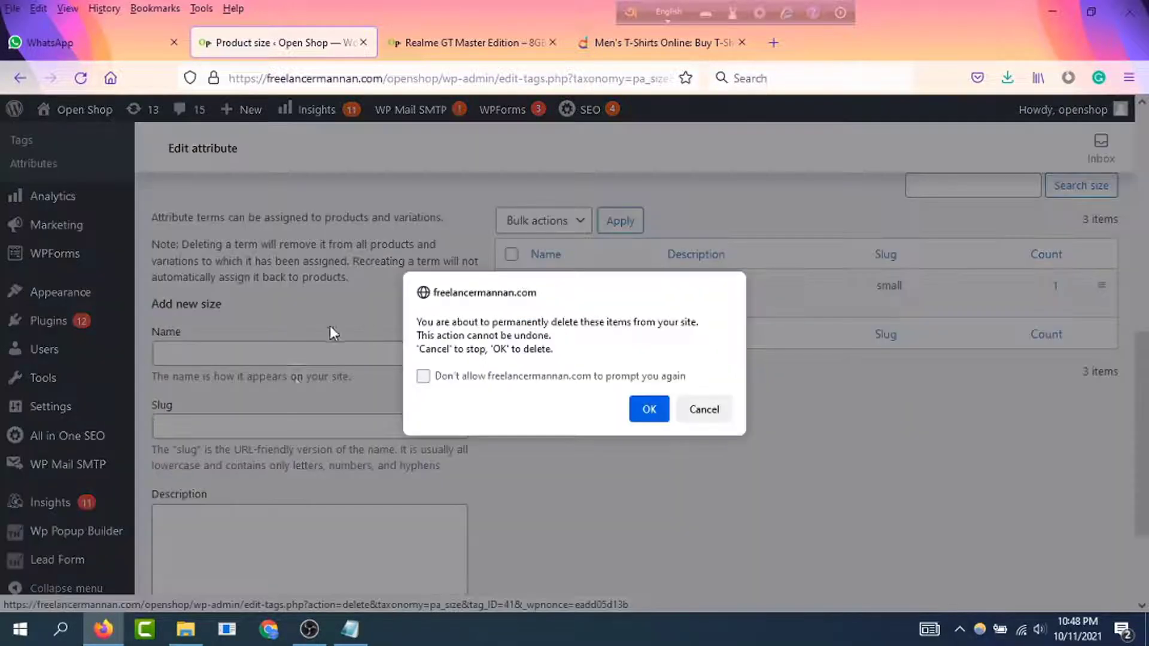
click(650, 408)
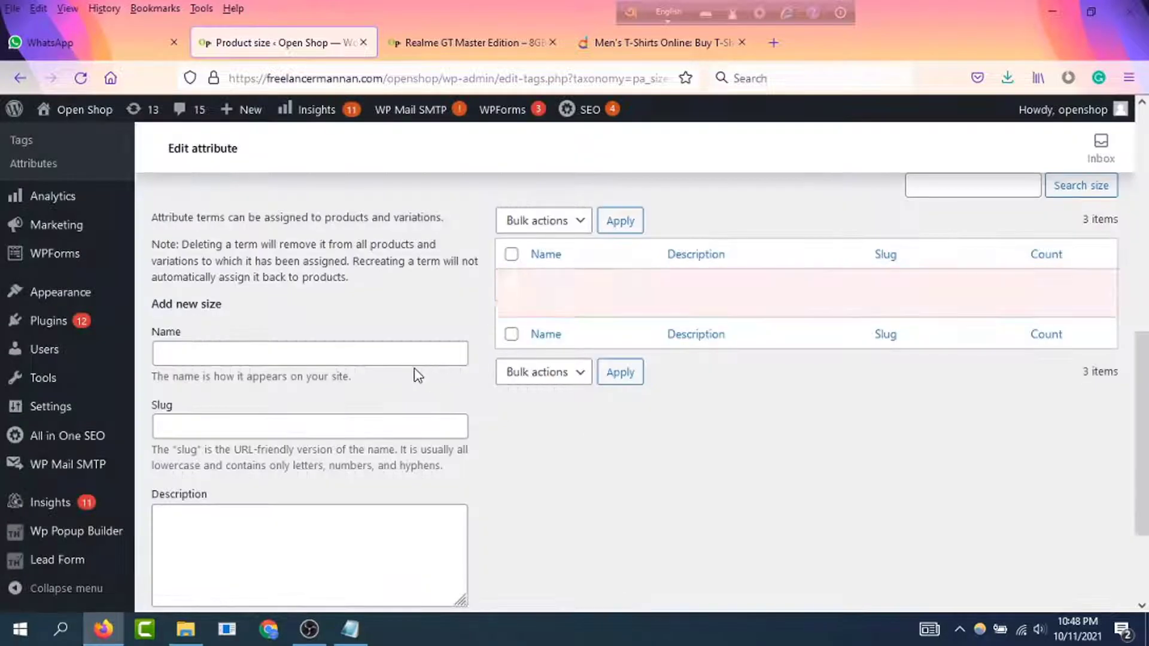
Step: Add the new terms S and M to the size attribute, leaving slug and description blank
click(267, 353)
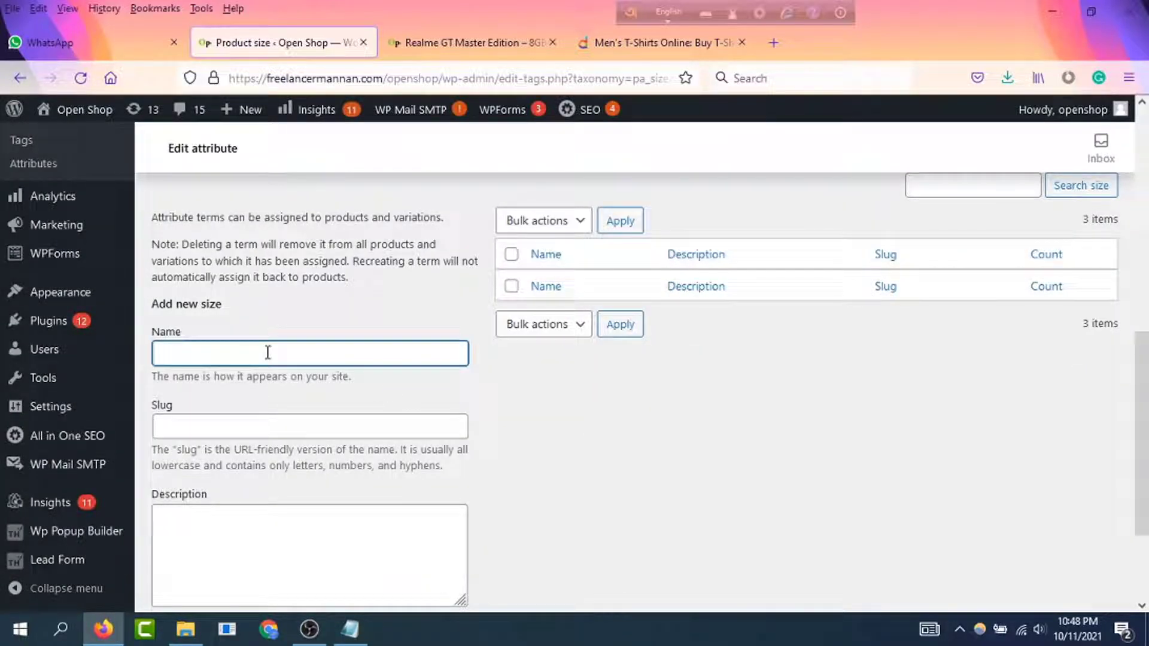
text(S)
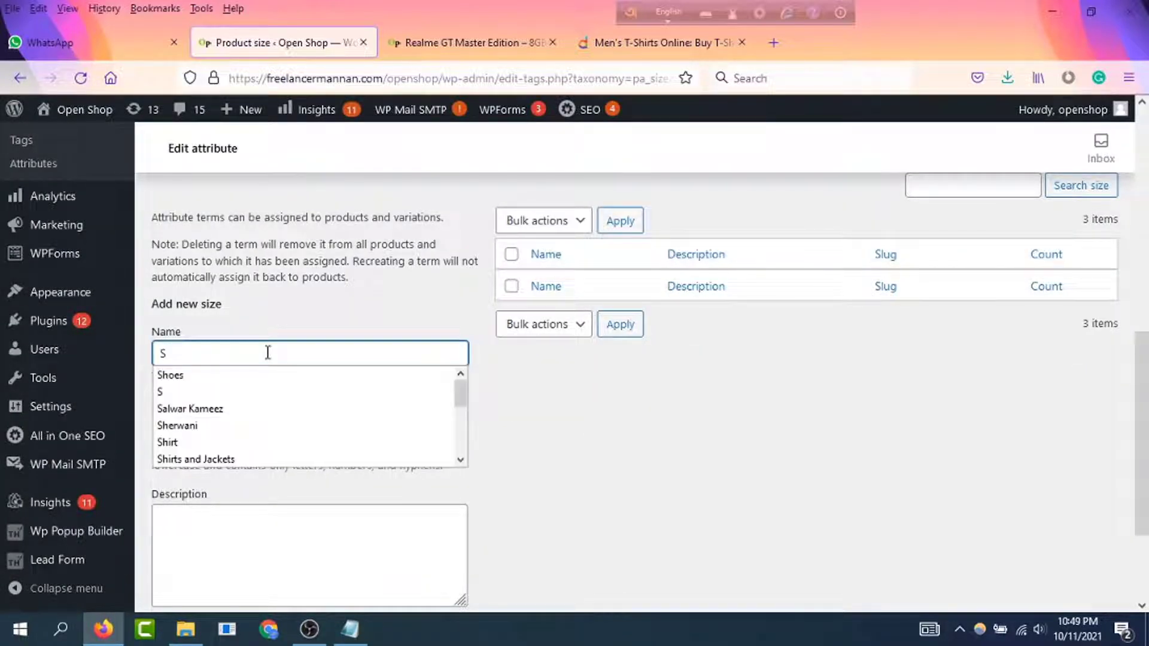
scroll(267, 352, down, 3)
click(221, 526)
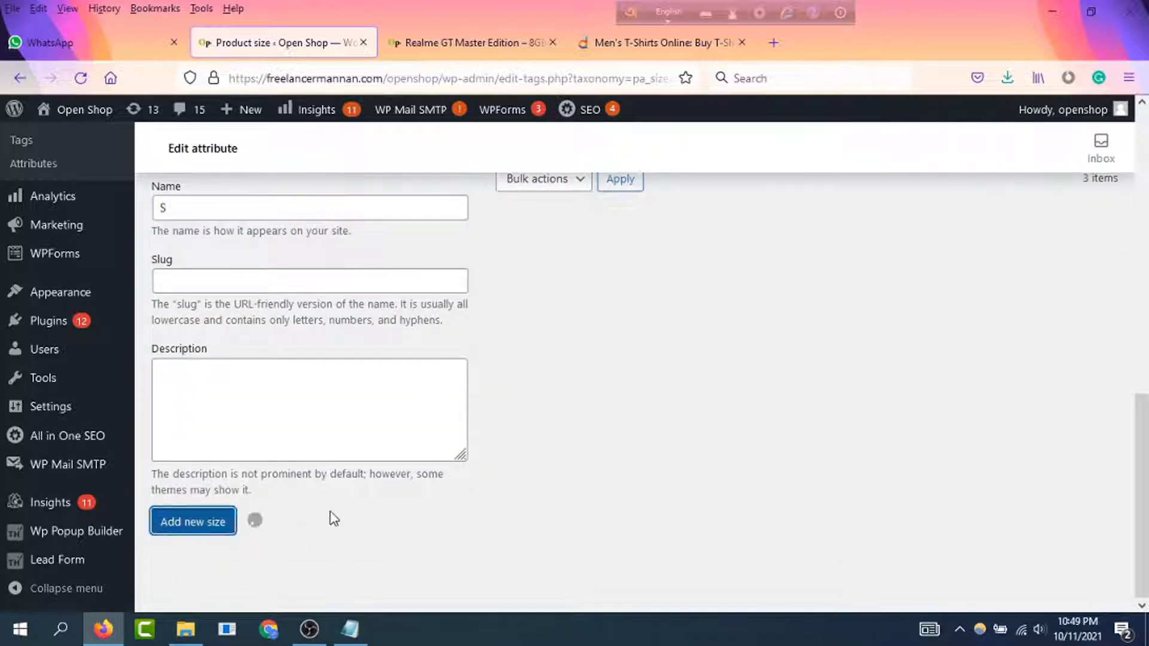
click(319, 207)
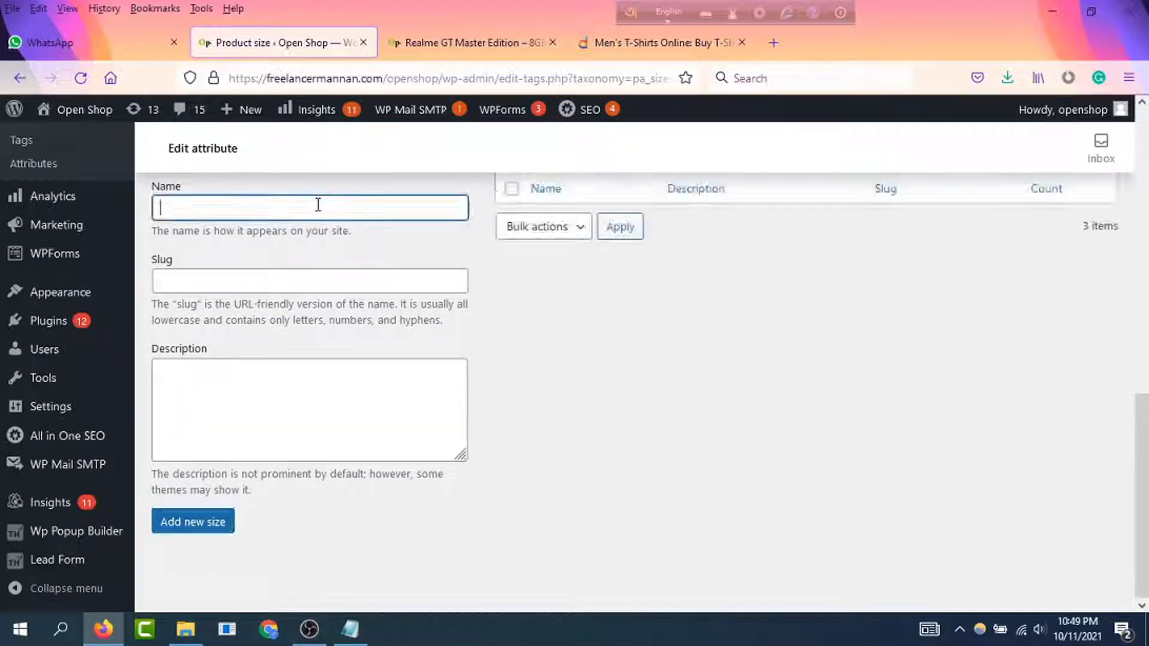
text(M)
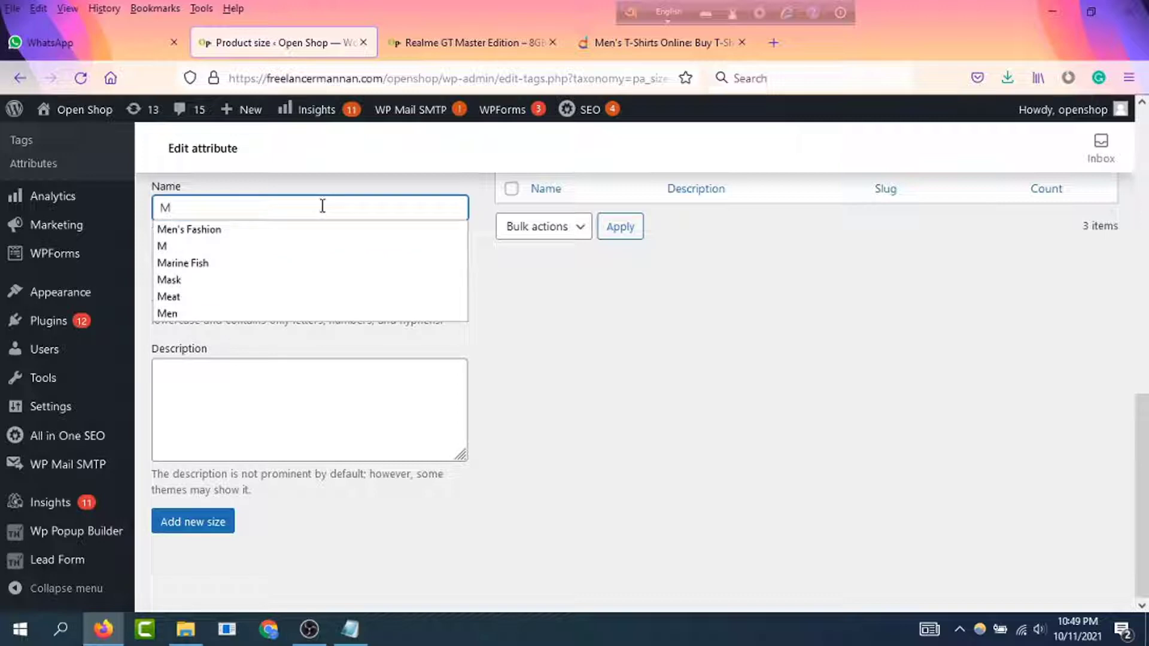
click(179, 523)
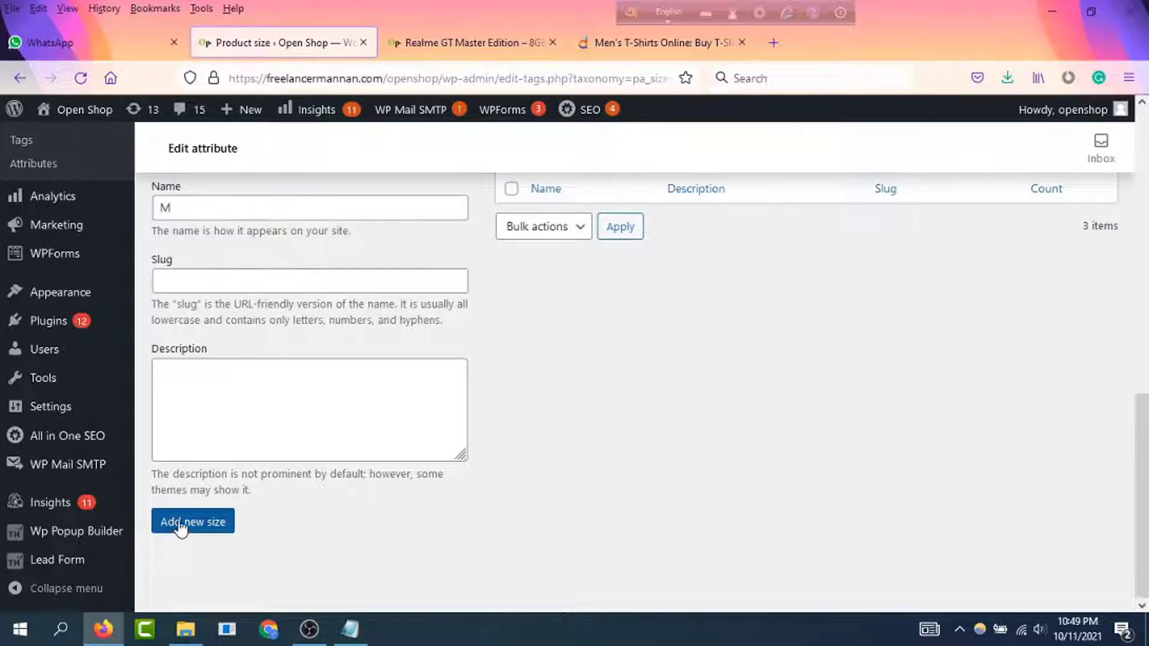
Step: Add three more size terms named L, XL and XXL
click(222, 203)
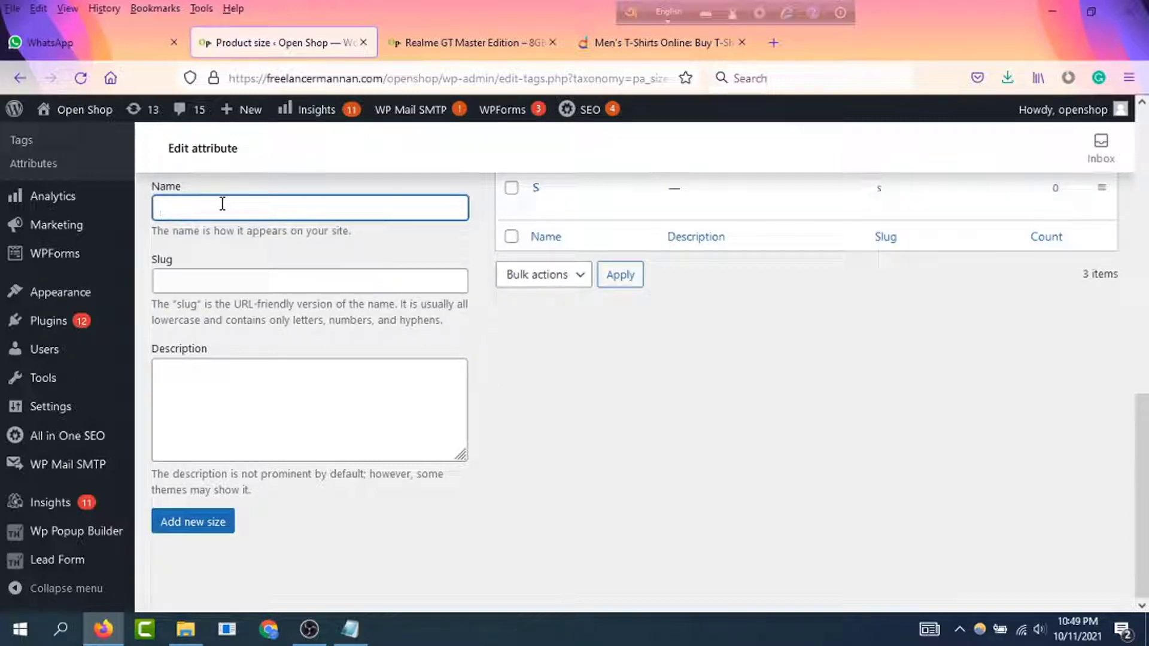
text(L)
click(186, 527)
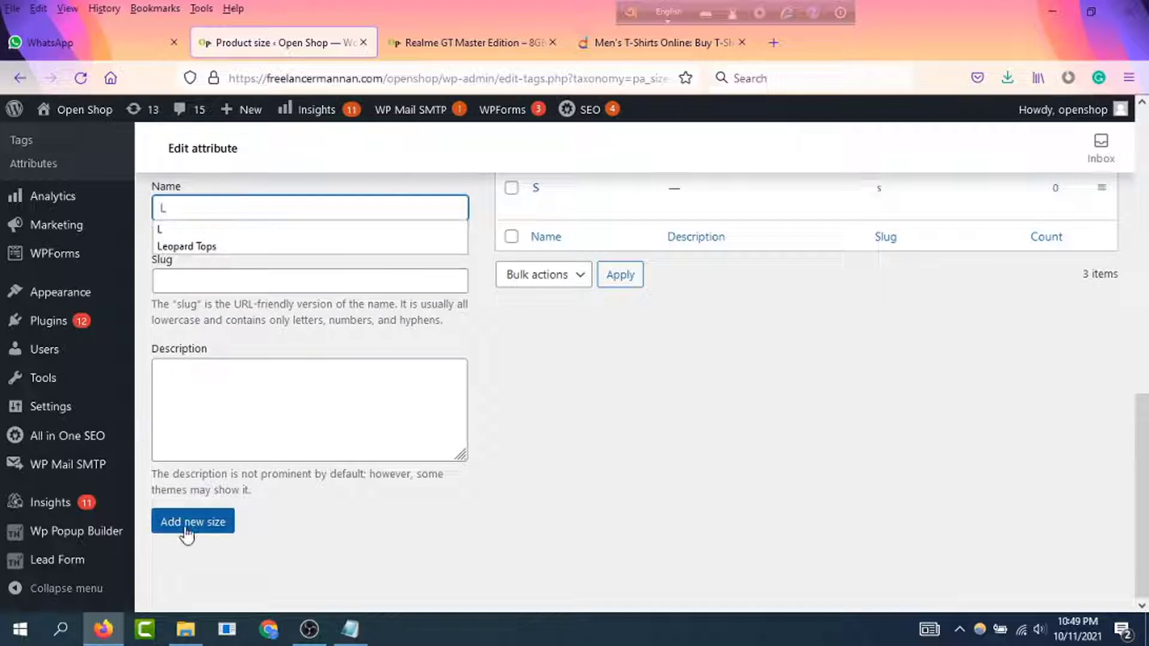
click(203, 207)
text(XL)
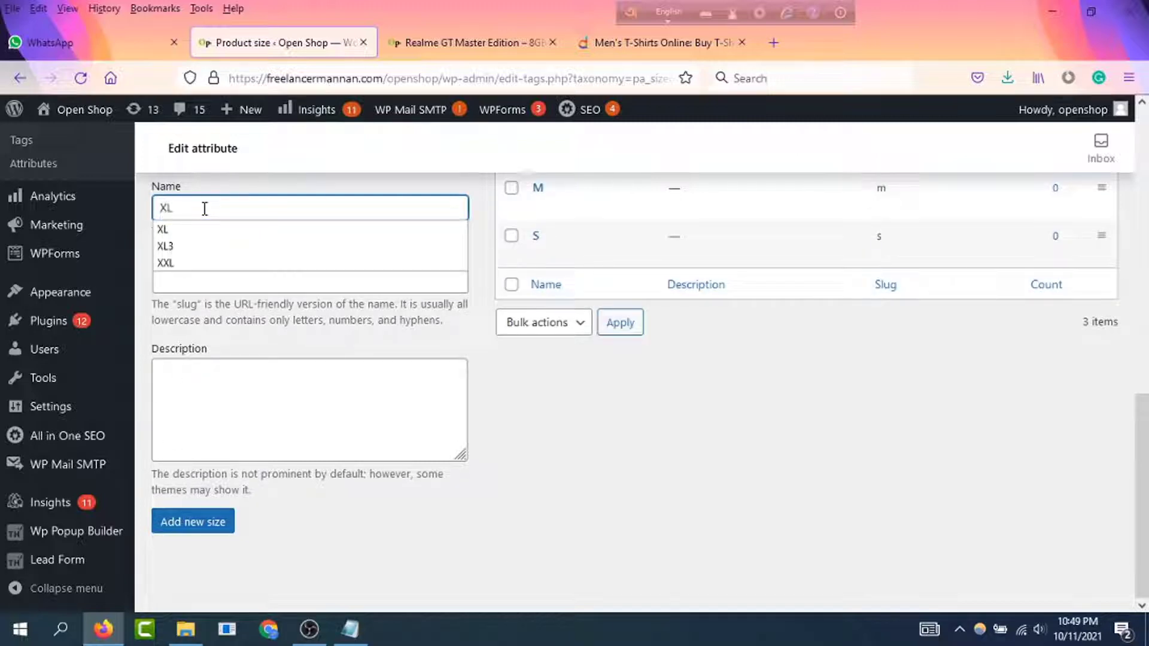
key(Return)
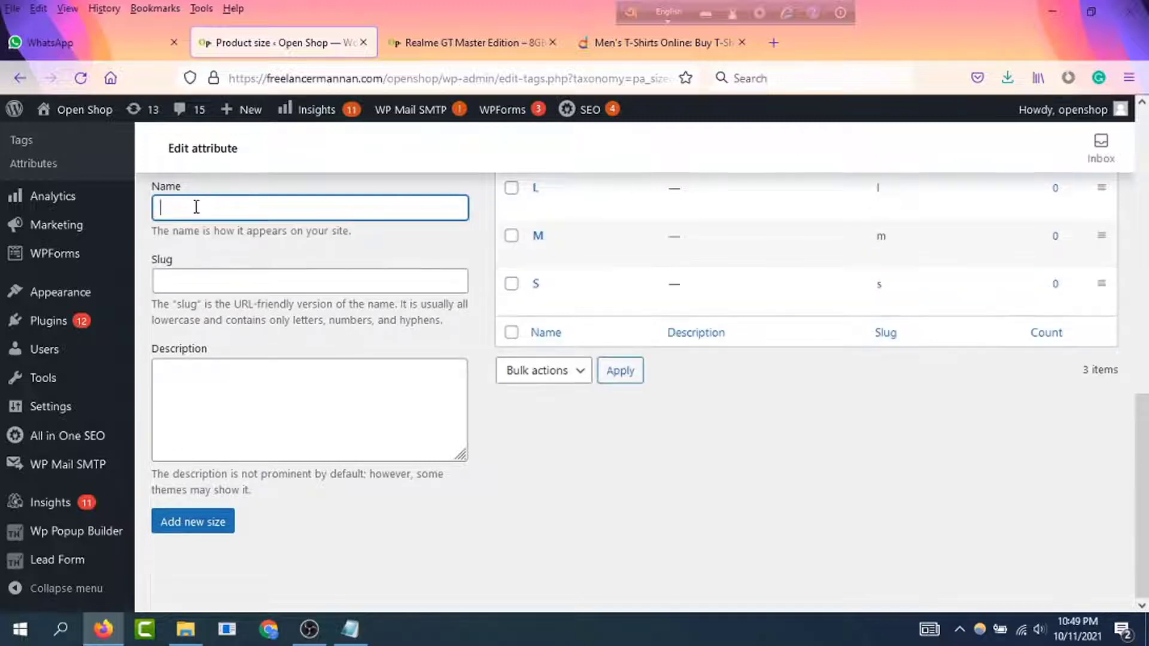
text(XXL)
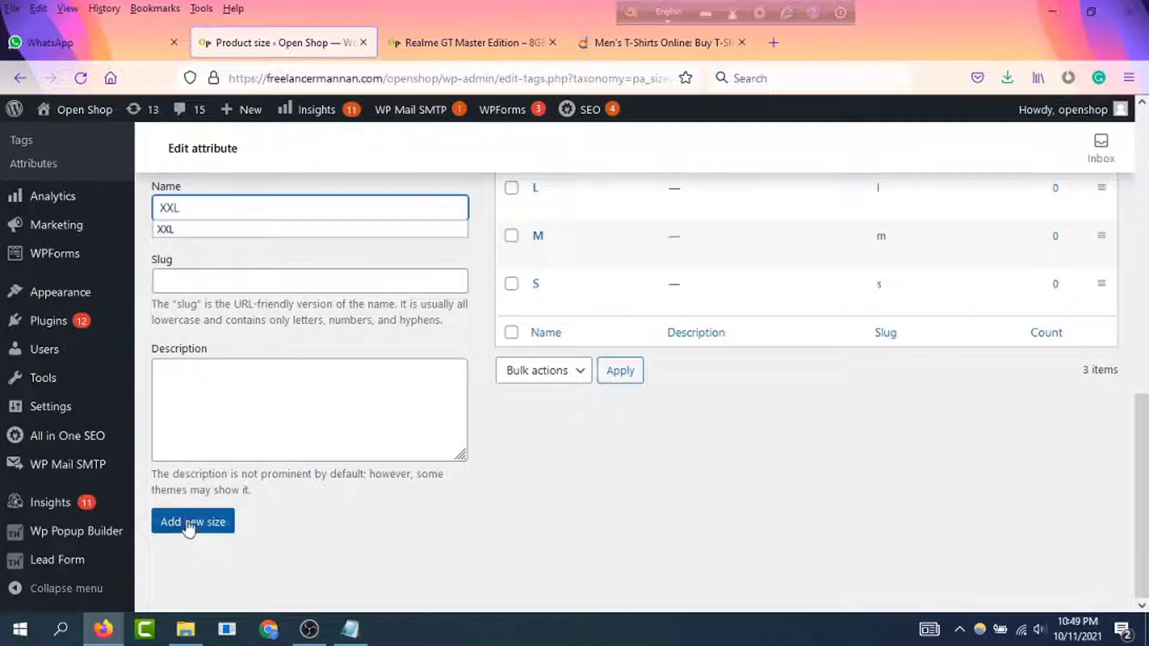
click(188, 525)
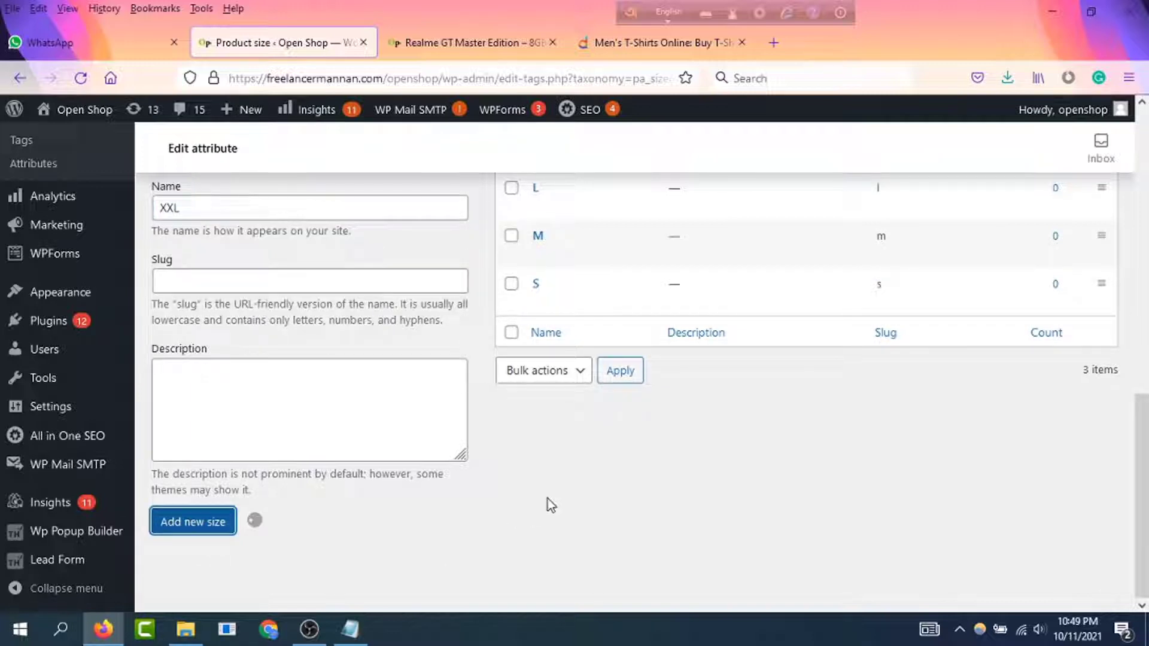
Step: Check the list of size terms and open a blank form for adding a new product
scroll(548, 455, up, 5)
scroll(560, 383, down, 3)
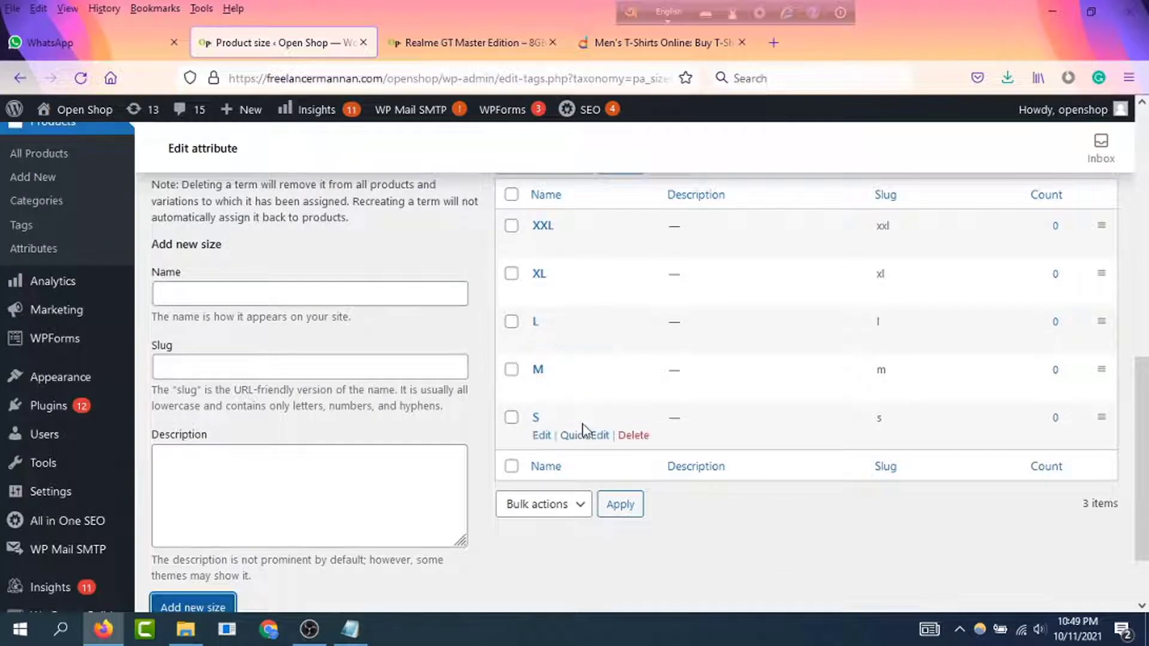
scroll(542, 437, up, 5)
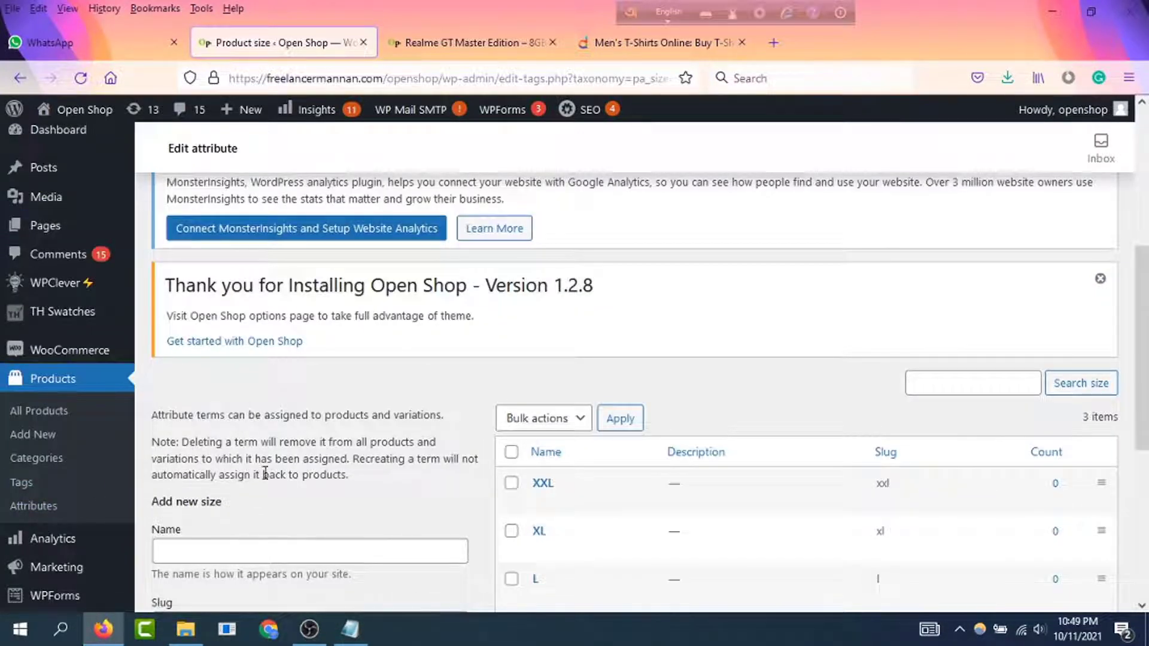
click(27, 442)
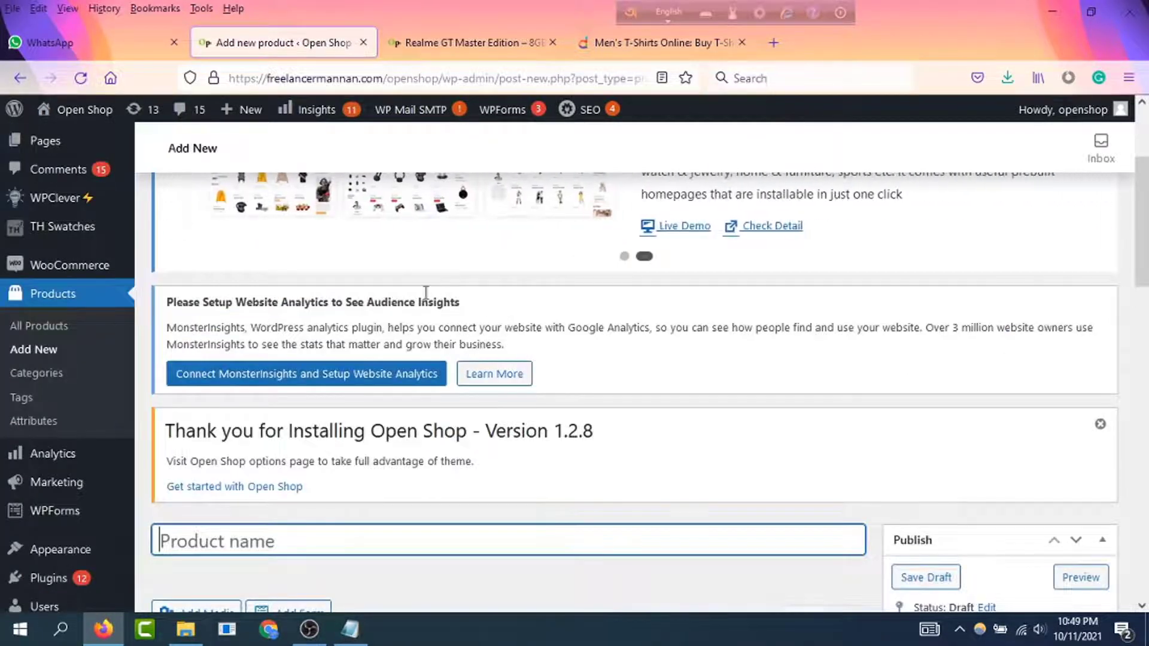
Step: Switch to the Daraz T-shirt listing, open the No Girlfriend No Pera Half Sleeve Tshirt page and decline the site's friend request
click(637, 48)
scroll(690, 335, down, 4)
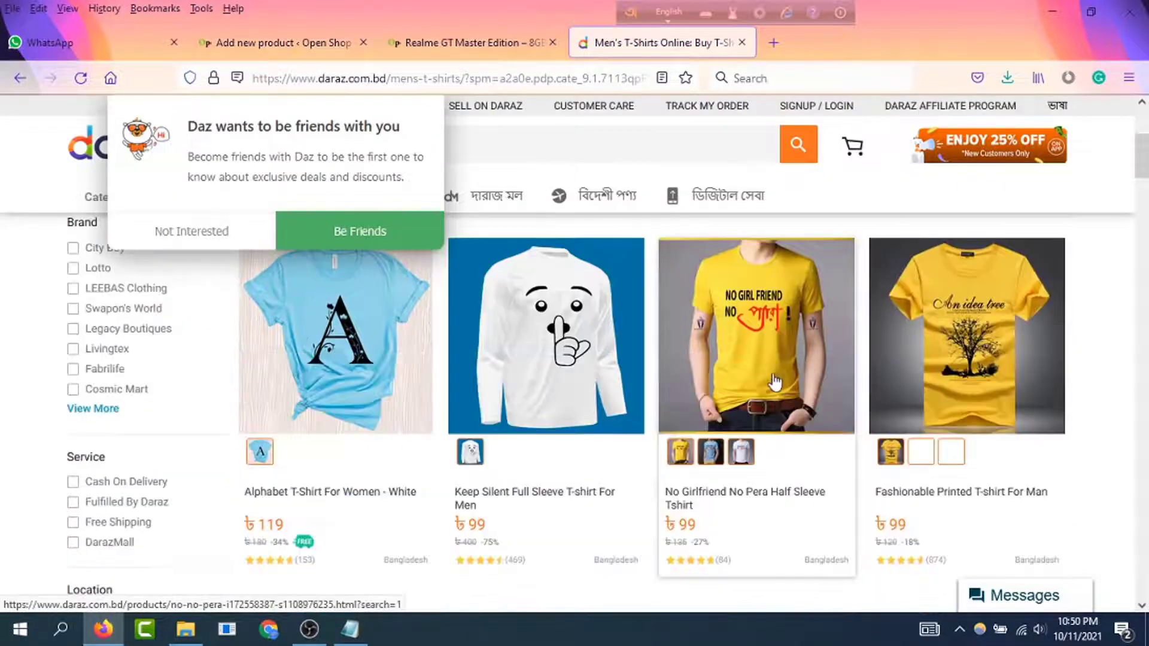
click(727, 504)
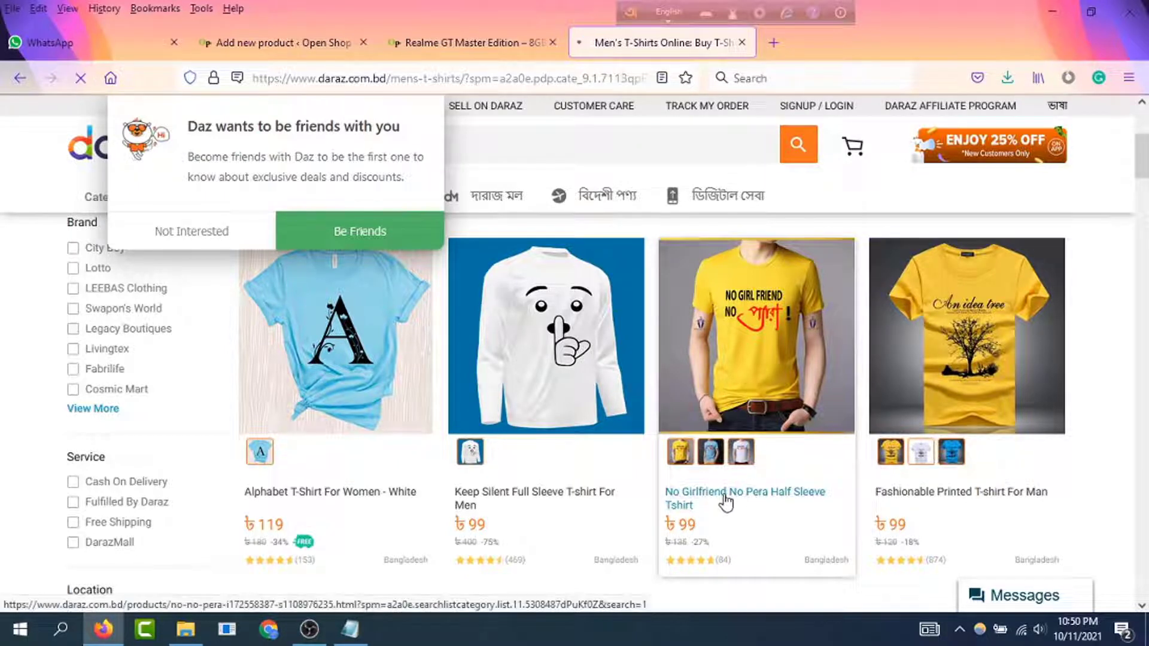
click(170, 237)
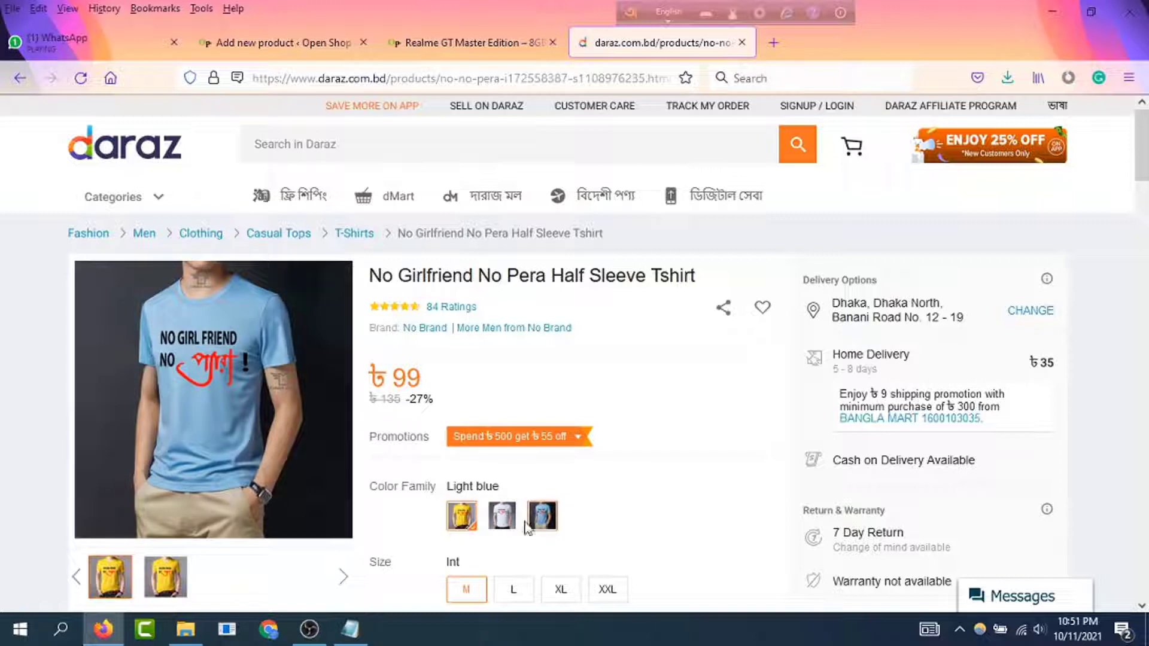
Step: View the T-shirt in White and Light blue on Daraz and return to the blank product form in Open Shop
click(504, 518)
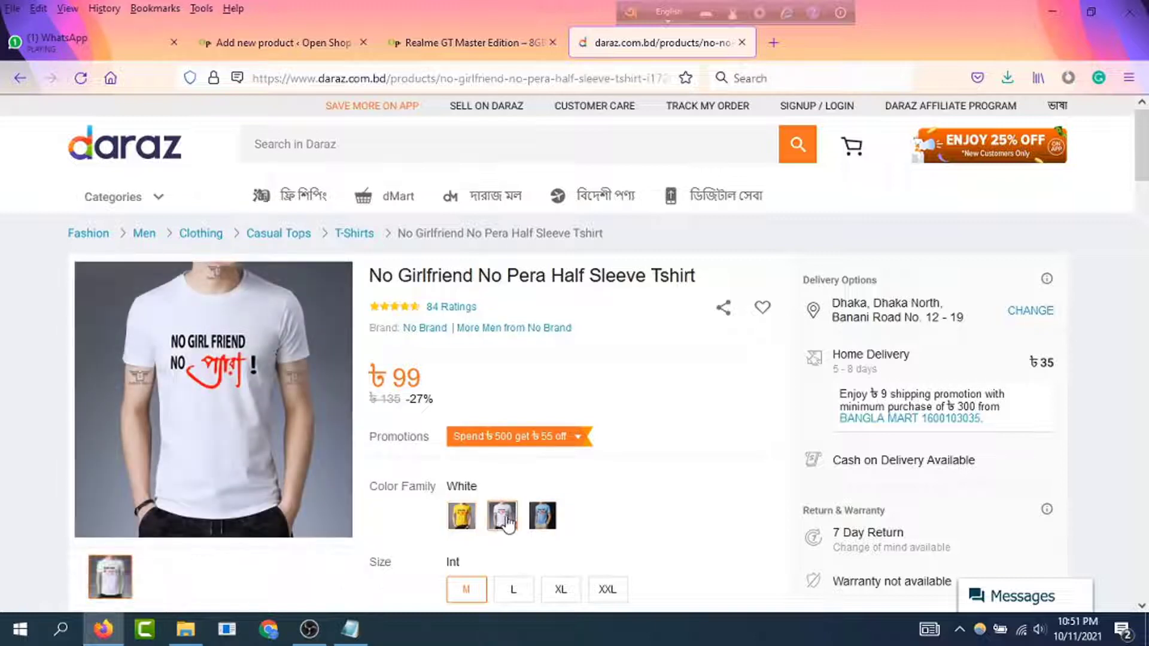
click(543, 516)
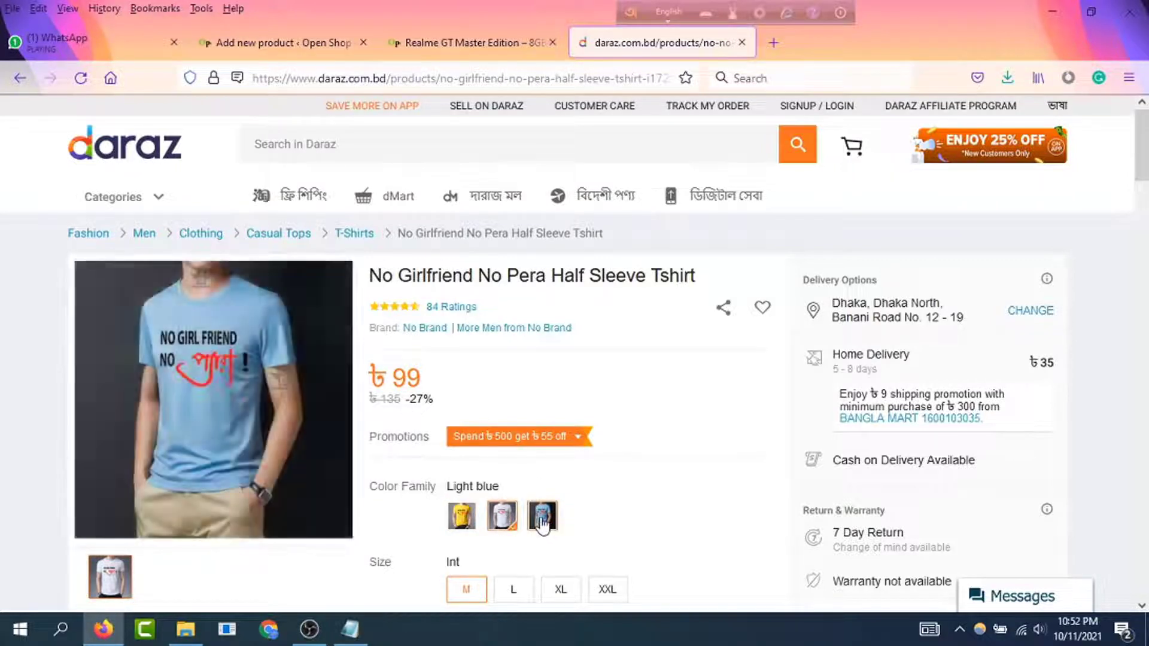
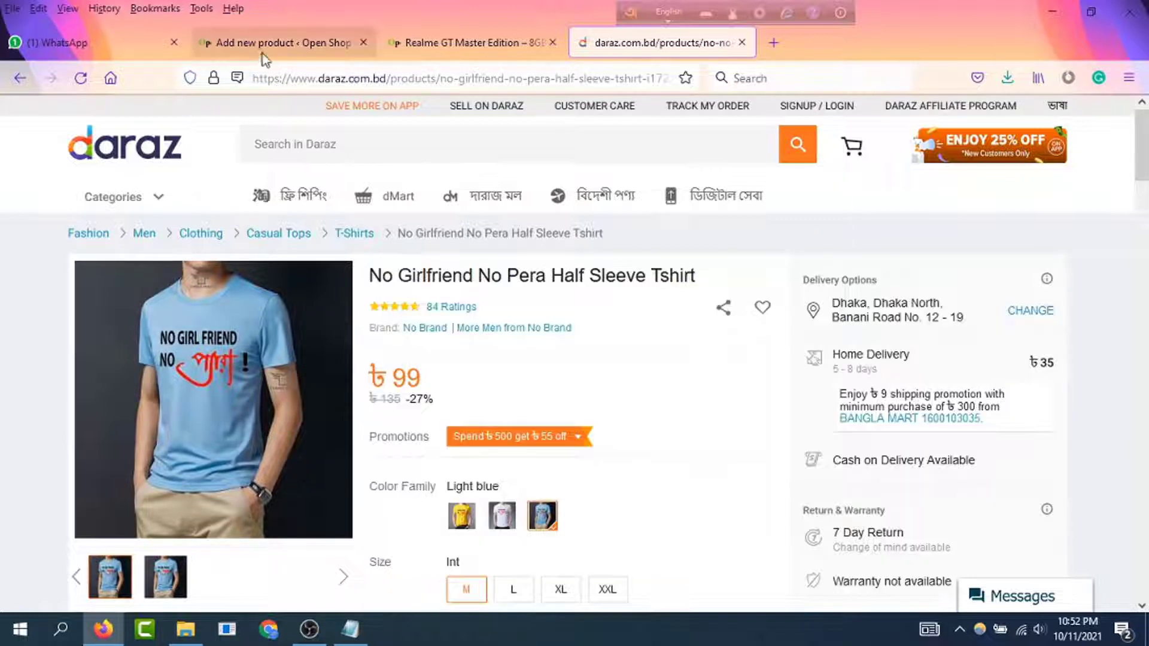
click(267, 42)
scroll(498, 398, down, 3)
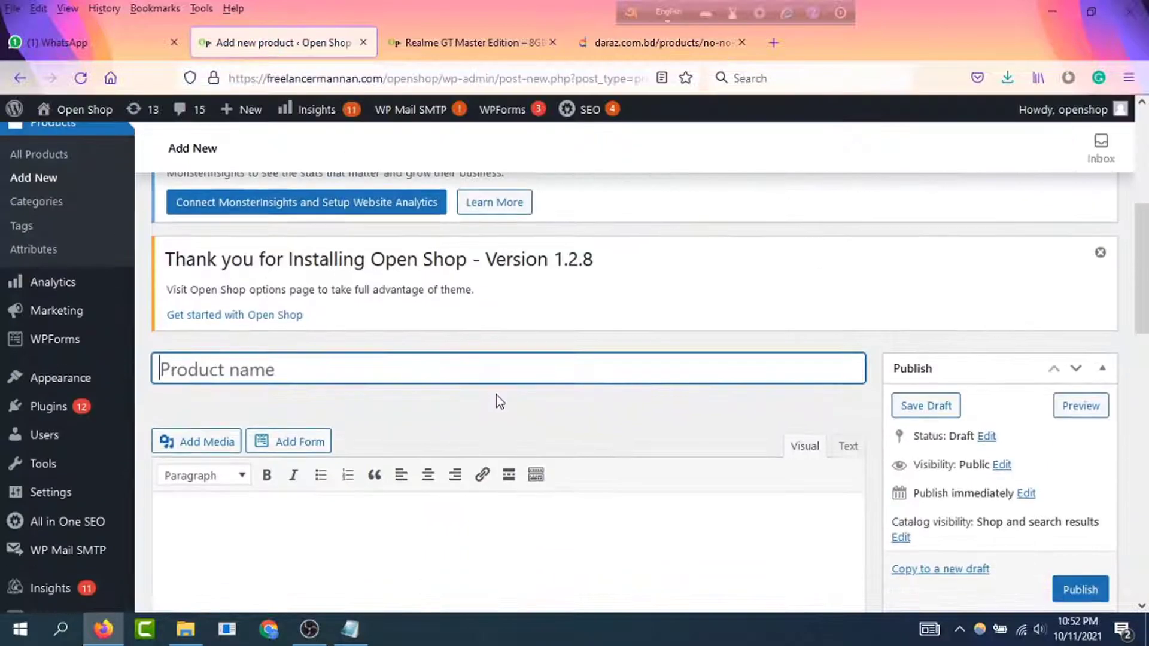
Step: Copy the T-shirt's title from the Daraz page and name the new Open Shop product "No Girlfriend No Pera Half Sleeve Tshirt"
scroll(362, 398, down, 3)
scroll(362, 398, up, 3)
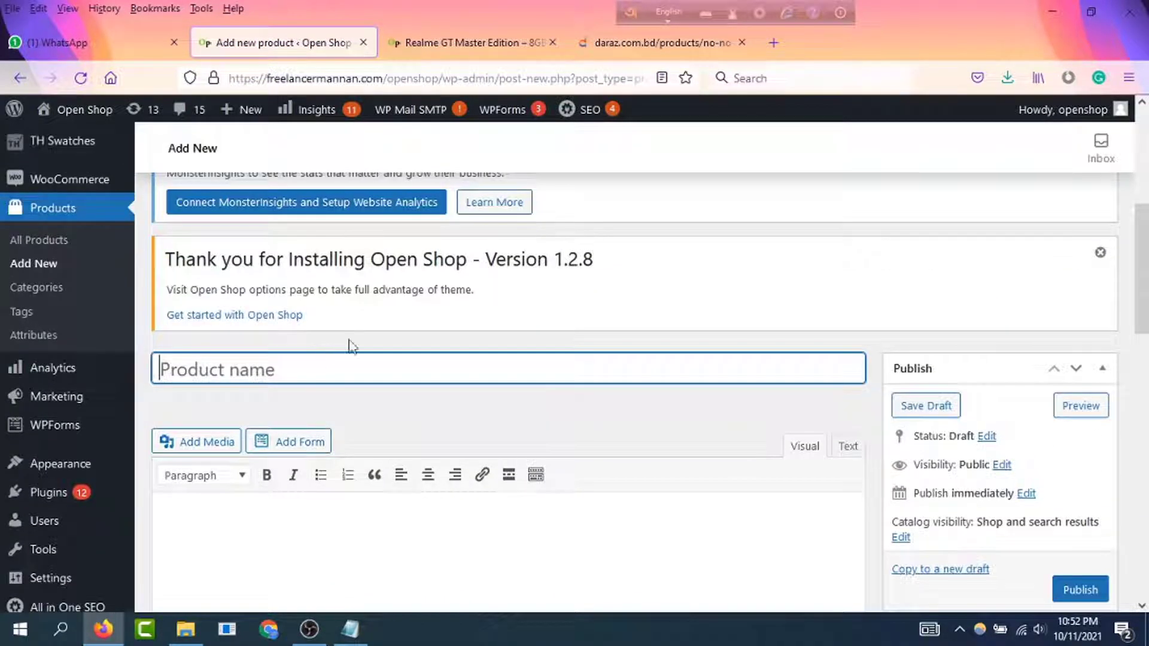
click(646, 42)
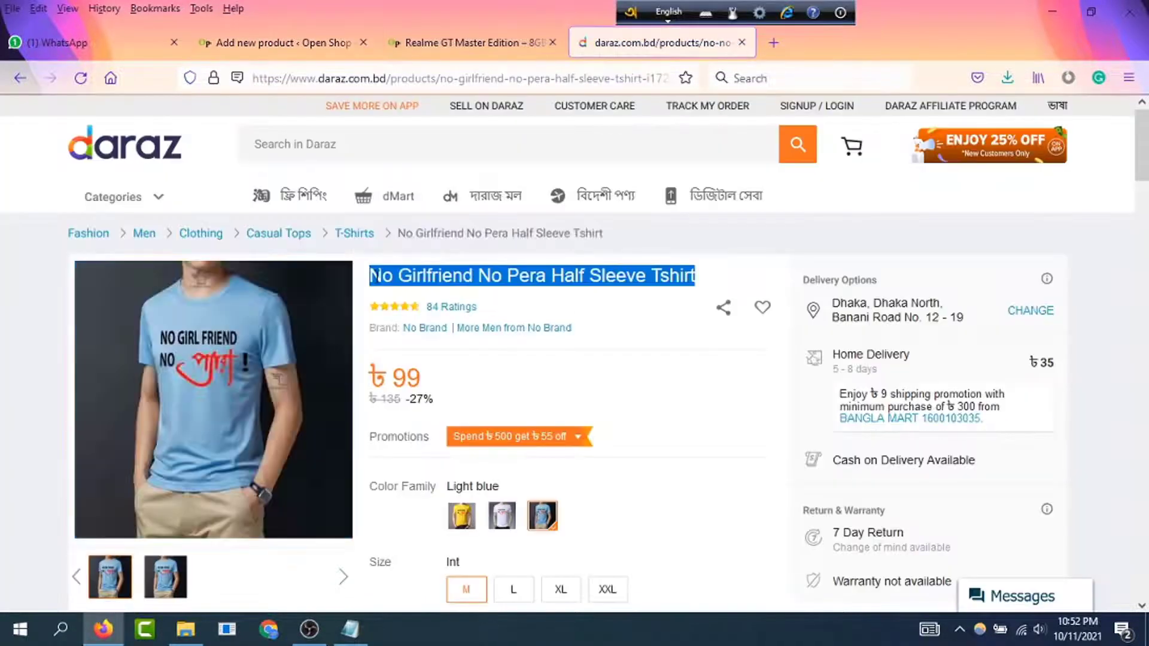
click(263, 41)
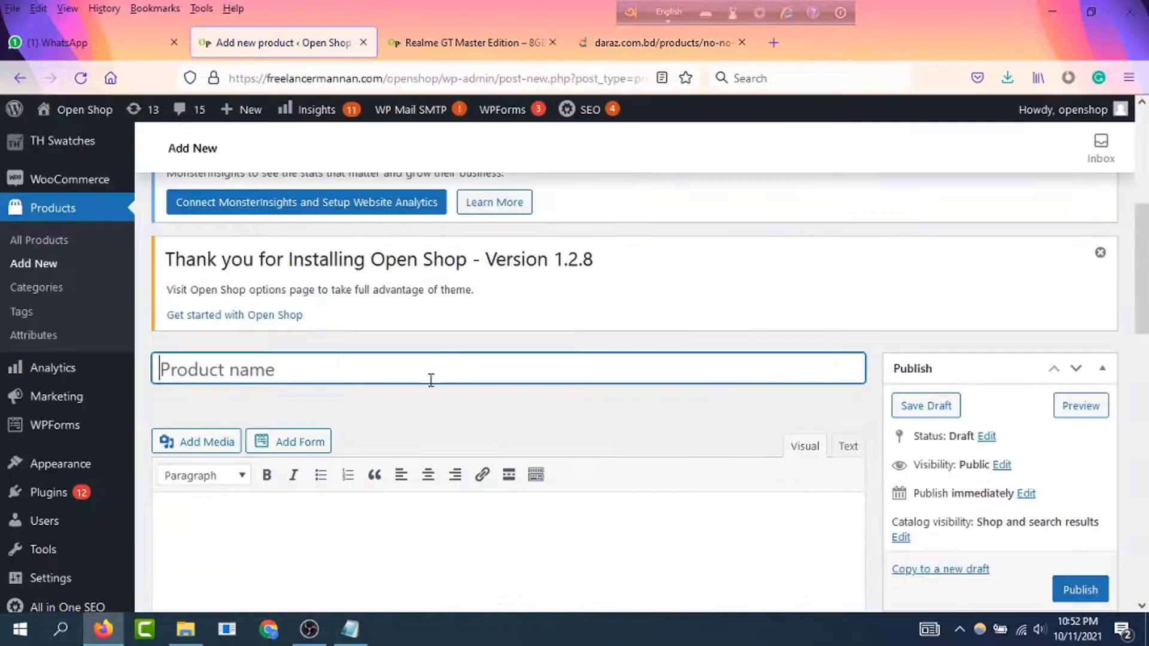
text(No Girlfriend No Pera Half Sleeve Tshirt)
Step: Set the T-shirt's product type to Variable product in its product data
scroll(467, 397, down, 9)
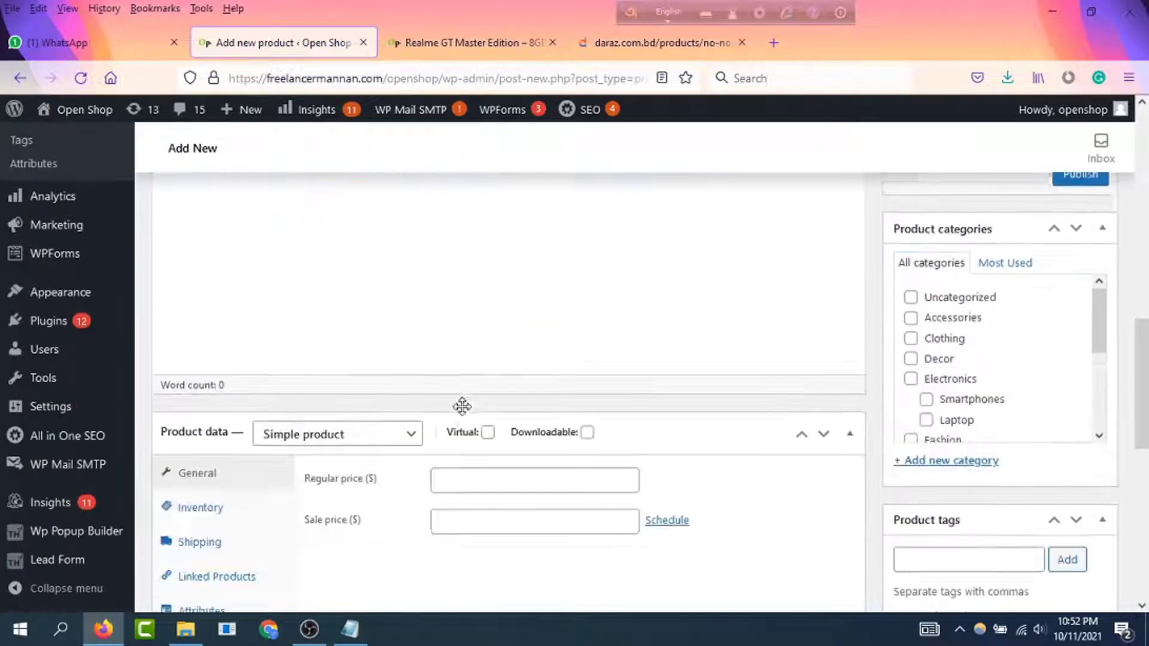
scroll(462, 404, up, 2)
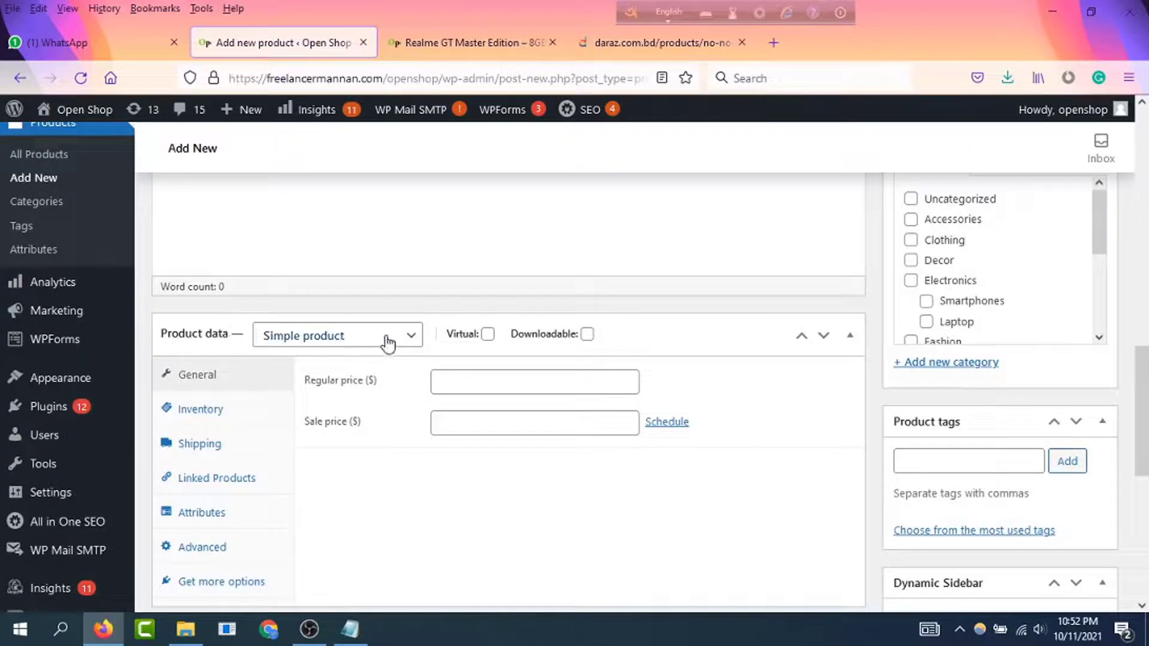
click(421, 341)
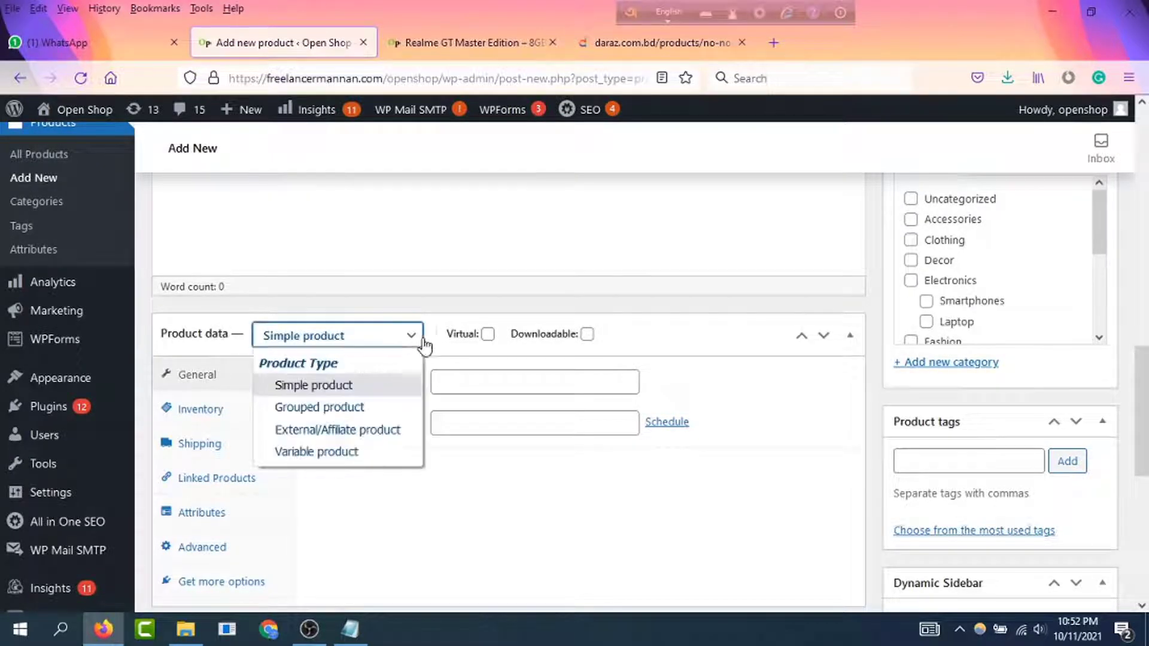
click(347, 454)
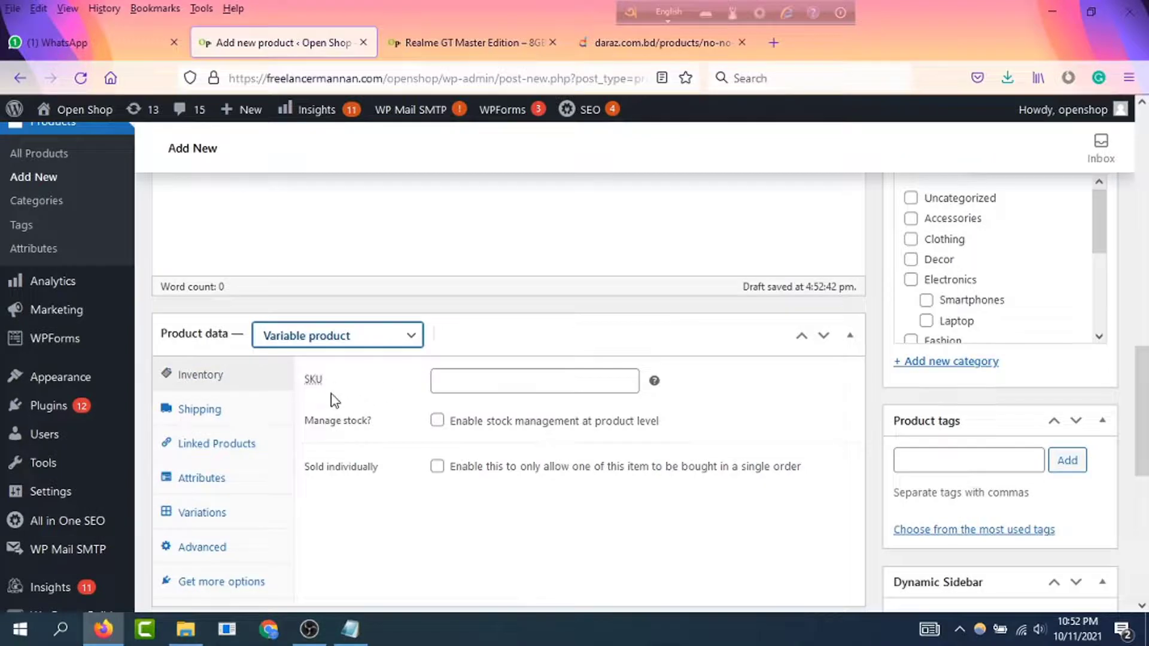
Step: Enter TS098 as the T-shirt's SKU and enable stock management with a stock quantity of 80
click(498, 379)
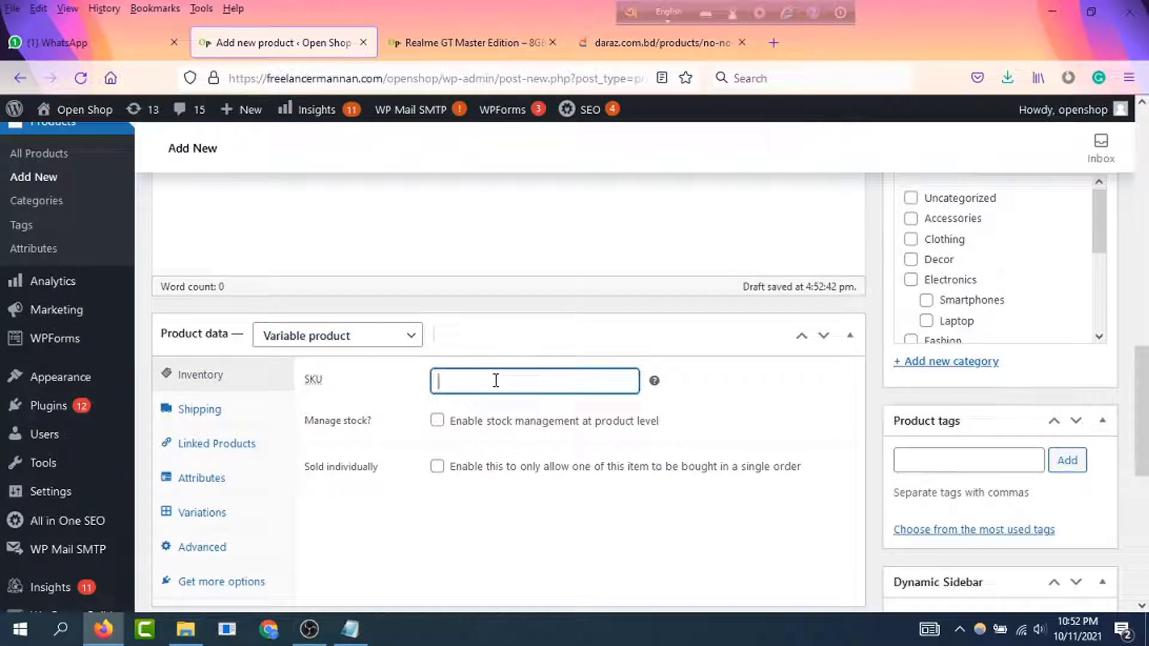
text(T)
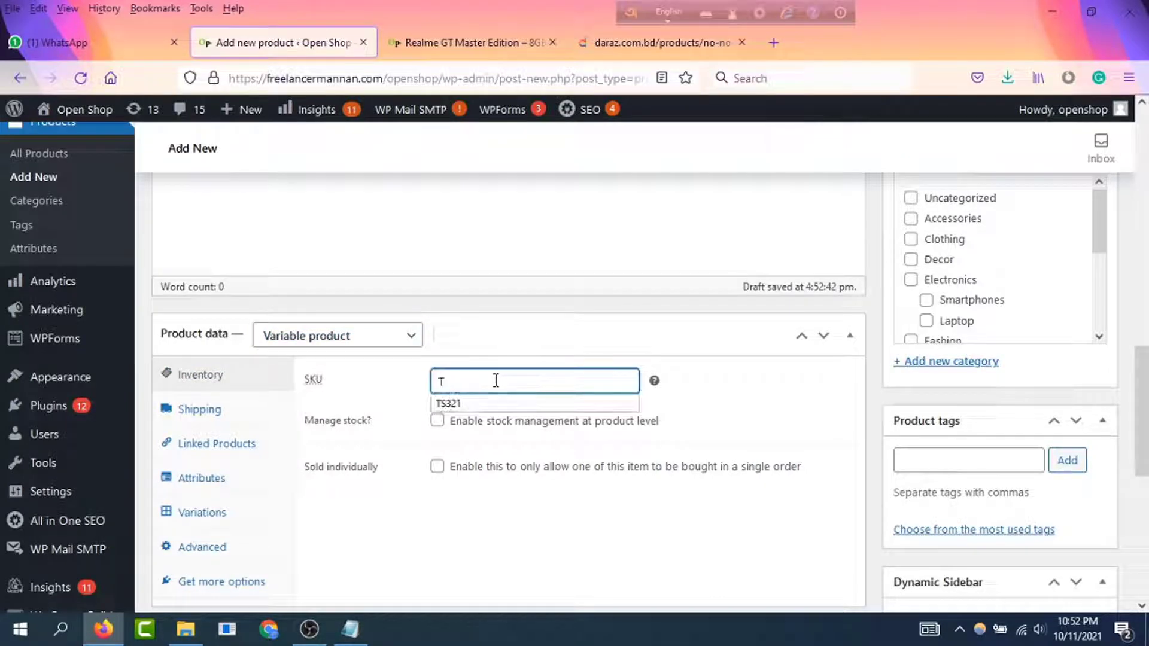
text(S098)
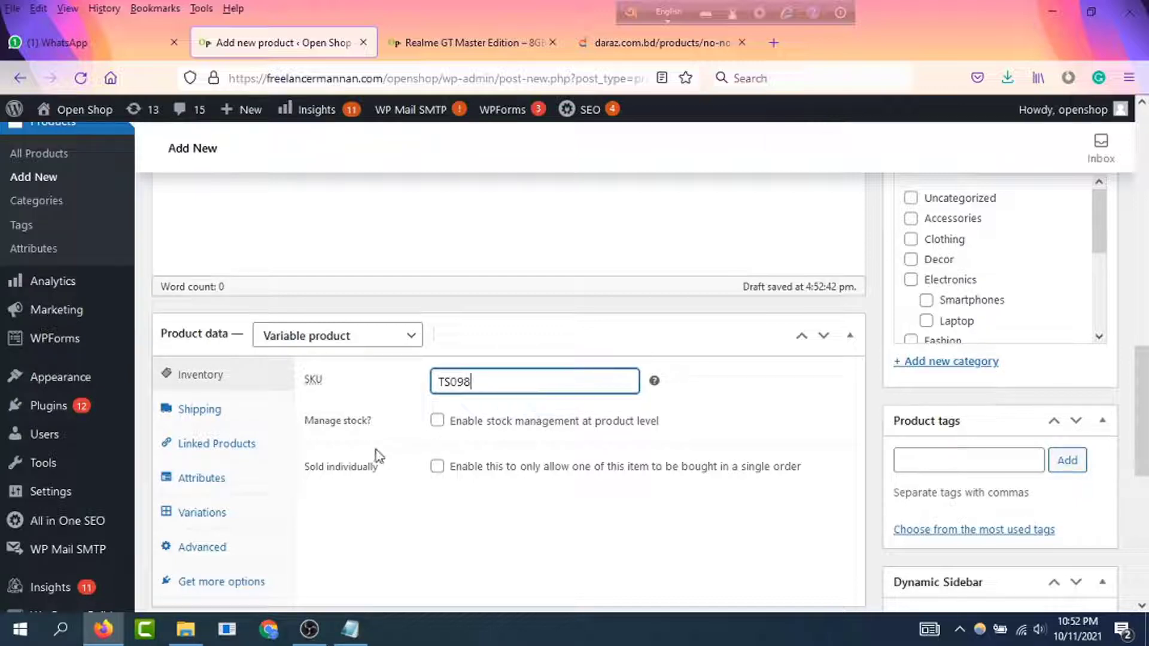
click(439, 424)
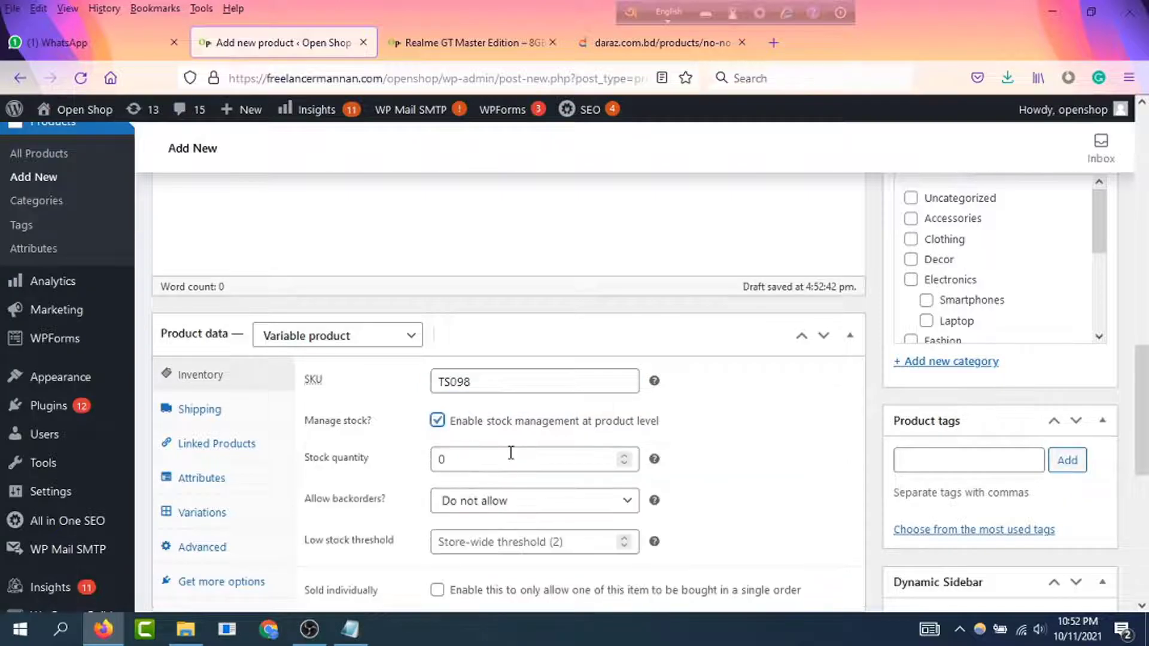
scroll(487, 466, down, 2)
drag(479, 380, 393, 367)
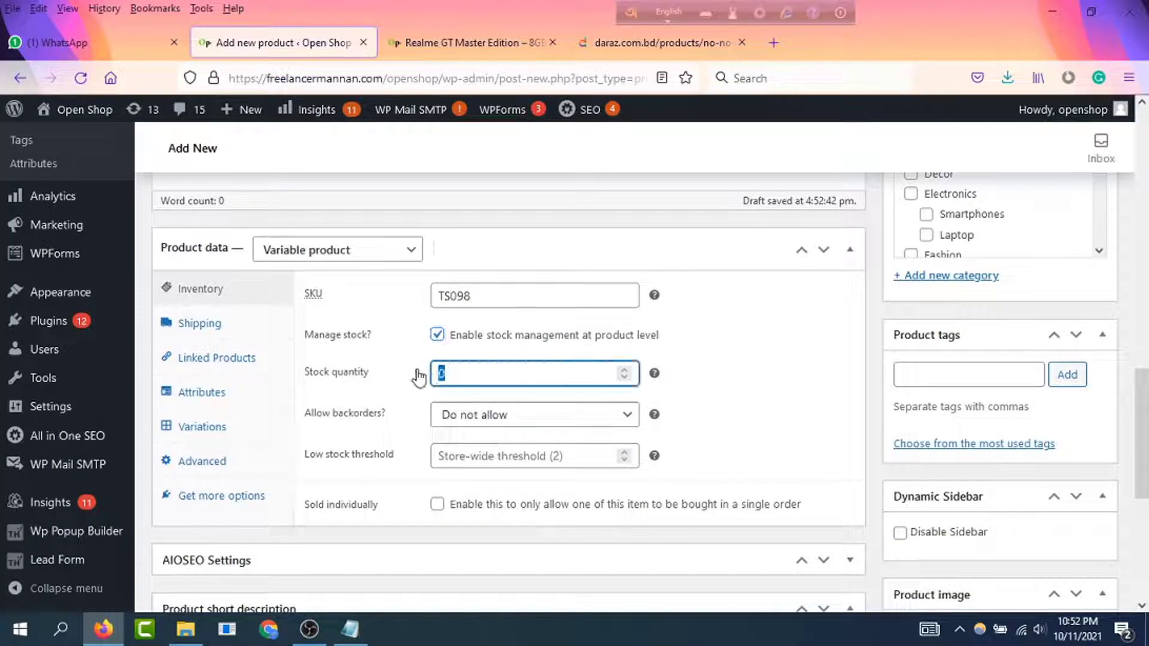
text(80)
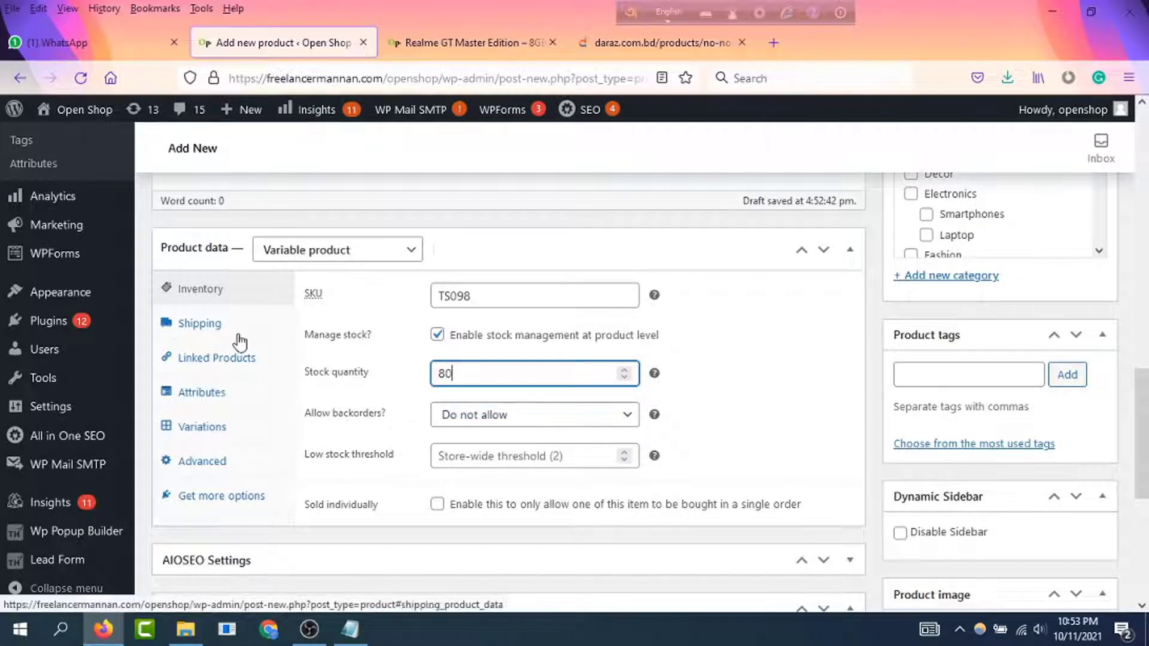
Step: Look over the T-shirt's shipping and linked products settings without filling them in, and add the color attribute to the product
click(210, 326)
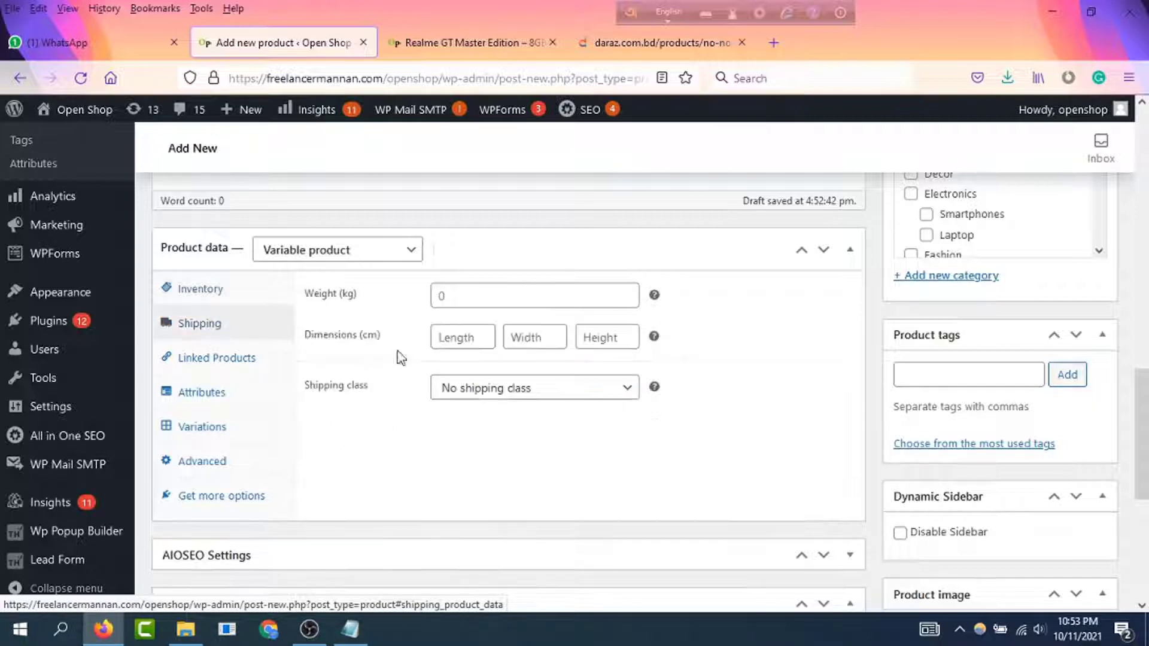
click(456, 291)
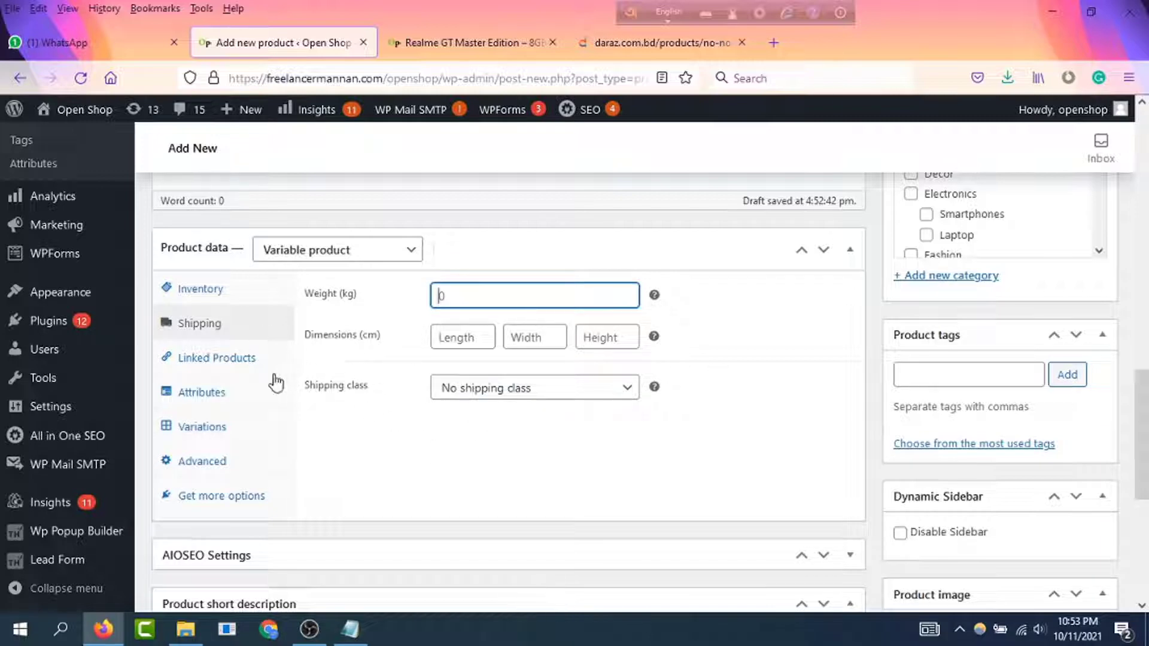
click(218, 359)
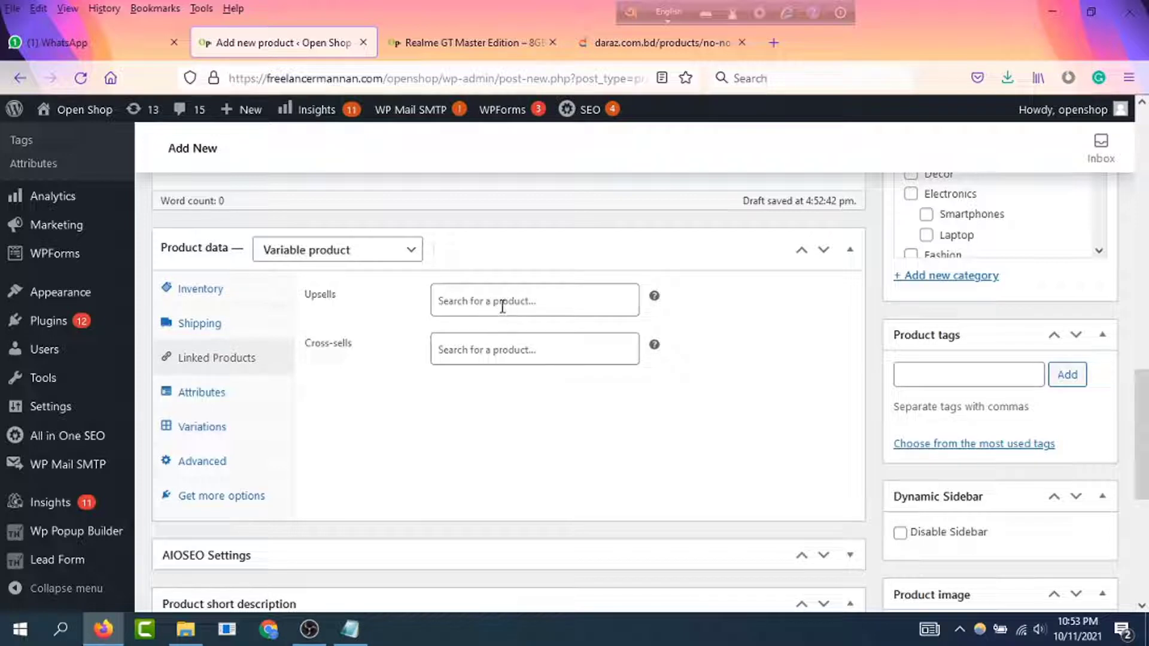
click(204, 393)
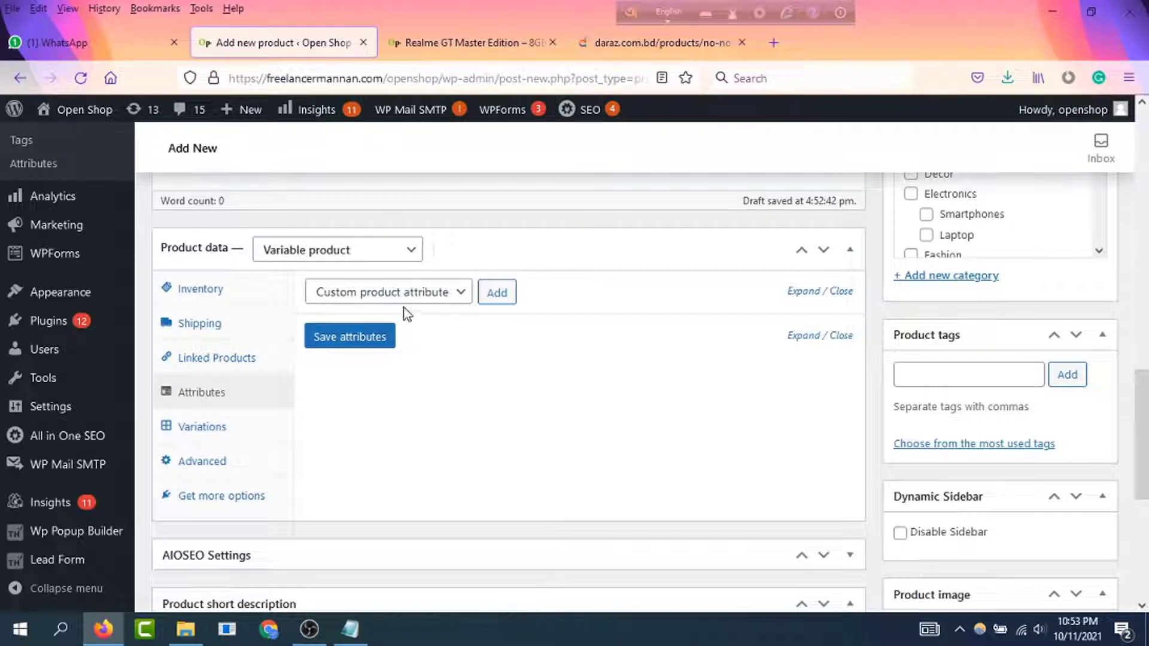
click(462, 295)
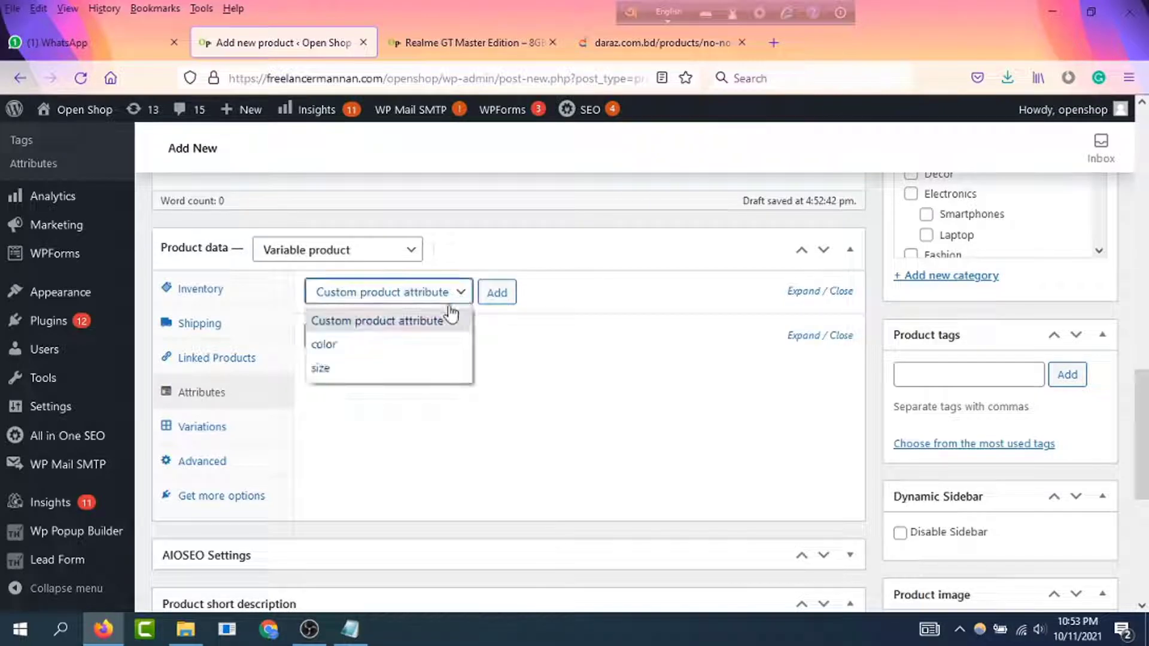
click(358, 343)
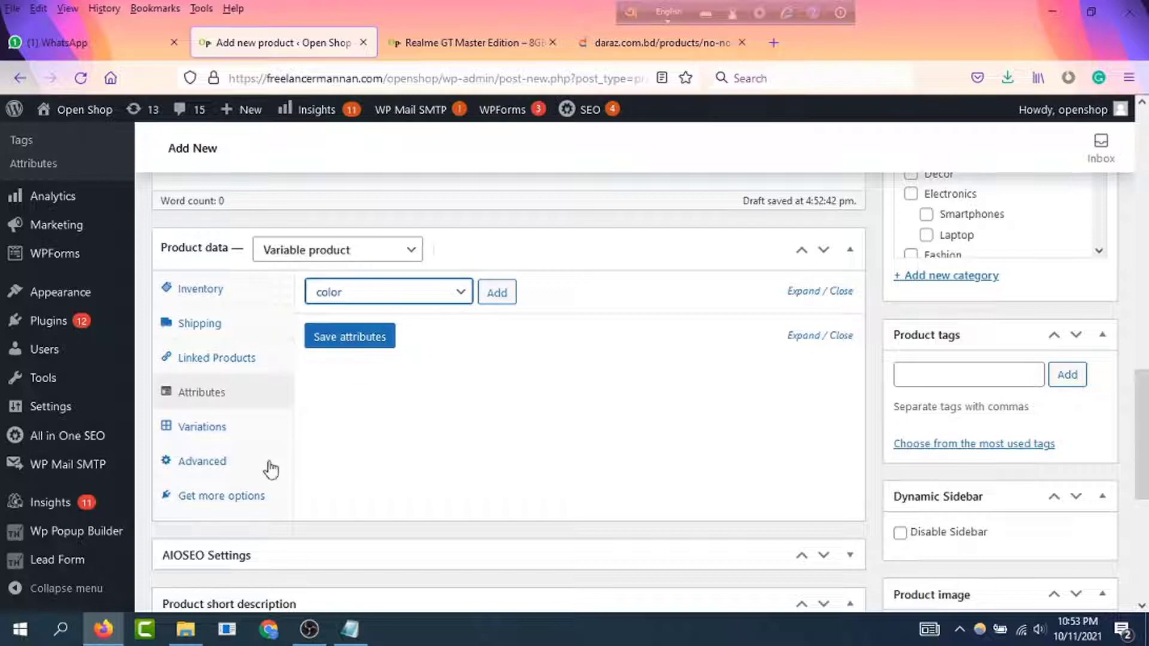
click(496, 292)
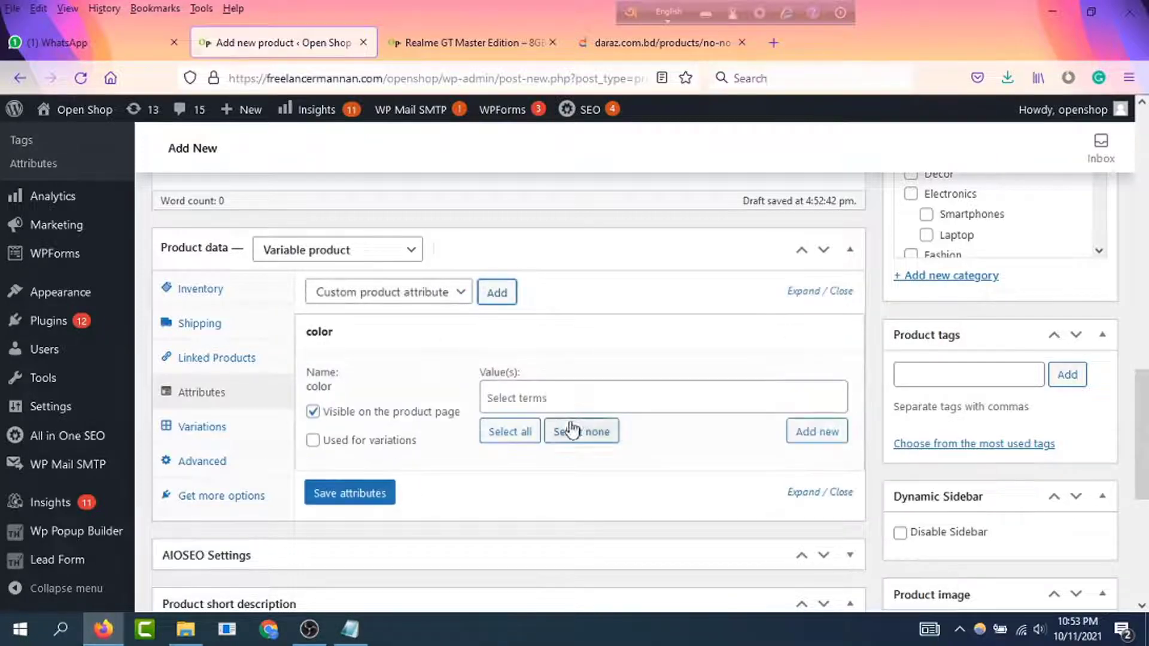
Step: Give the color attribute the values Blue, white and Yellow, mark it as used for variations and save it
click(535, 398)
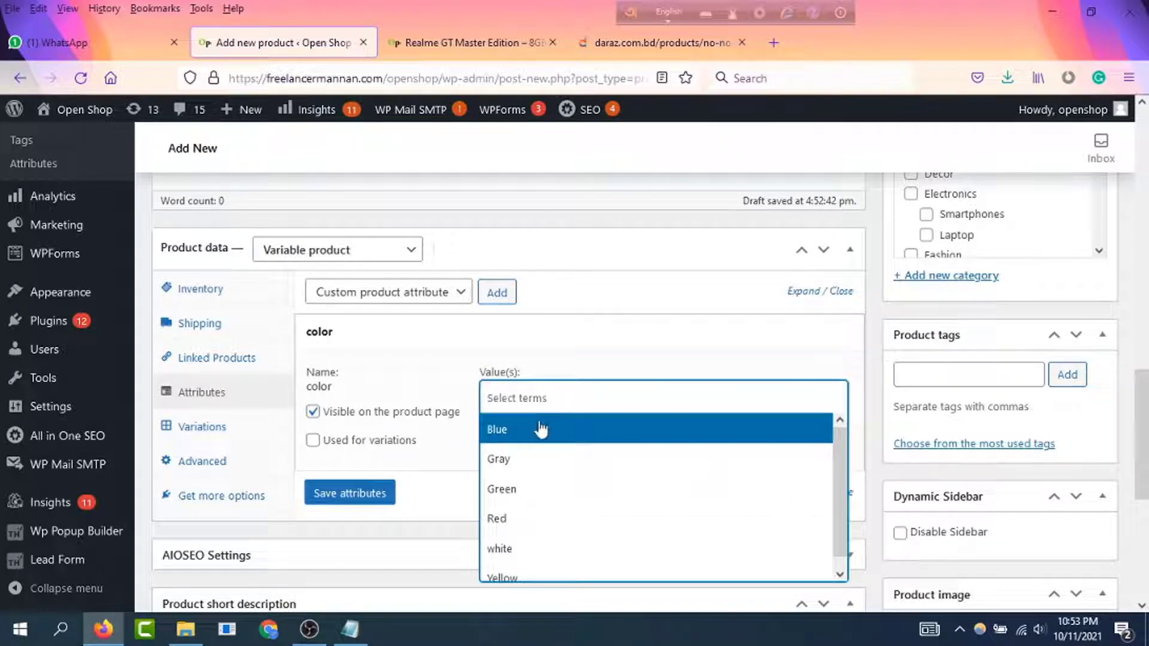
click(526, 443)
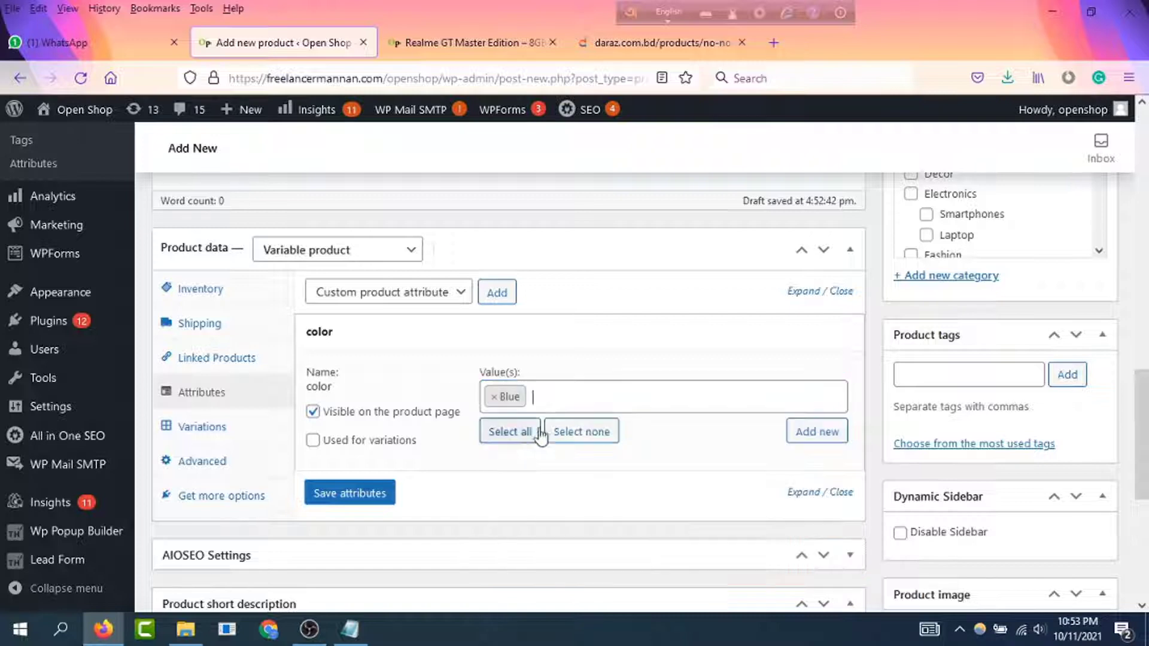
click(560, 397)
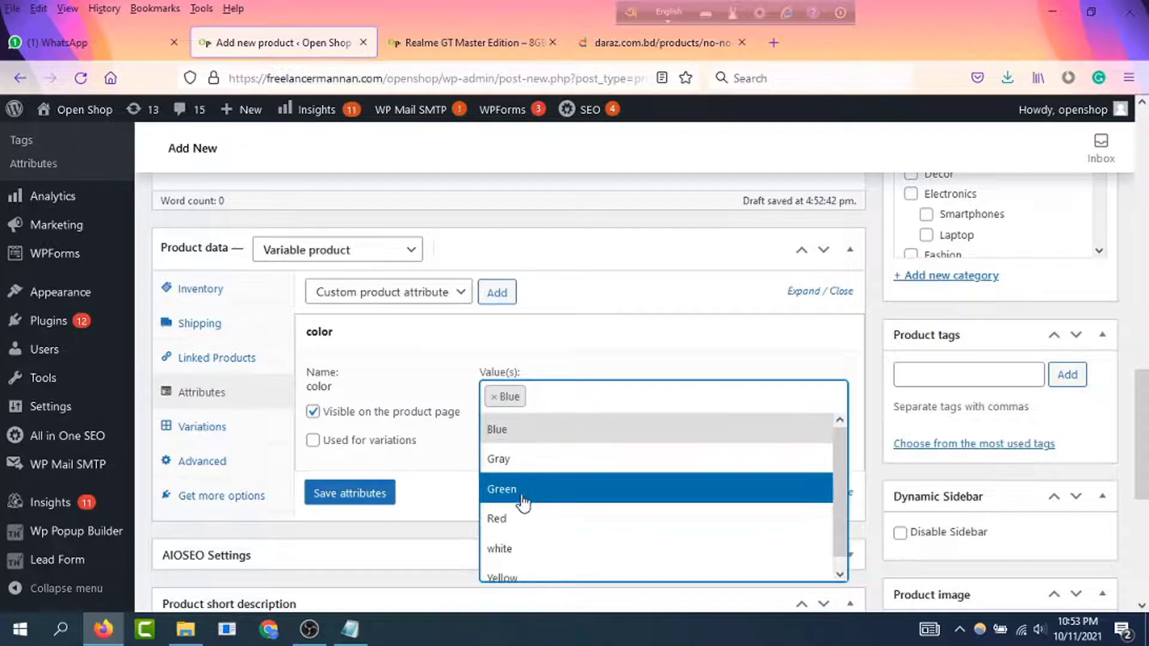
click(518, 545)
click(618, 399)
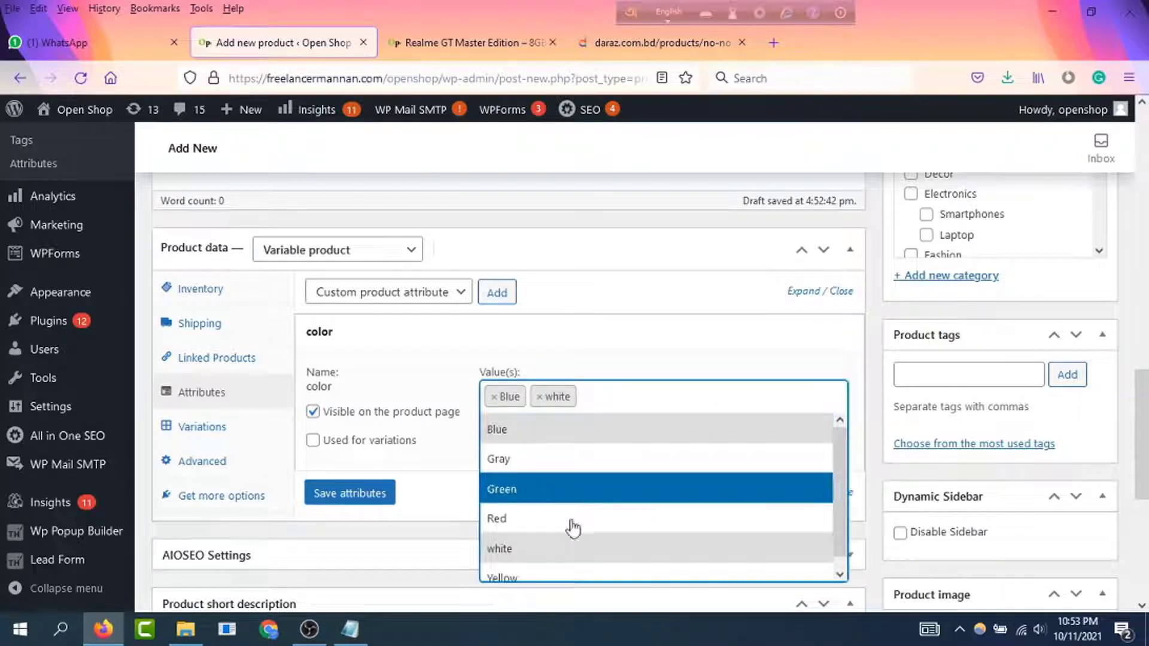
click(532, 578)
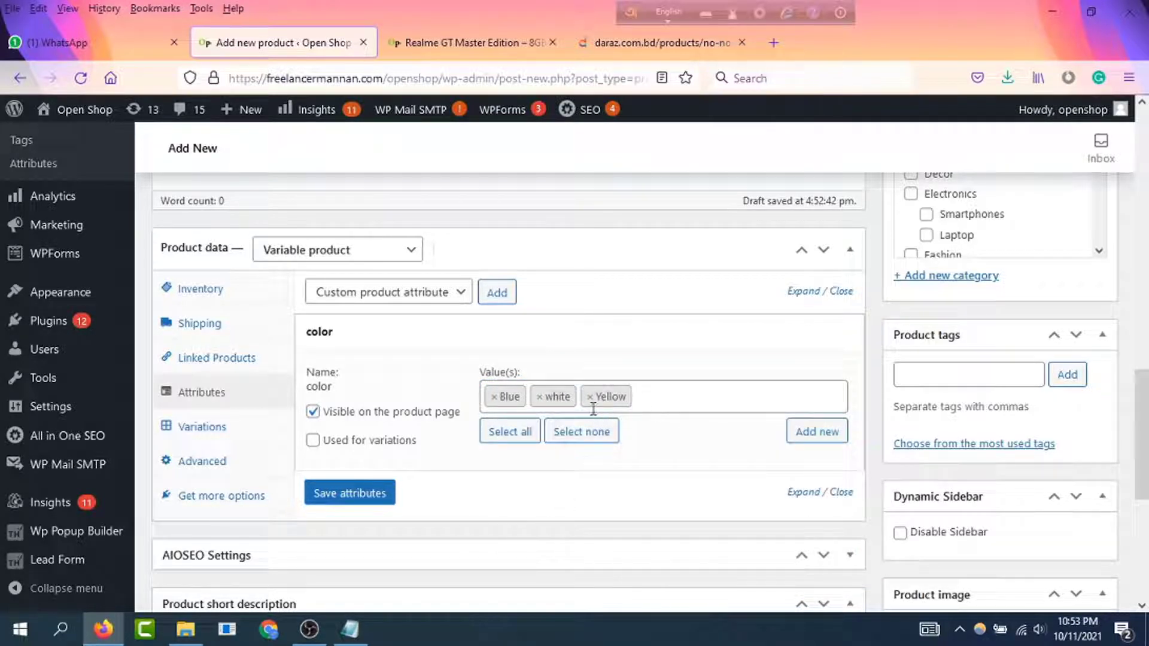
click(313, 442)
click(344, 499)
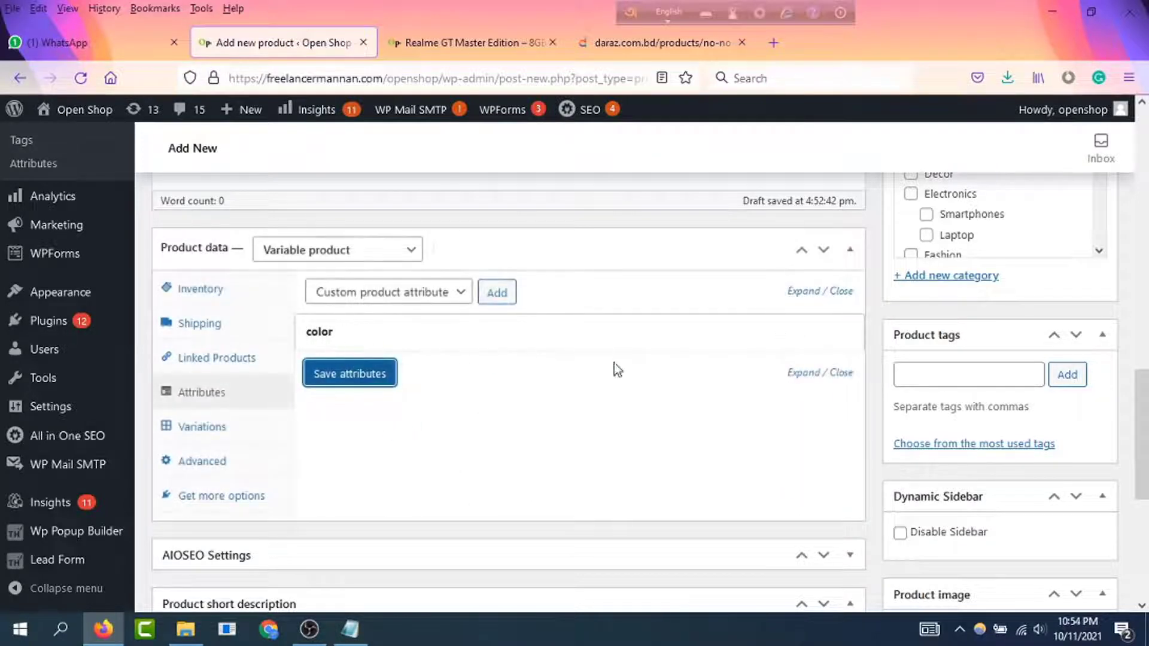
Step: Add the size attribute to the T-shirt's product attributes
click(431, 298)
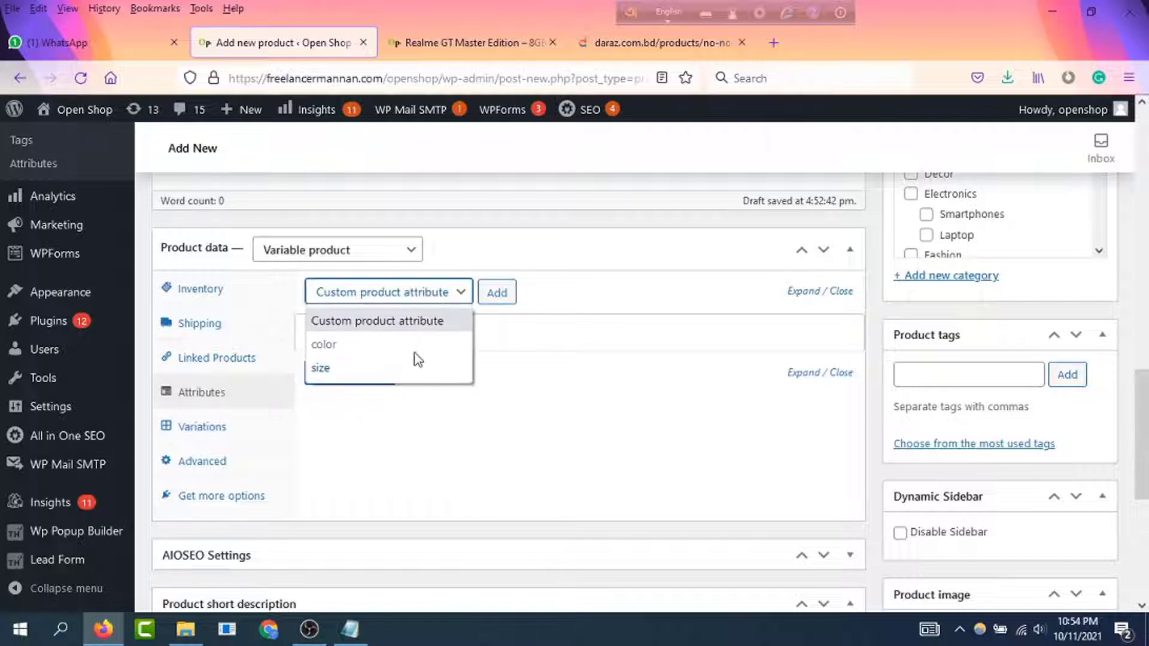
click(309, 374)
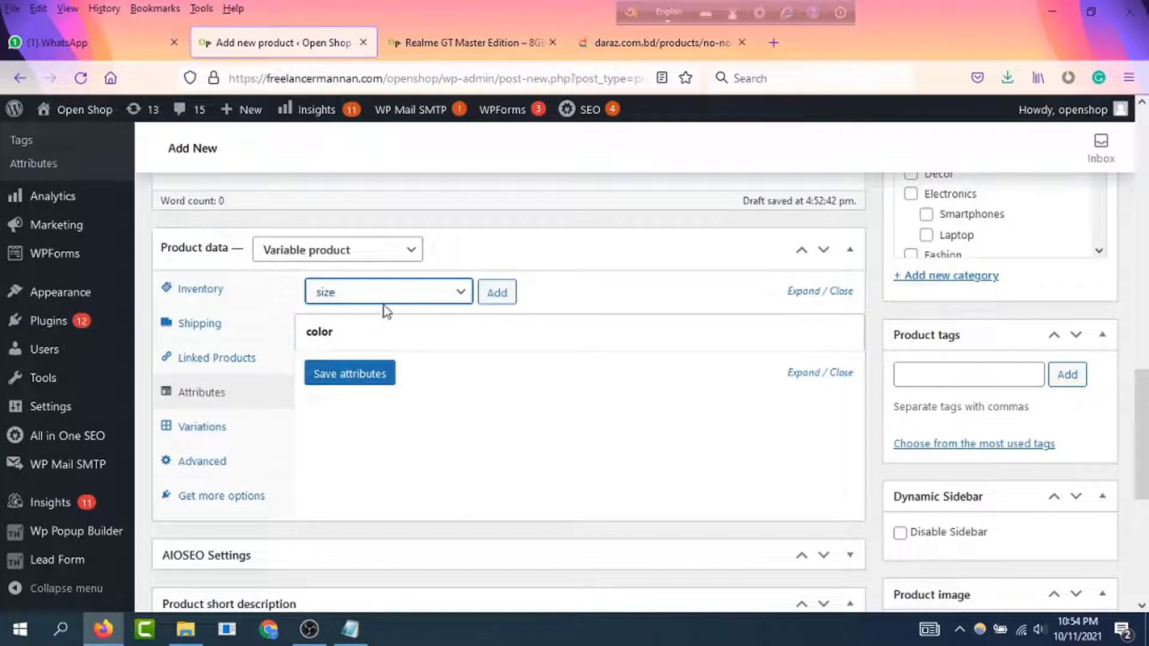
click(492, 297)
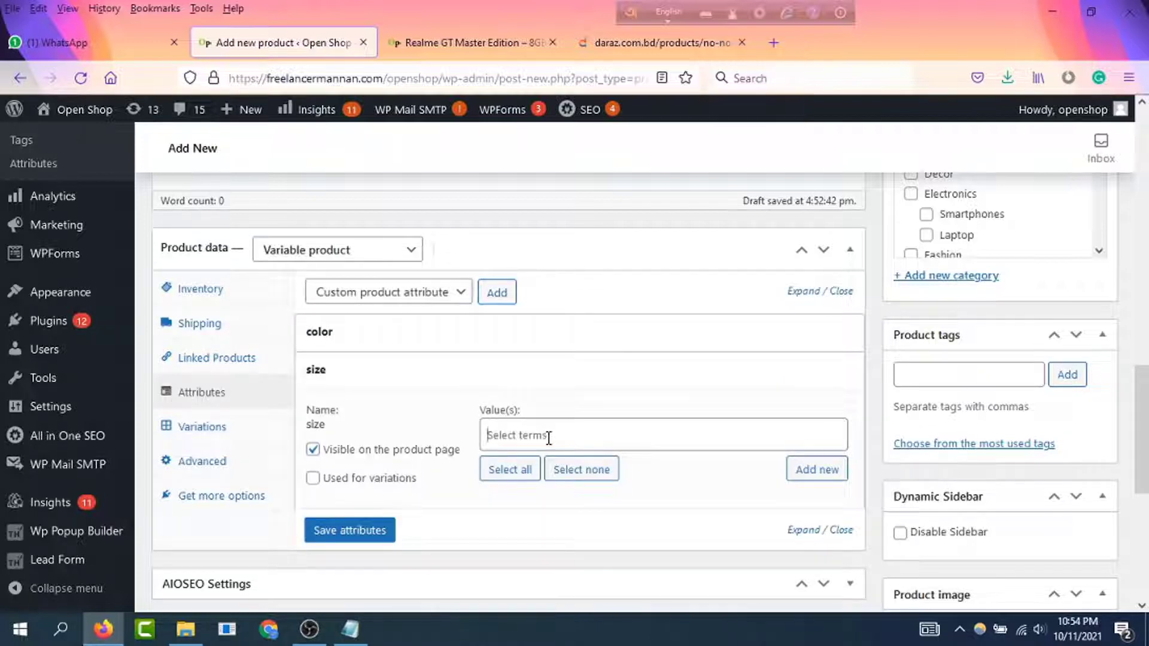
Step: Give the size attribute the values S, M and L, mark it as used for variations and save the attributes
click(544, 436)
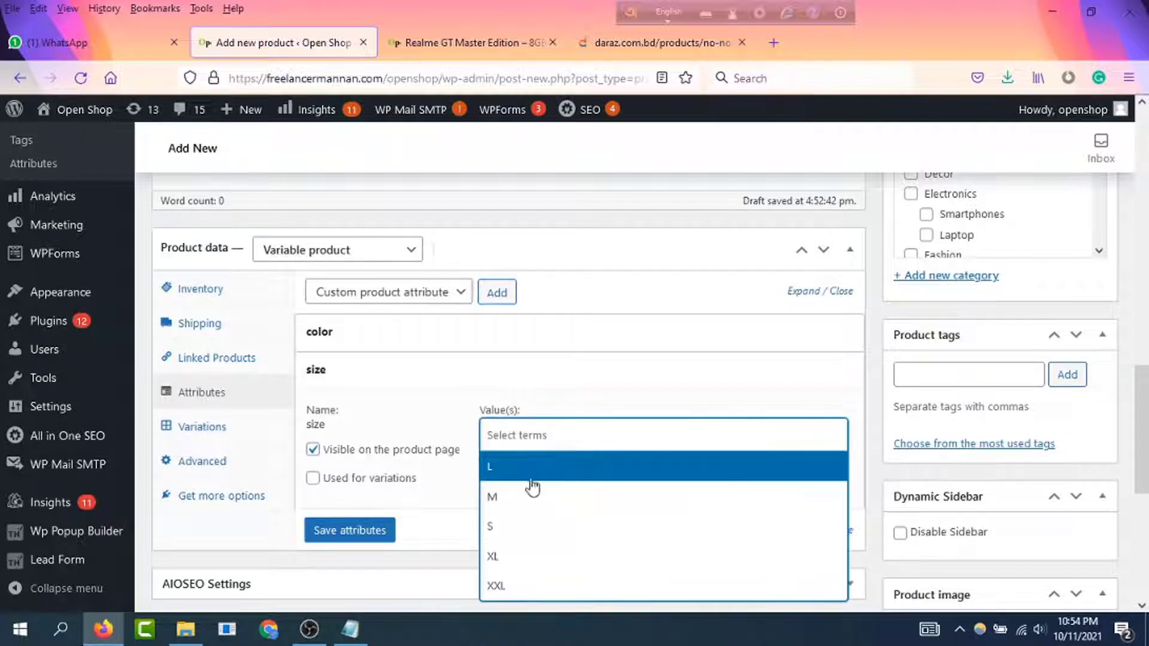
click(516, 532)
click(544, 432)
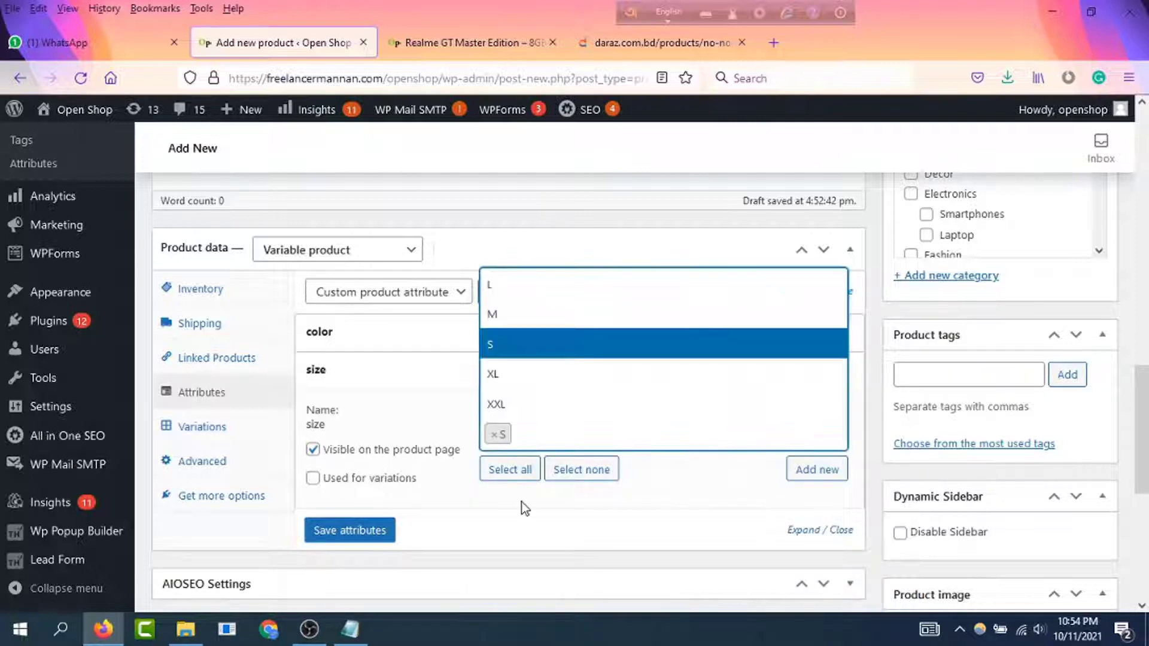
click(526, 308)
click(576, 437)
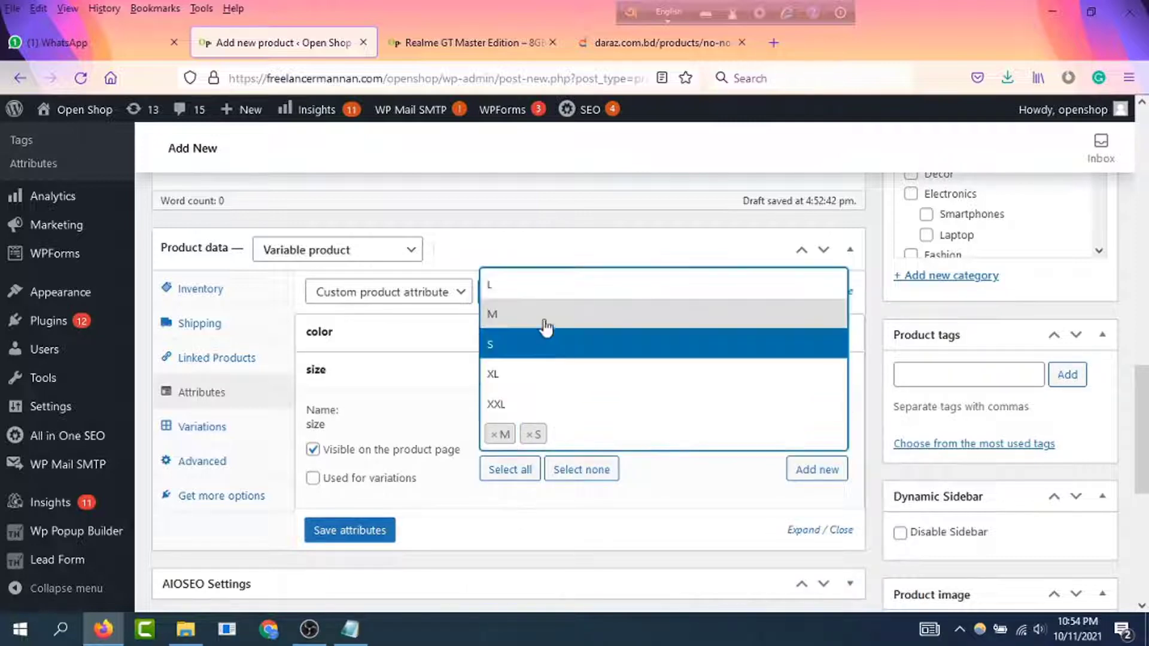
click(527, 286)
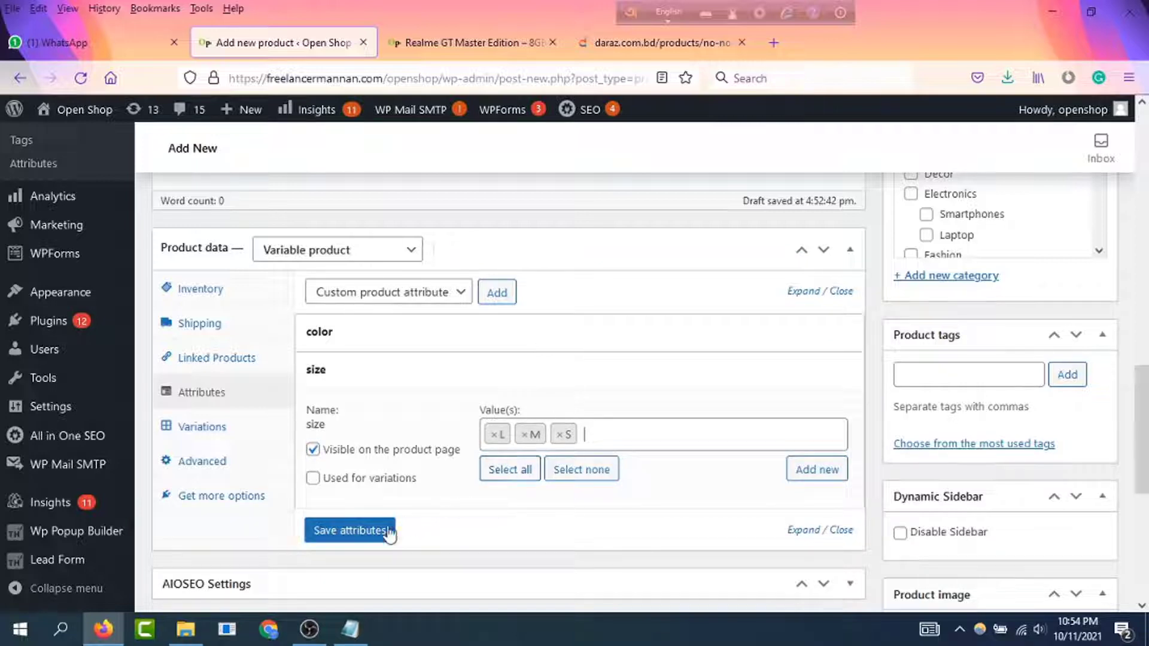
click(313, 478)
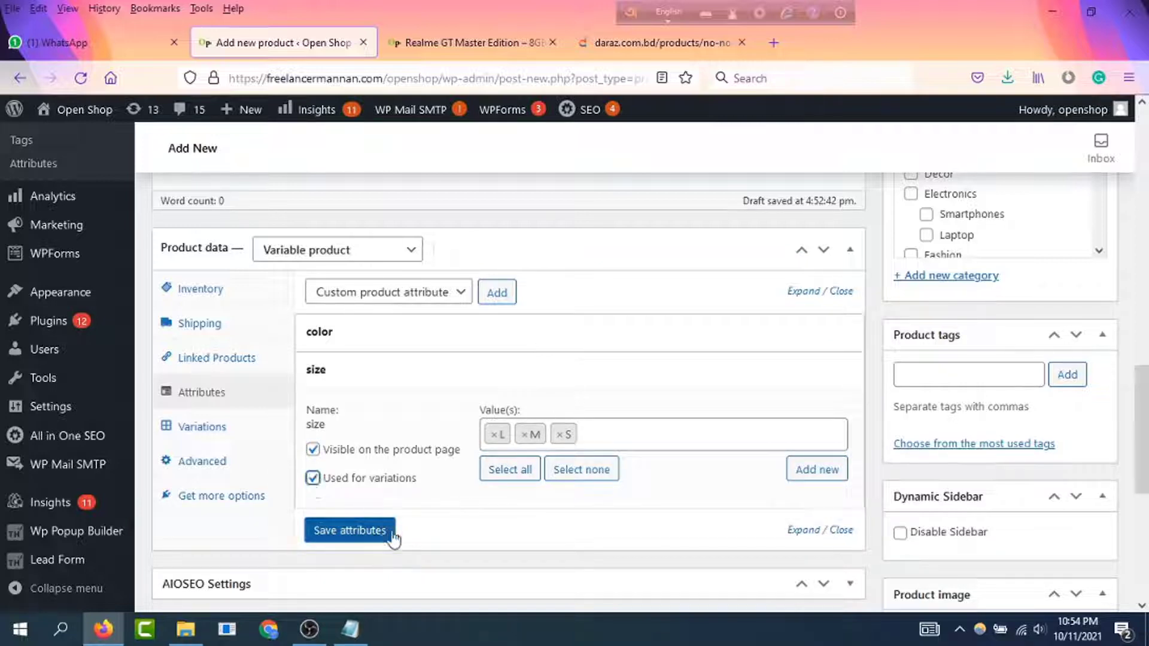
click(337, 533)
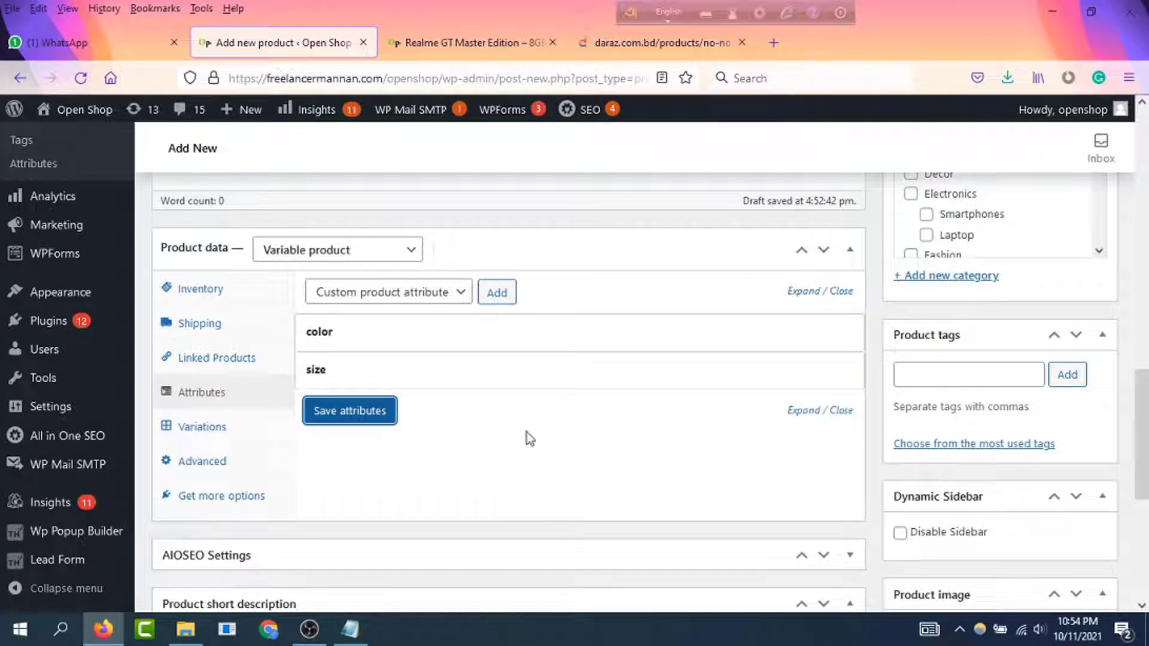
Step: Create variations for the T-shirt from all of its color and size attributes and confirm linking them
click(199, 428)
click(204, 427)
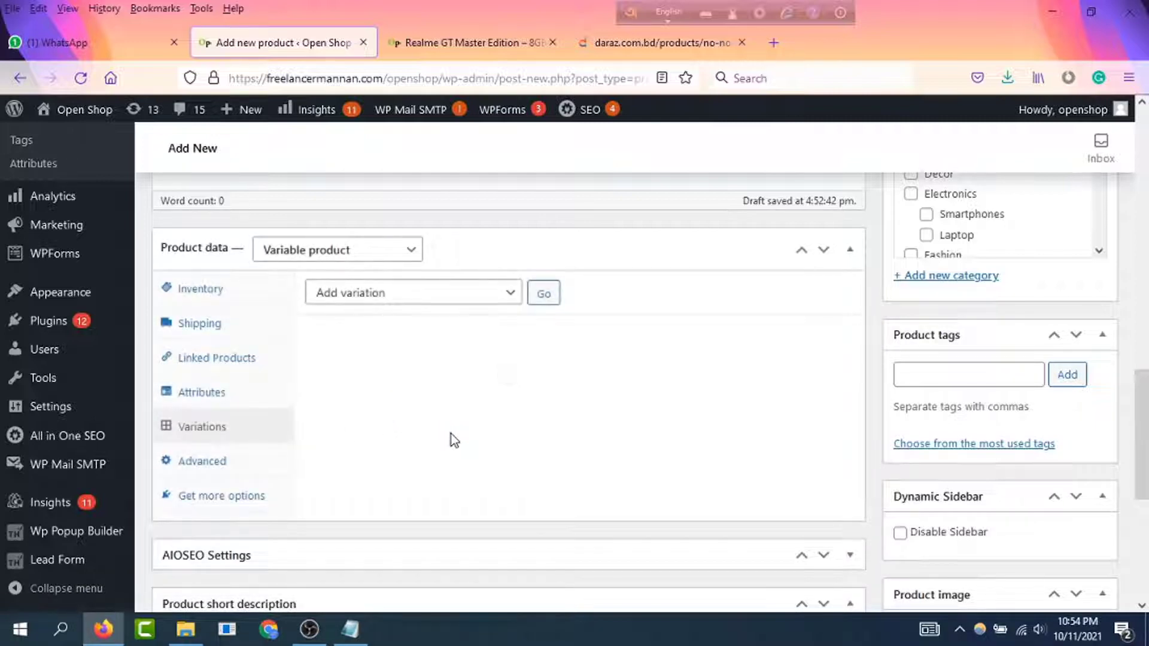
click(516, 296)
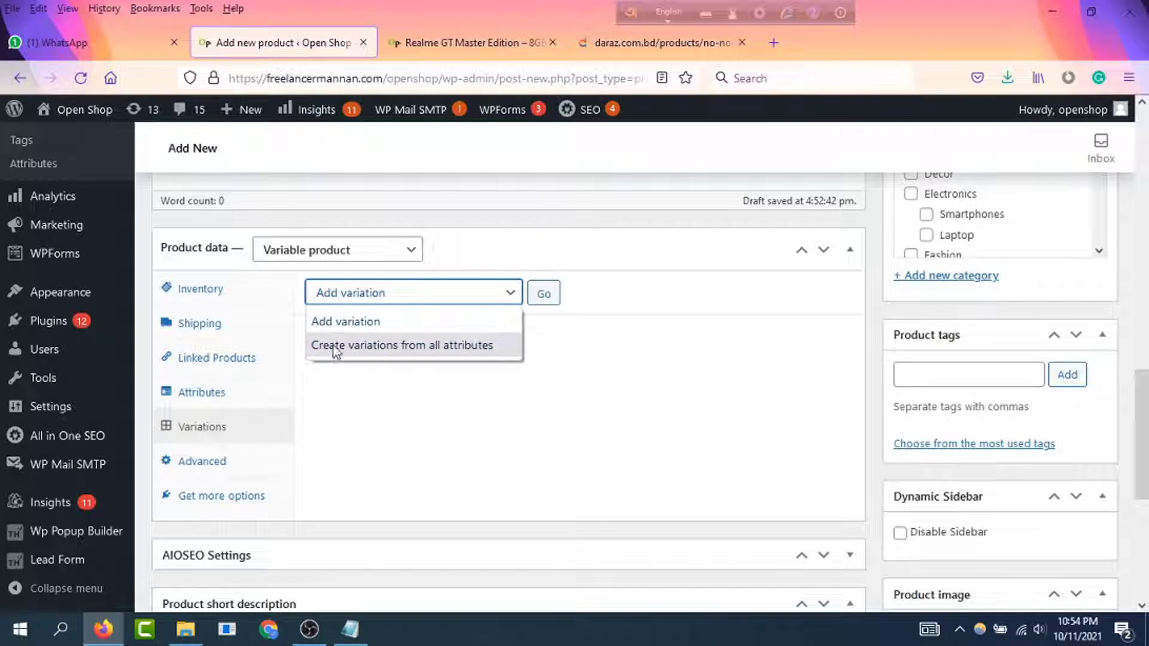
click(428, 351)
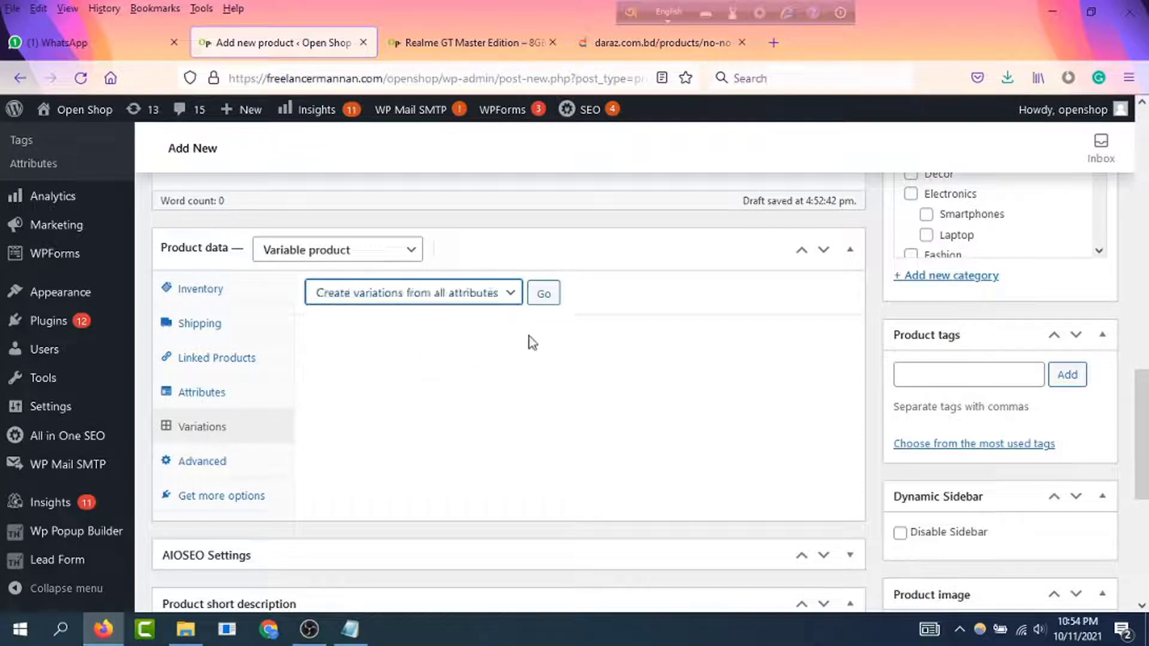
click(544, 293)
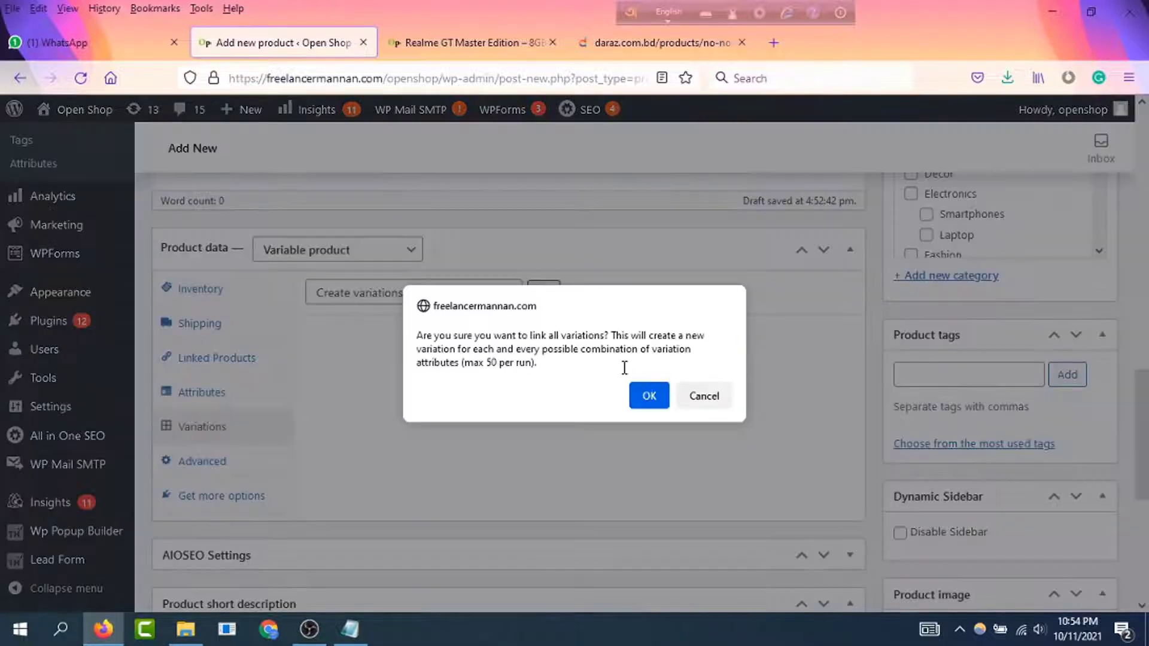
click(650, 395)
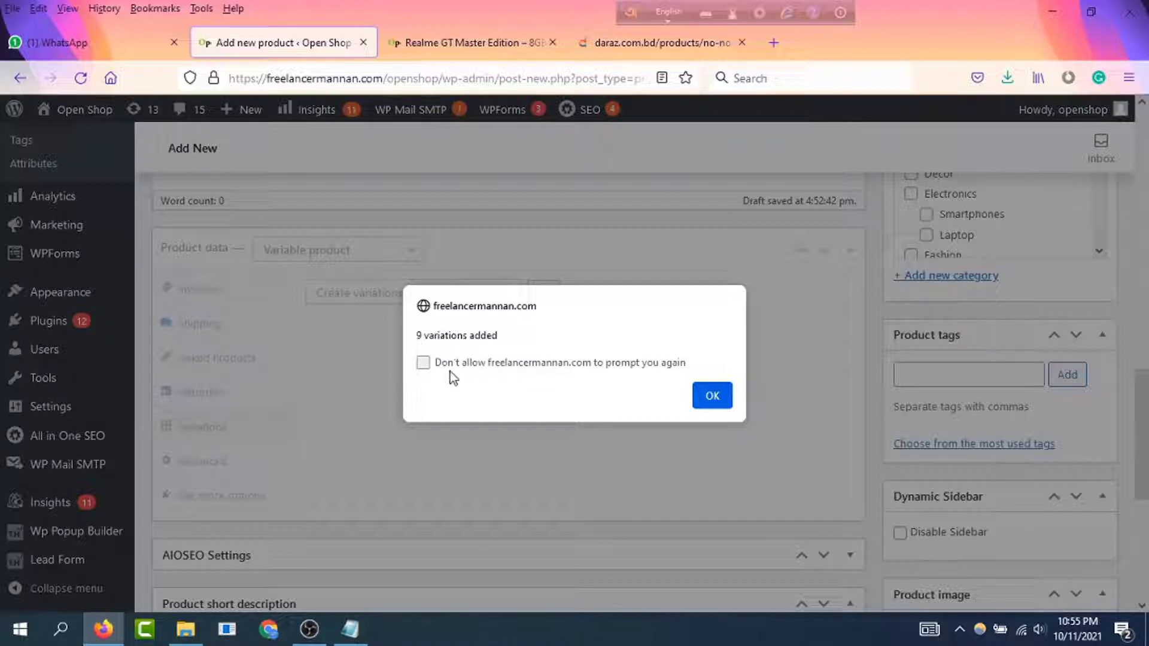
click(718, 404)
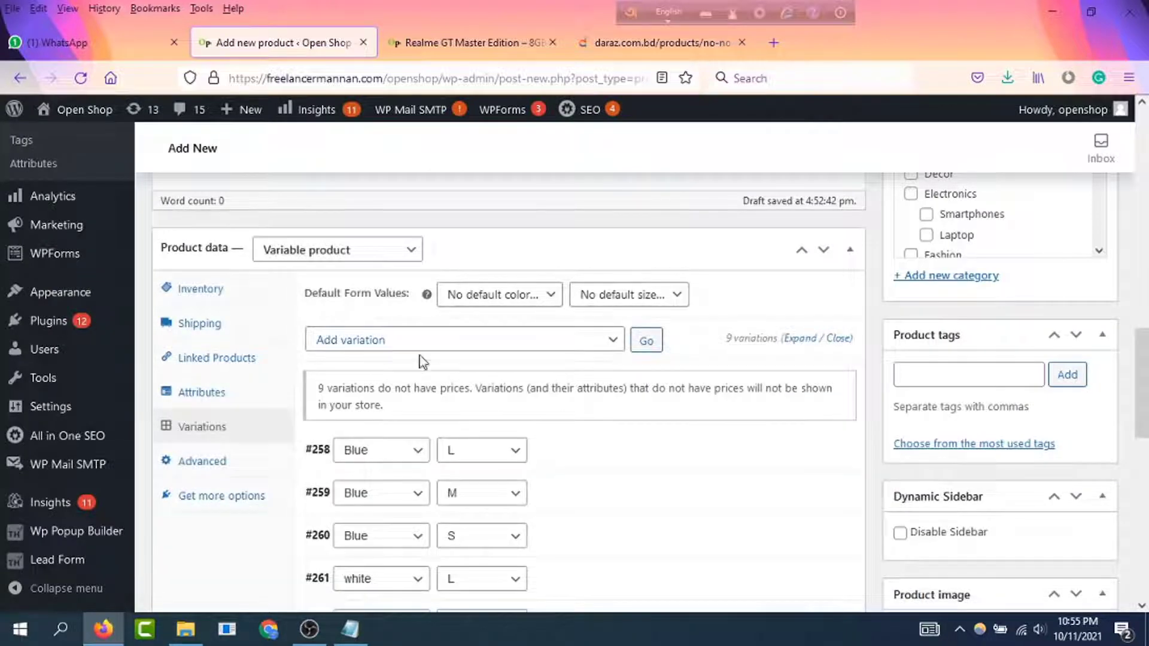
Step: Open the Blue L variation with its image upload and check the Downloads folder for a suitable T-shirt picture
scroll(431, 413, down, 2)
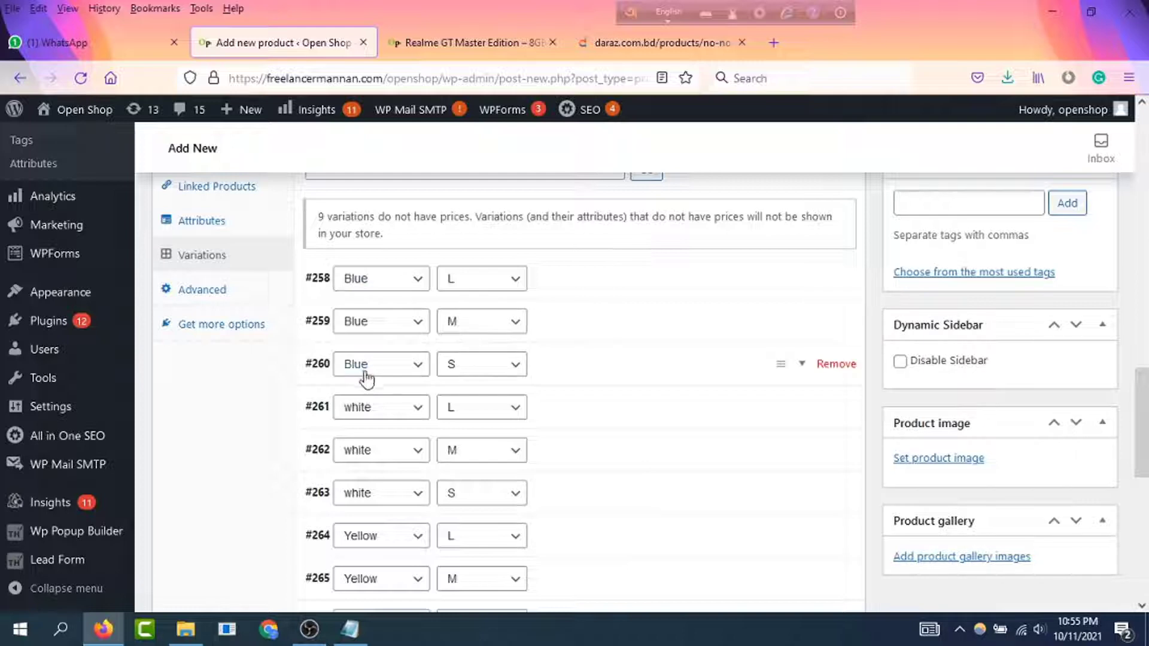
scroll(419, 419, down, 3)
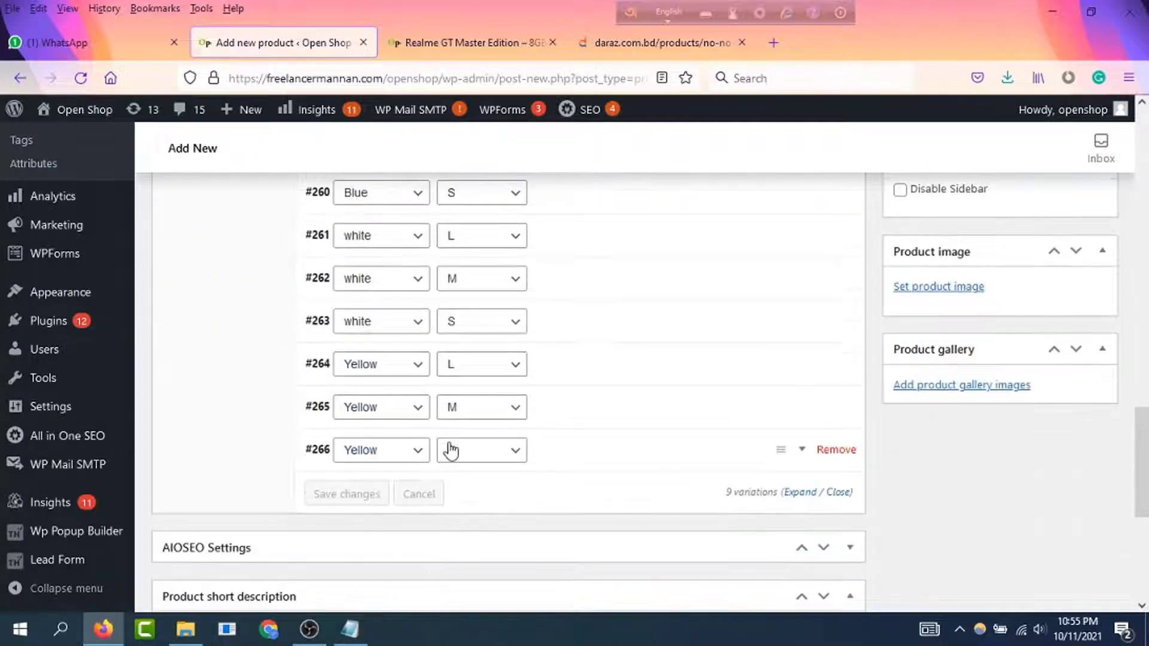
scroll(472, 427, up, 5)
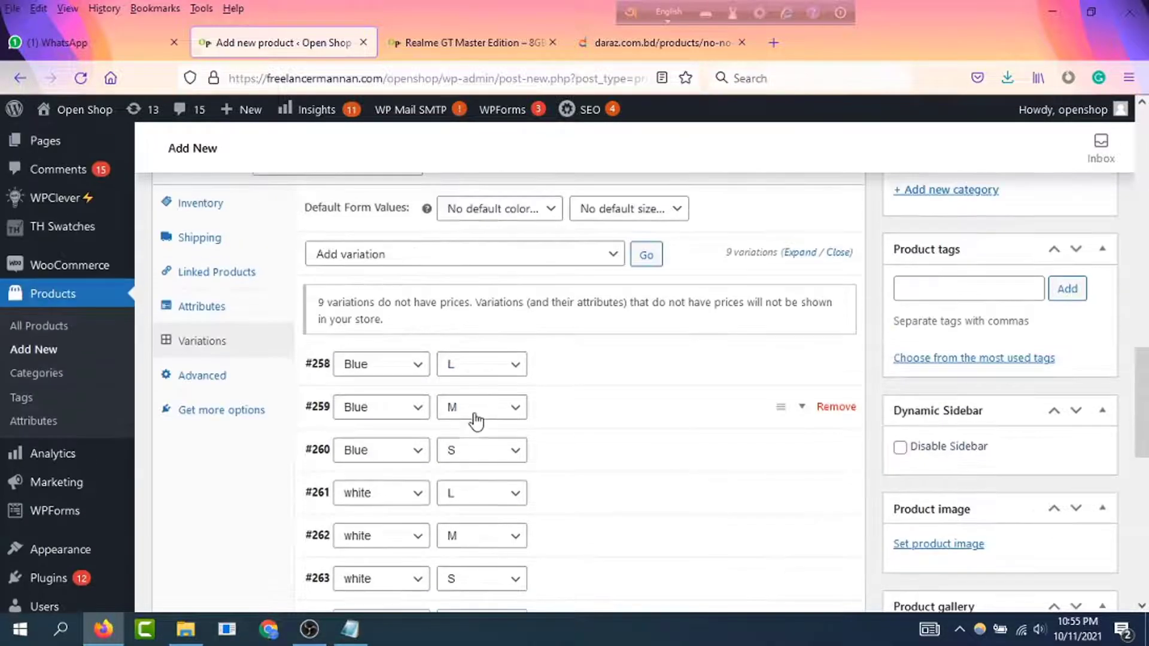
click(606, 364)
scroll(516, 364, down, 2)
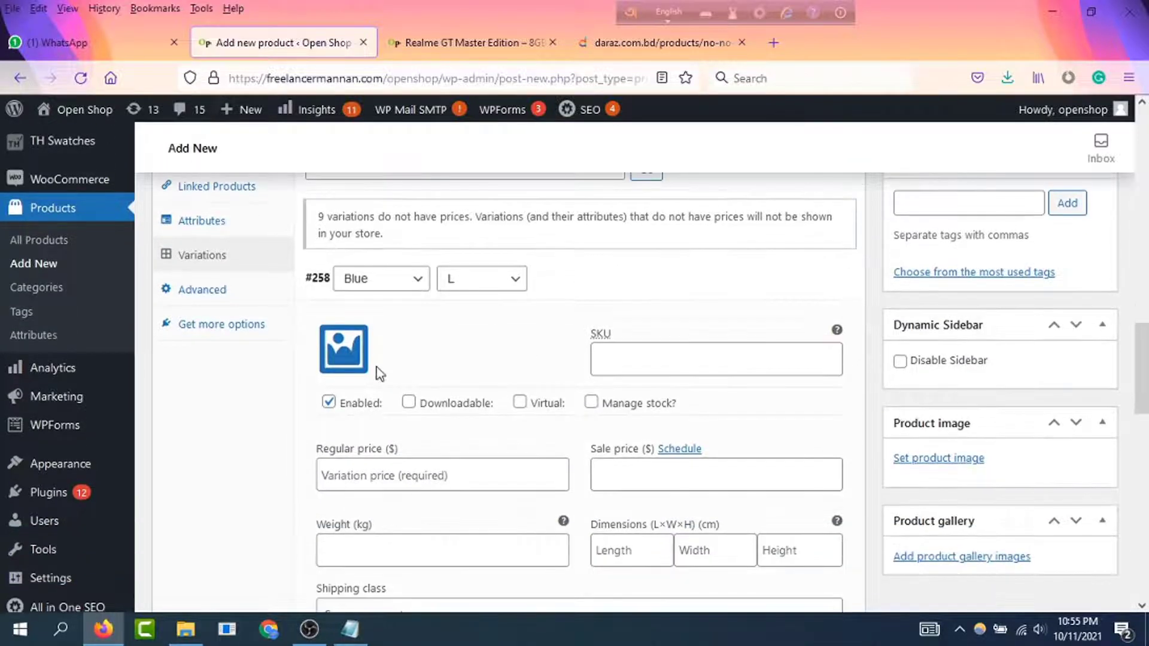
click(341, 353)
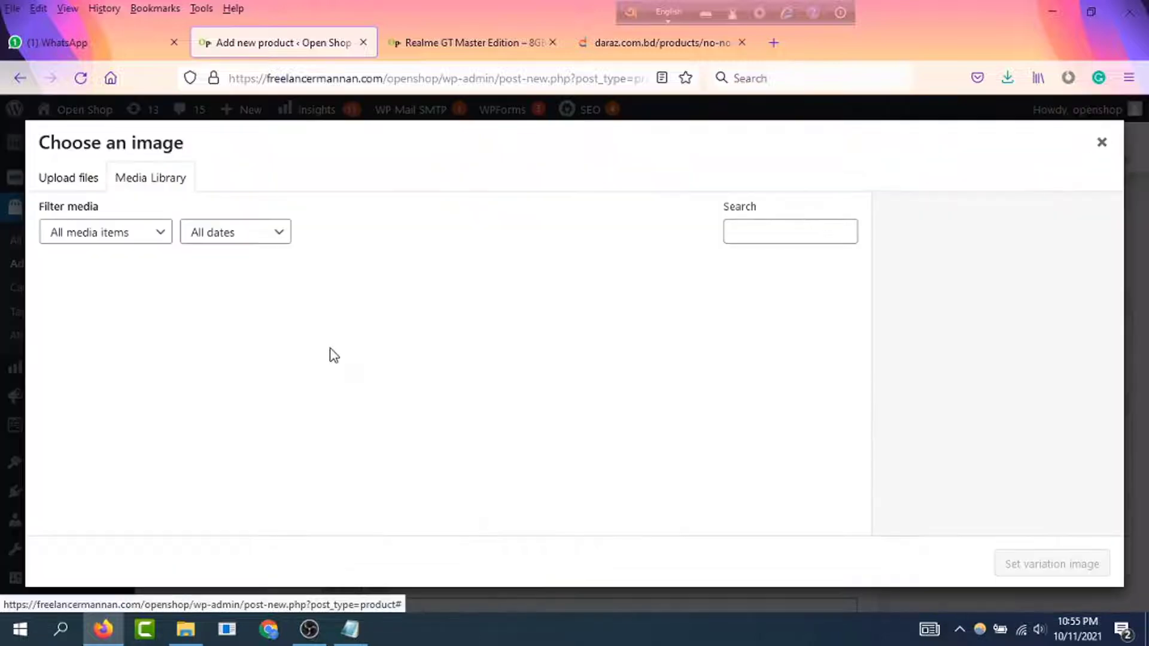
click(67, 179)
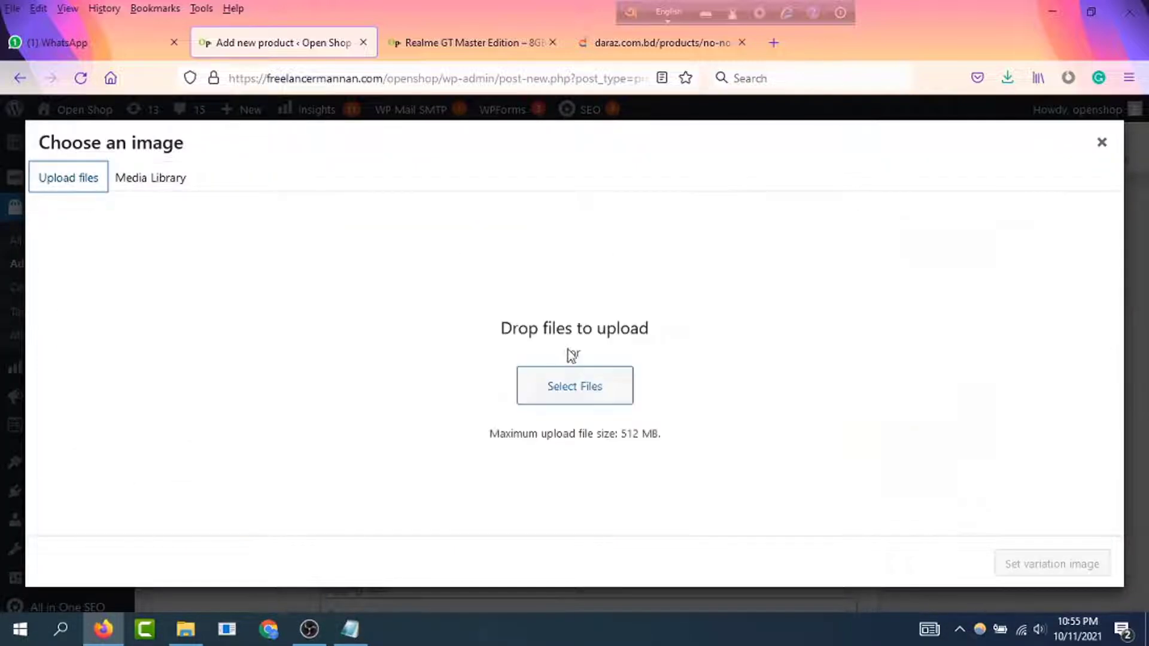
click(604, 390)
scroll(325, 237, down, 5)
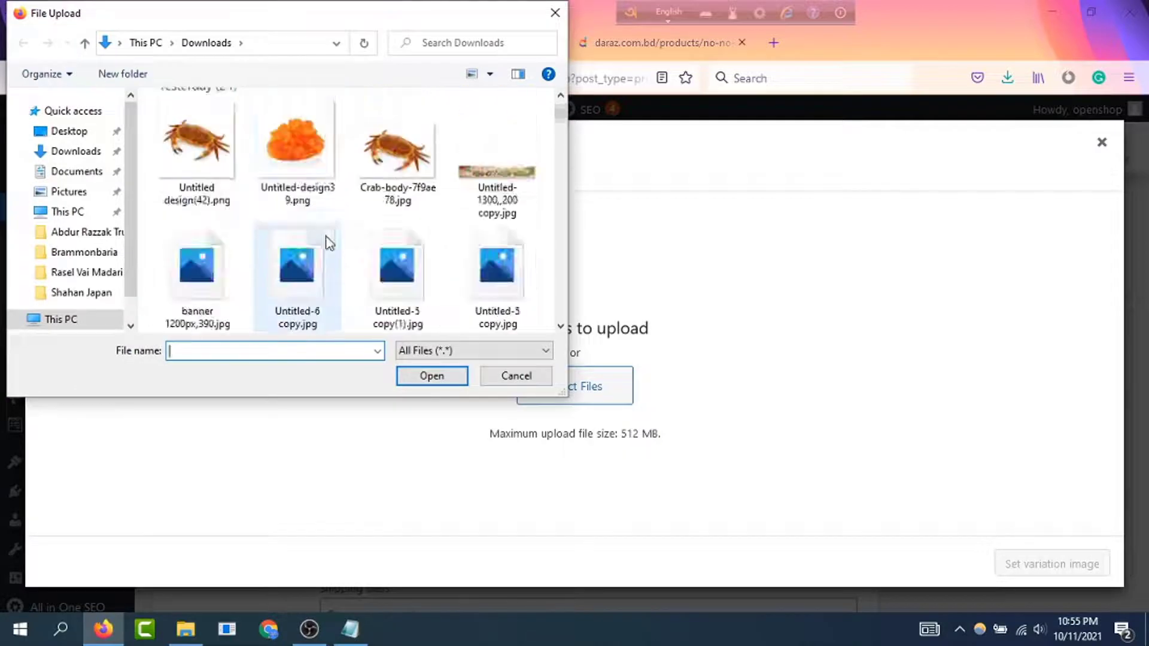
scroll(326, 248, up, 5)
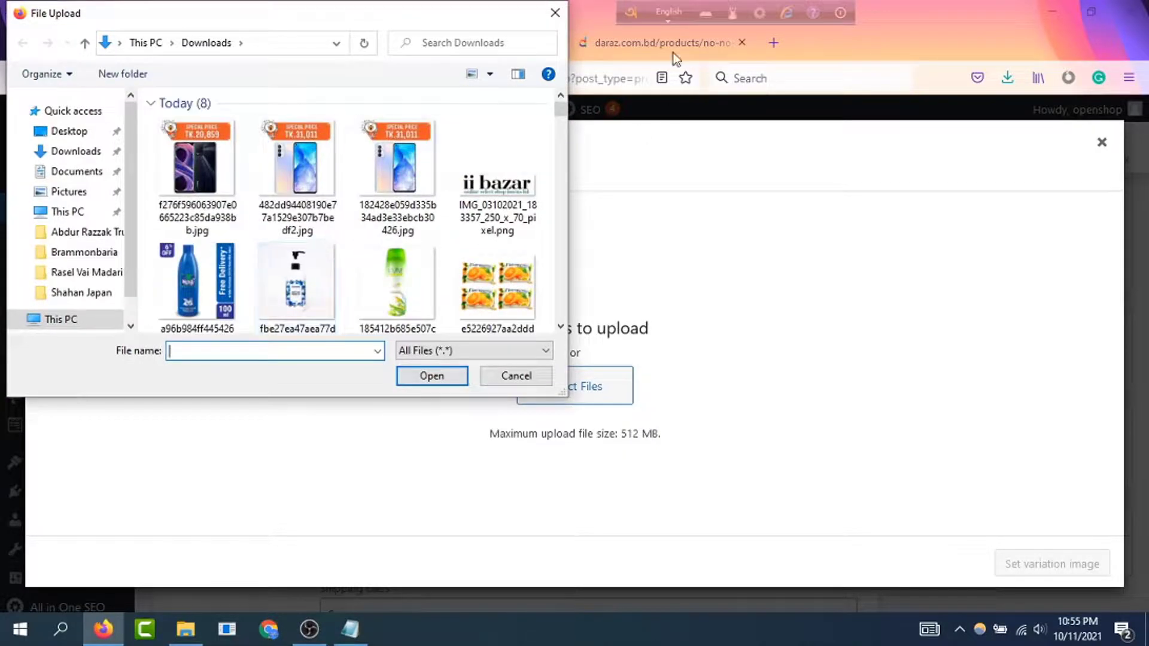
click(548, 17)
Step: Switch to the Daraz listing, open its T-Shirts category and save the yellow No Girlfriend No Pera T-shirt image to Downloads
click(623, 45)
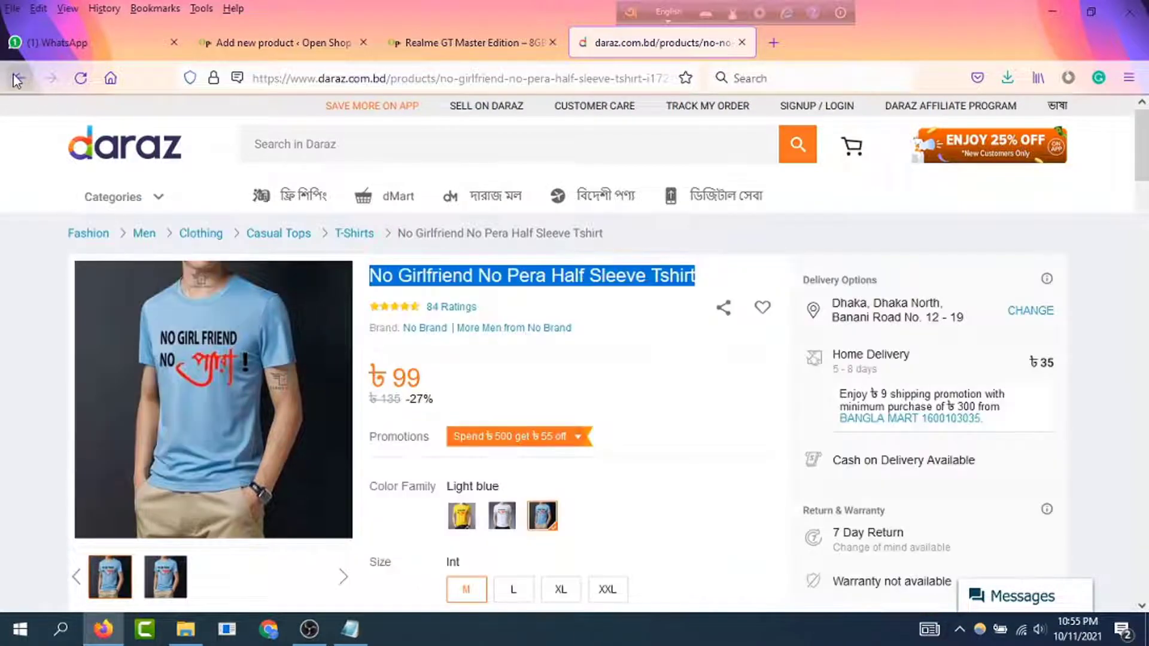
click(355, 233)
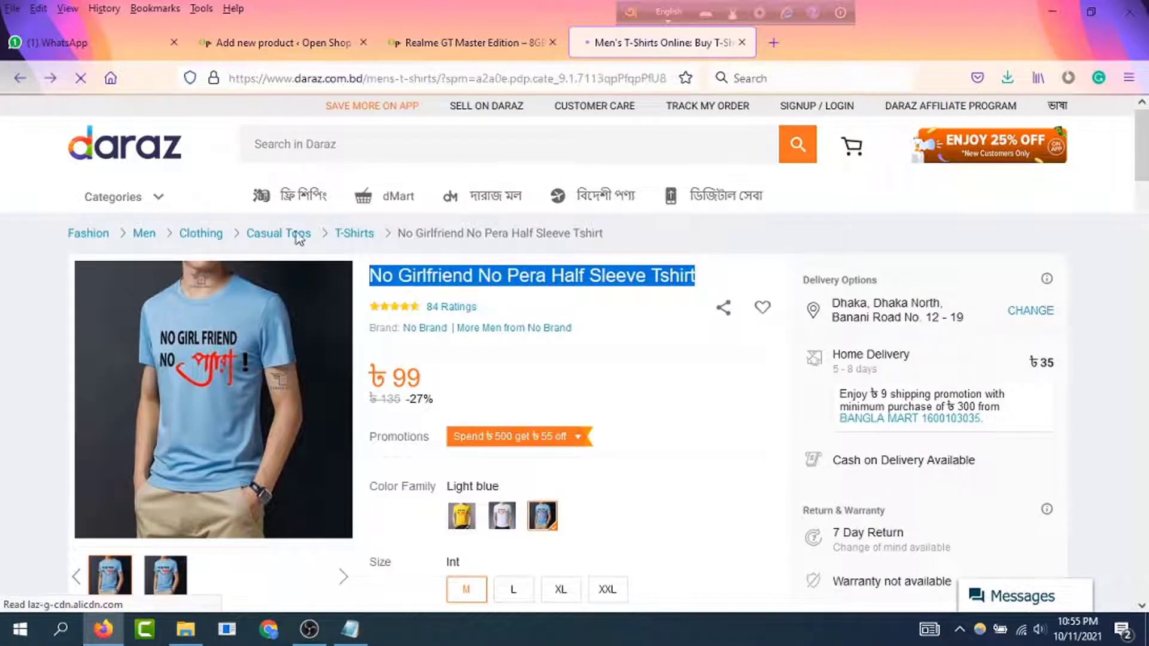
right_click(759, 339)
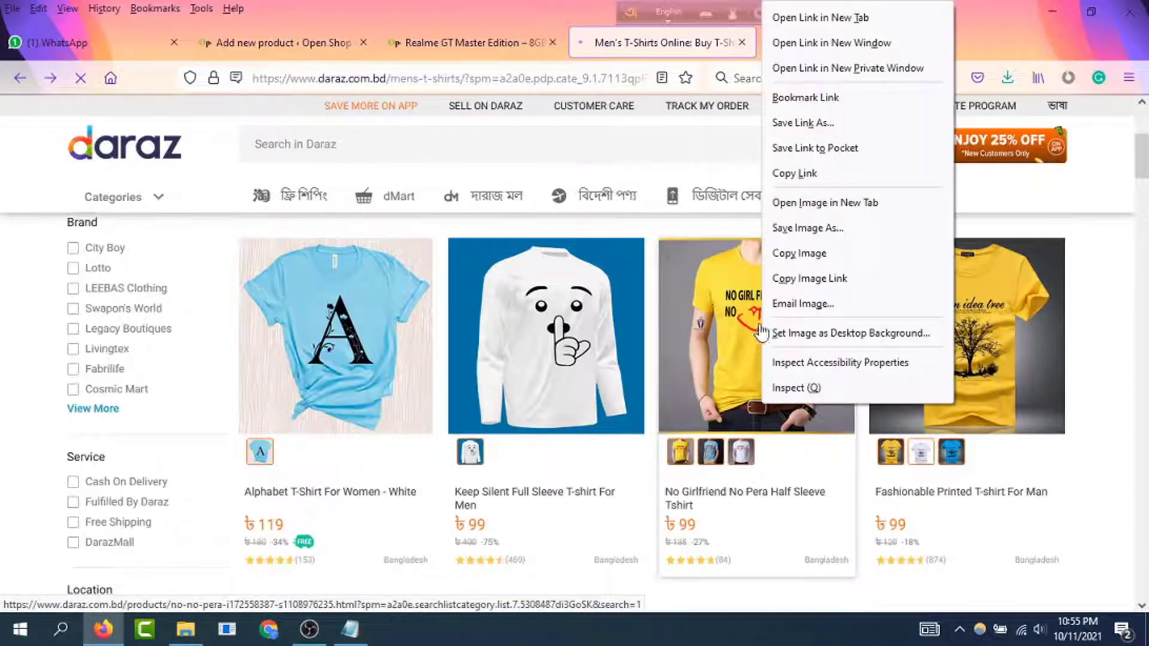
click(803, 231)
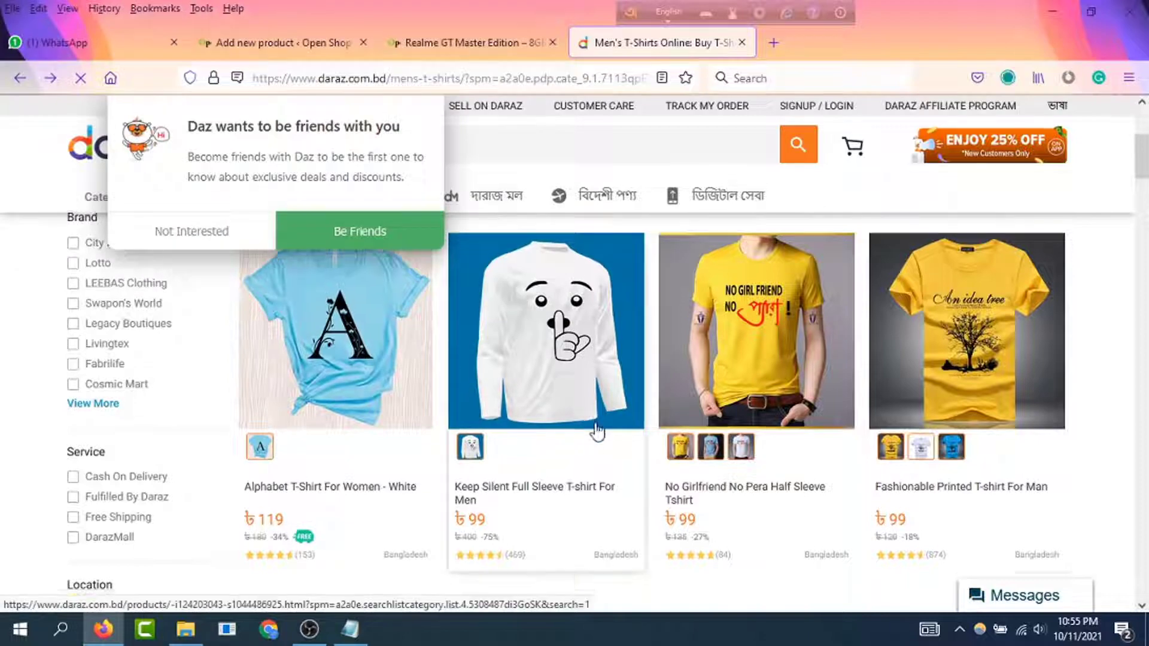
Step: Save the images of the white winged-print T-shirt and the blue short-sleeve T-shirt from the Daraz category to Downloads
scroll(608, 429, down, 5)
right_click(330, 386)
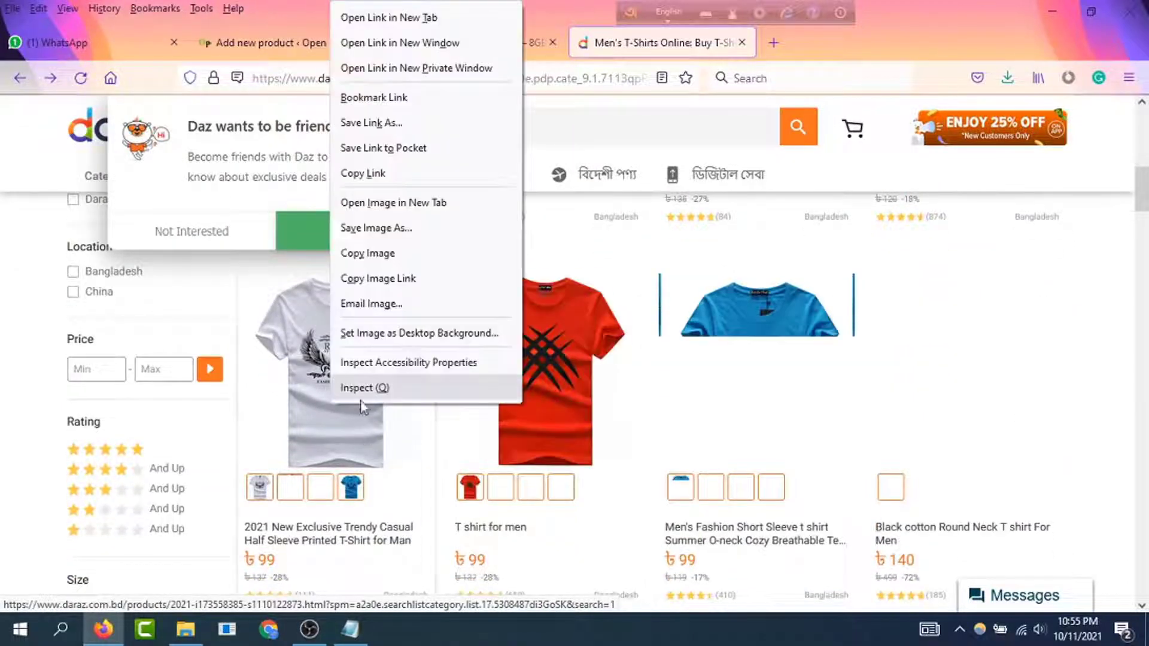
click(379, 226)
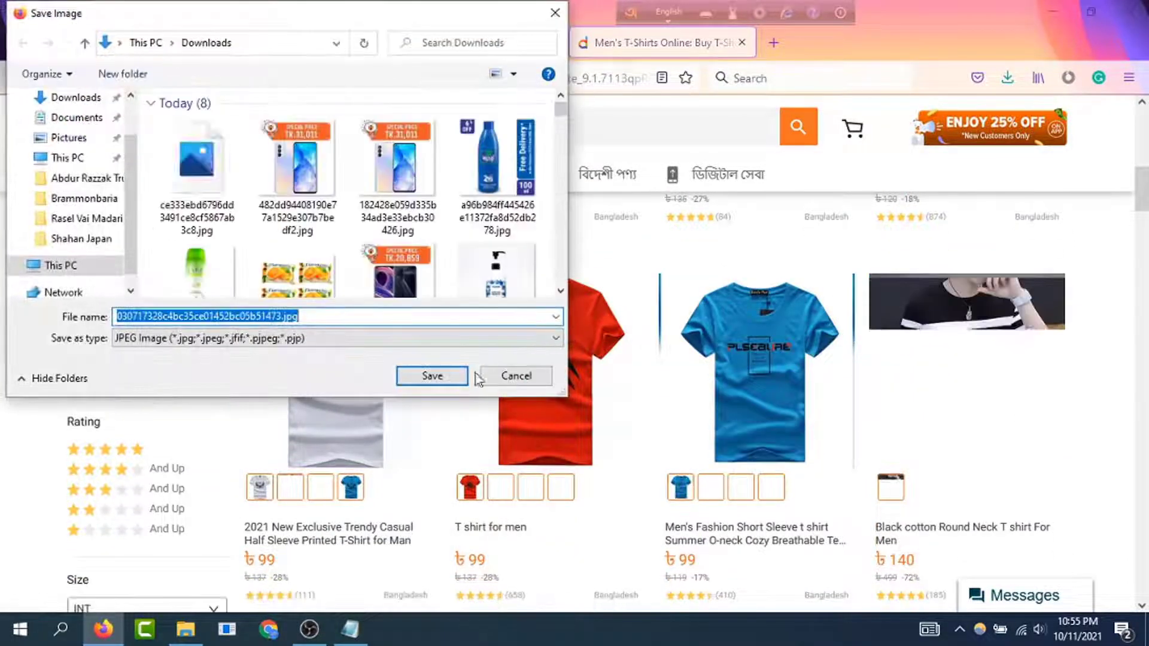
key(Return)
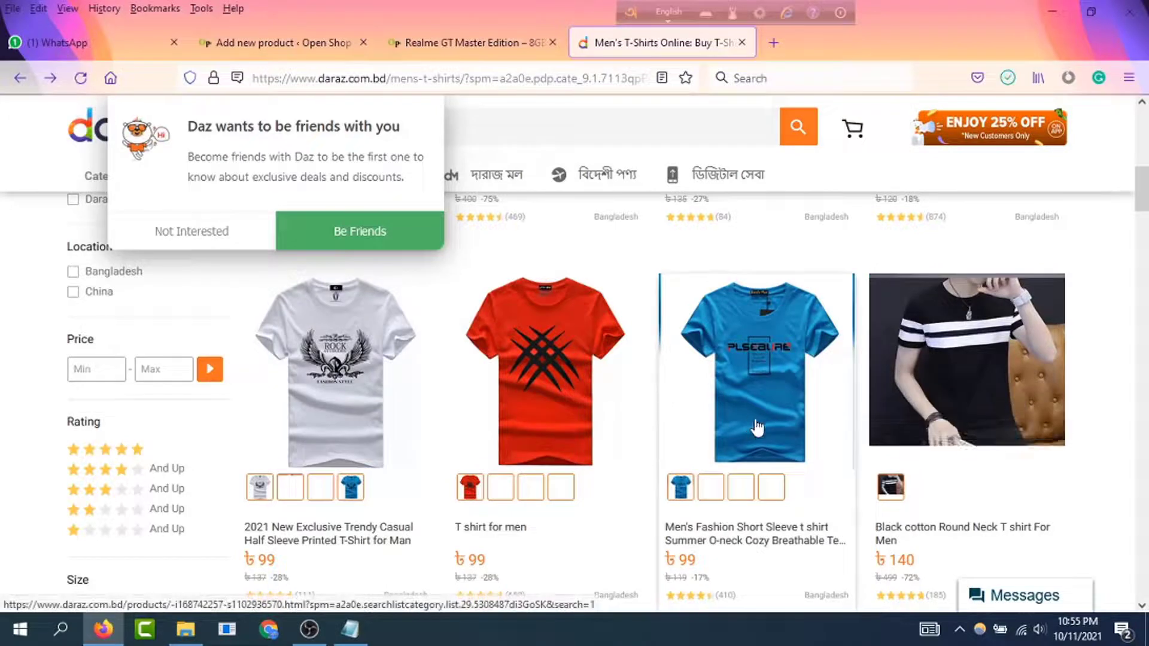
right_click(774, 380)
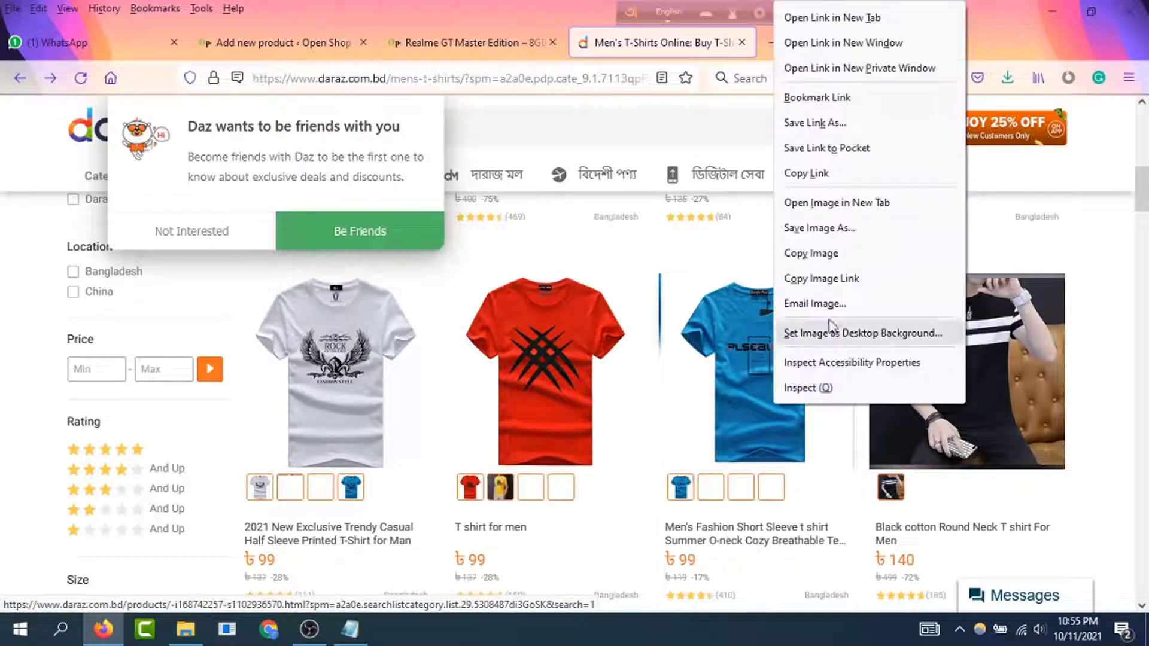
click(826, 228)
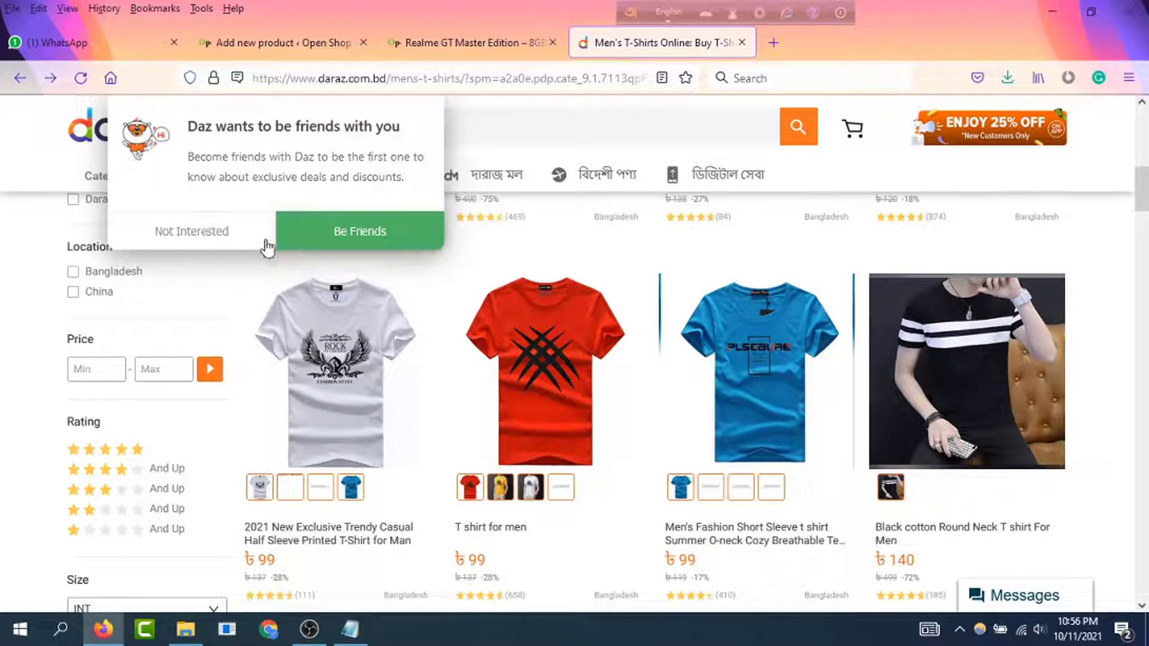
Step: Decline the Daz friend notice and reopen the yellow No Girlfriend No Pera Half Sleeve Tshirt listing
click(207, 238)
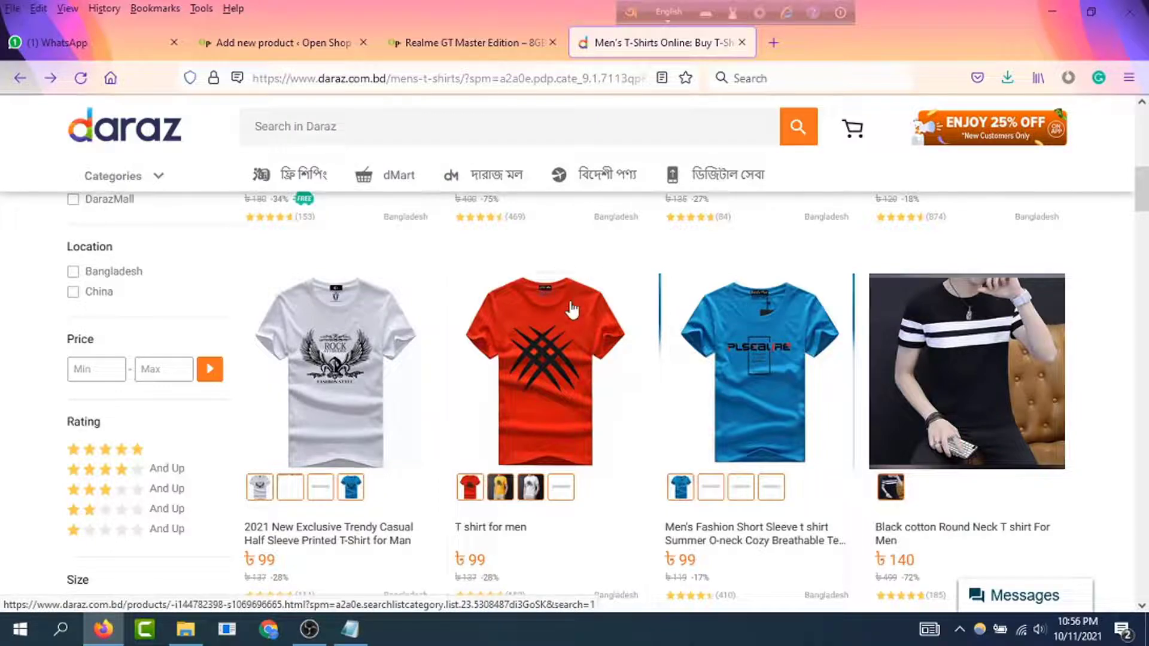
scroll(701, 326, up, 5)
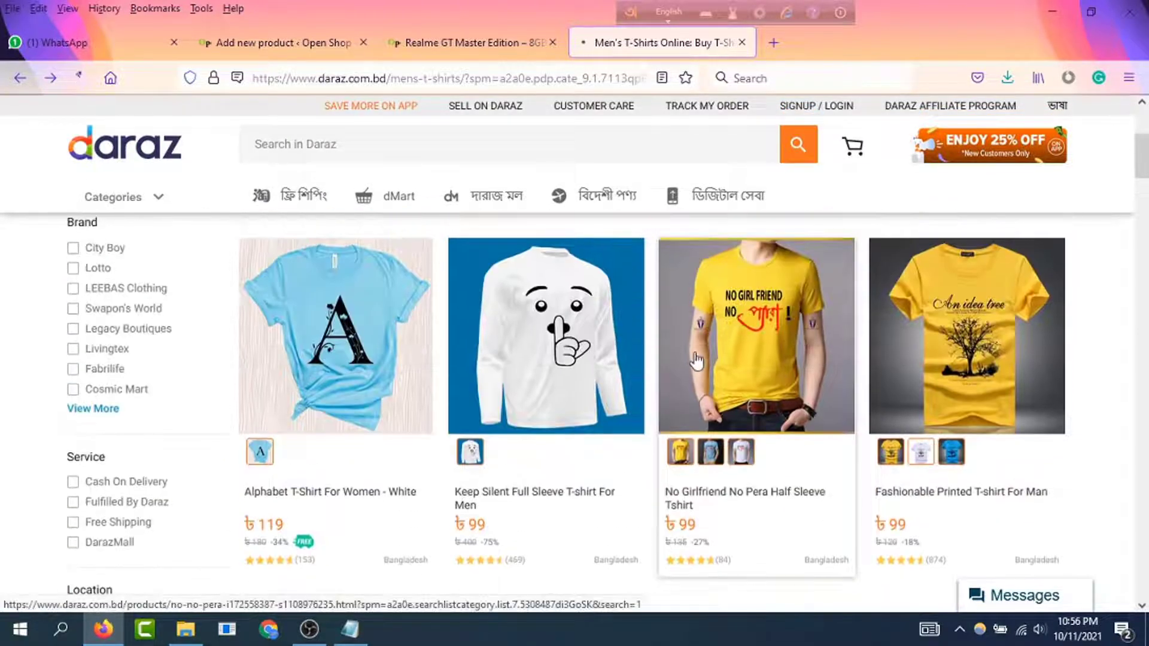
click(694, 361)
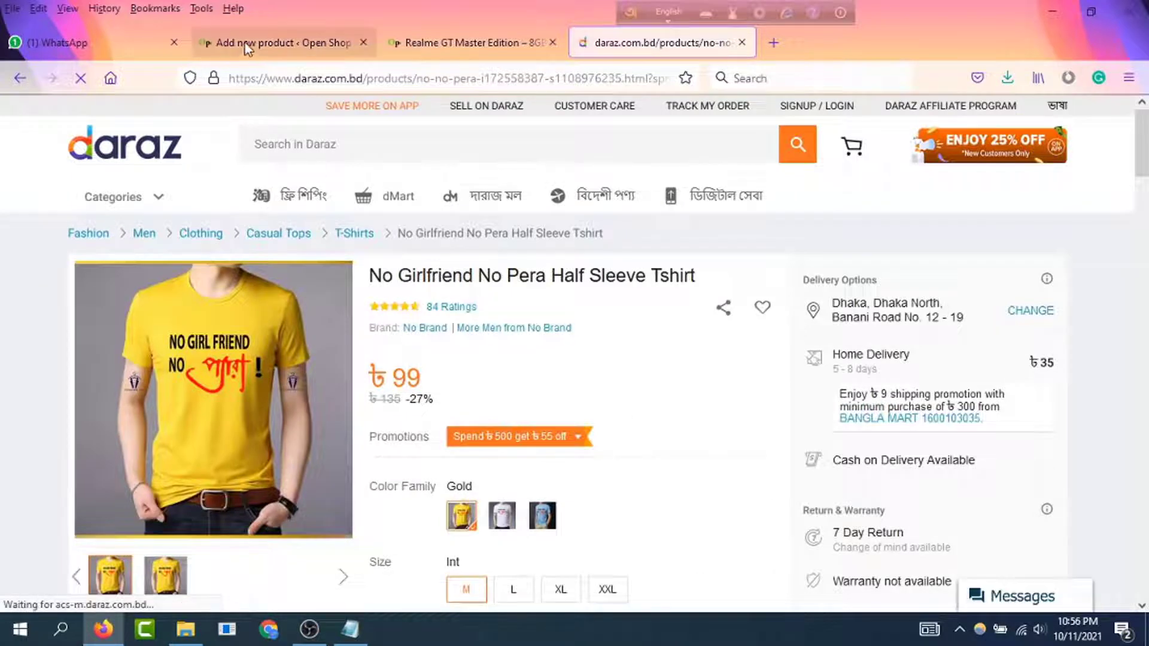
Step: Return to the new product page, upload the blue T-shirt picture and set it as the Blue L variation's image
click(275, 43)
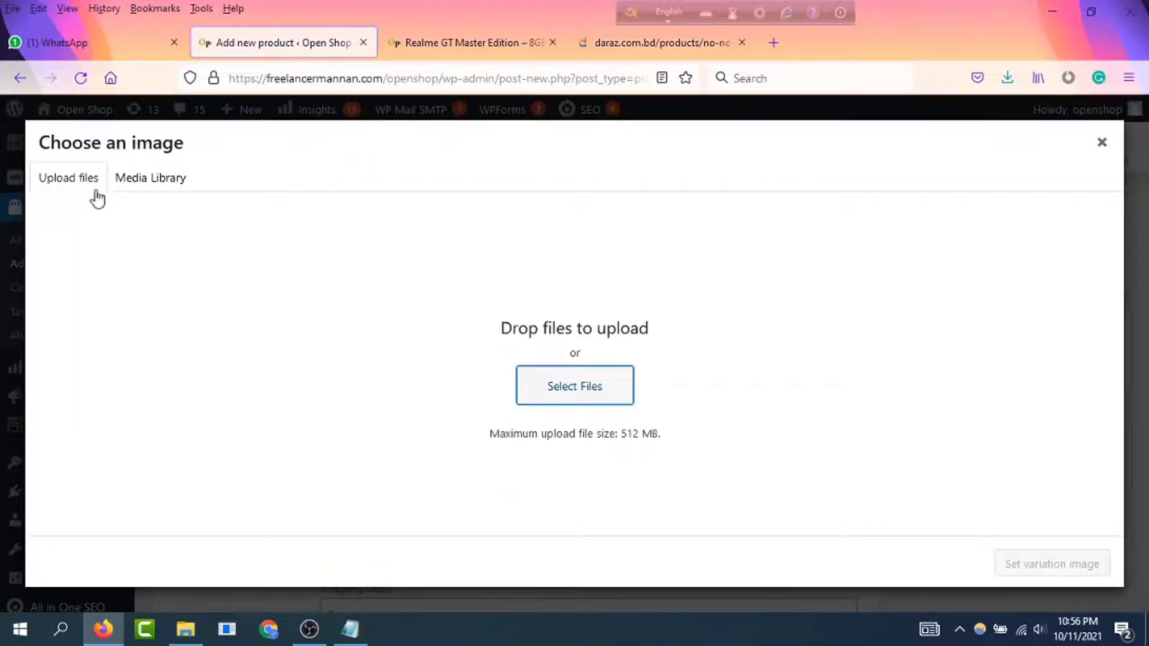
click(547, 389)
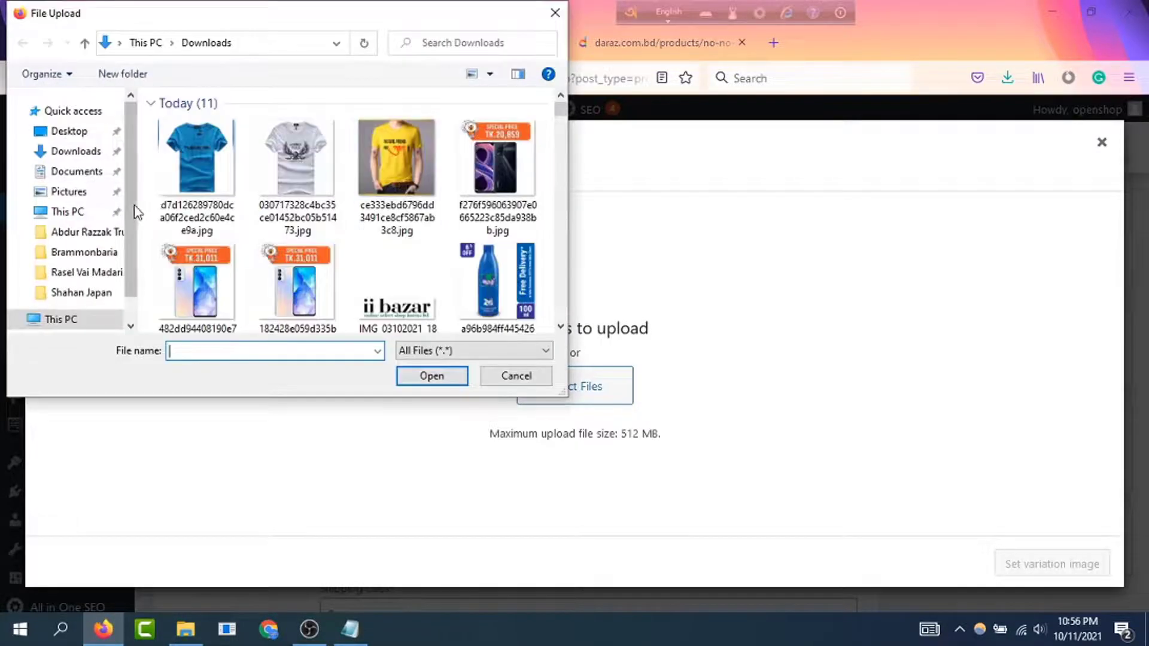
click(186, 167)
click(440, 376)
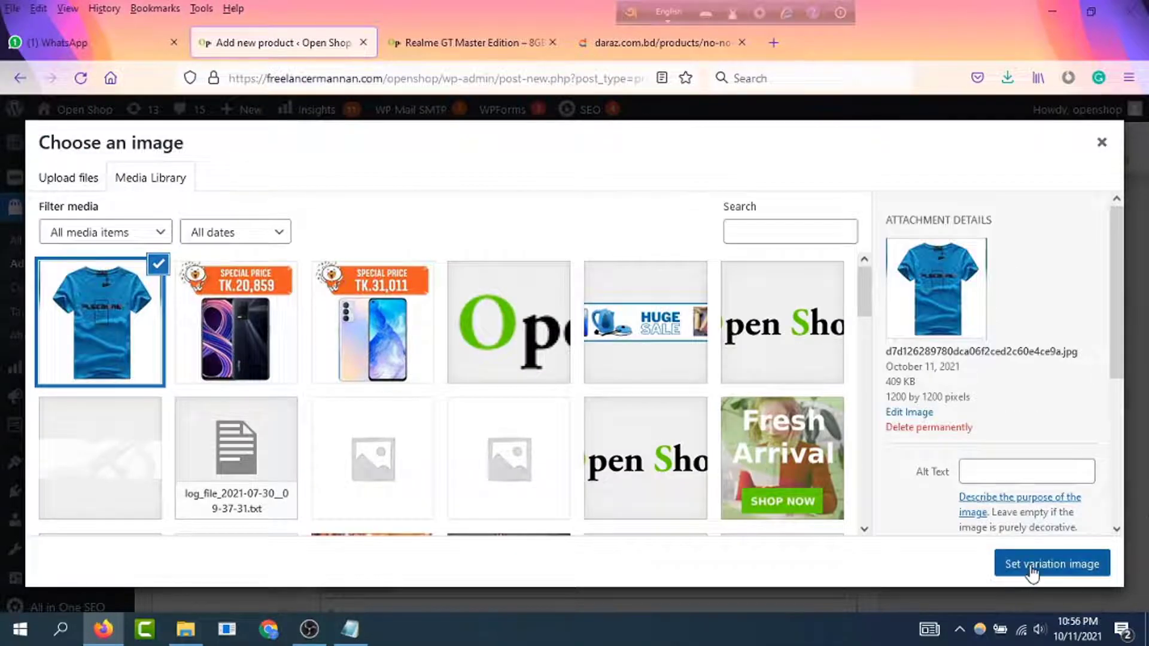
click(1033, 572)
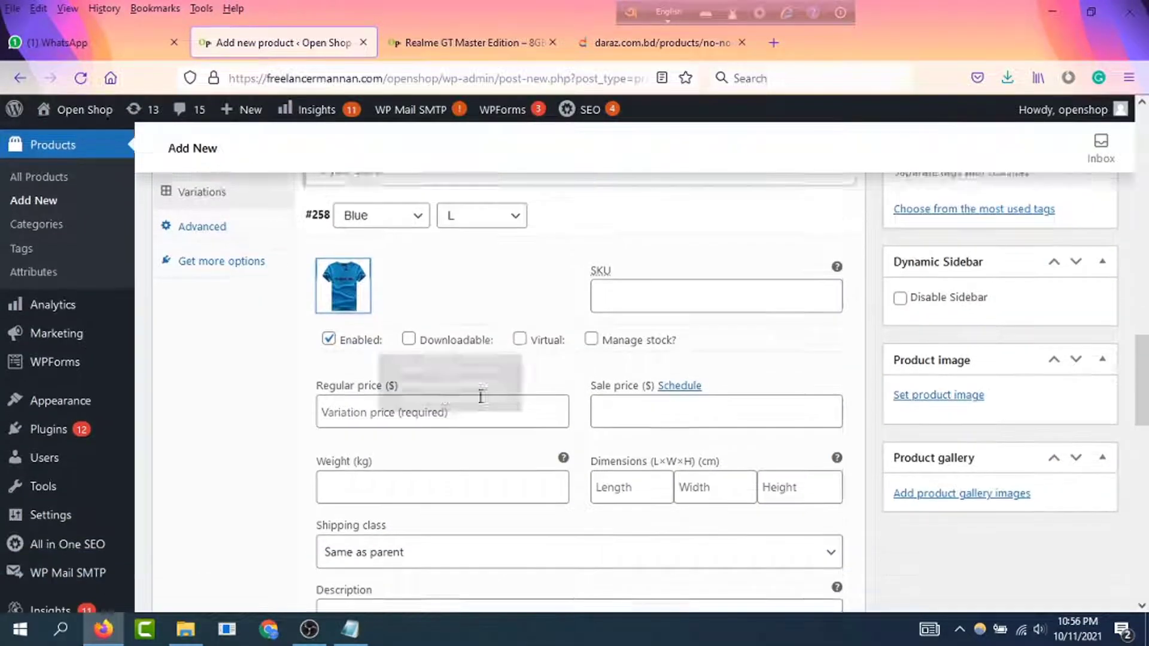
Step: Upload the white and yellow T-shirt pictures from Downloads and set the white one as the white L variation's image
scroll(481, 397, down, 6)
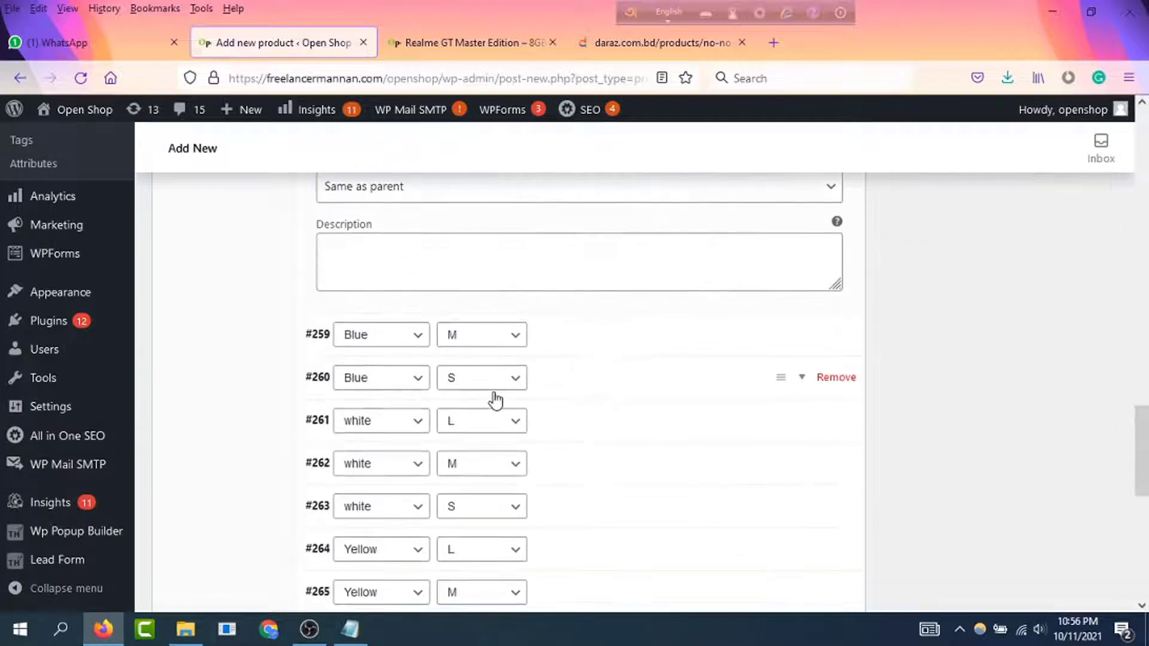
scroll(496, 400, down, 2)
click(598, 259)
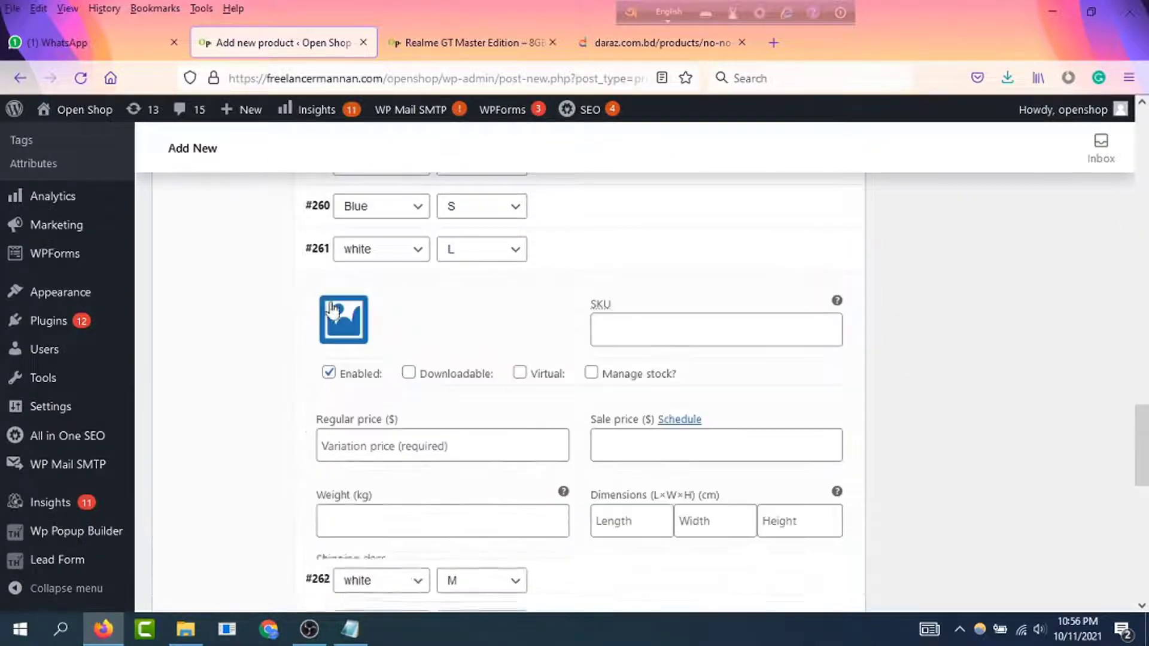
click(333, 312)
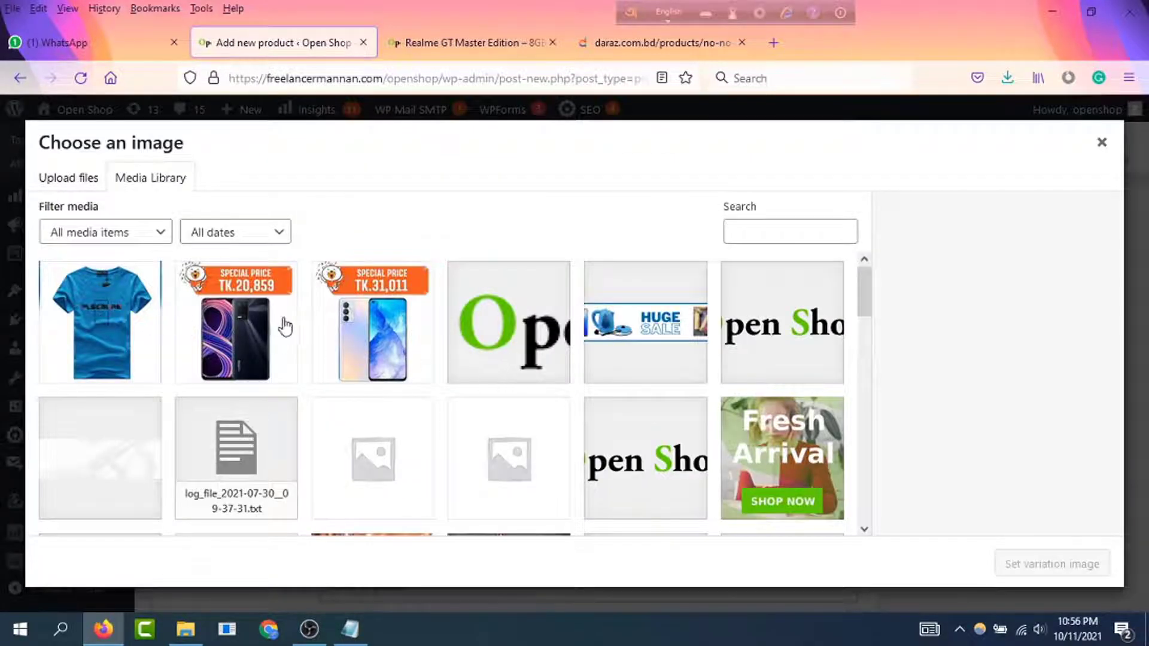
click(84, 179)
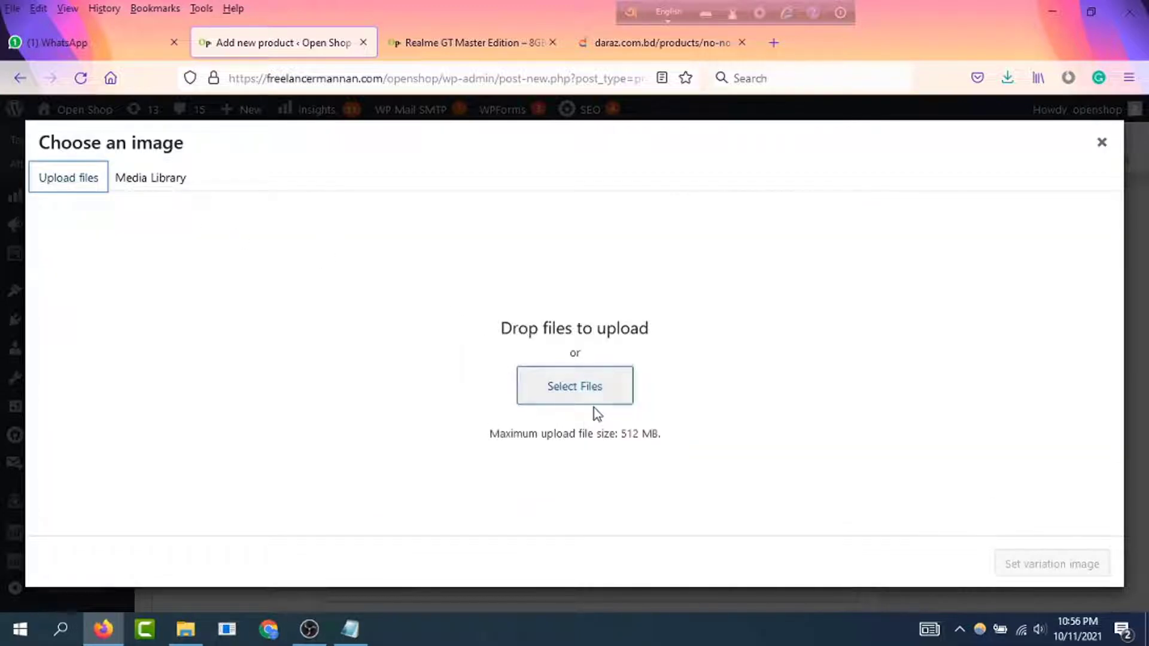
click(575, 396)
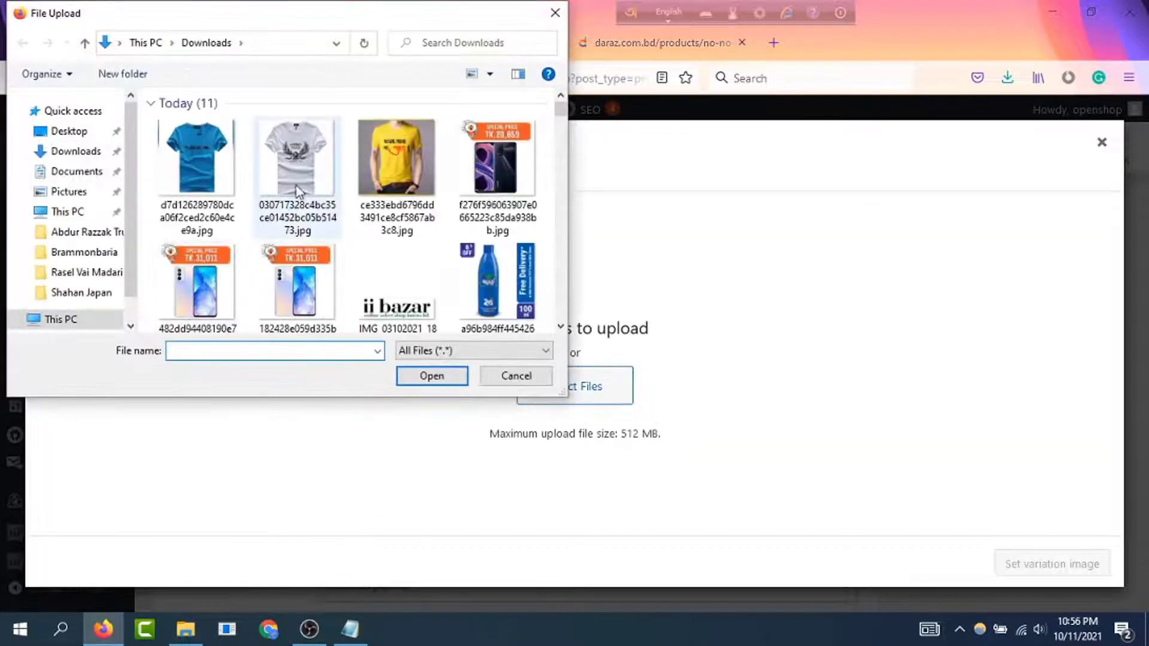
click(297, 192)
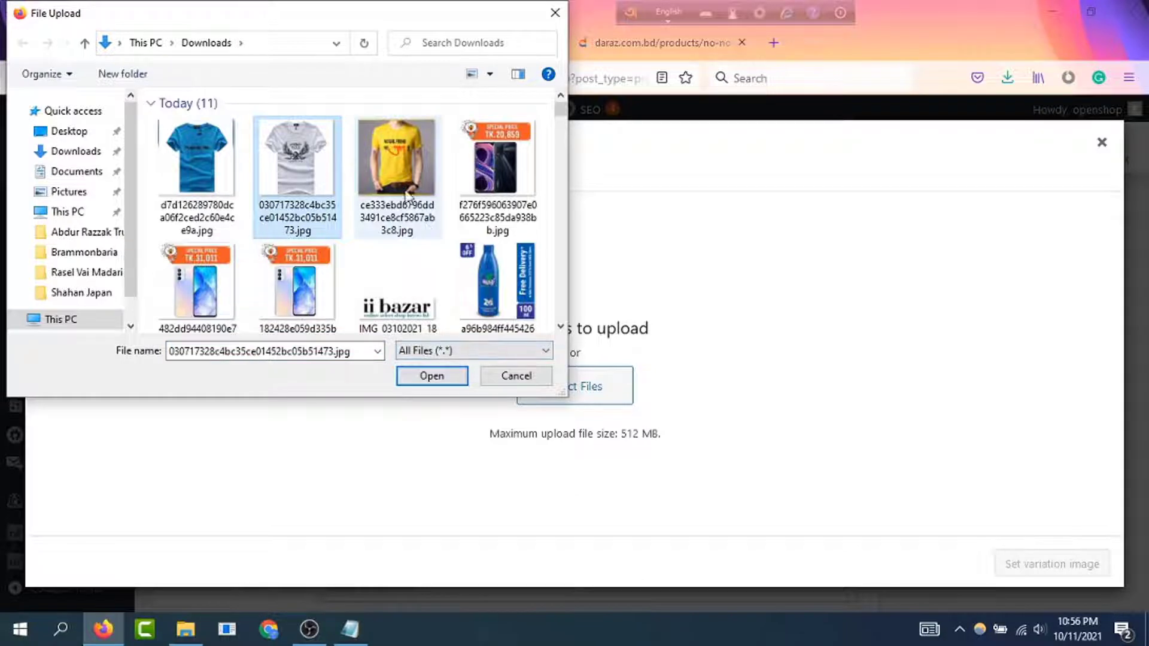
ctrl+click(394, 171)
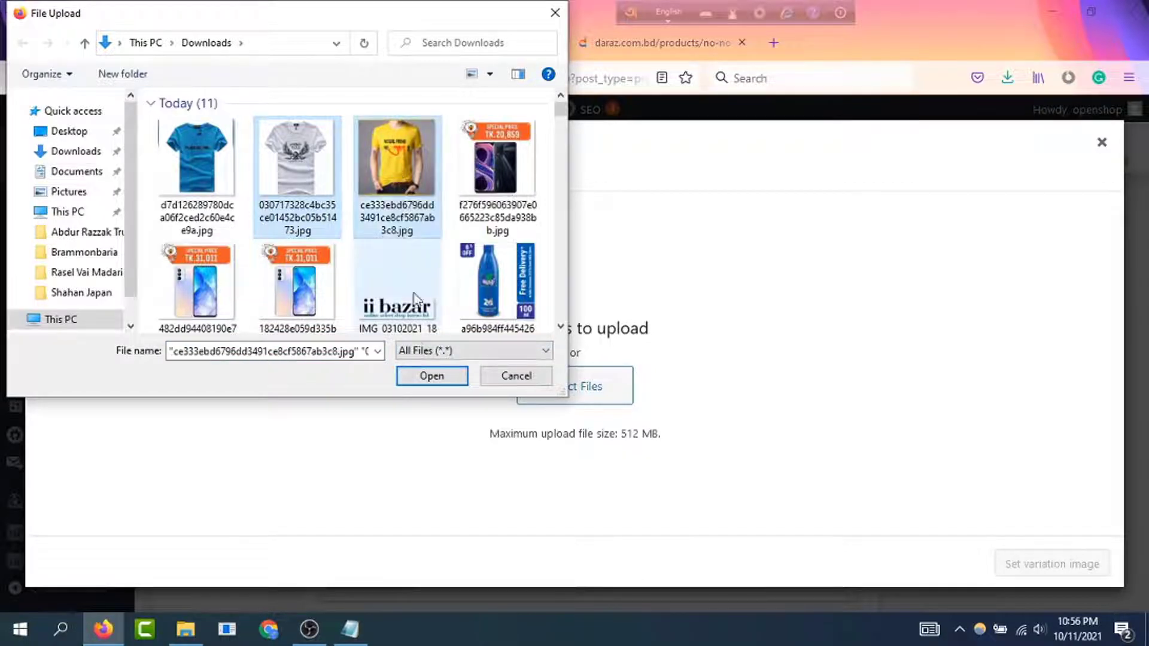
click(431, 377)
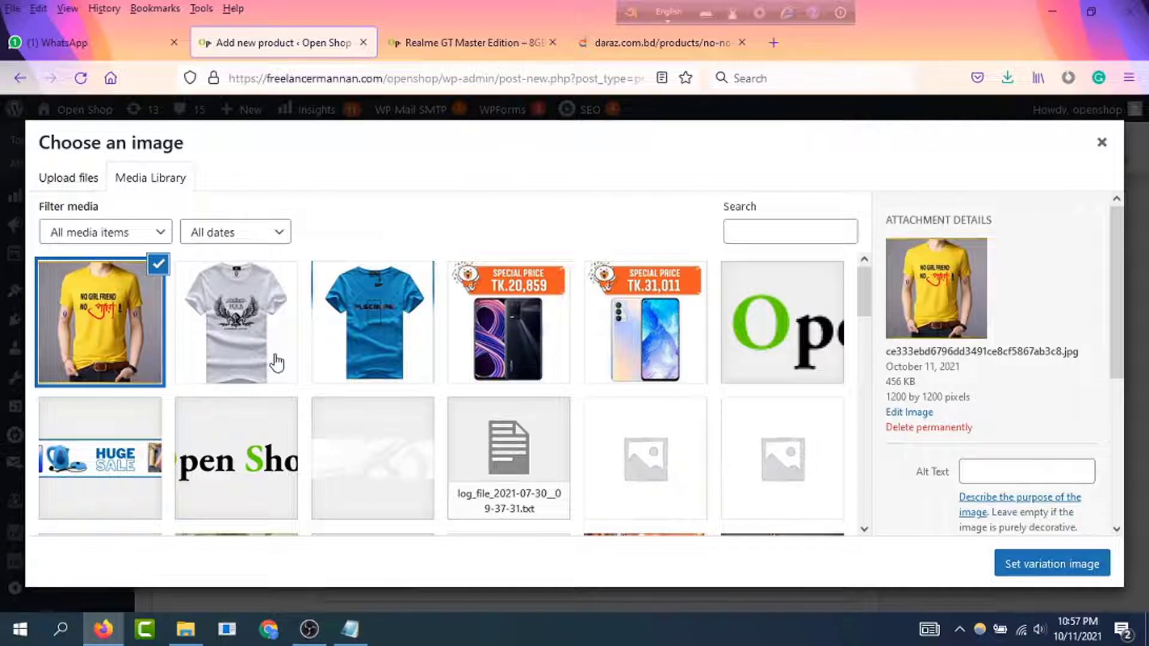
click(242, 329)
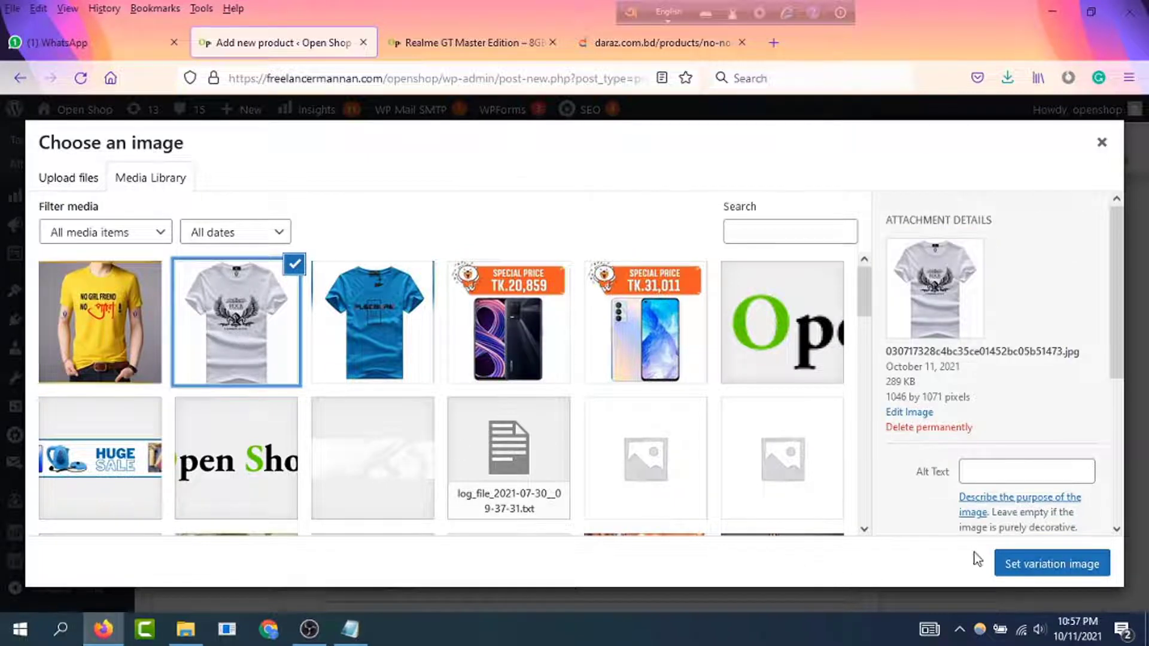
click(1031, 566)
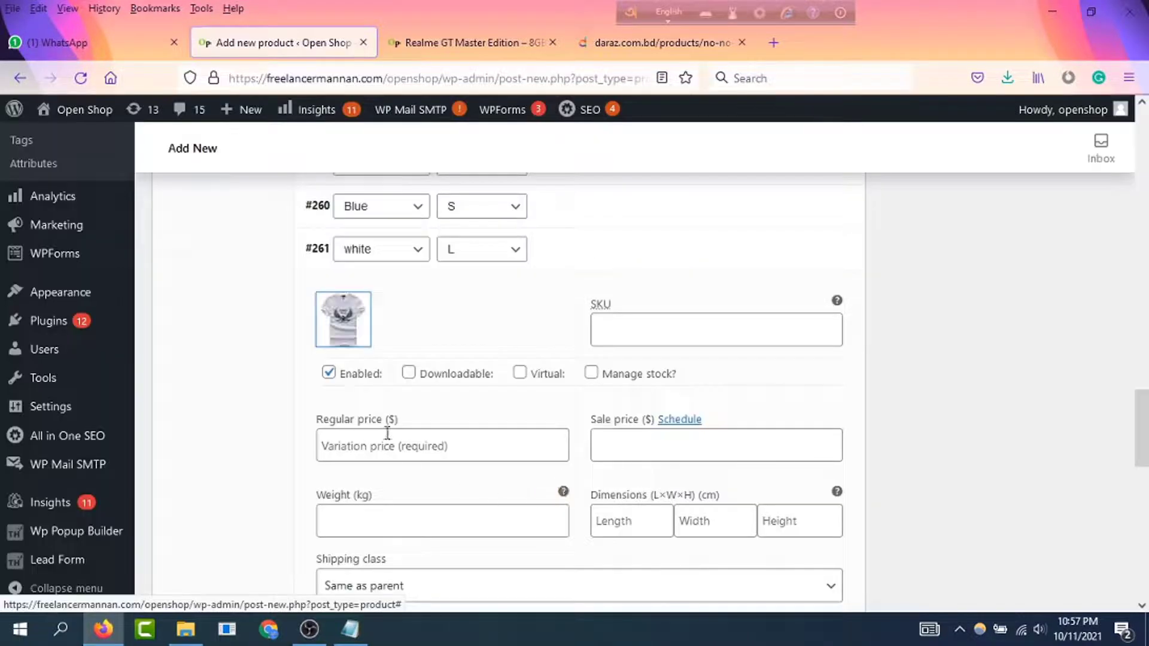
Step: Set the yellow No Girlfriend T-shirt picture from the media library as the Yellow L variation's image
scroll(469, 434, down, 9)
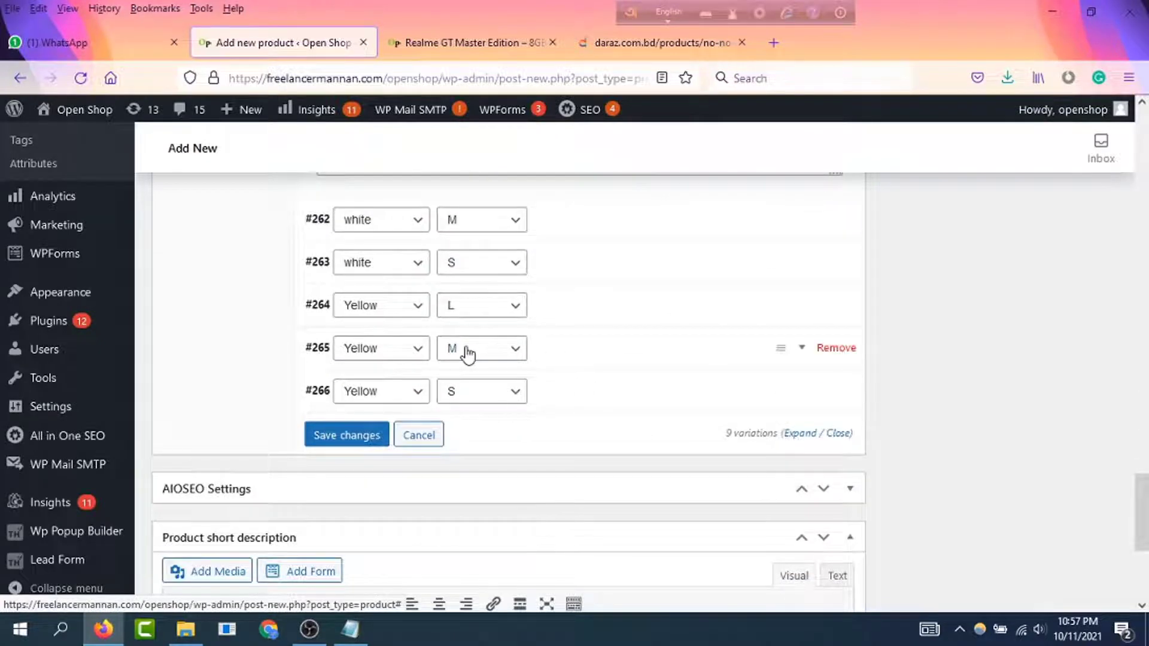
click(587, 308)
click(352, 400)
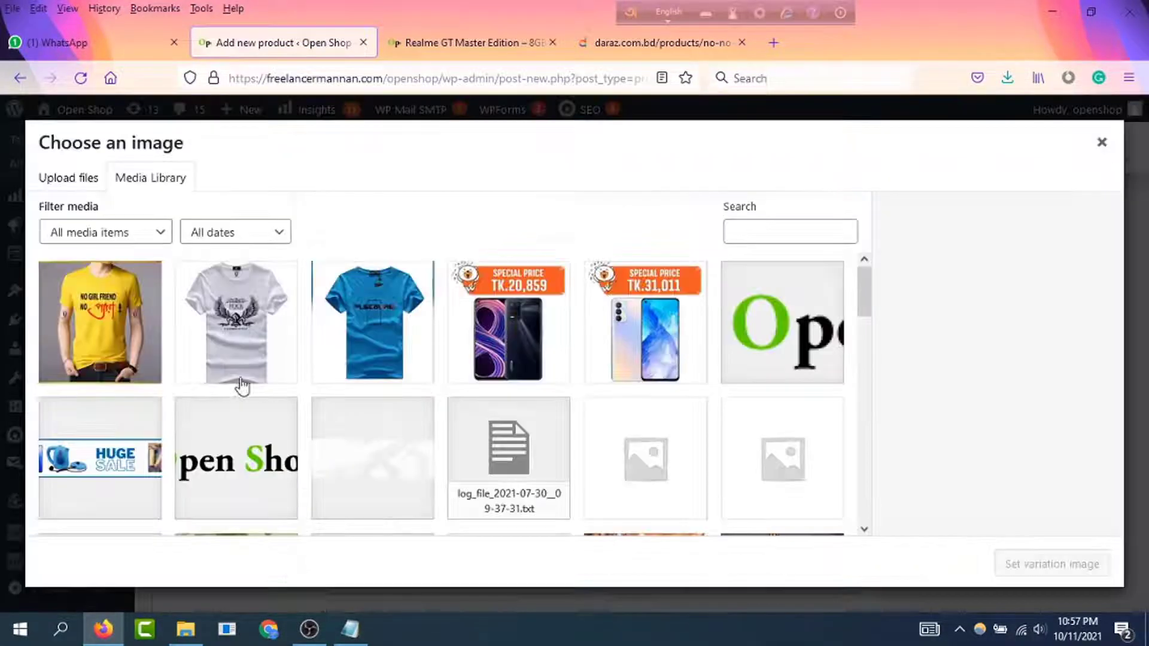
click(122, 336)
click(1045, 563)
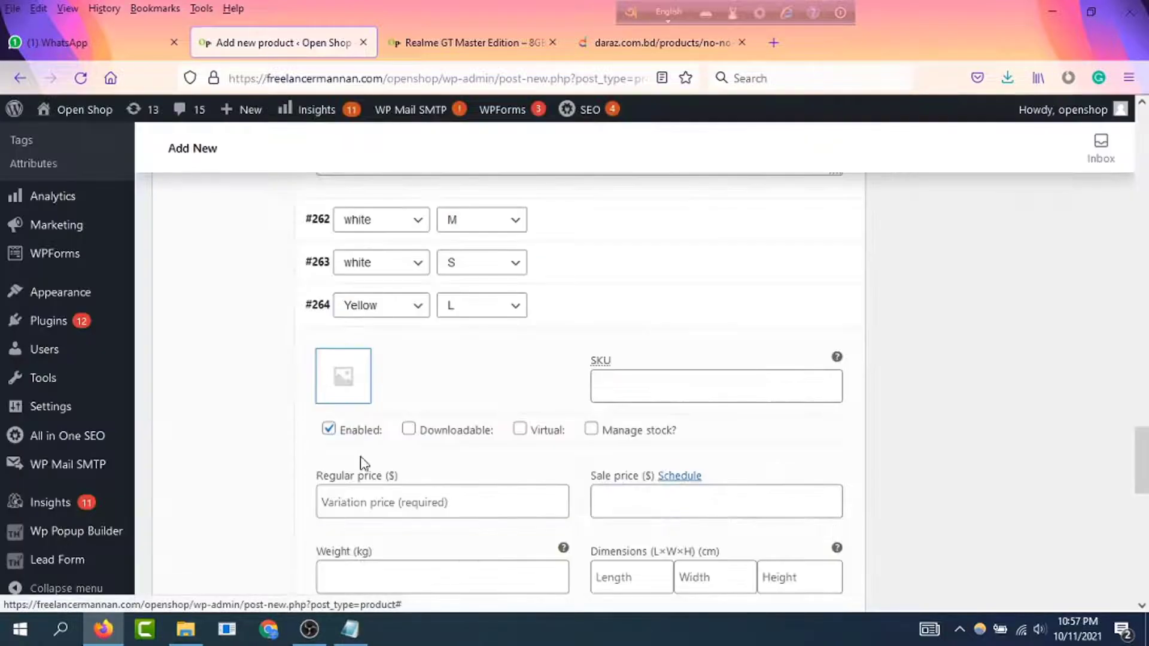
Step: Review the variations from Blue L downward and expand the Blue M variation's details
scroll(437, 437, up, 10)
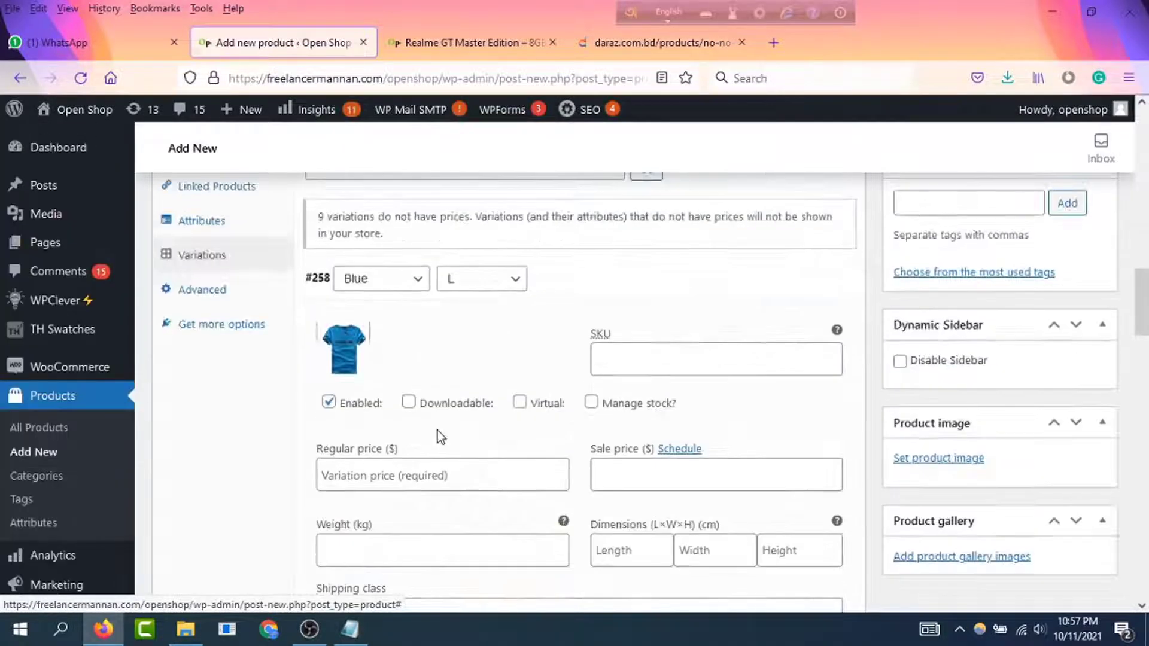
scroll(458, 458, down, 1)
scroll(458, 457, down, 6)
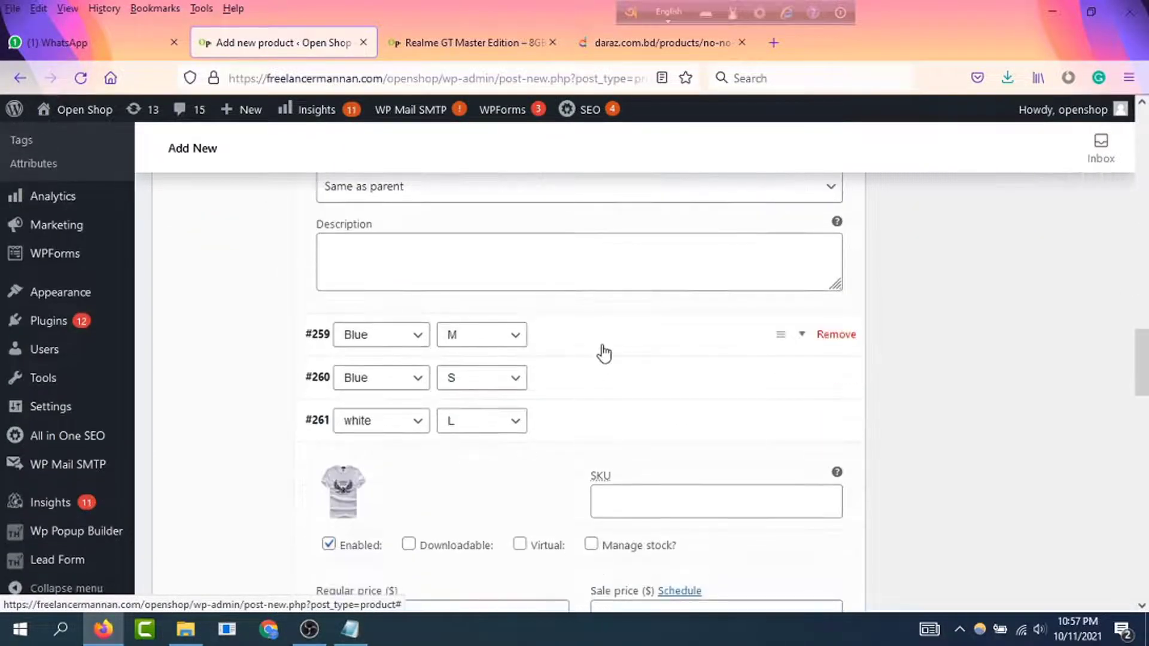
click(602, 346)
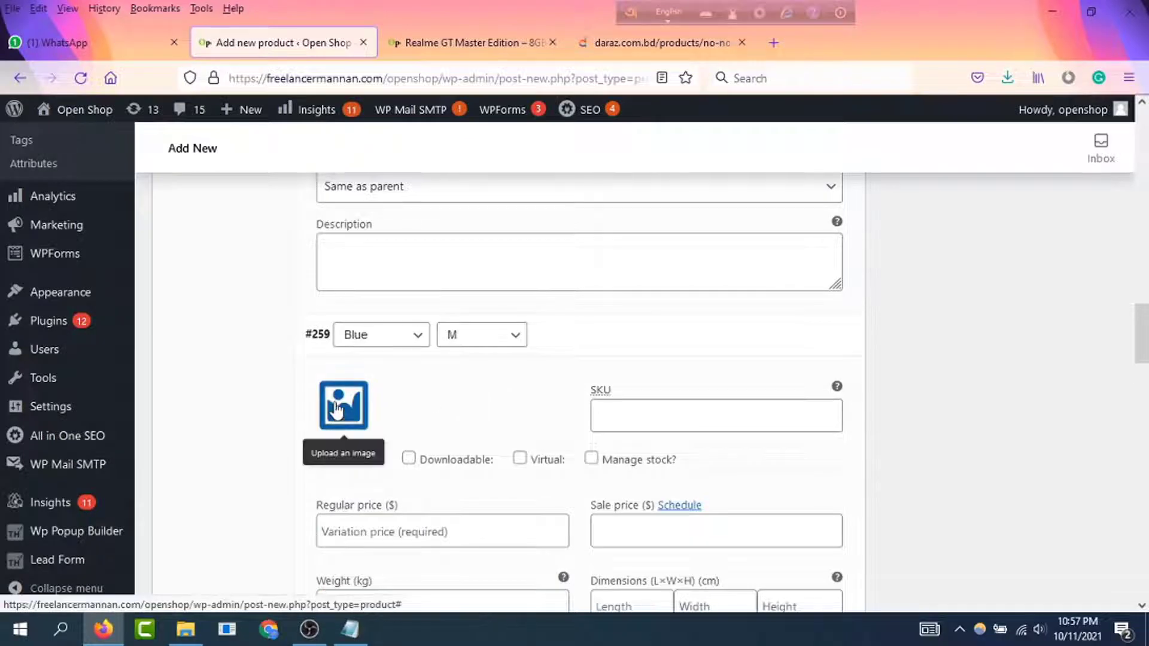
scroll(574, 443, down, 10)
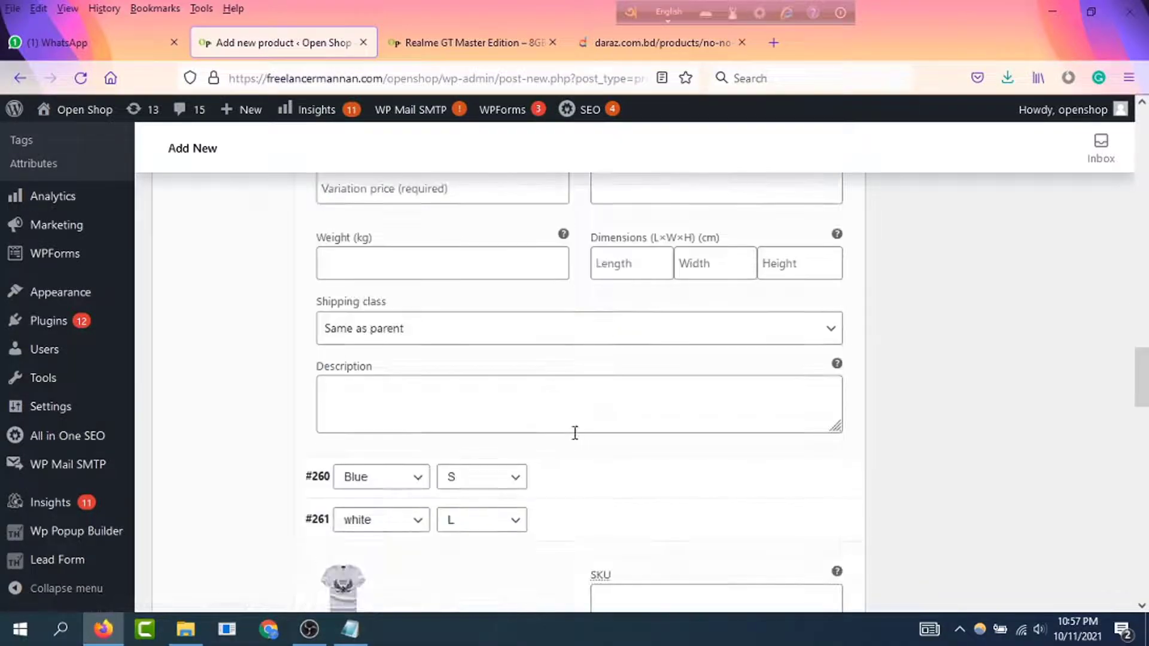
scroll(573, 443, up, 15)
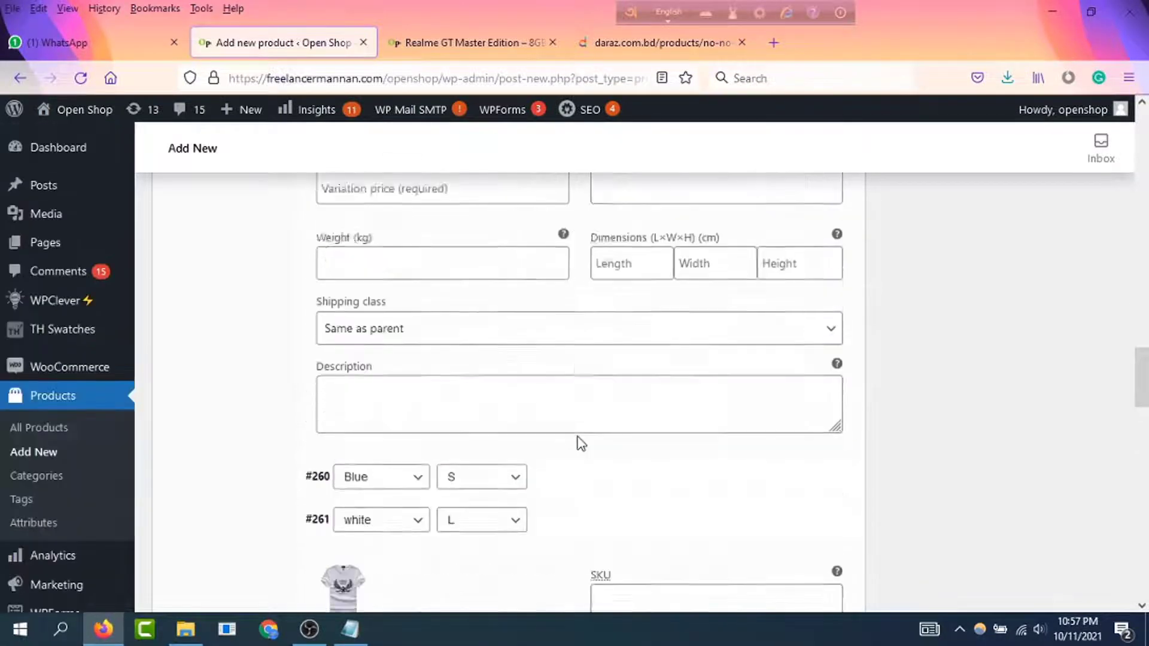
Step: Set the Blue L variation's regular price to 299 and its sale price to 199
scroll(579, 446, down, 3)
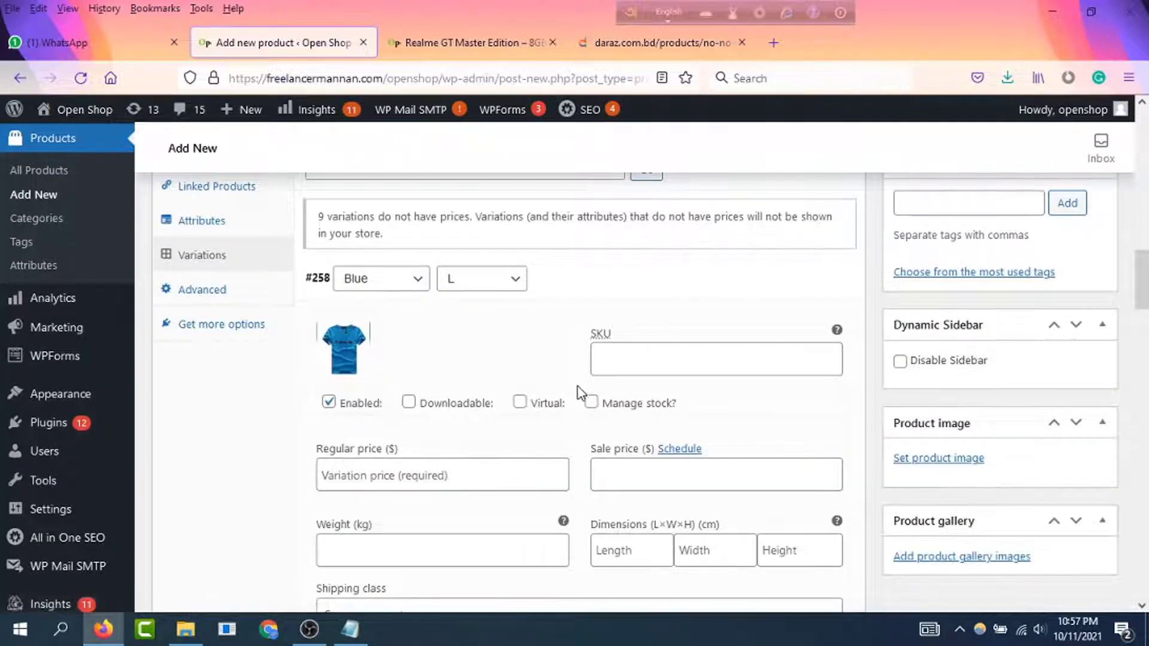
scroll(589, 400, down, 3)
click(623, 311)
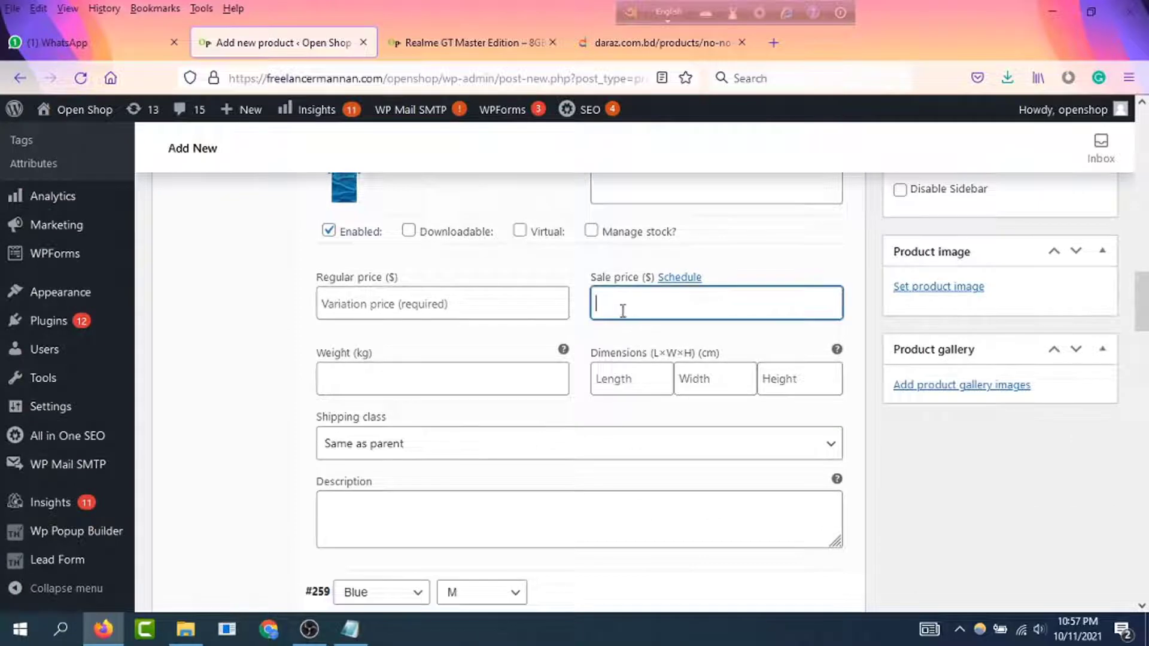
text(199)
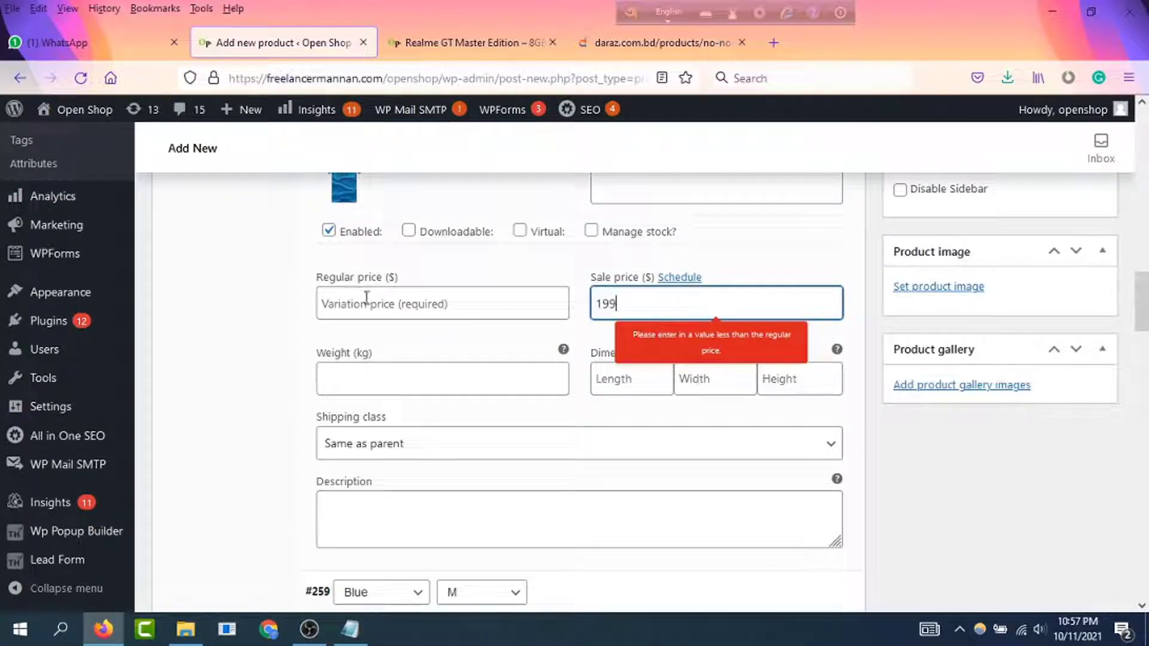
click(366, 299)
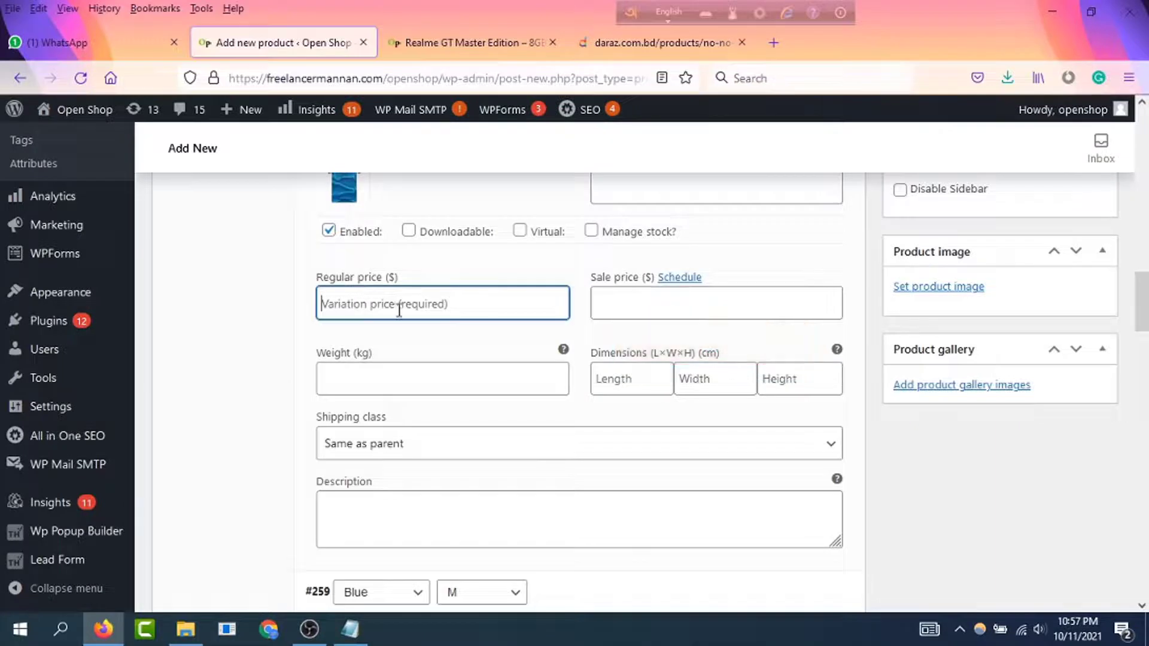
text(299)
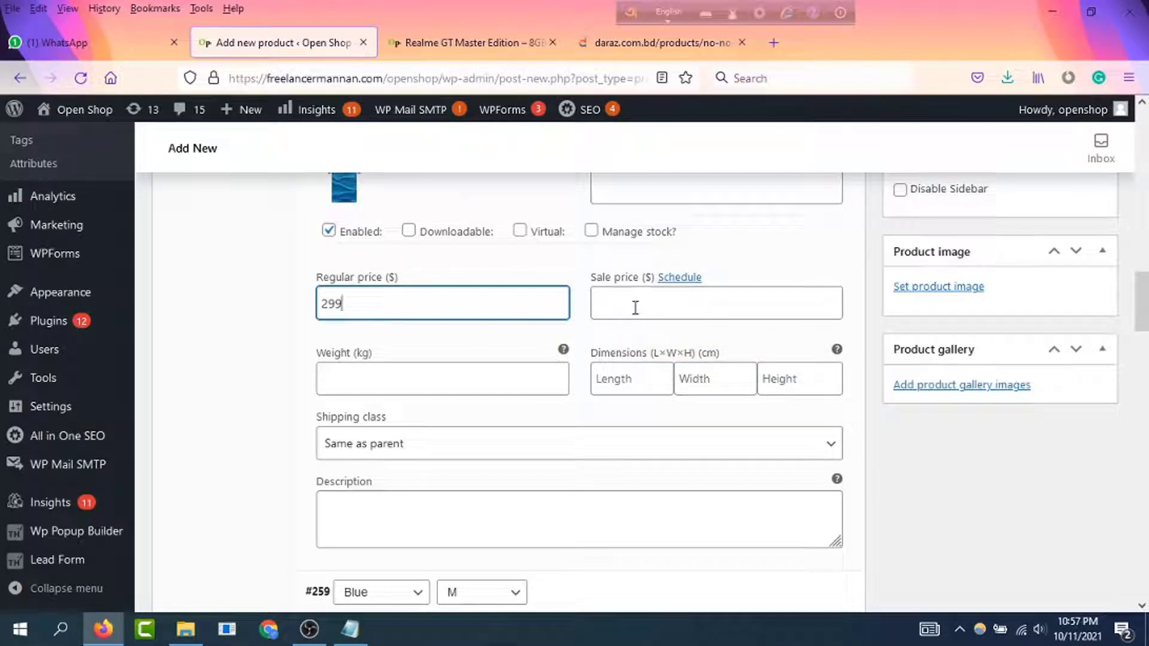
click(636, 308)
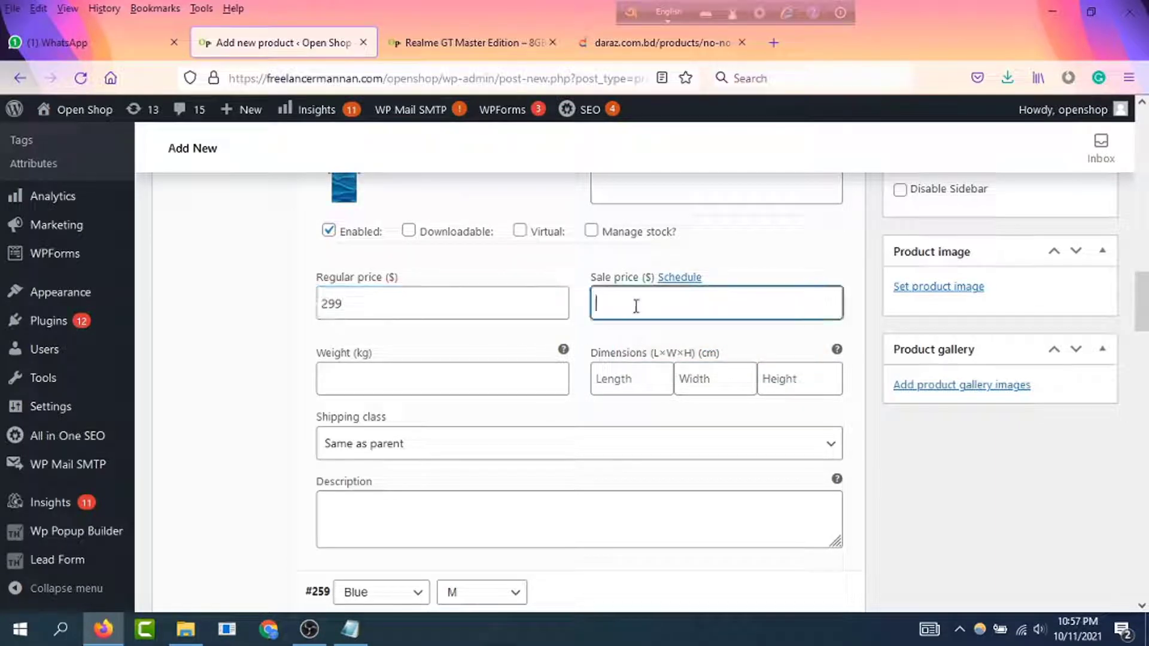
text(199)
Step: Set the blue T-shirt picture from the media library as the Blue M variation's image
scroll(595, 397, down, 2)
scroll(476, 431, down, 2)
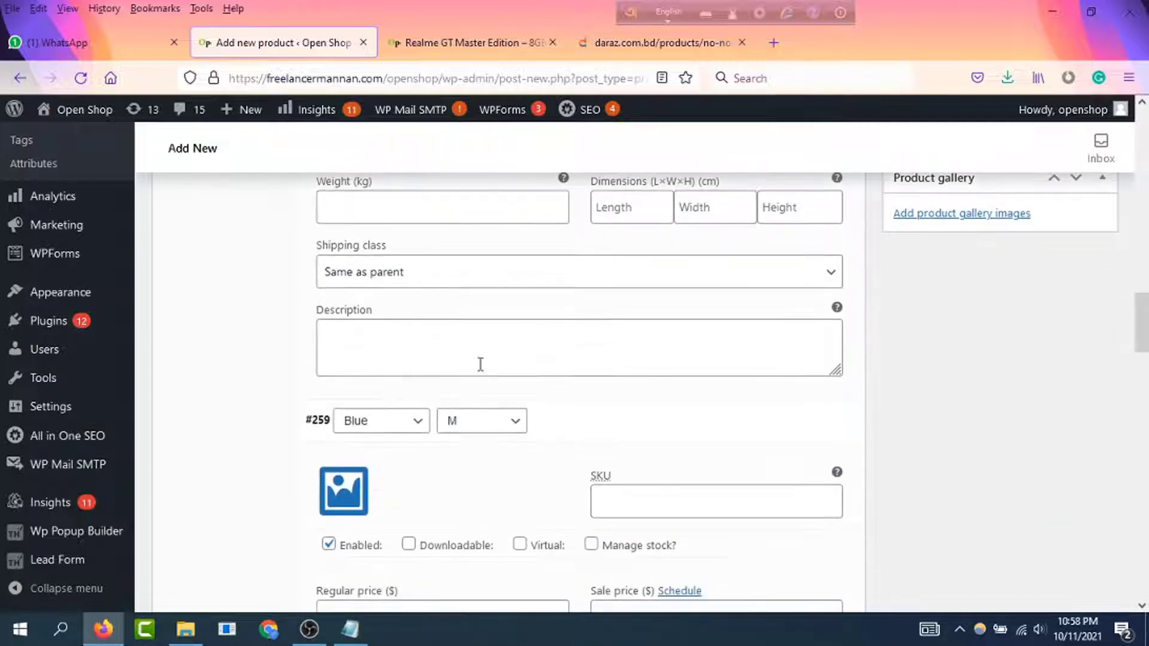
scroll(470, 390, down, 2)
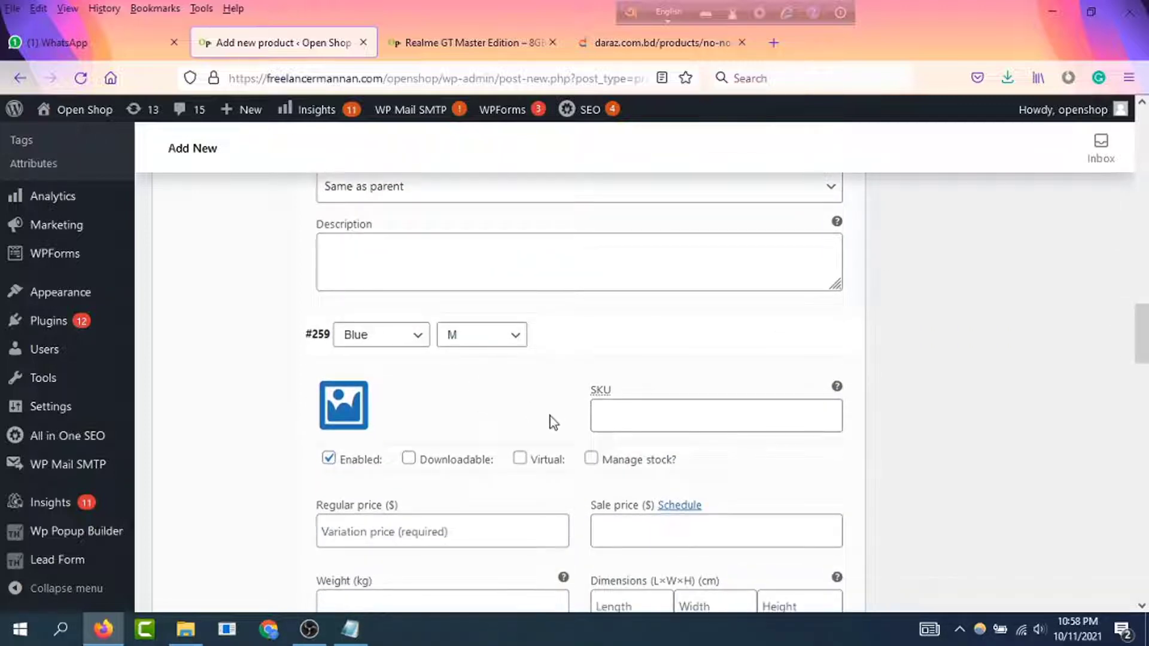
click(353, 417)
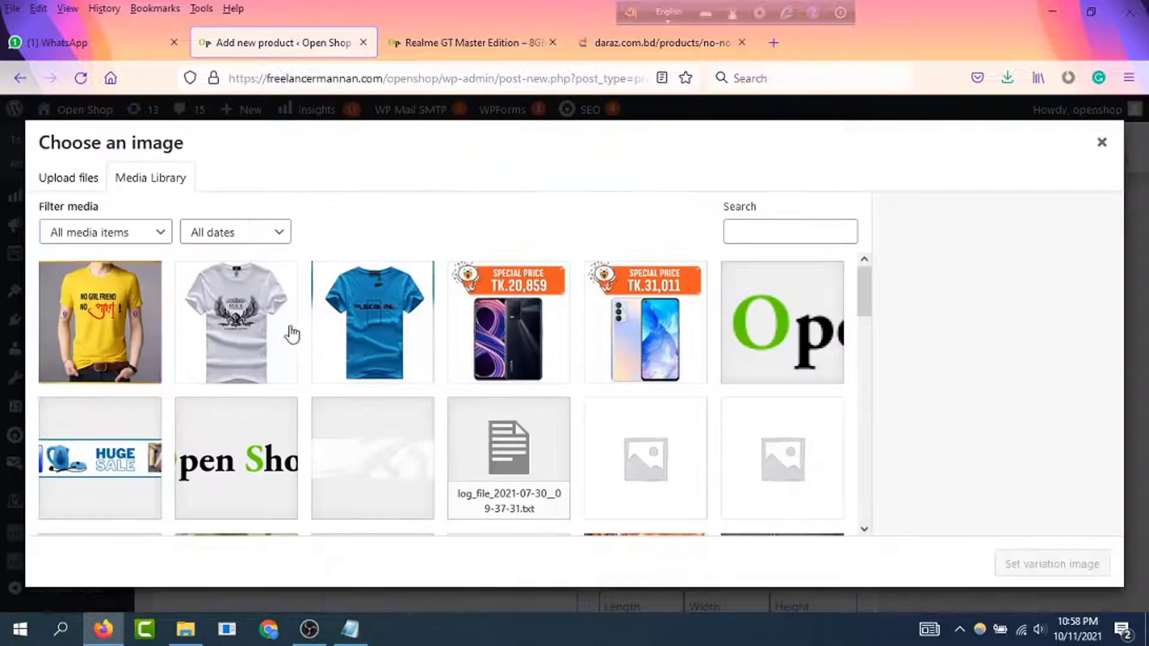
click(355, 346)
click(1025, 572)
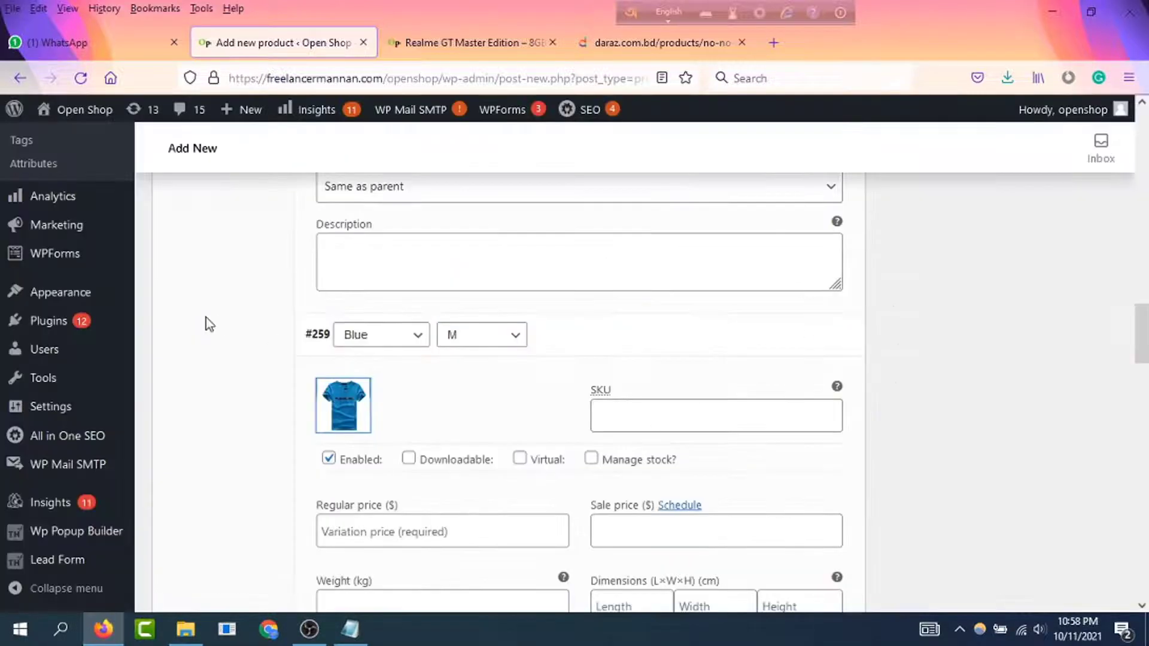
Step: Bulk-set the regular prices of the variations to 299 and save the pending changes
scroll(471, 428, down, 5)
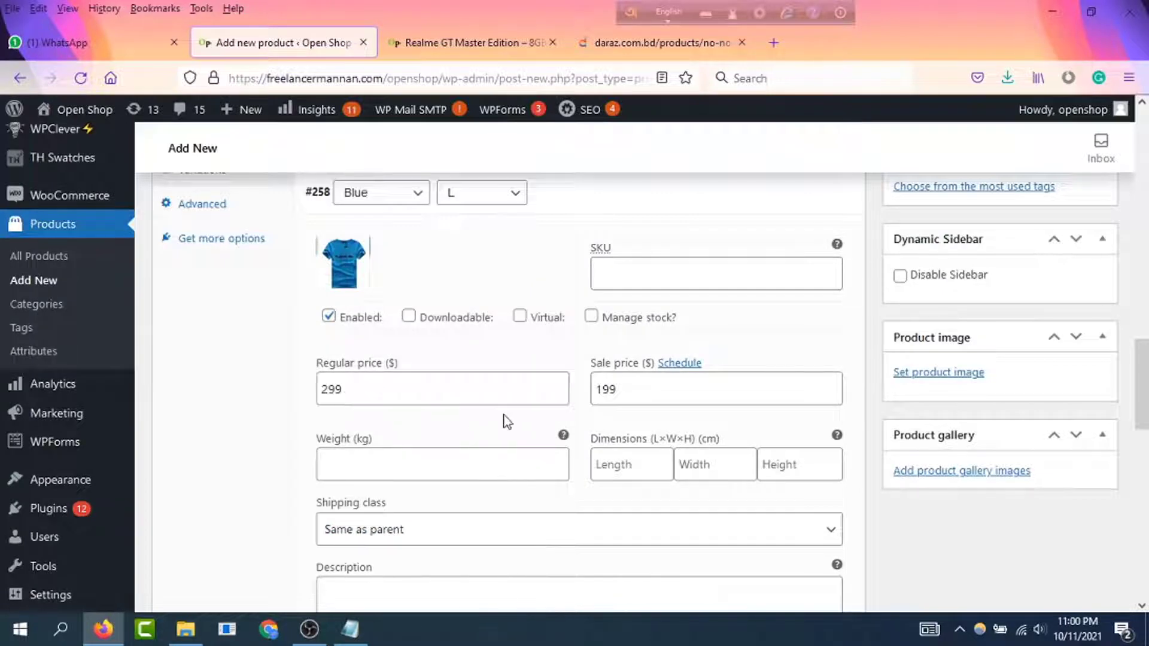
scroll(538, 417, up, 4)
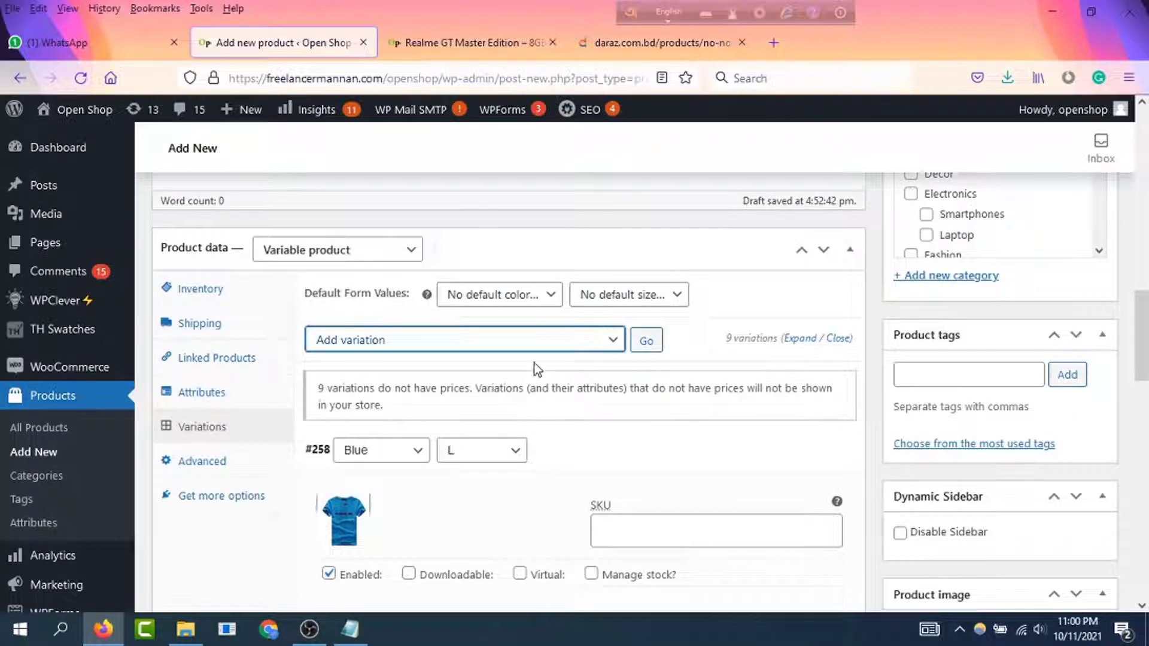
click(617, 344)
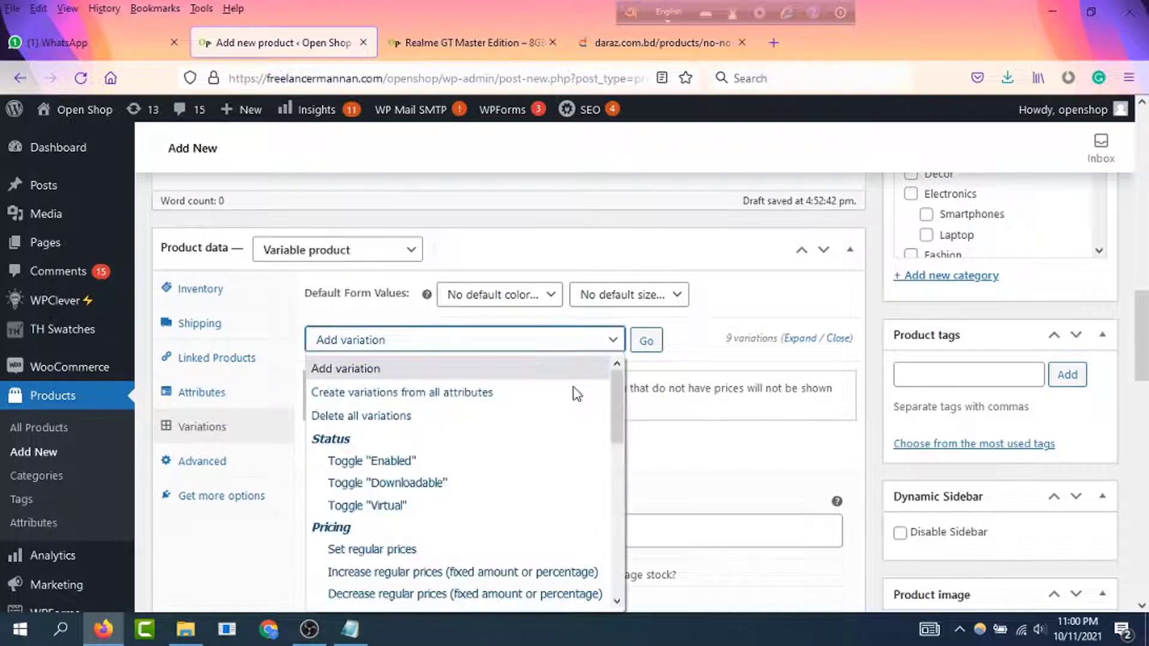
scroll(559, 425, down, 2)
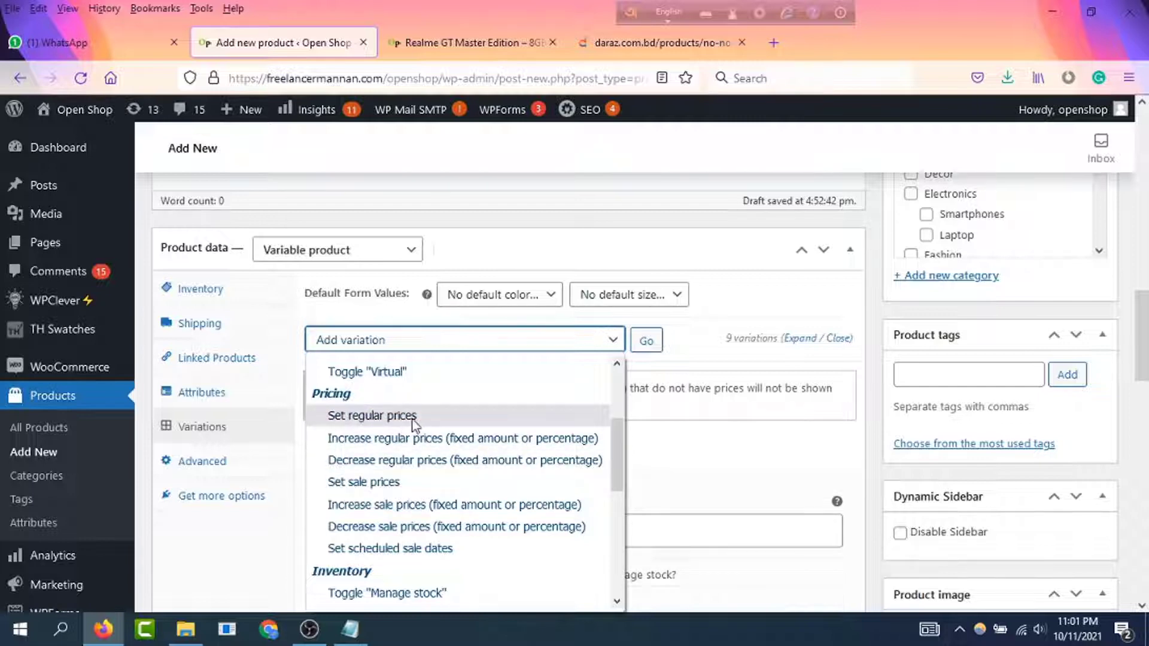
click(376, 417)
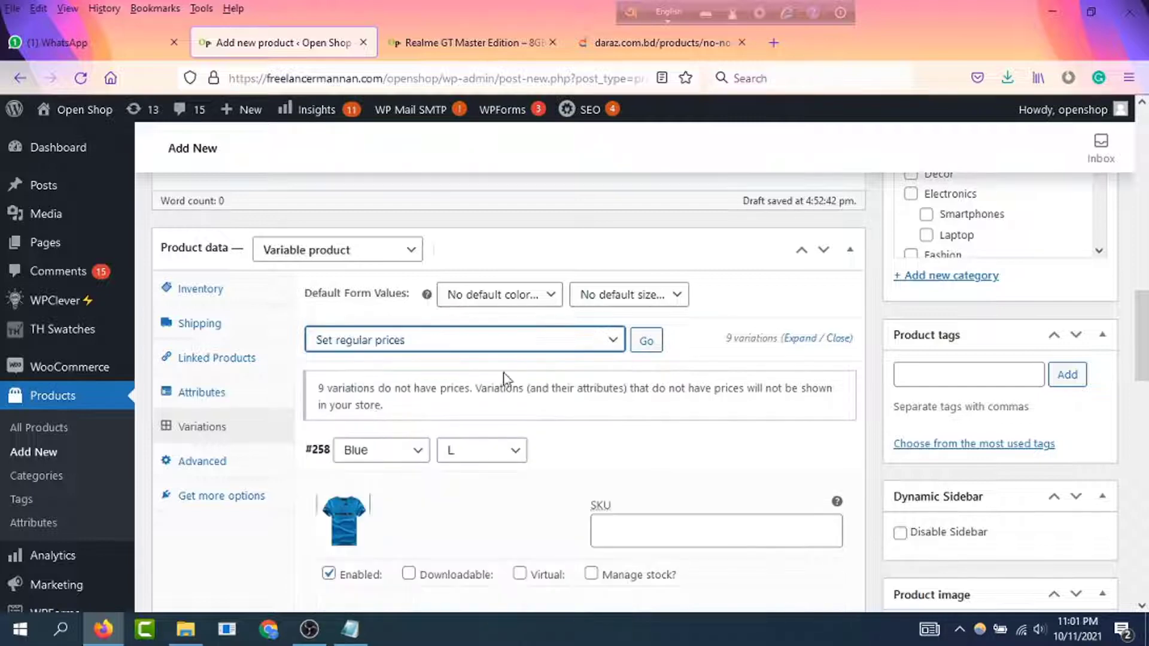
click(647, 341)
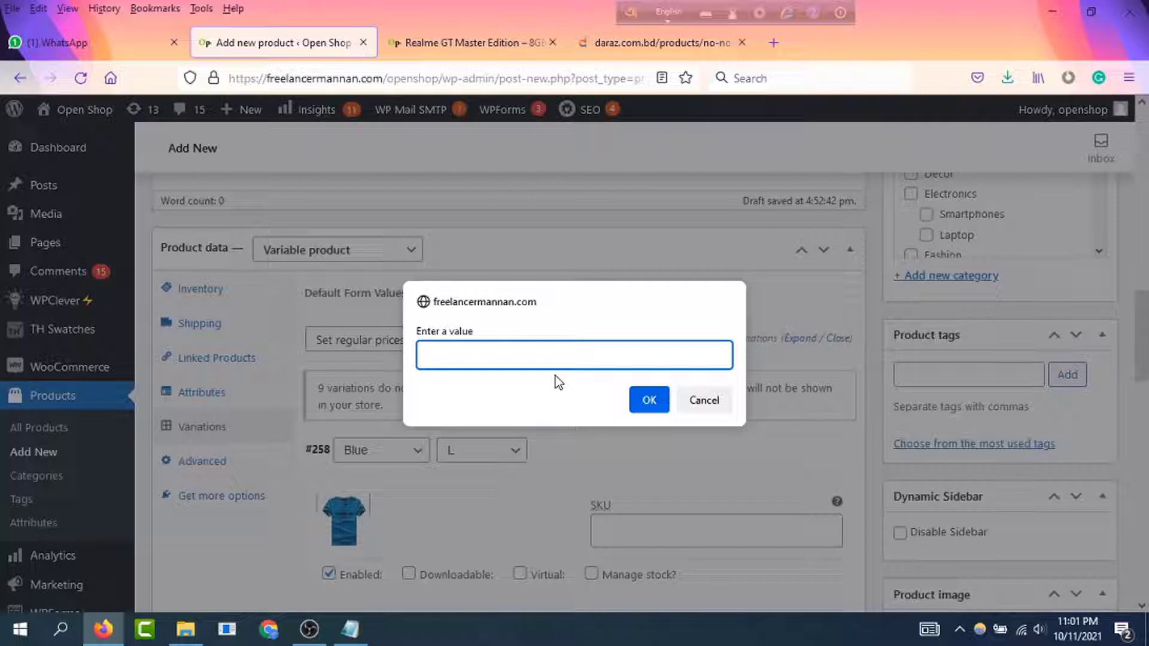
text(299)
click(664, 408)
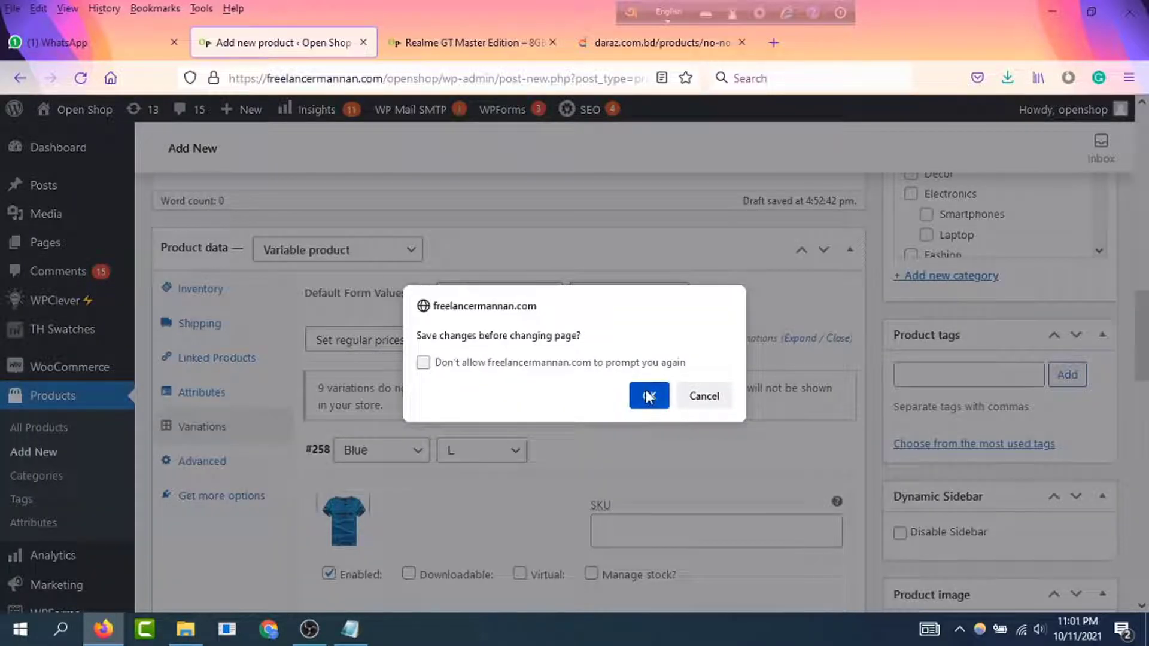
click(650, 397)
scroll(579, 474, down, 3)
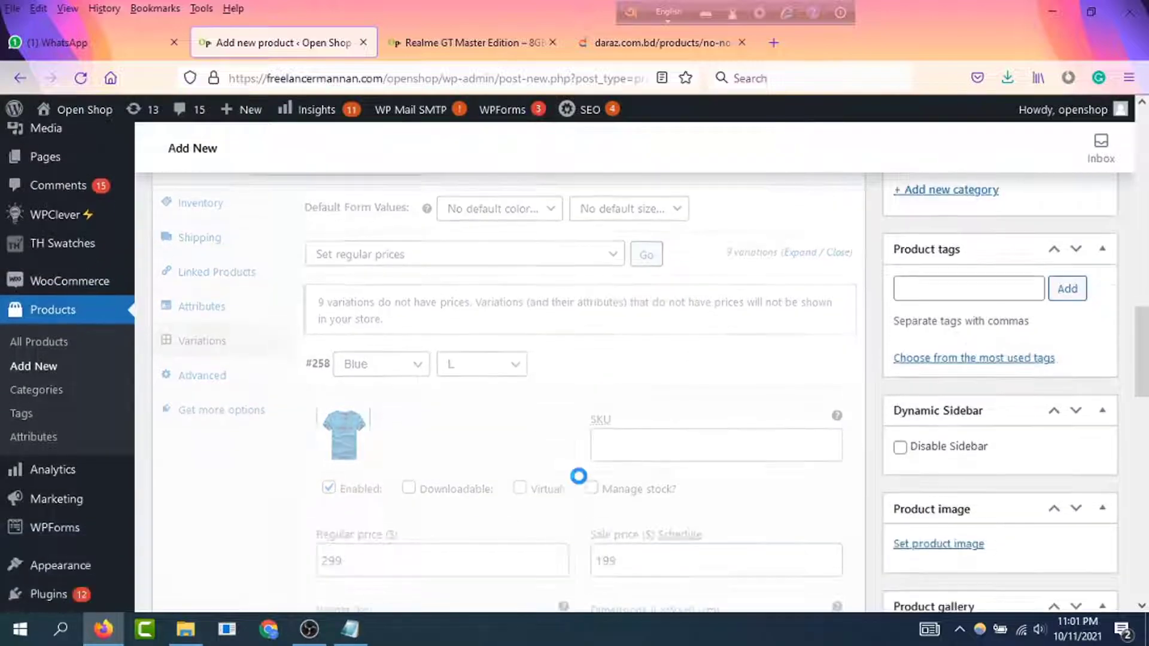
scroll(533, 443, down, 1)
scroll(646, 364, up, 2)
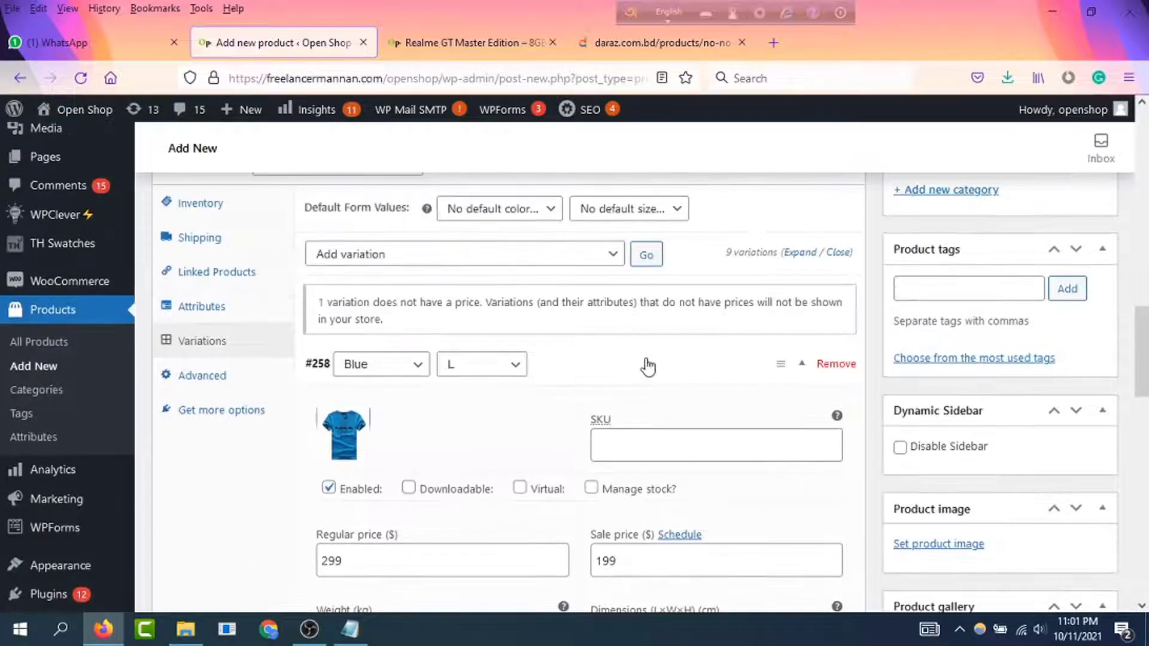
Step: Collapse the Blue L variation and check the price fields of the Blue M variation
click(653, 378)
click(636, 411)
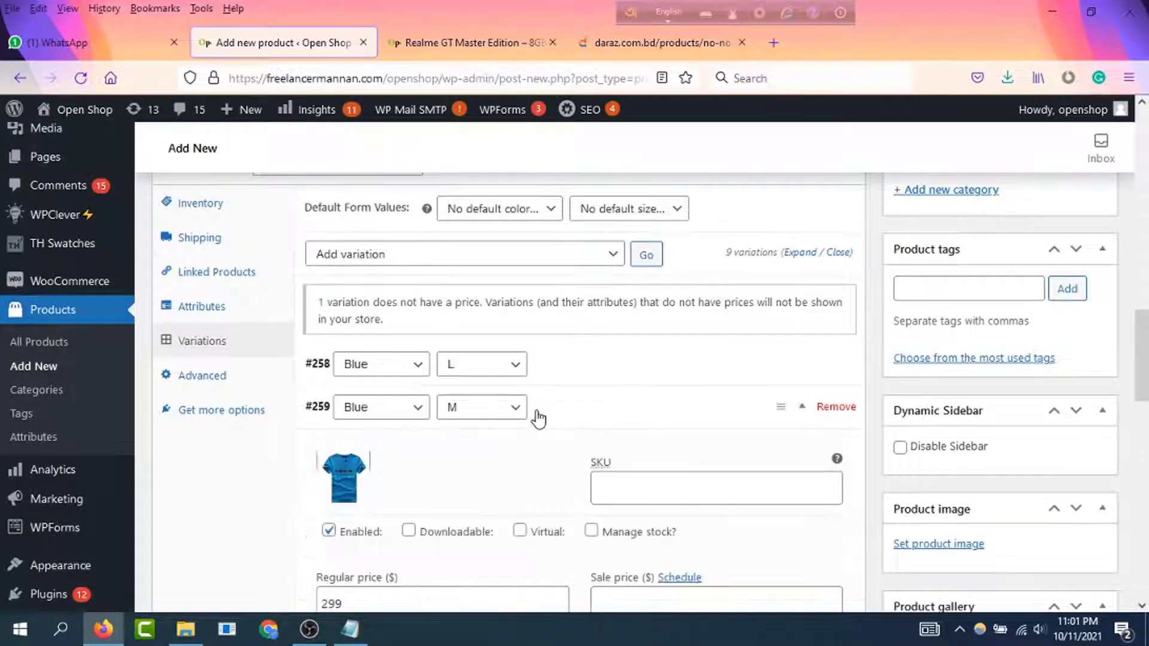
scroll(527, 416, down, 1)
scroll(509, 419, down, 1)
scroll(437, 436, down, 2)
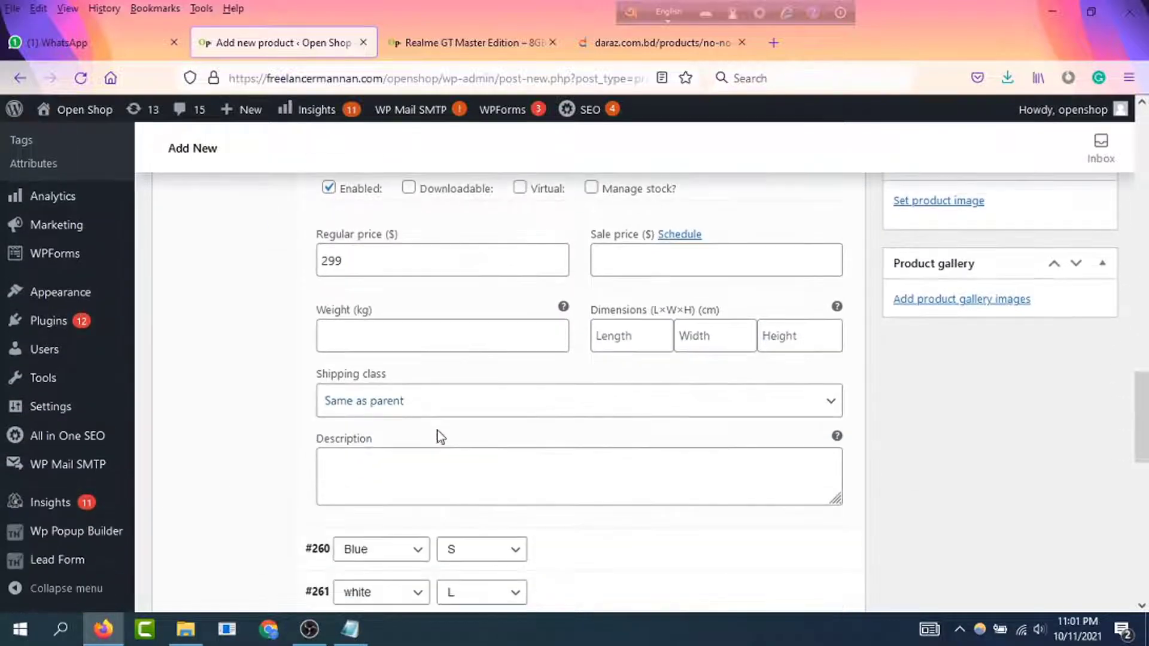
scroll(444, 398, up, 2)
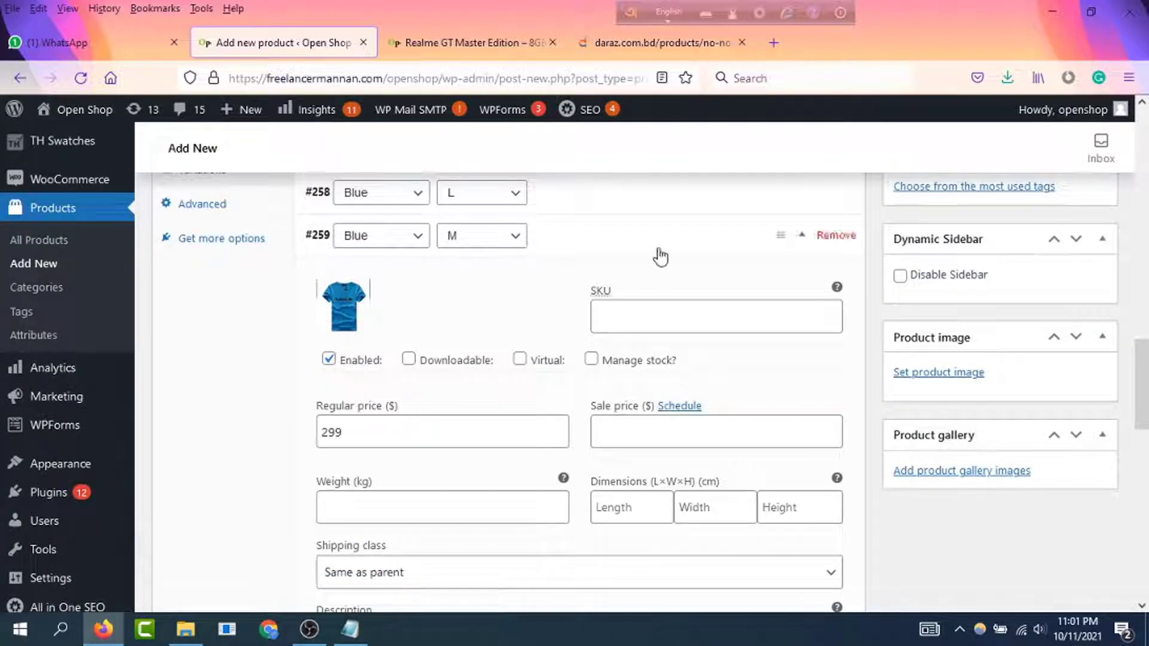
click(659, 252)
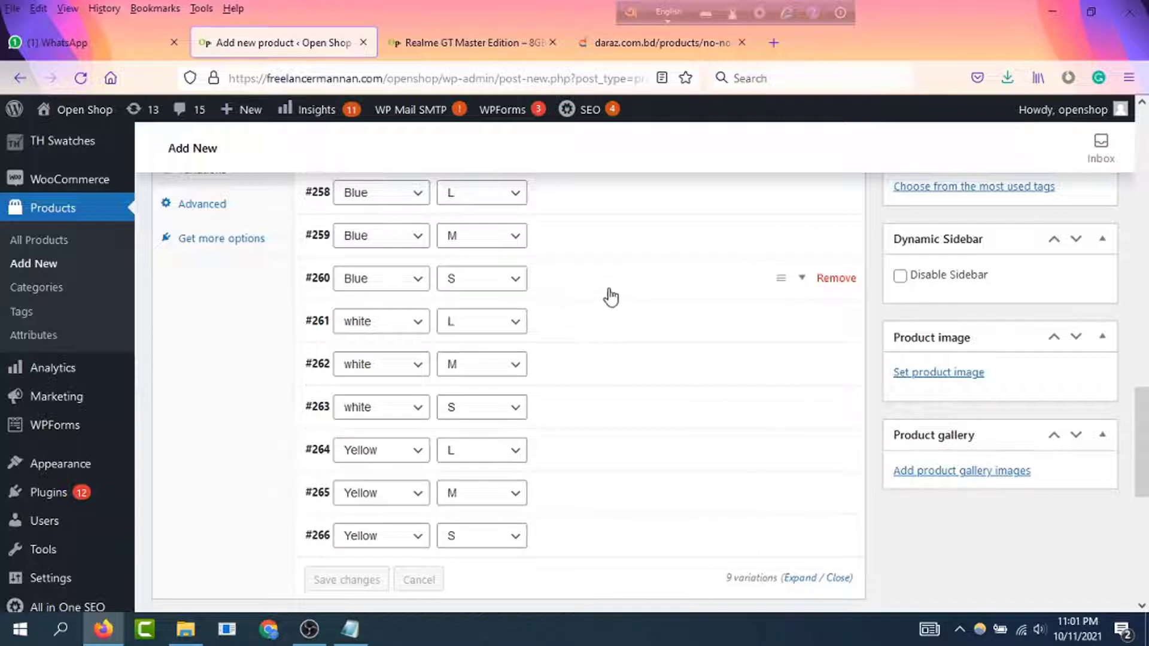
Step: Set the Blue S variation's sale price to 102 and collapse its details
click(610, 289)
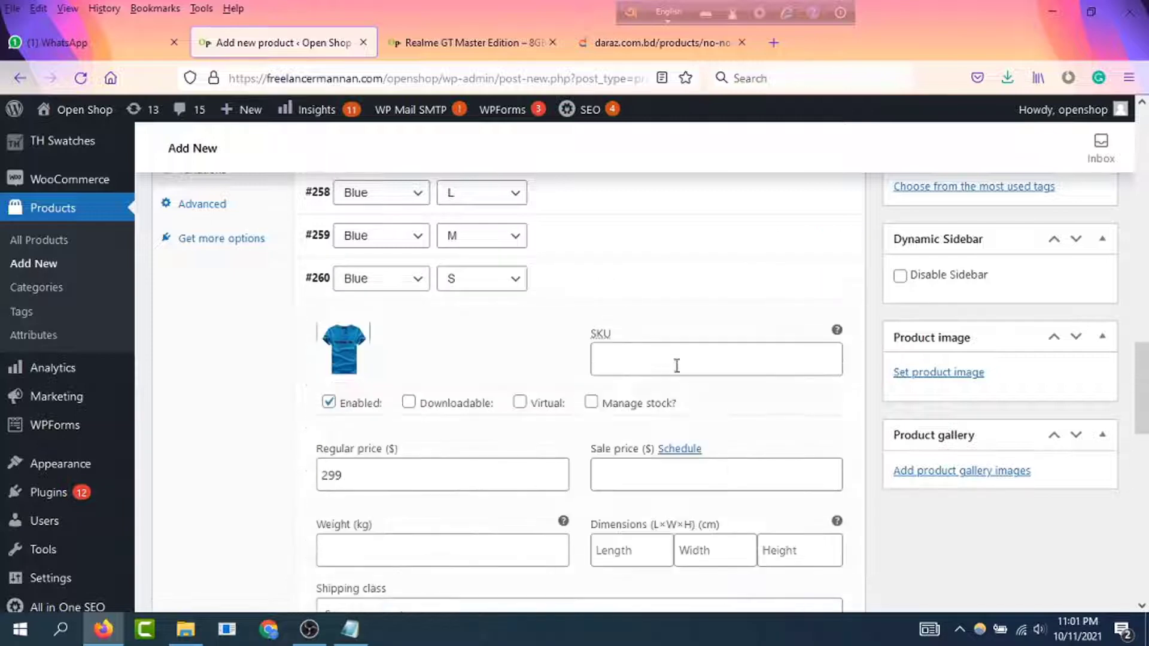
click(623, 477)
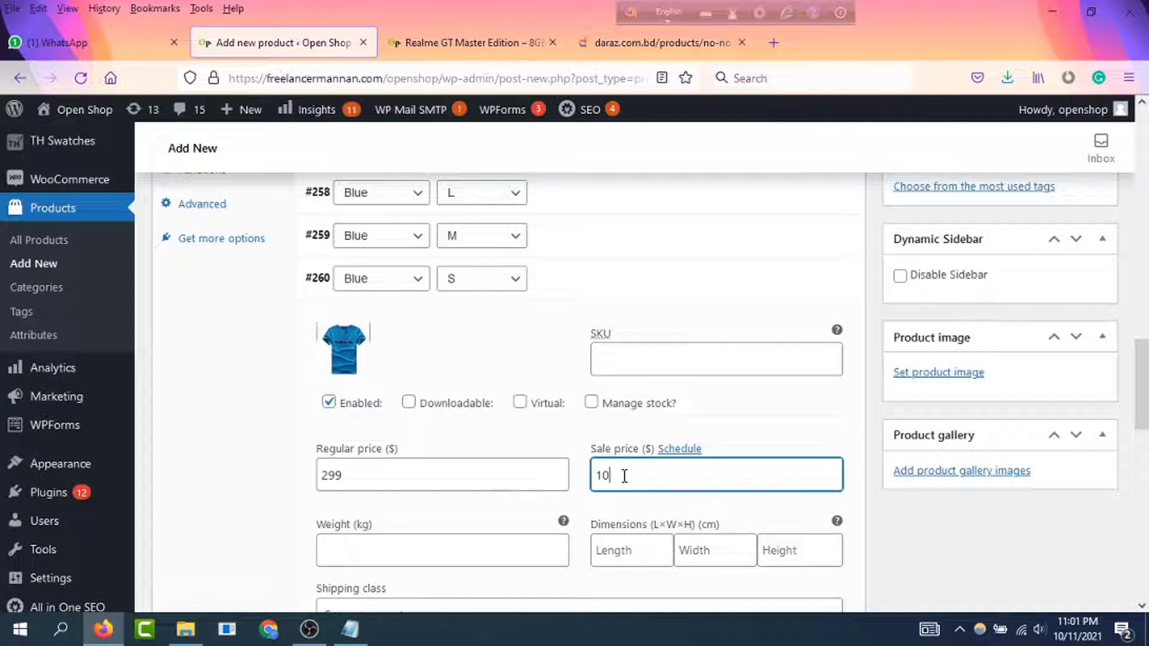
scroll(623, 485, down, 4)
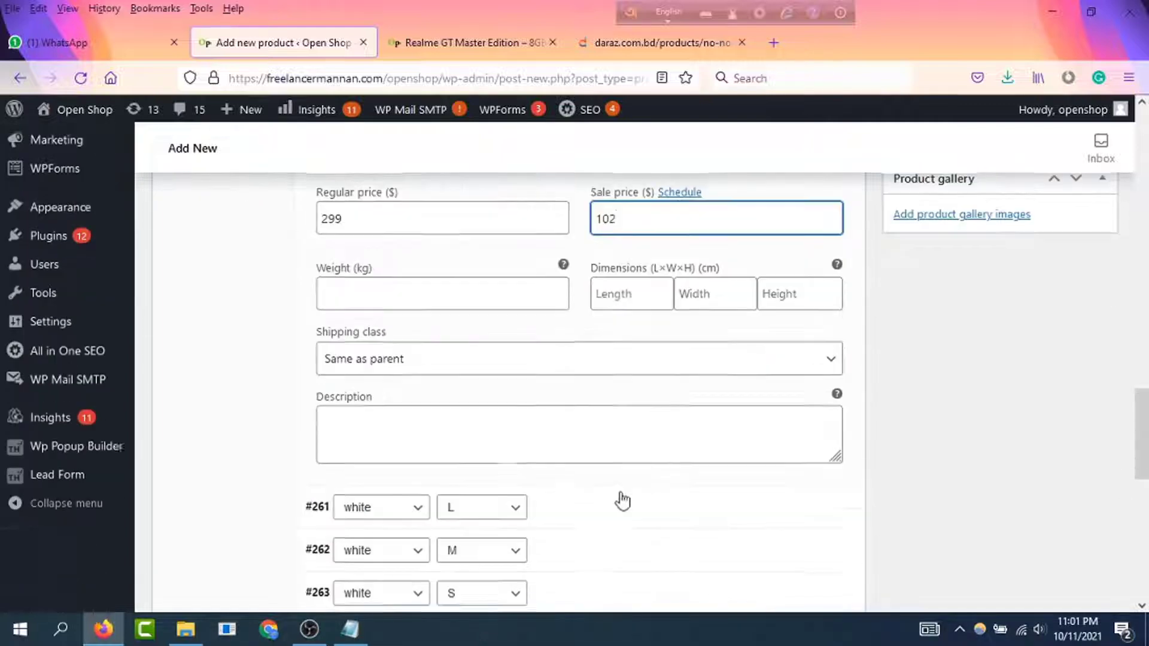
scroll(620, 498, up, 3)
click(666, 199)
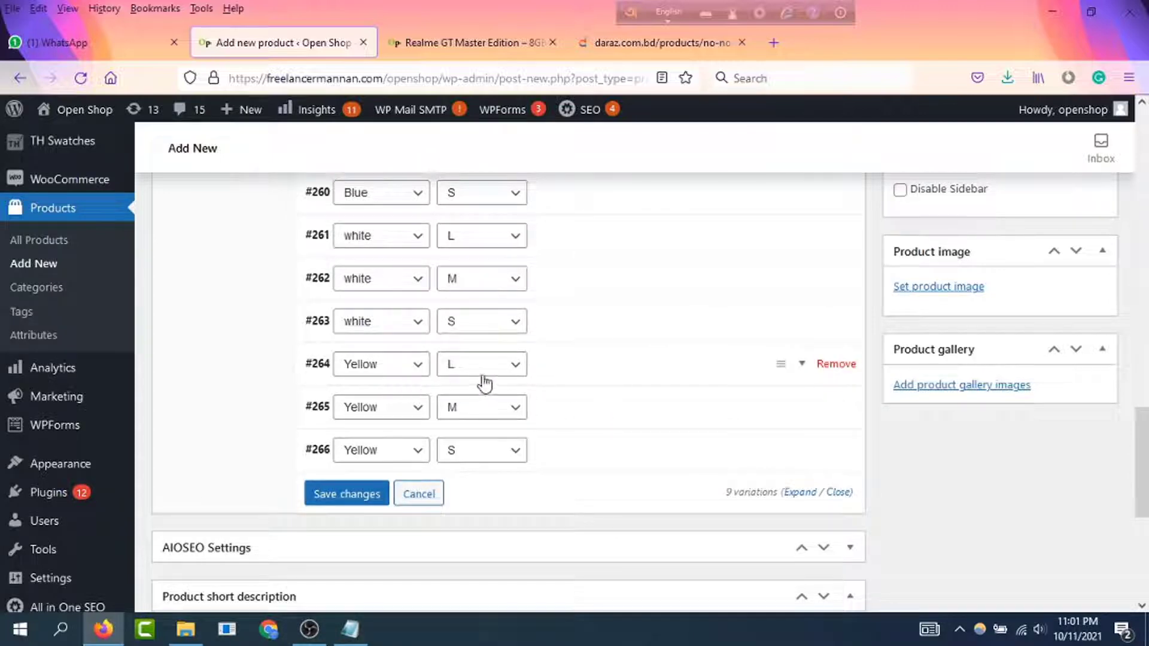
Step: Set the Yellow L variation's sale price to 180 and collapse its details
click(591, 368)
scroll(458, 476, down, 3)
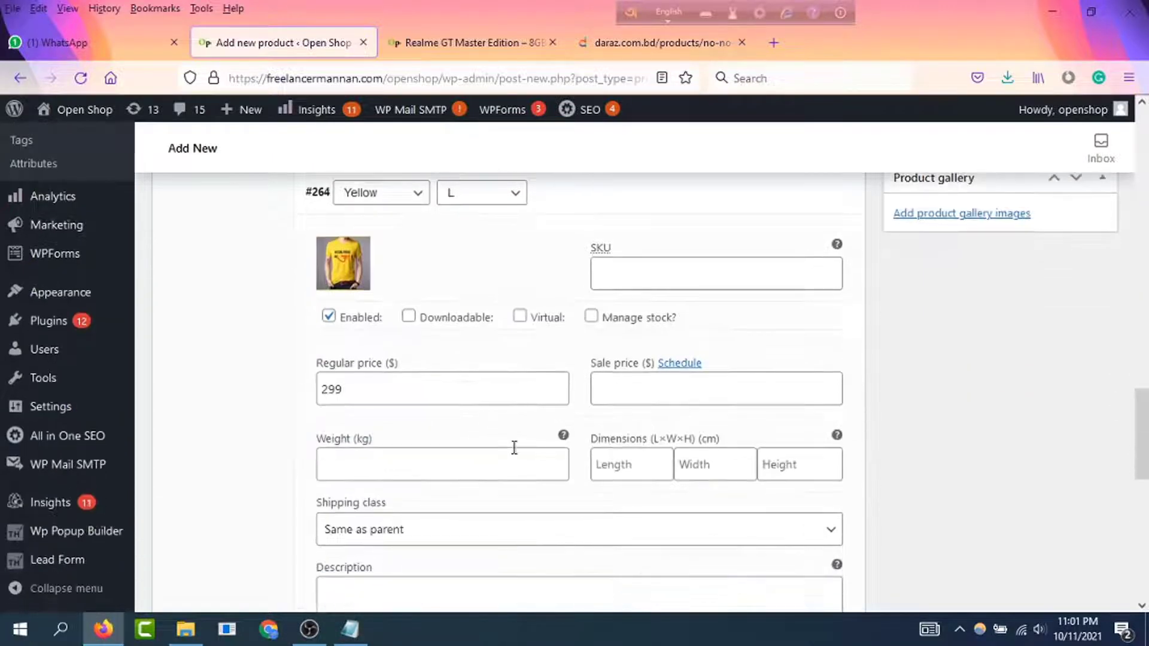
click(623, 390)
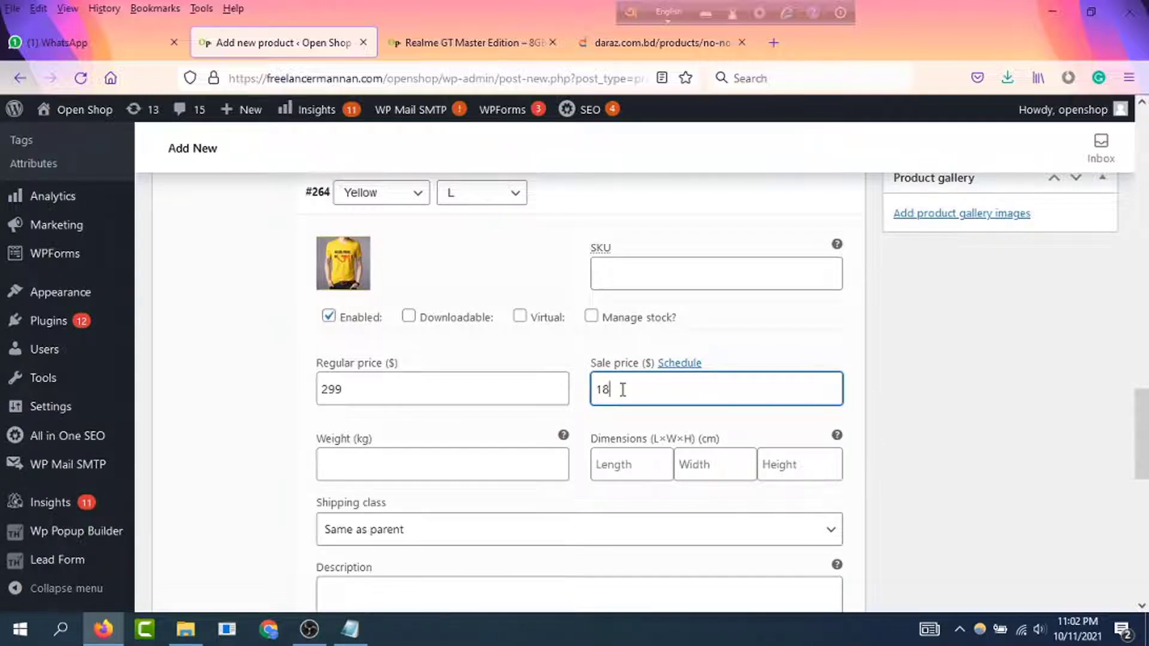
scroll(575, 411, down, 3)
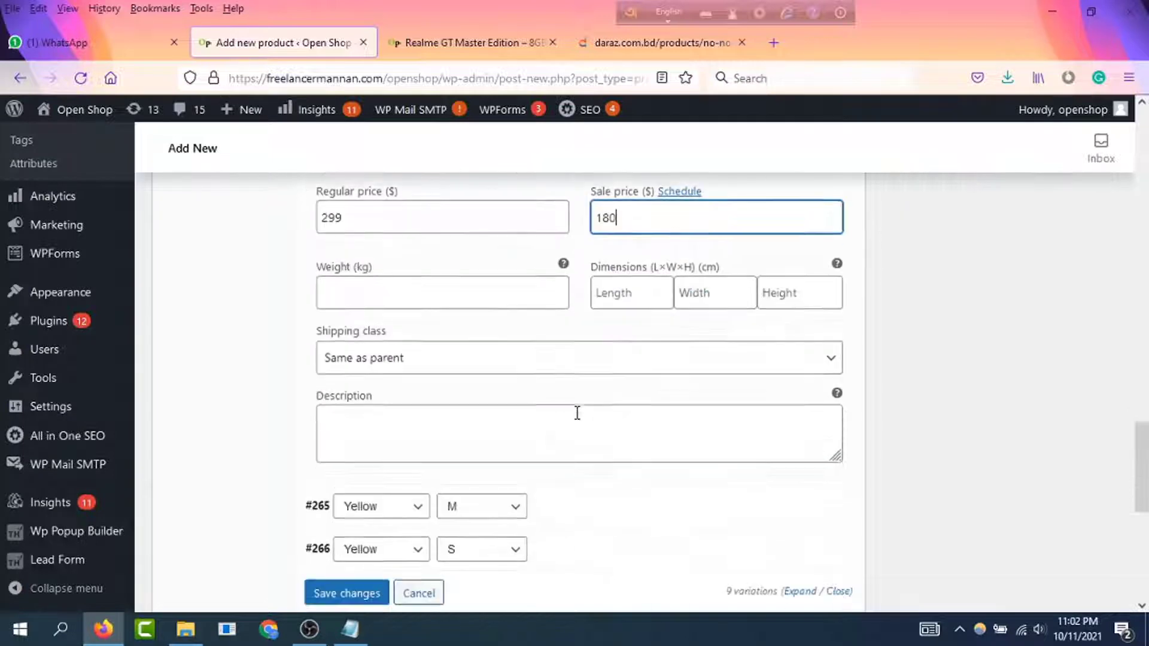
scroll(695, 206, up, 2)
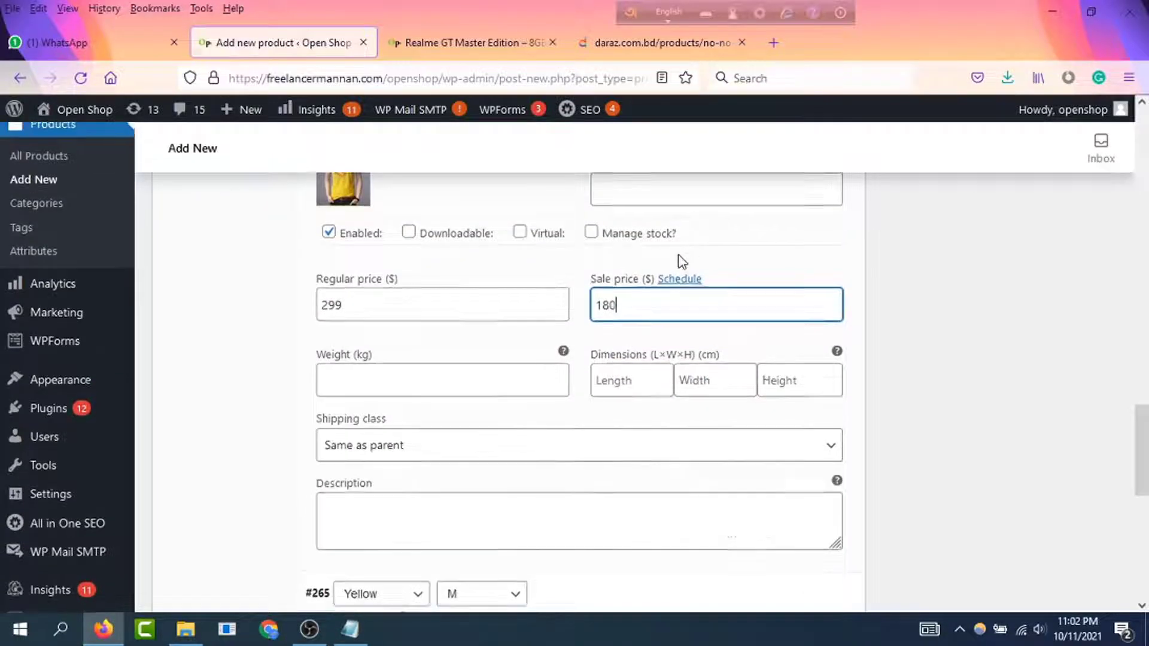
scroll(693, 252, up, 3)
click(684, 311)
Step: Enter 100 as the Yellow S variation's SKU and collapse its details
scroll(659, 274, down, 4)
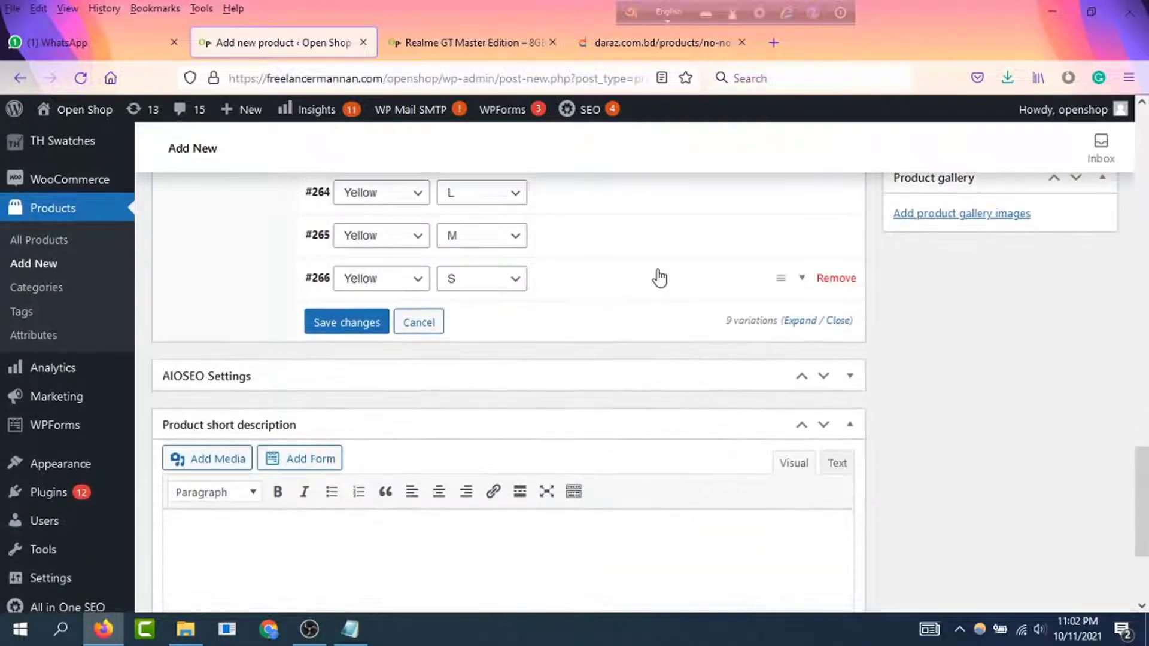
click(638, 296)
click(654, 367)
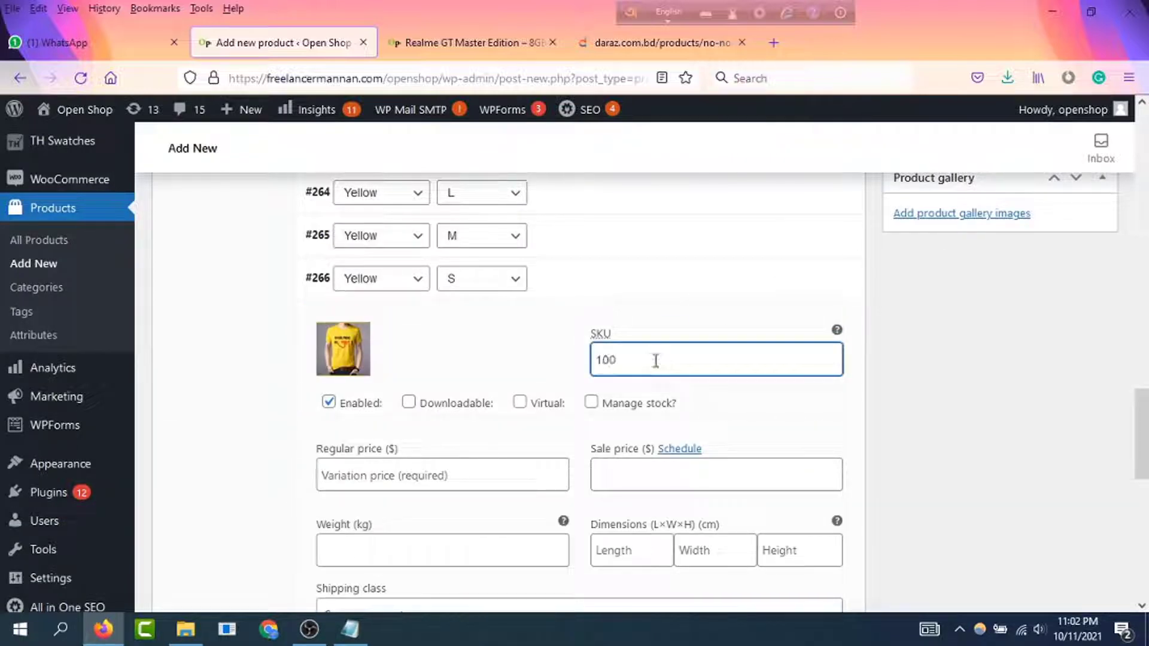
click(680, 290)
Step: Save the changes made to the product's variations
scroll(766, 443, up, 5)
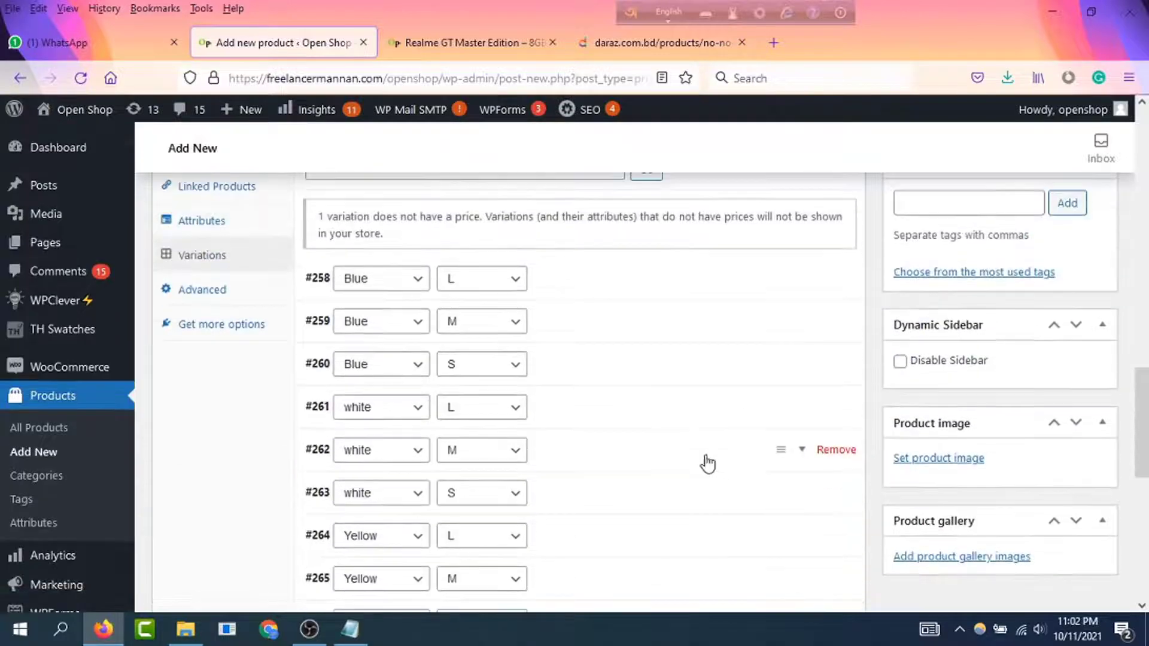
scroll(708, 464, down, 4)
click(359, 409)
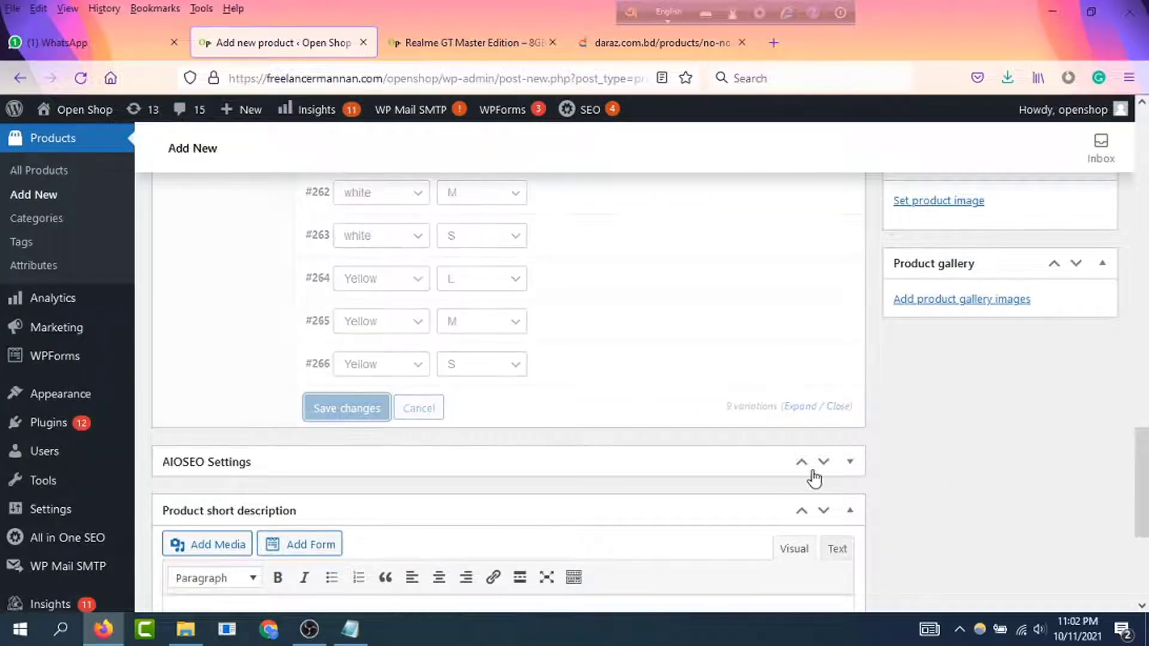
Step: Assign the product to the Tshirts category
scroll(681, 450, up, 5)
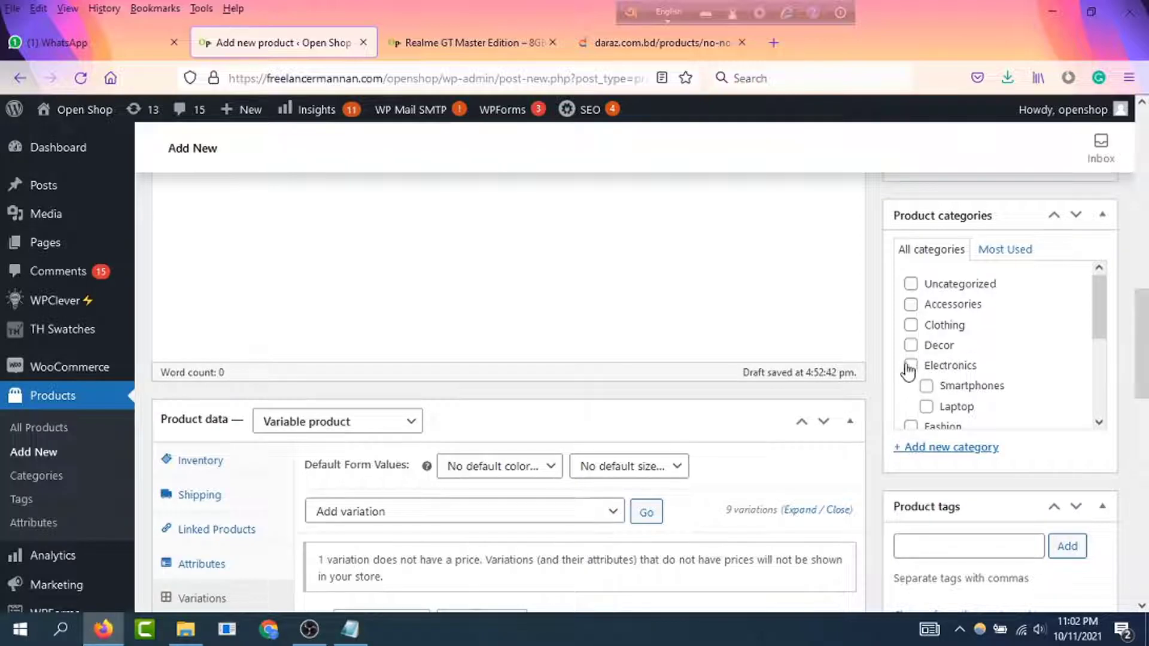
scroll(963, 338, down, 3)
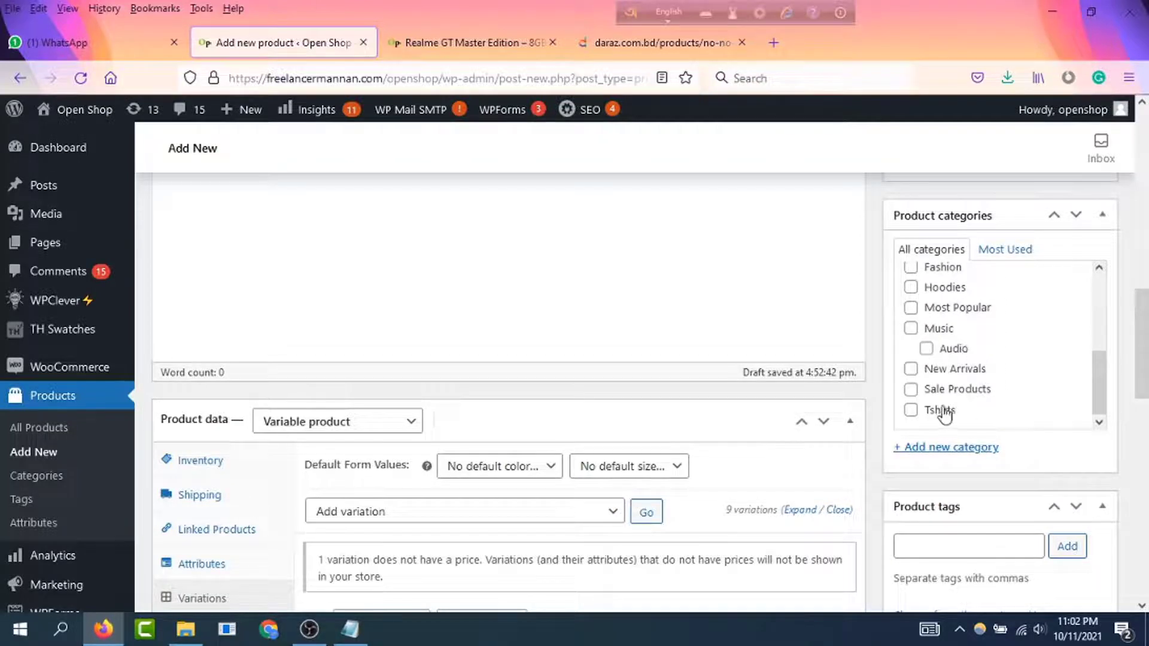
click(911, 410)
Step: Copy the word Tshirt from the product title and add it as a product tag
scroll(995, 408, down, 3)
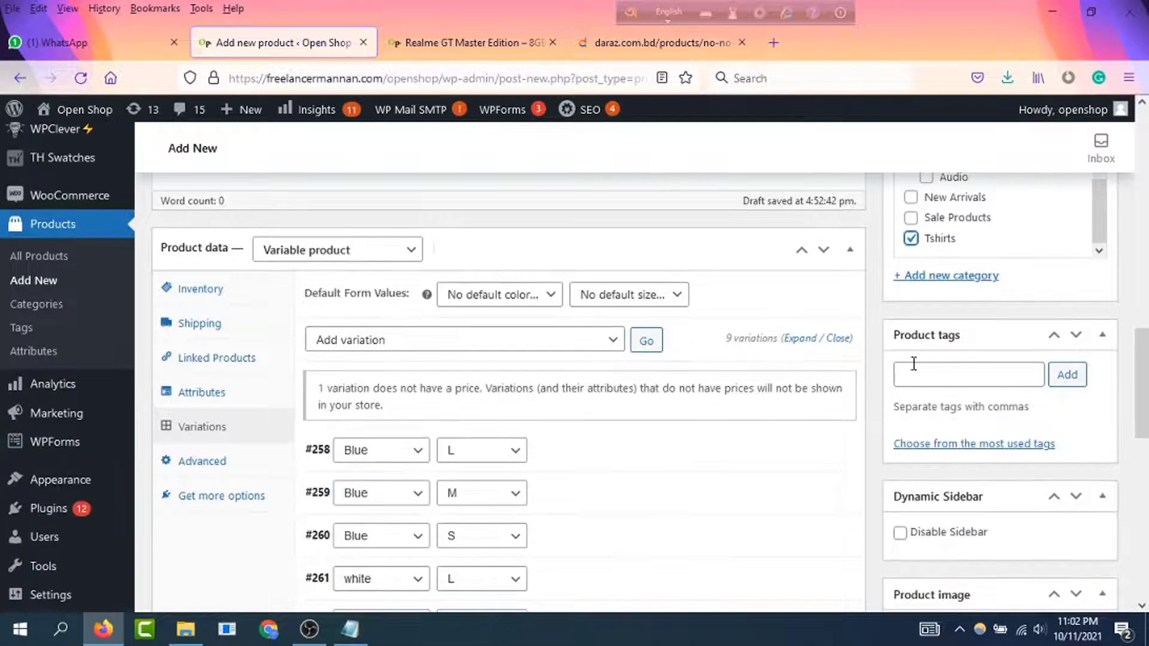
scroll(482, 305, up, 5)
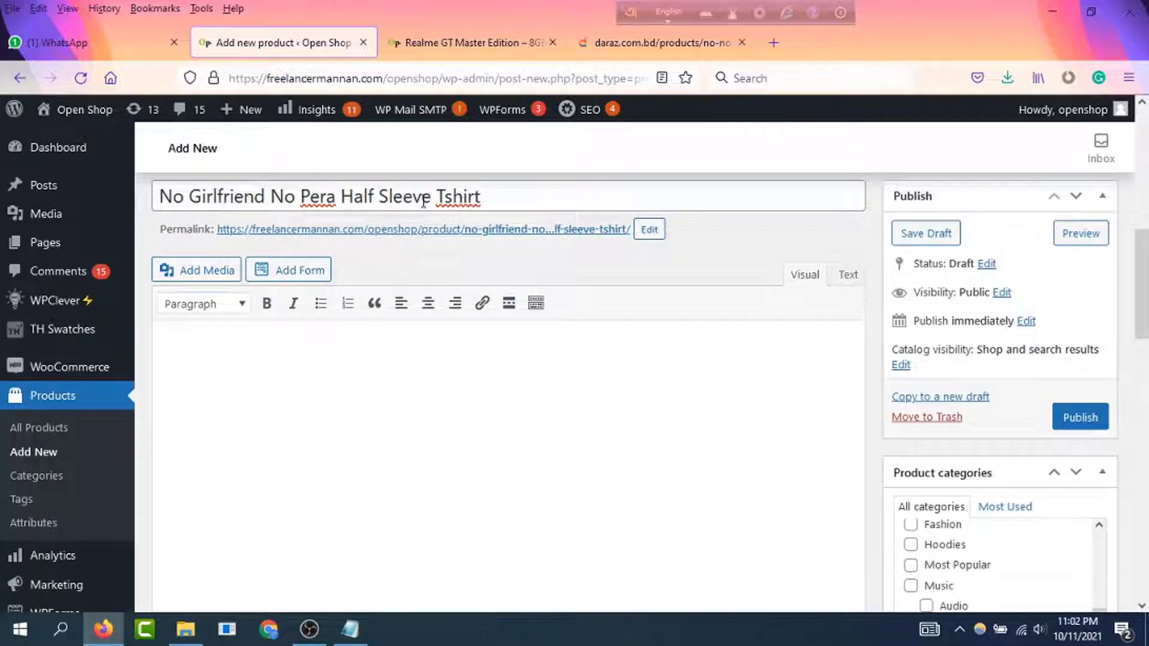
drag(480, 197, 431, 197)
key(ctrl+c)
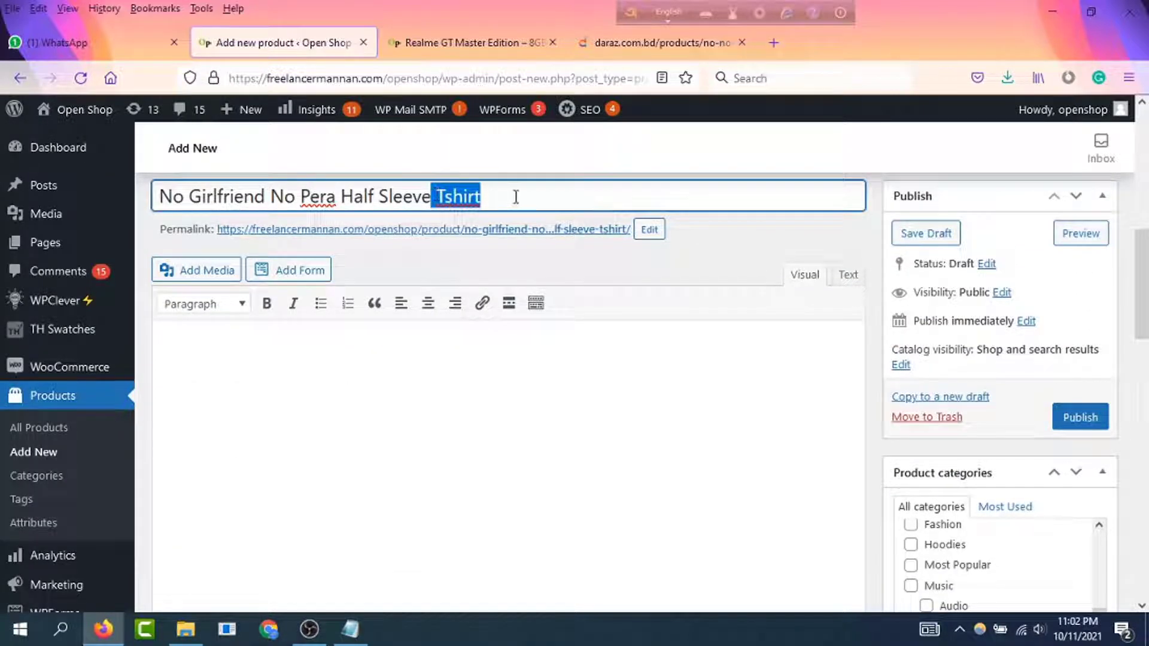
scroll(897, 335, down, 10)
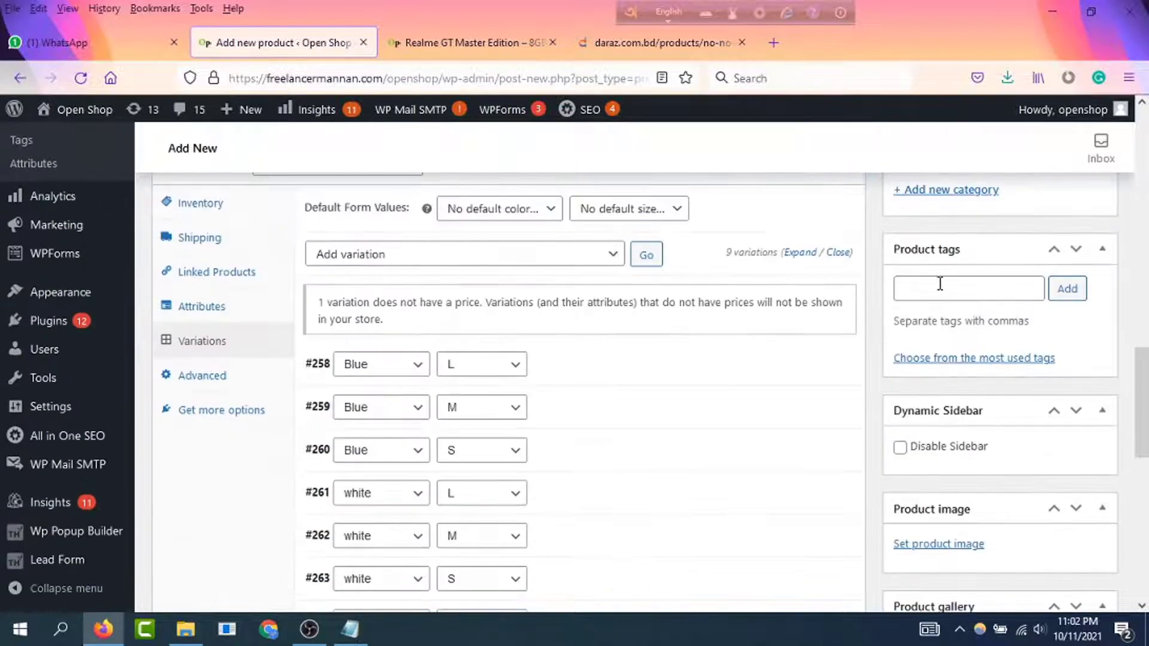
click(939, 287)
key(ctrl+v)
click(1069, 289)
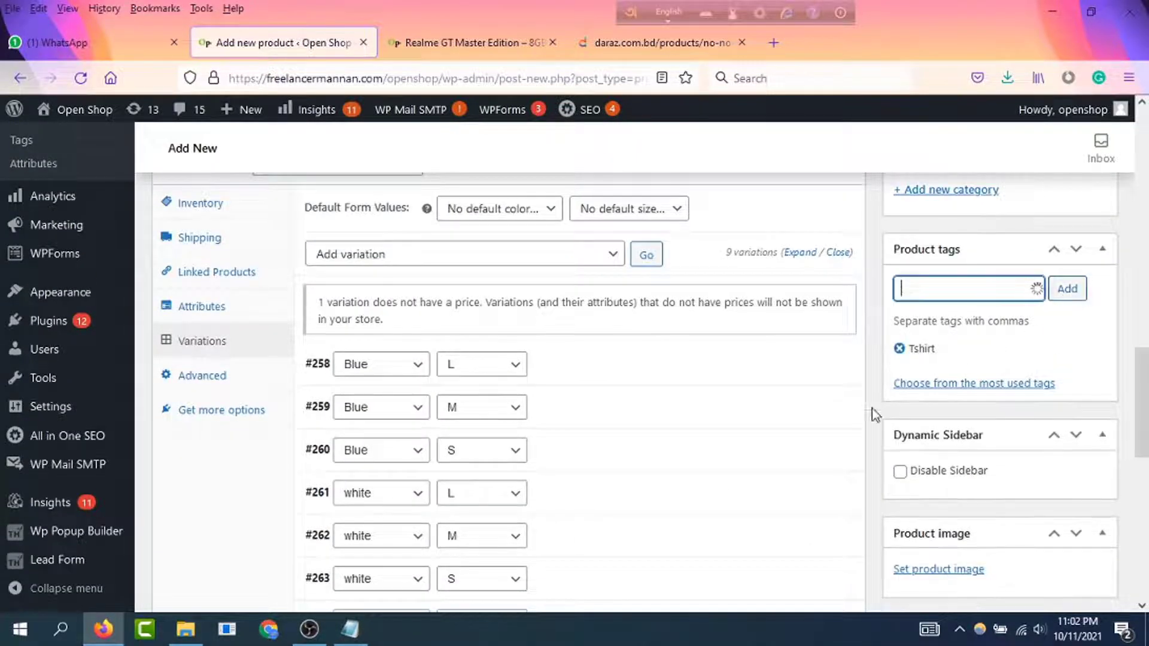
Step: Set the blue T-shirt picture from the media library as the product image
scroll(943, 419, down, 3)
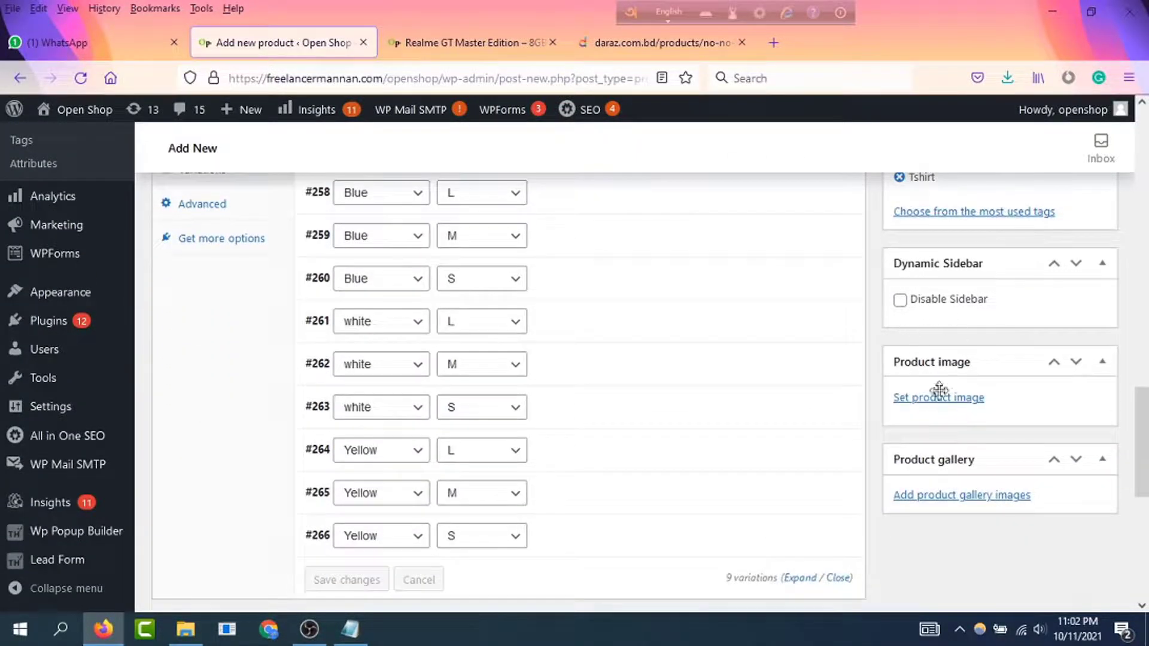
click(946, 399)
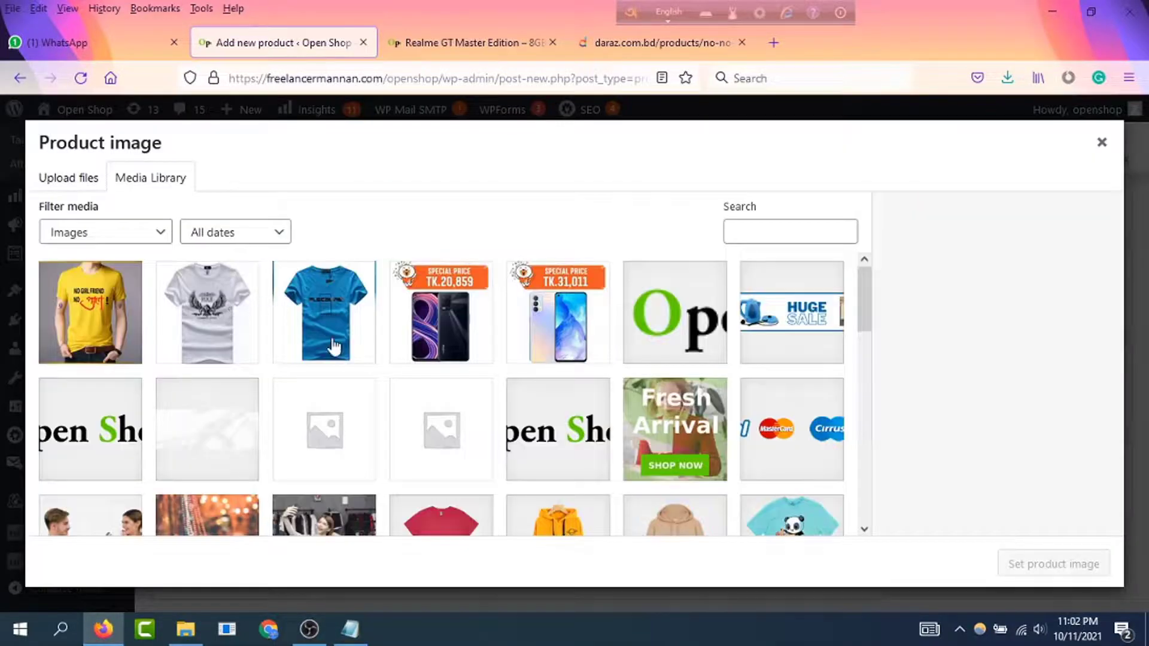
click(326, 329)
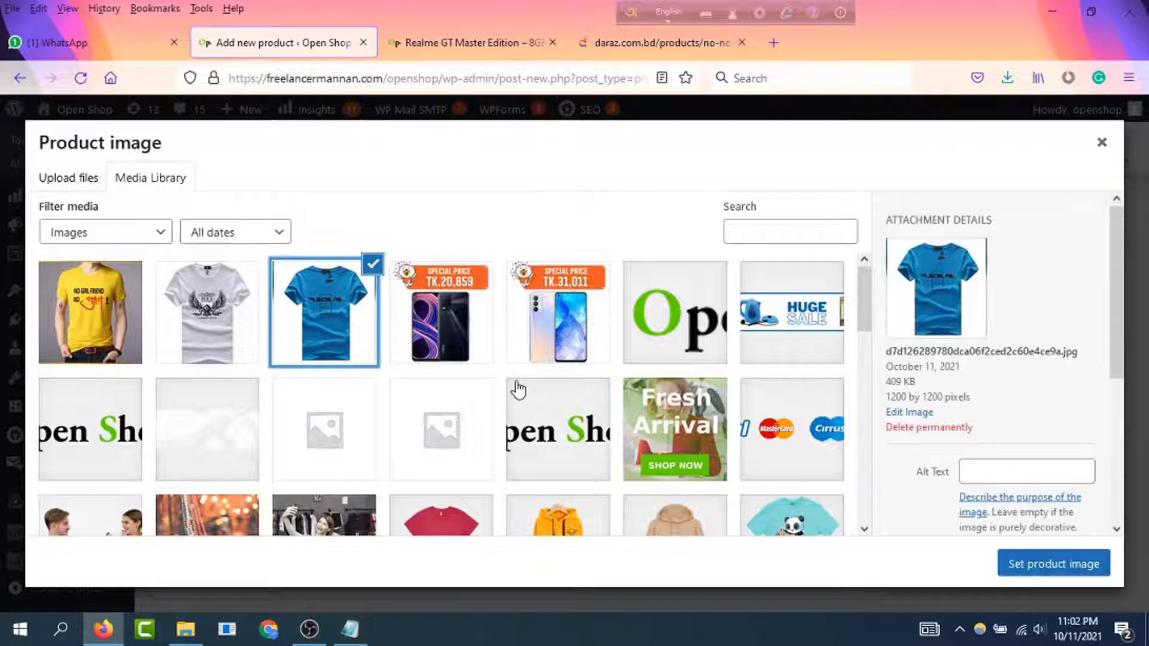
click(1054, 564)
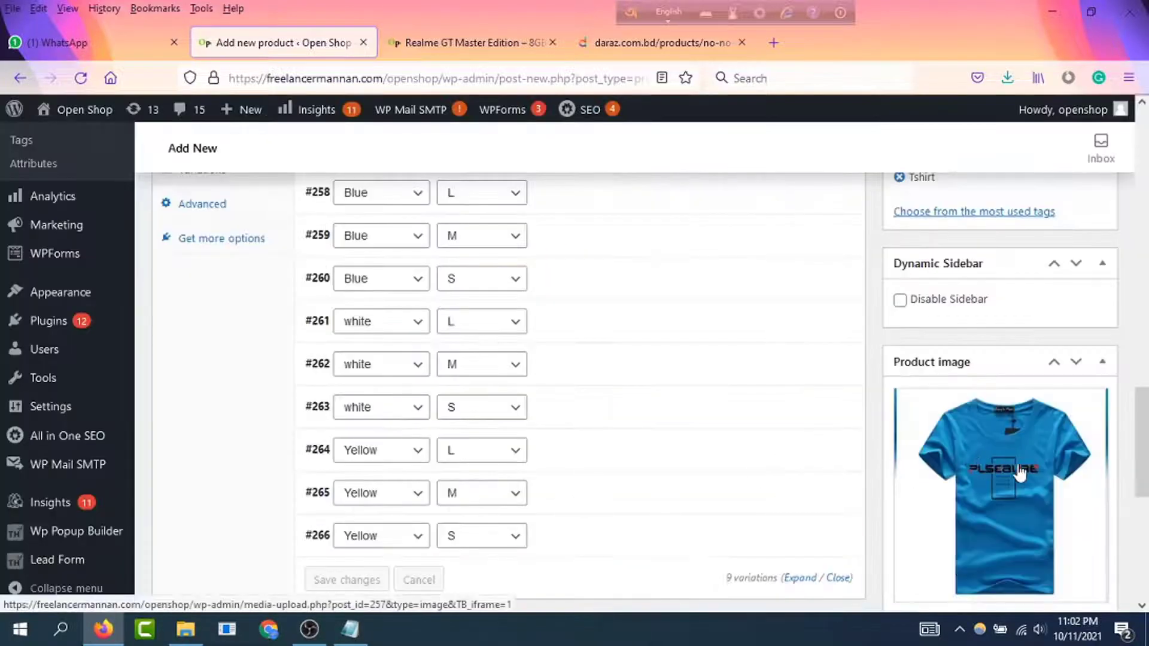
Step: Add the yellow, white and blue T-shirt pictures from the media library to the product gallery
scroll(1005, 467, down, 3)
scroll(982, 458, down, 3)
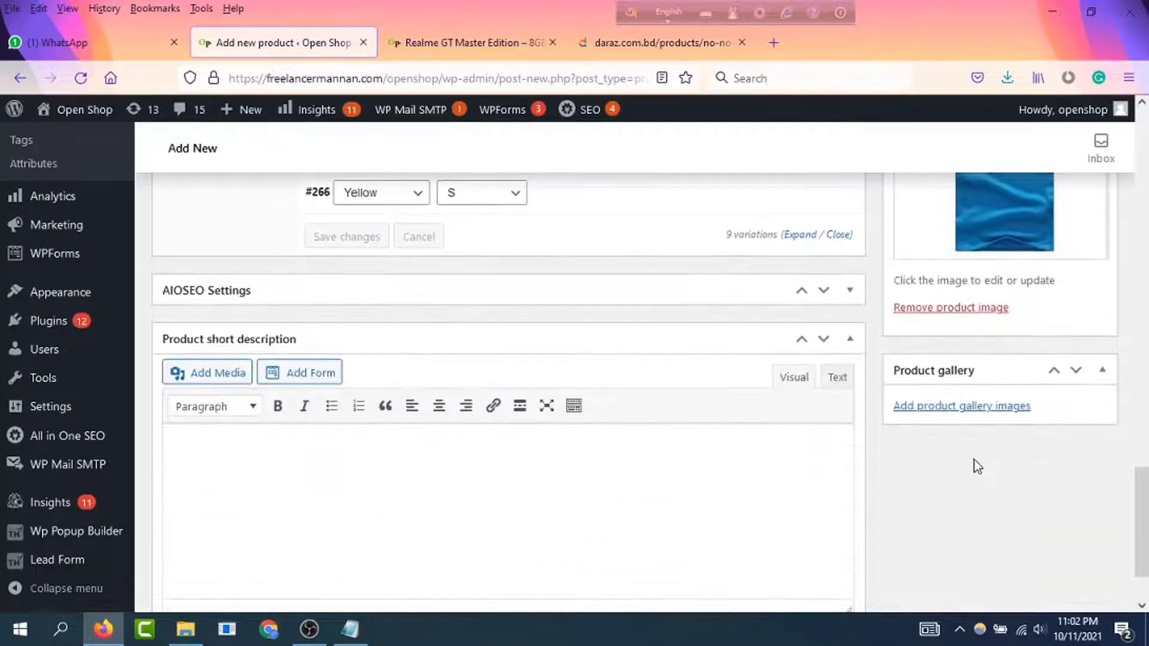
click(952, 413)
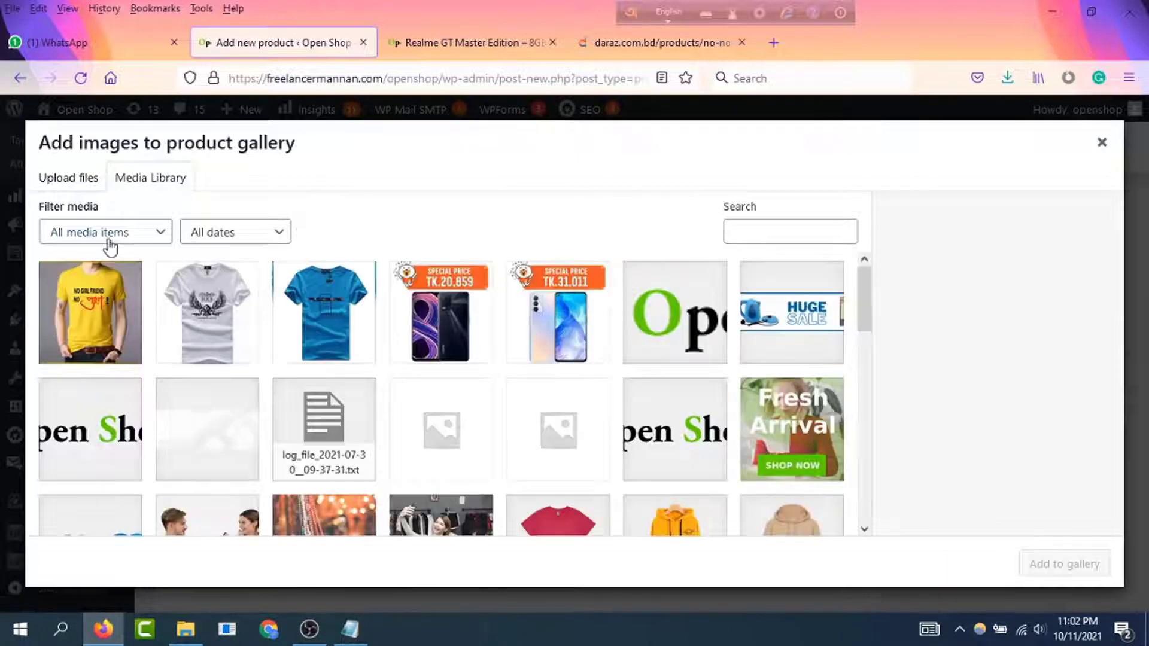
click(112, 301)
click(207, 311)
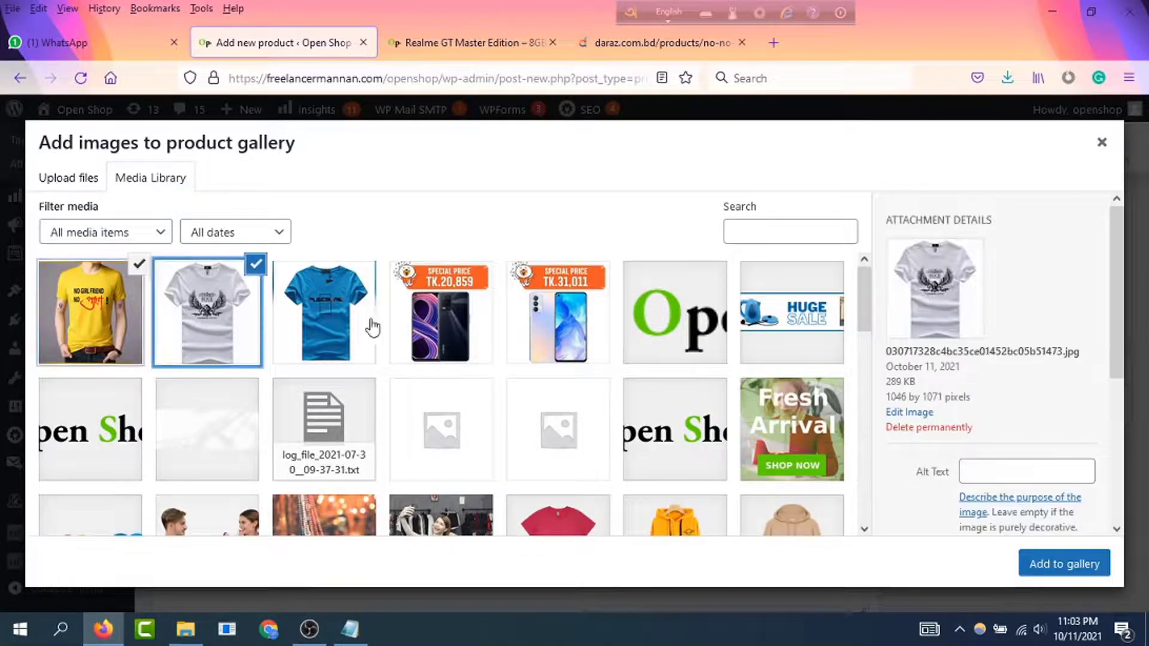
click(368, 324)
click(1054, 564)
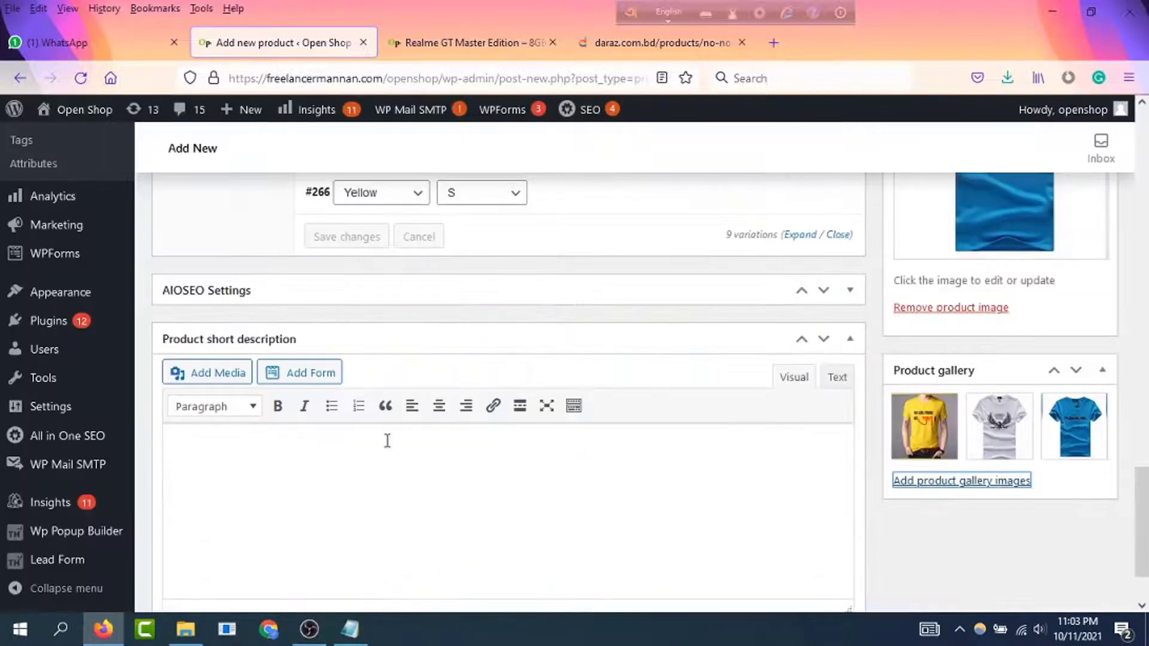
Step: Publish the No Girlfriend No Pera Half Sleeve Tshirt product and look over its edit page
scroll(944, 485, up, 15)
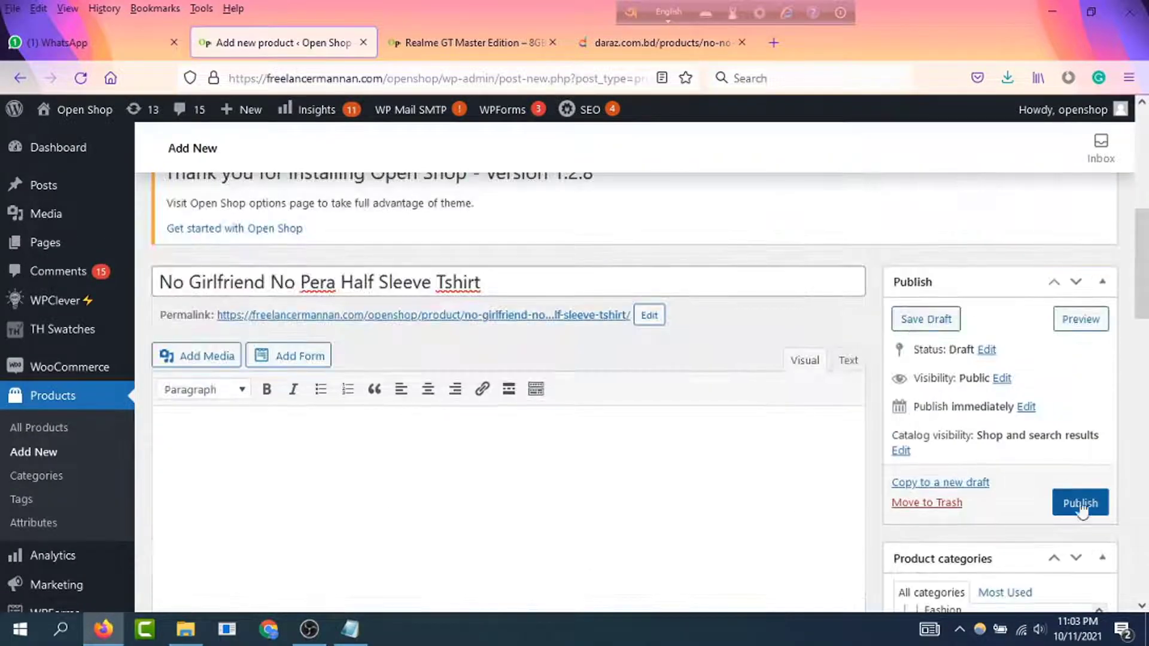
click(1092, 507)
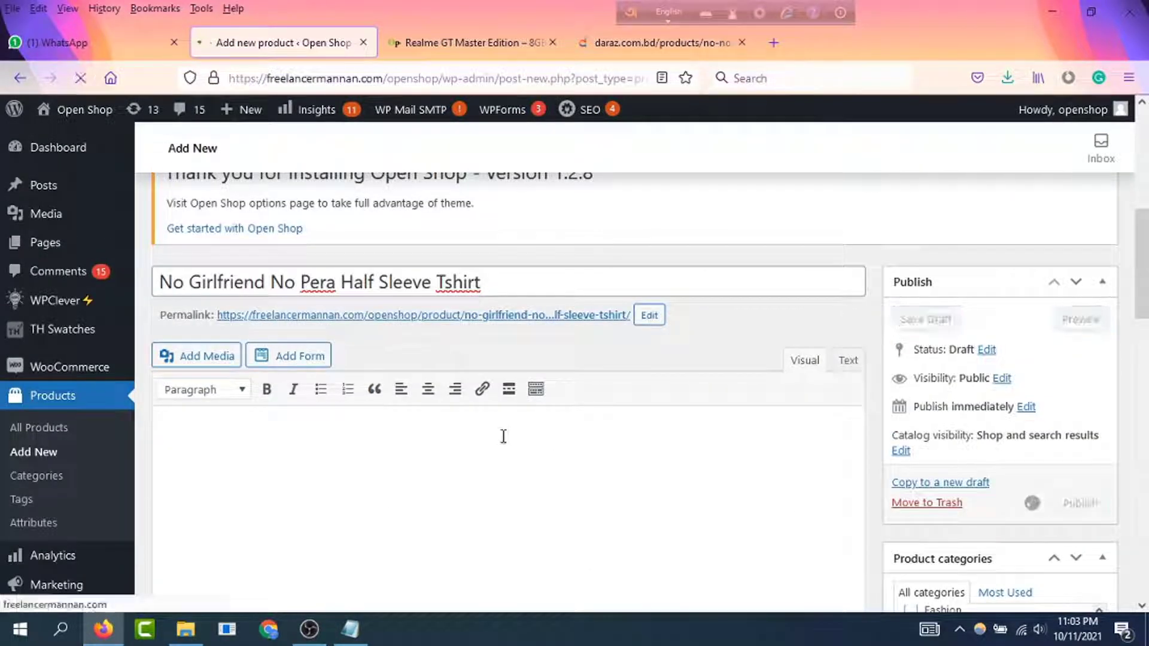
scroll(429, 454, down, 2)
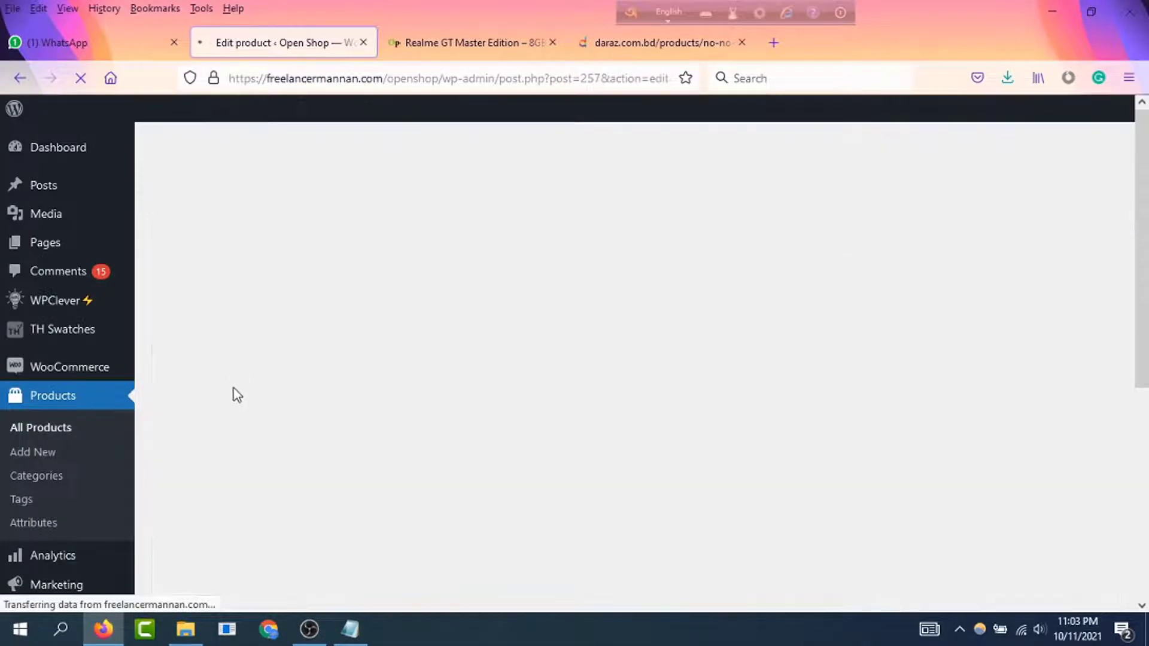
scroll(240, 395, down, 15)
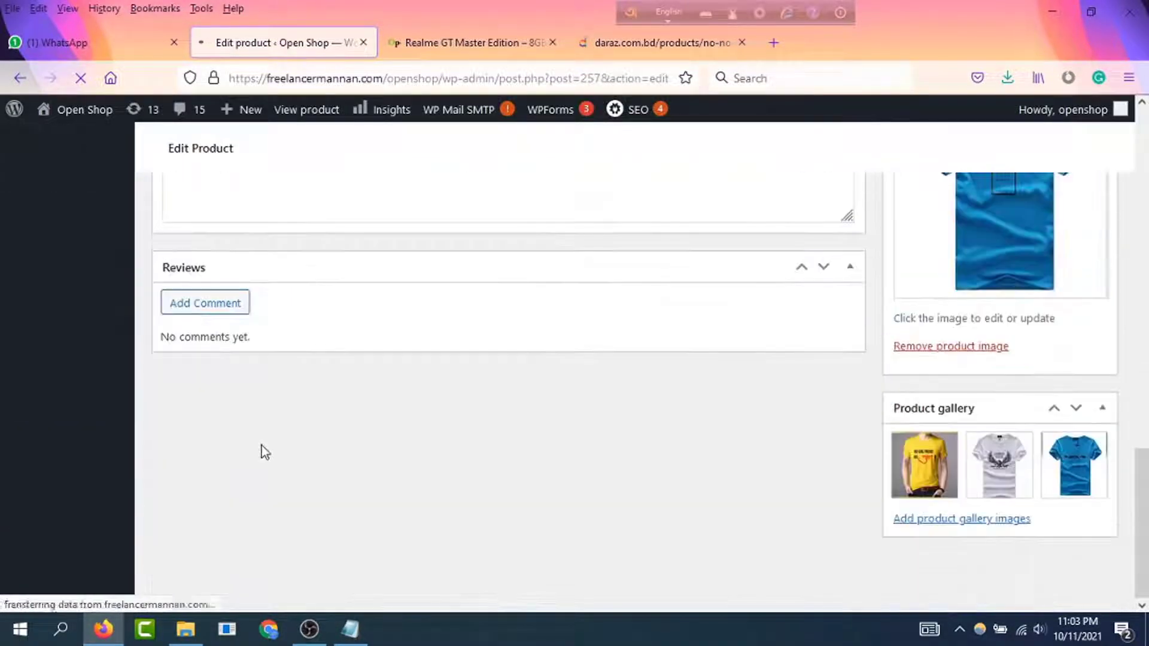
scroll(261, 445, up, 10)
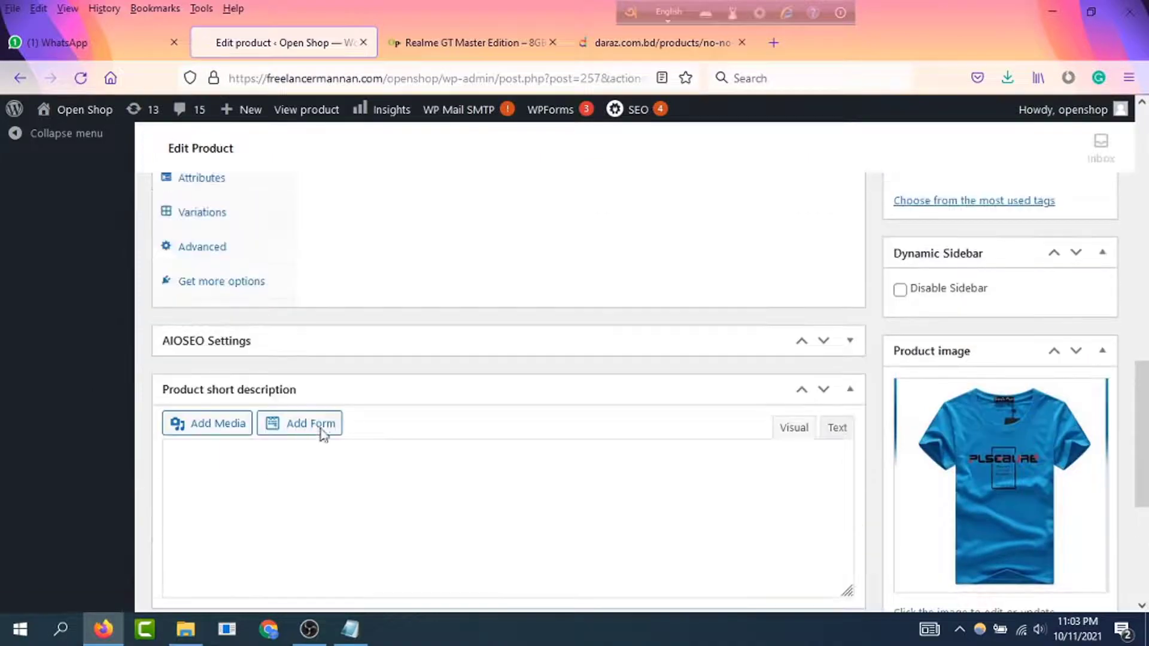
scroll(682, 424, up, 10)
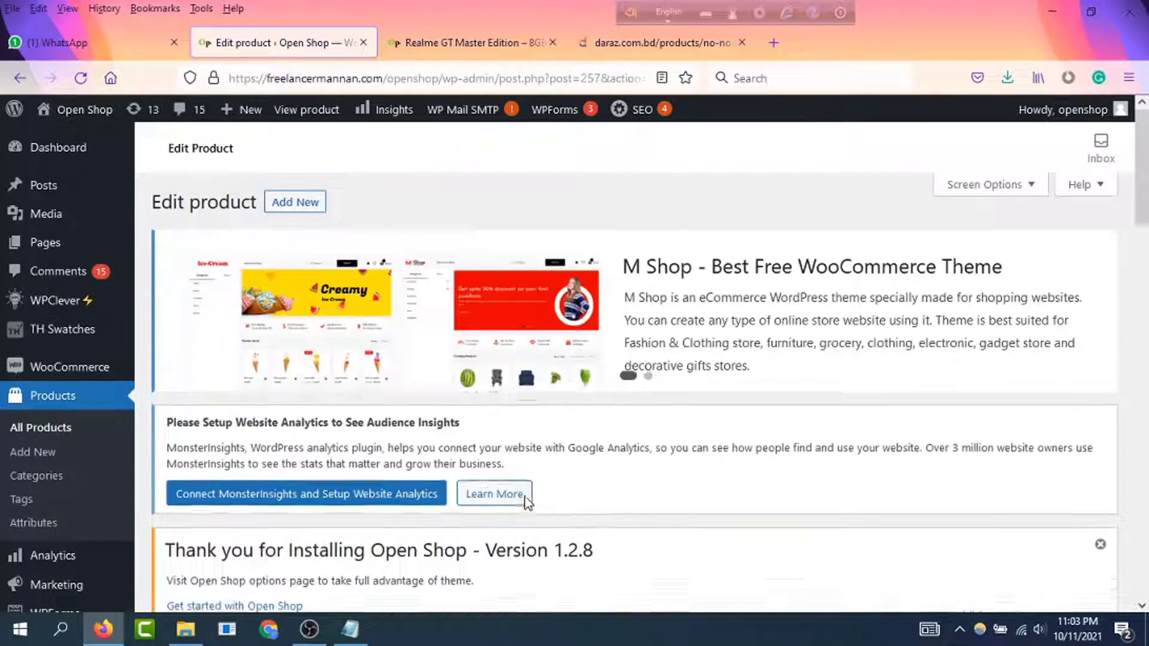
scroll(503, 473, down, 4)
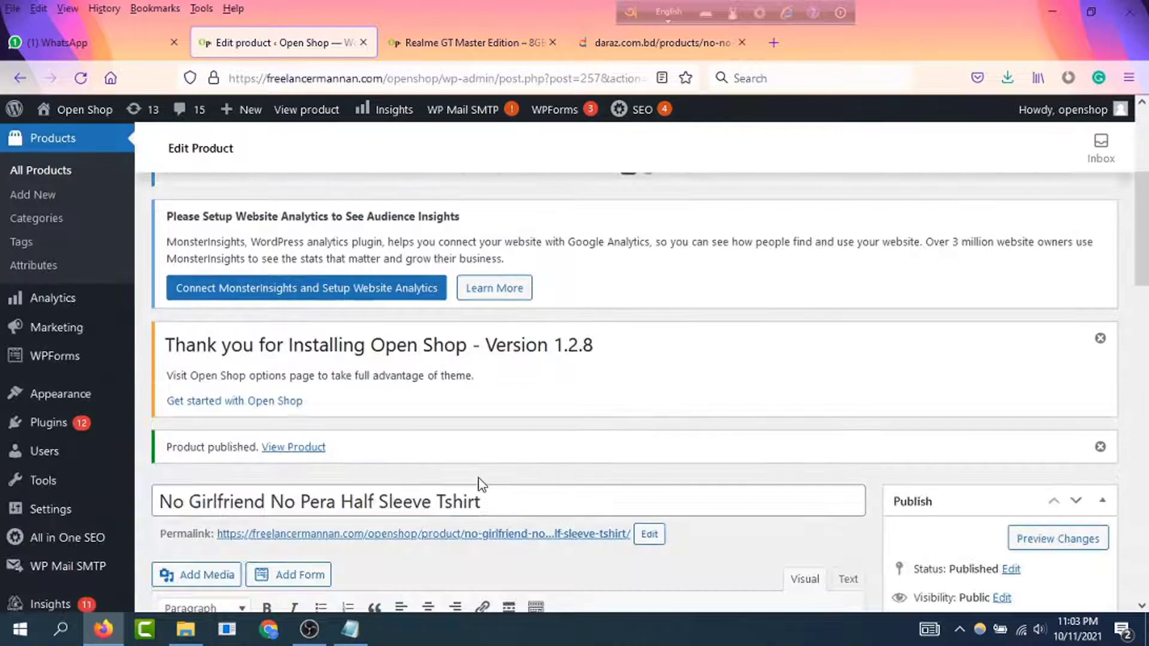
scroll(482, 485, down, 2)
scroll(623, 497, up, 5)
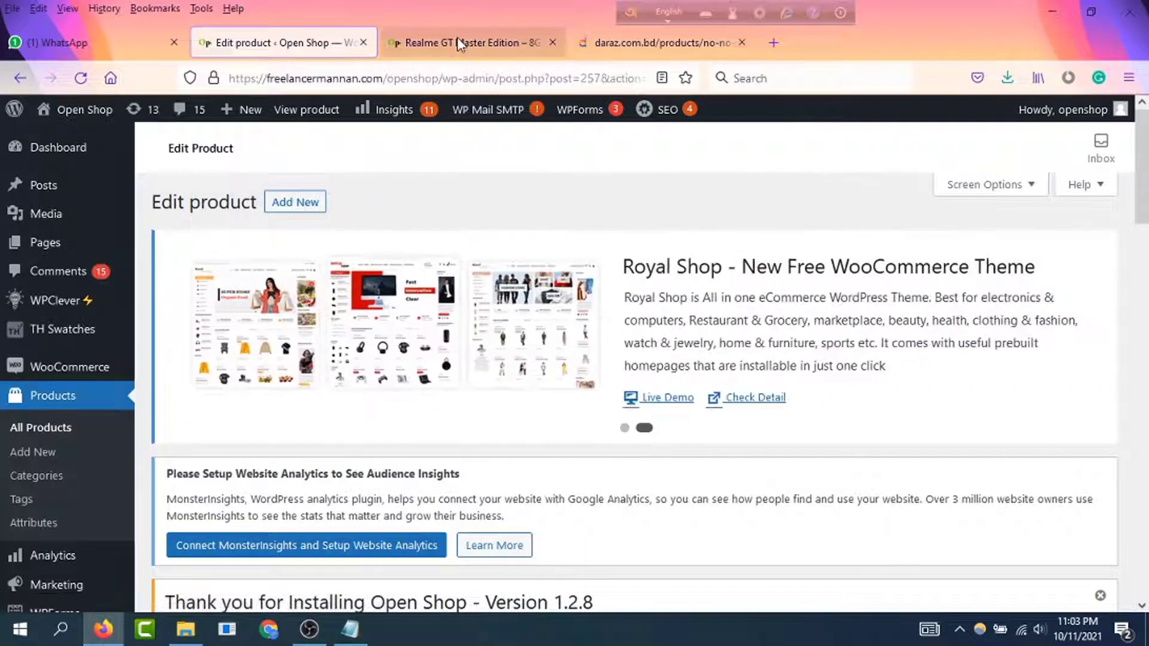
Step: Open the No Girlfriend No Pera Half Sleeve Tshirt page from the storefront's Tshirts category
click(457, 38)
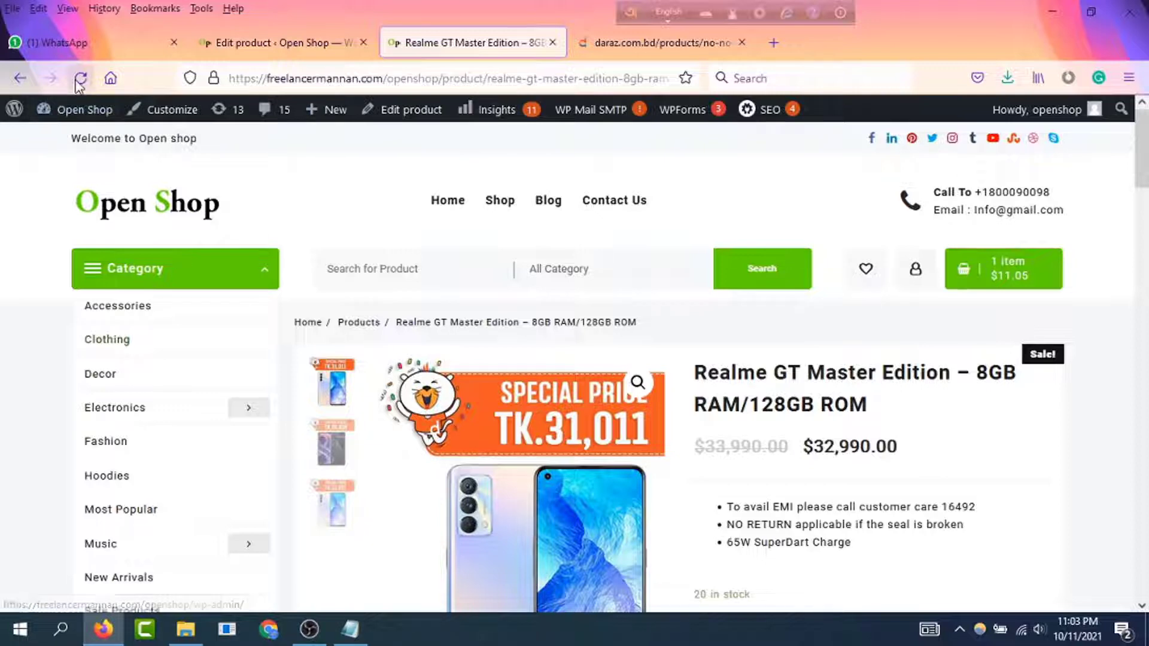
scroll(349, 323, down, 3)
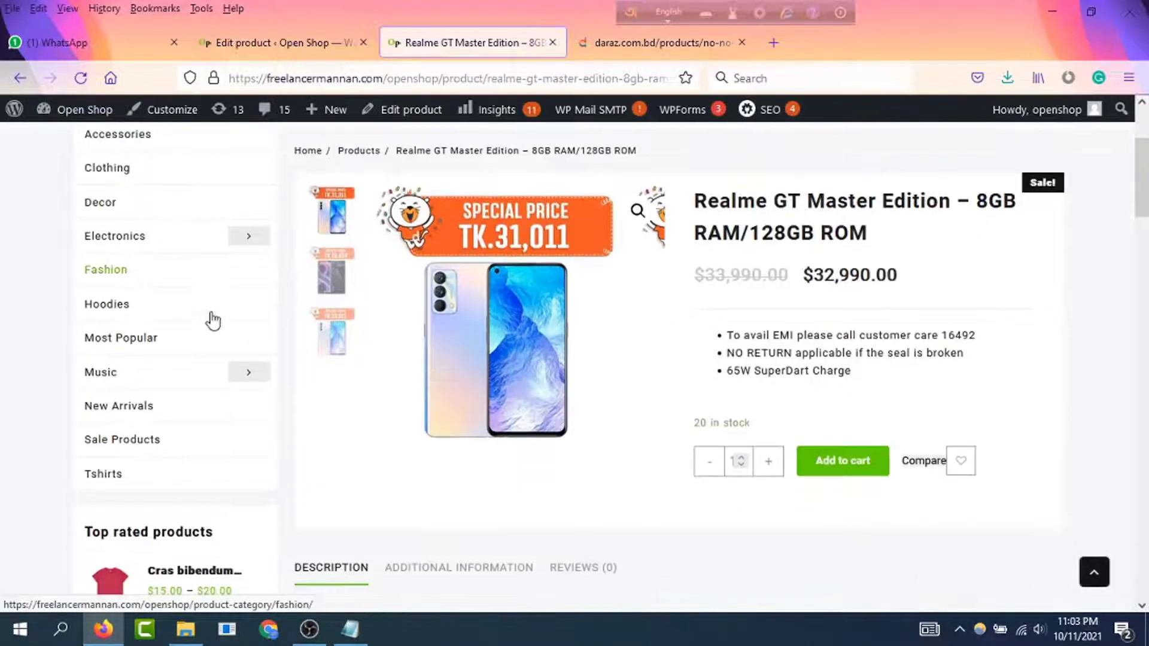
click(113, 476)
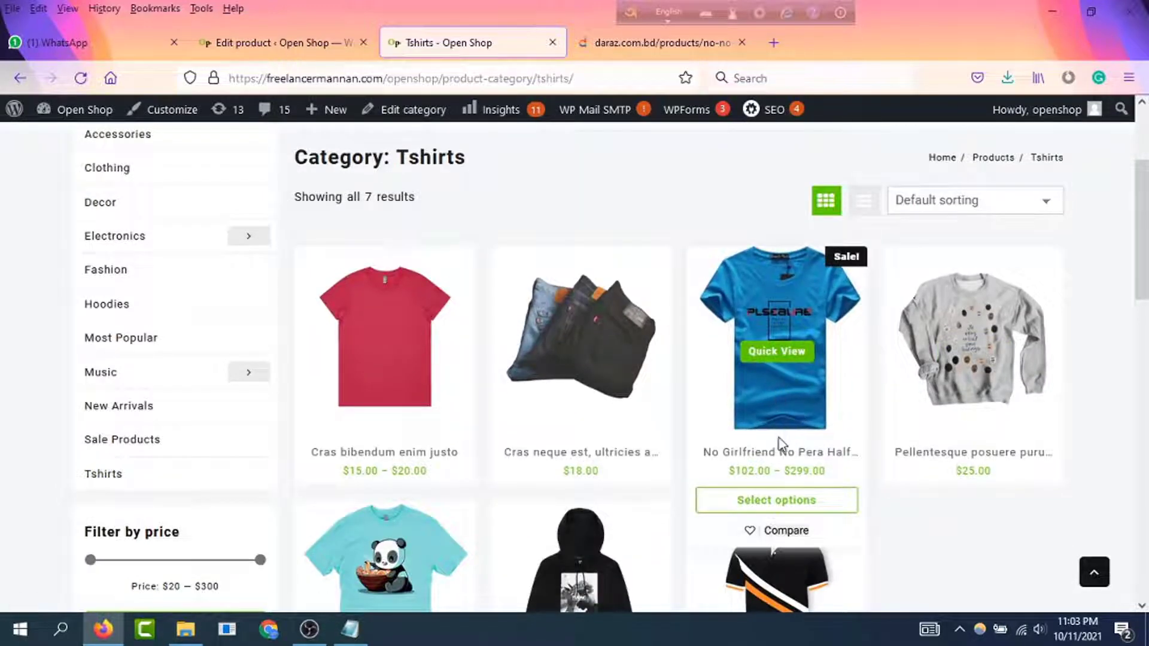
click(772, 457)
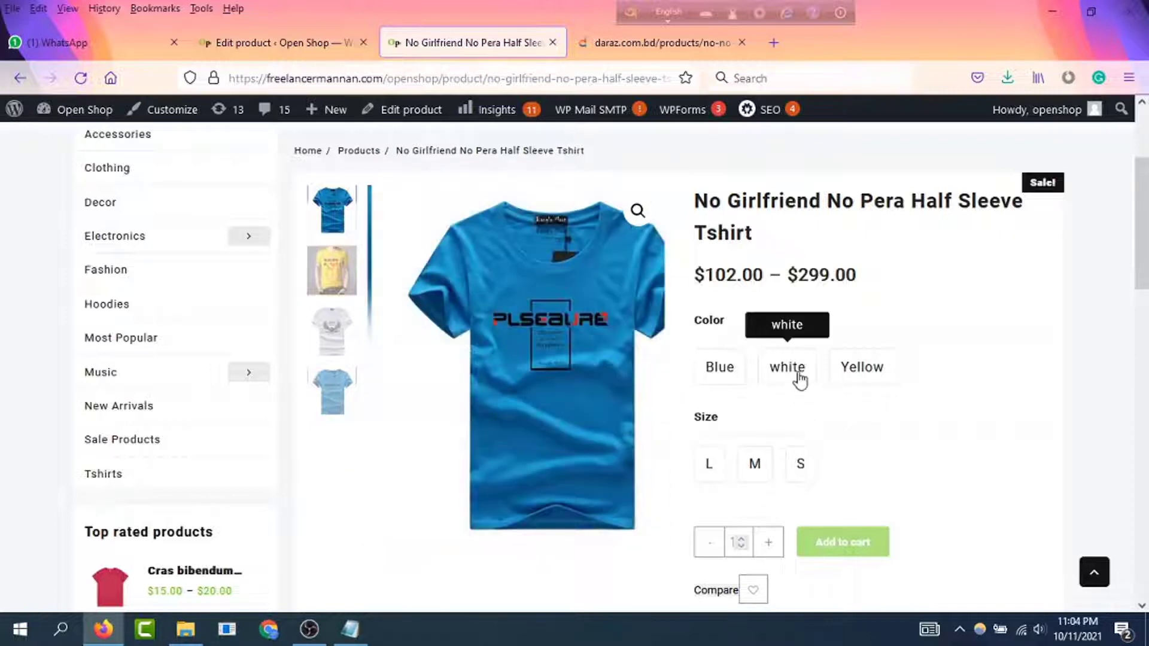
Step: Check the white T-shirt variation on the product page in sizes S, M and L
click(798, 376)
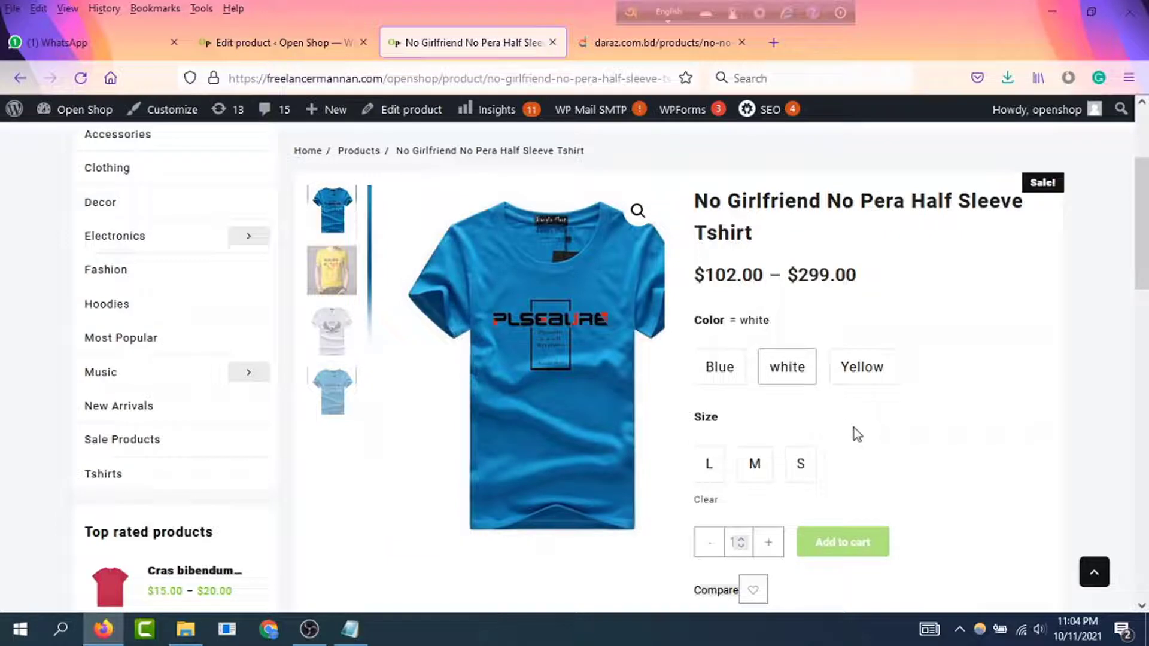
click(801, 466)
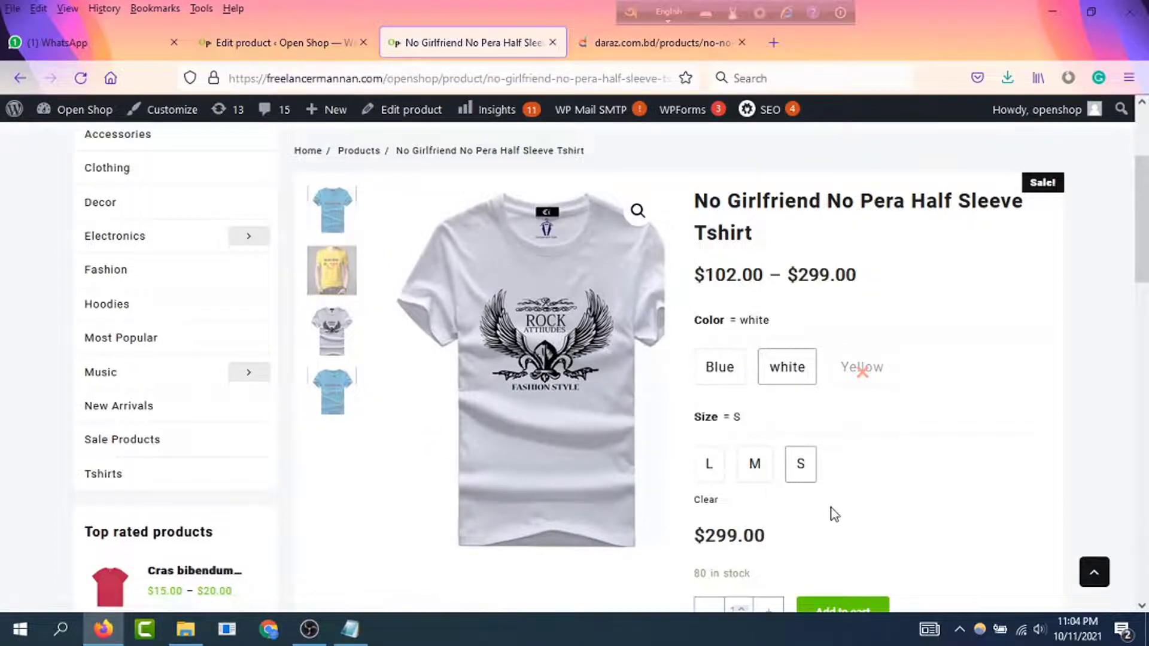
scroll(826, 521, down, 2)
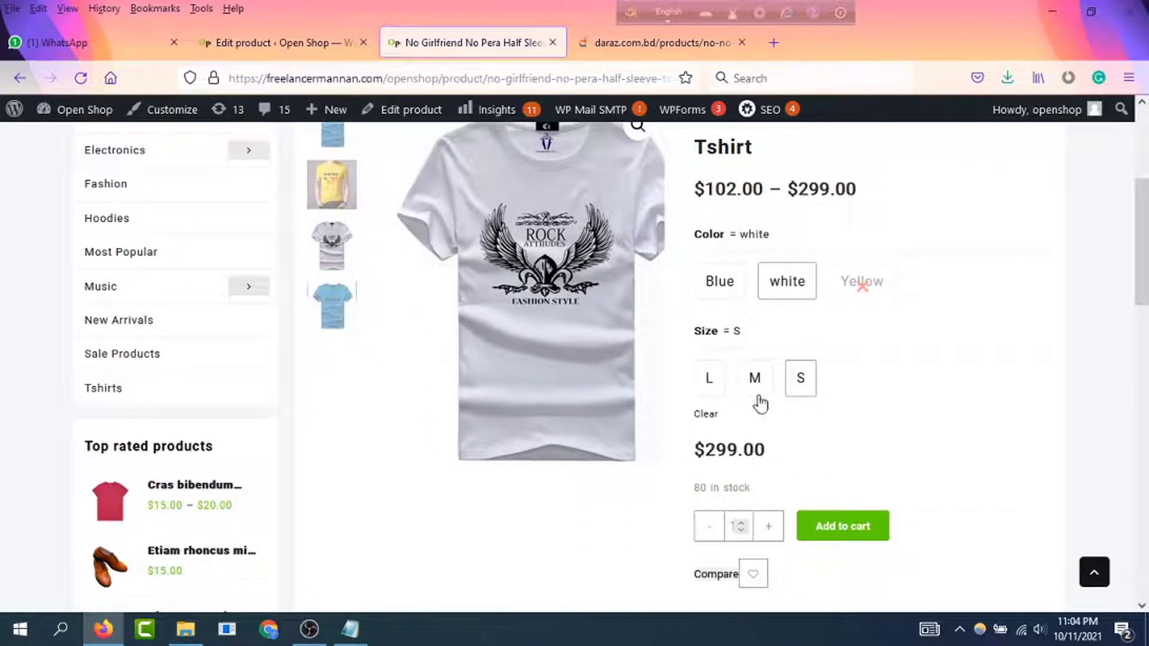
click(755, 377)
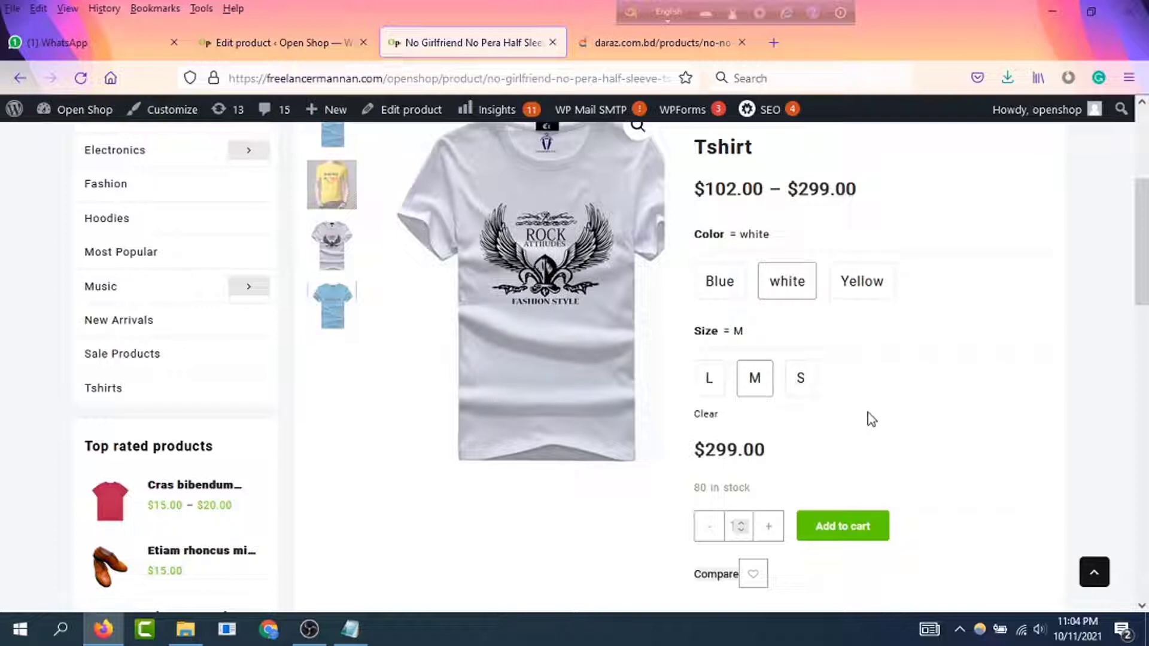
click(710, 390)
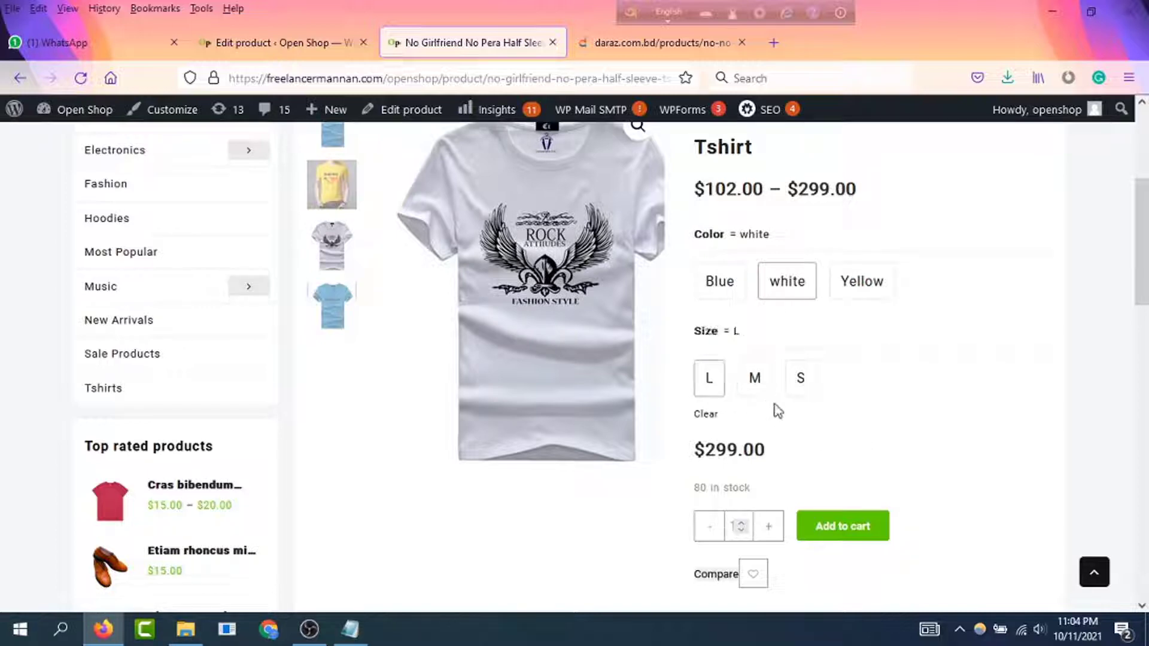
Step: Switch the product's color to Yellow in size L and check its image, price and stock
click(866, 288)
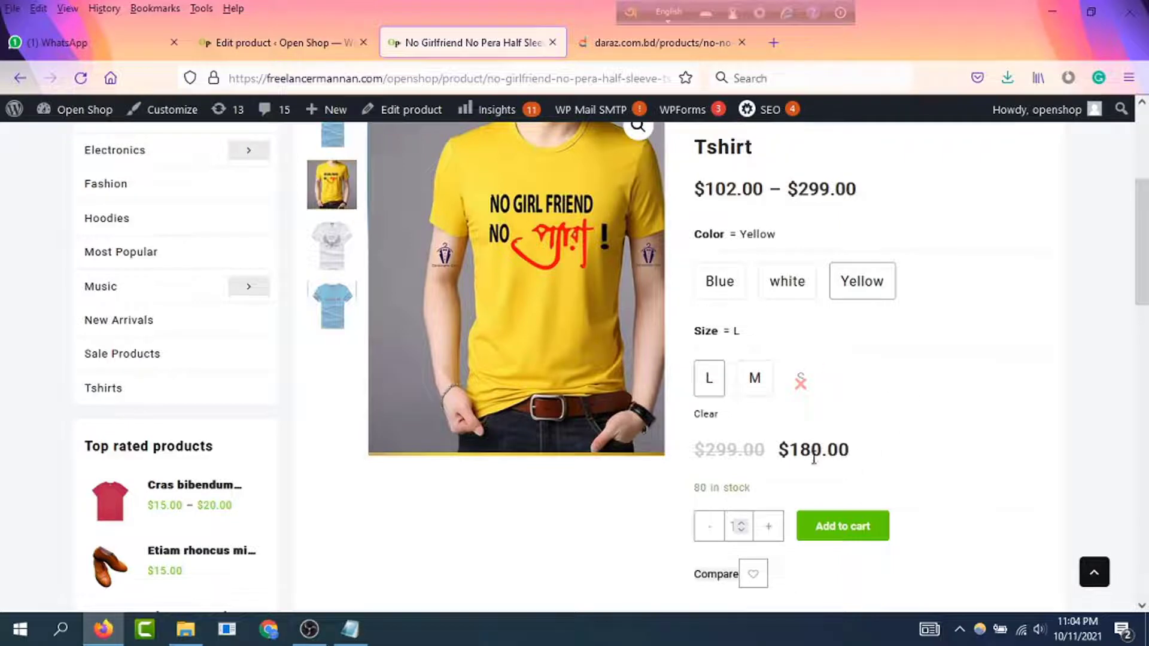
scroll(816, 456, down, 3)
scroll(823, 454, up, 5)
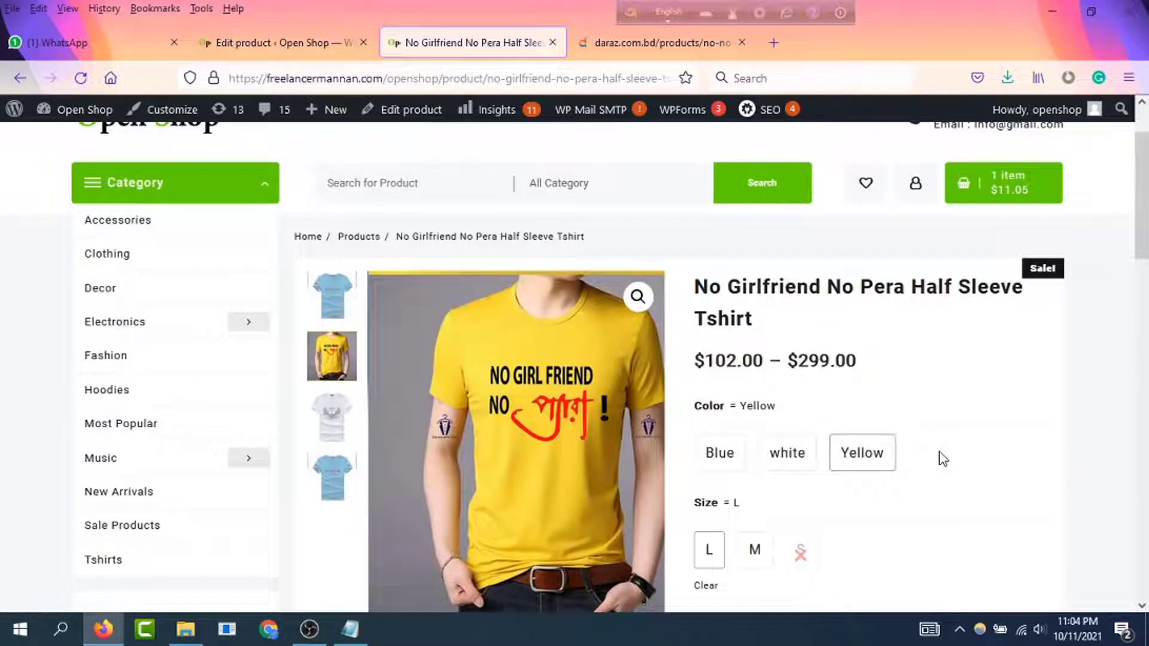